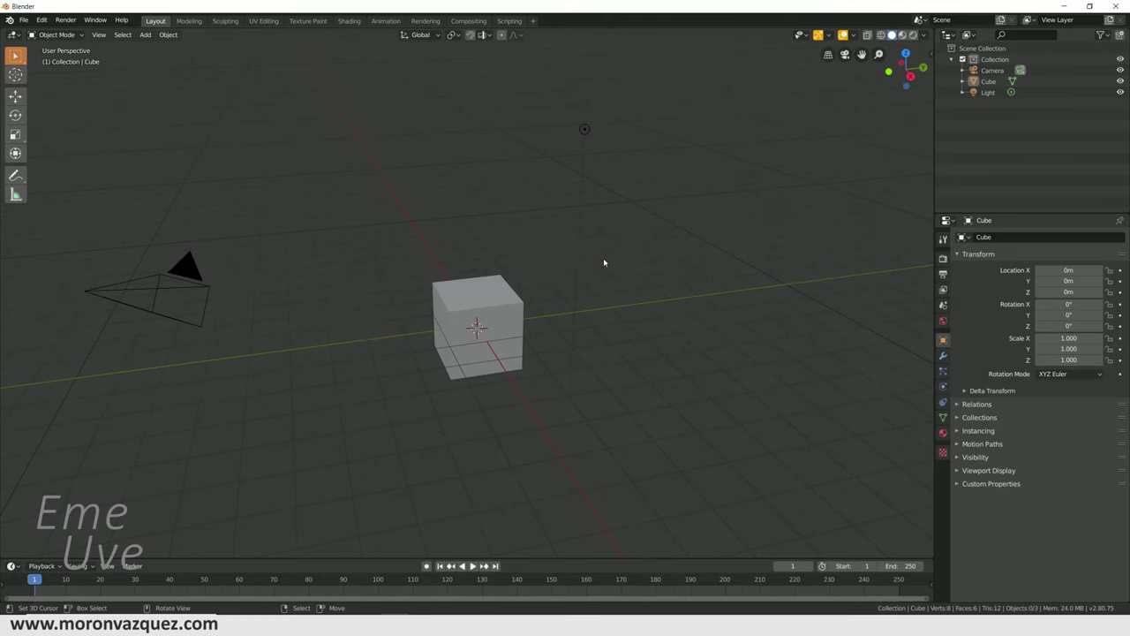
- Select and delete the default camera, cube and light, leaving the scene empty
{"action": "key", "text": "a"}
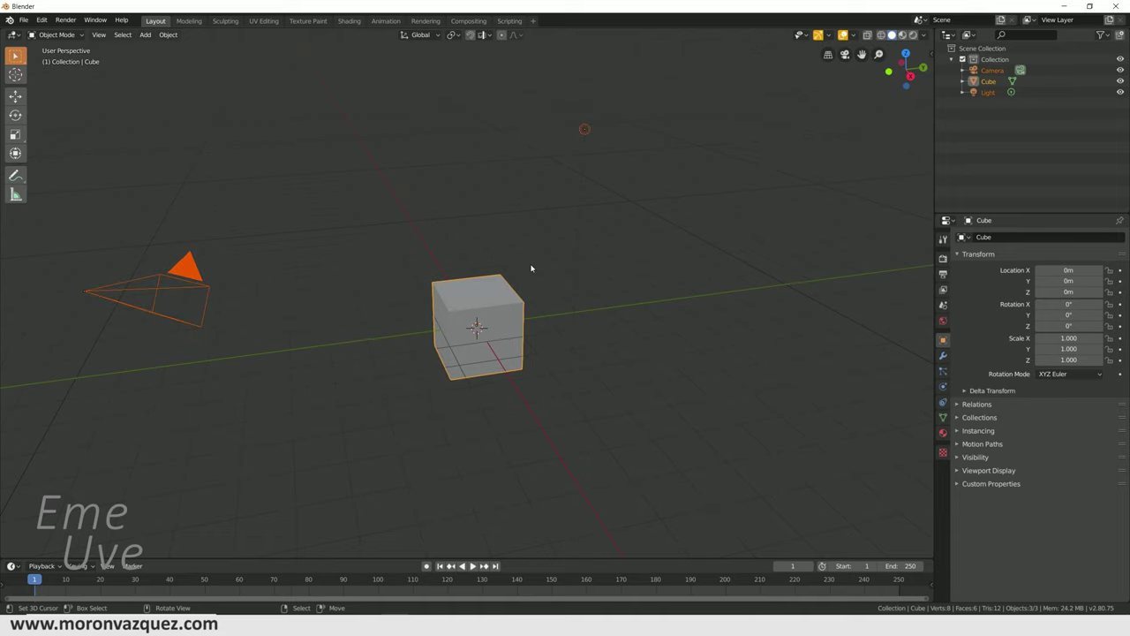
{"action": "key", "text": "Delete"}
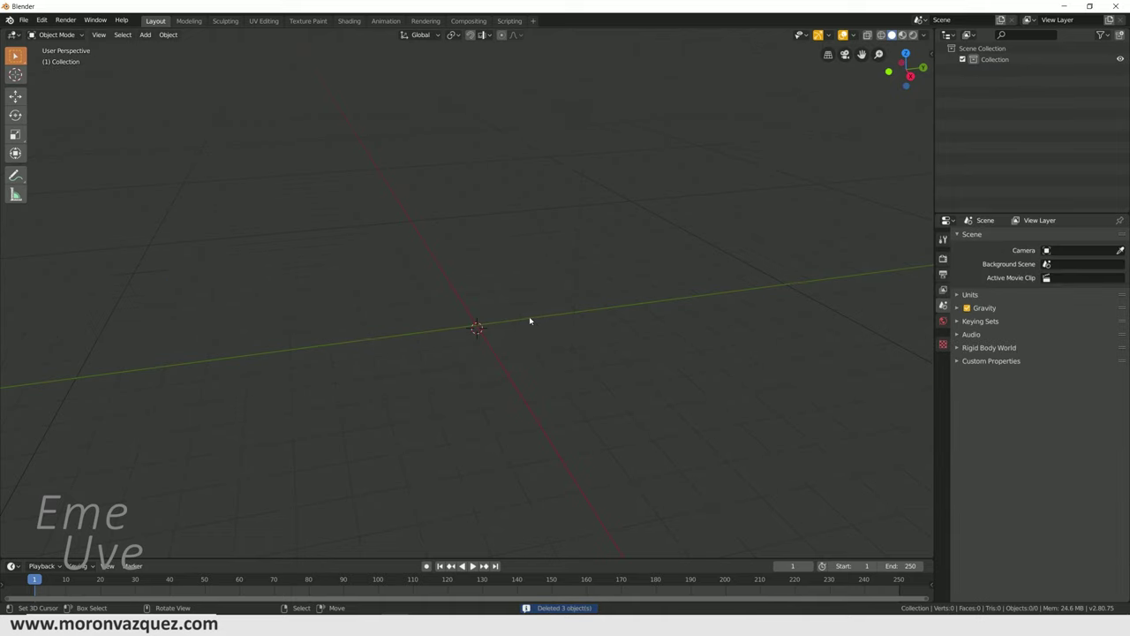
{"action": "middle_click_drag", "start_coordinate": [530, 321], "coordinate": [539, 331]}
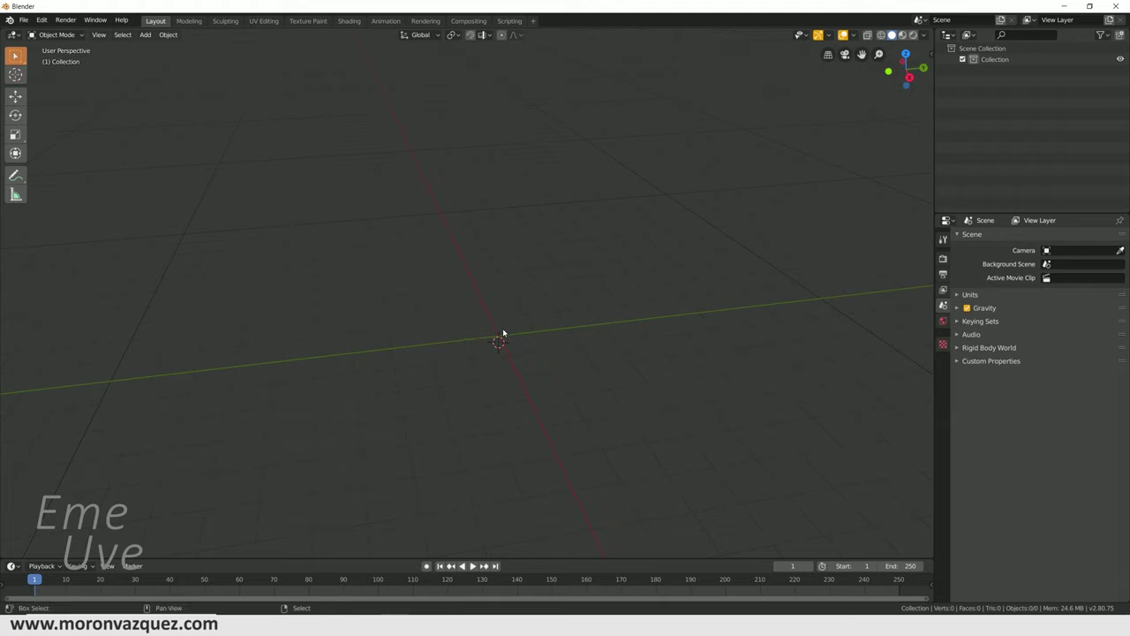
- Add a plane, scale it uniformly to about 30.189, and frame it in the view
{"action": "key", "text": "shift+a"}
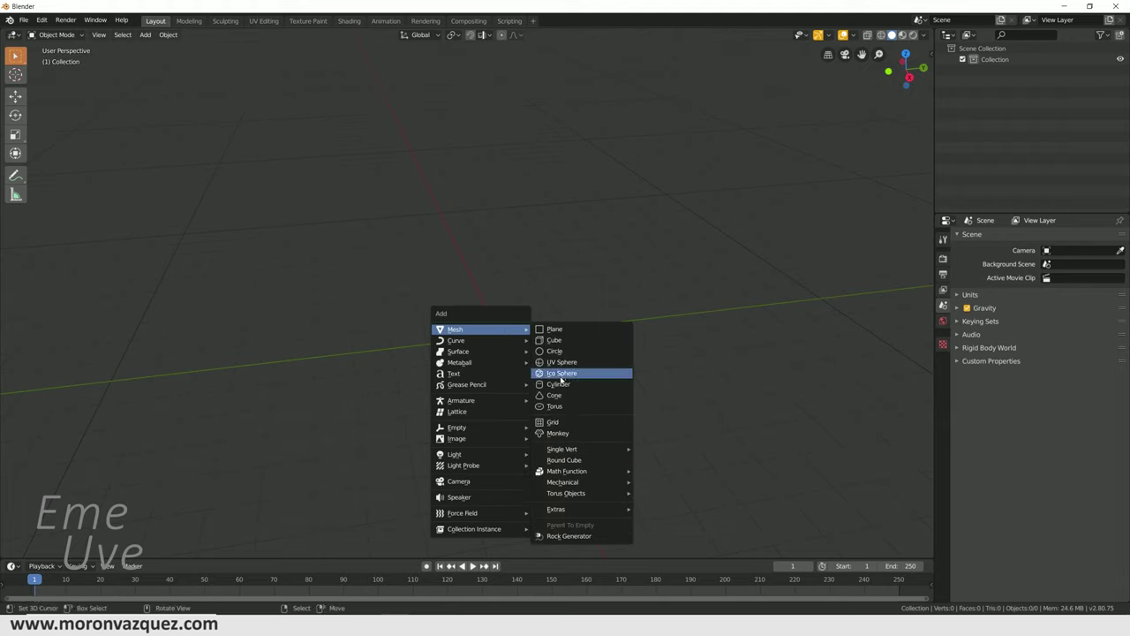
{"action": "left_click", "coordinate": [554, 331]}
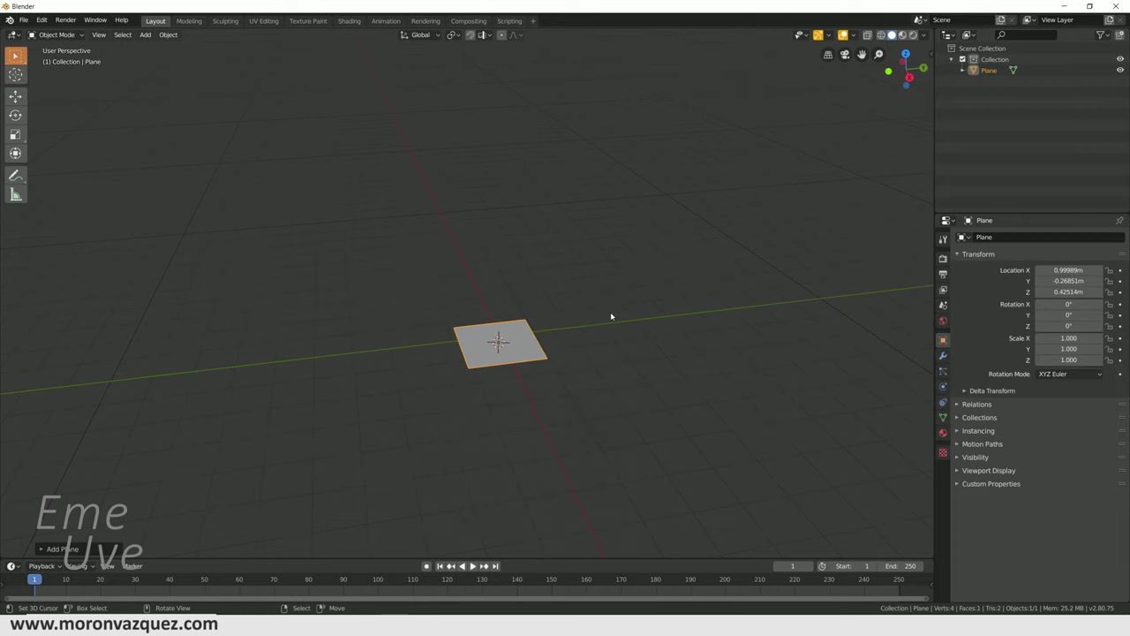
{"action": "key", "text": "s"}
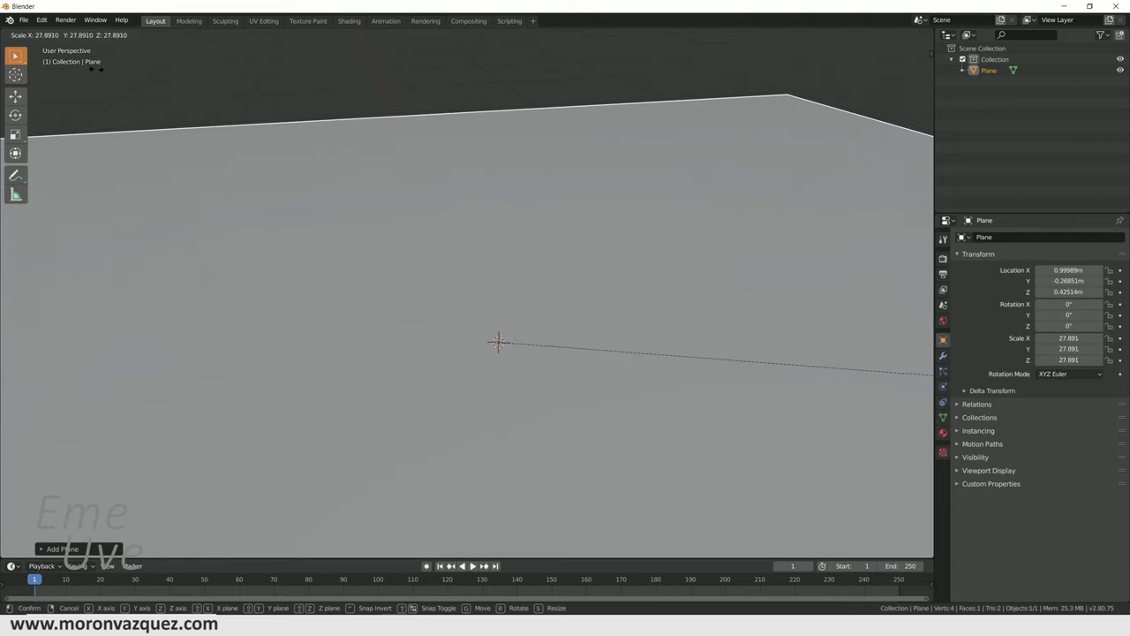
{"action": "left_click", "coordinate": [407, 65]}
{"action": "scroll", "coordinate": [677, 292], "scroll_direction": "down", "scroll_amount": 1}
{"action": "scroll", "coordinate": [551, 327], "scroll_direction": "down", "scroll_amount": 3}
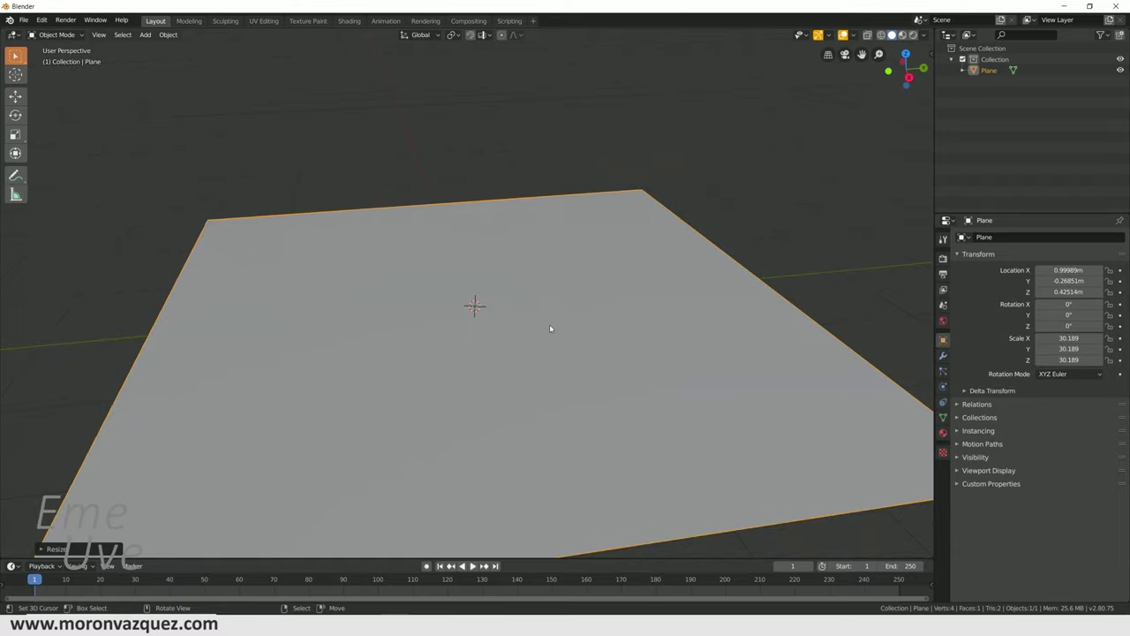
{"action": "middle_click_drag", "start_coordinate": [547, 333], "coordinate": [459, 273], "text": "shift"}
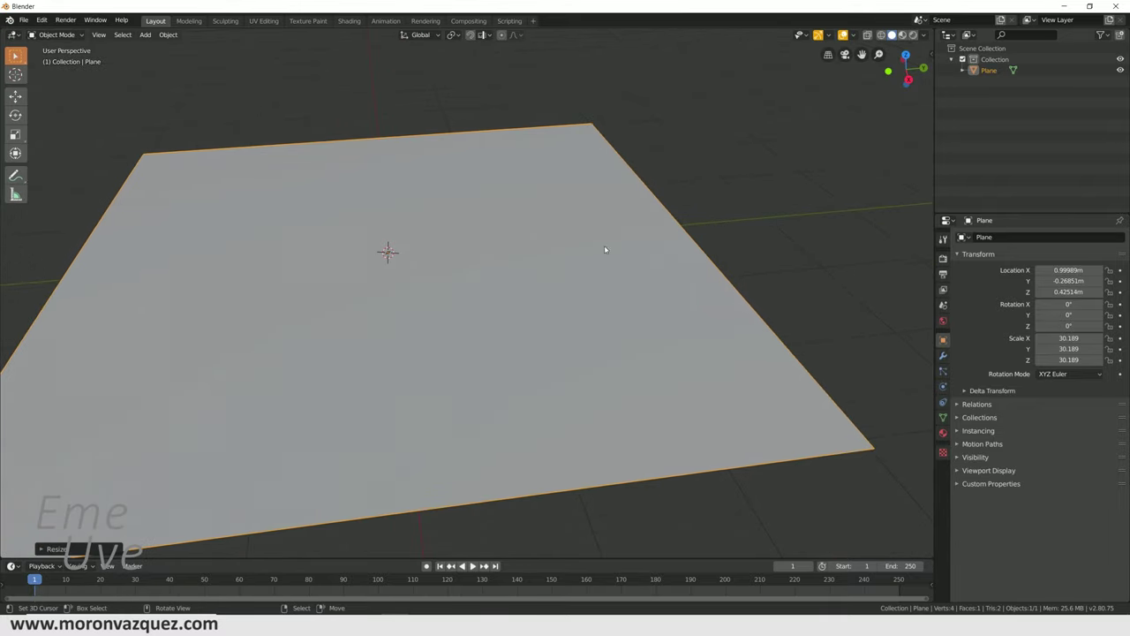
{"action": "mouse_move", "coordinate": [376, 258]}
{"action": "middle_mouse_down", "text": "shift"}
{"action": "mouse_move", "coordinate": [566, 278]}
{"action": "mouse_move", "coordinate": [402, 296]}
{"action": "middle_mouse_up", "text": "shift"}
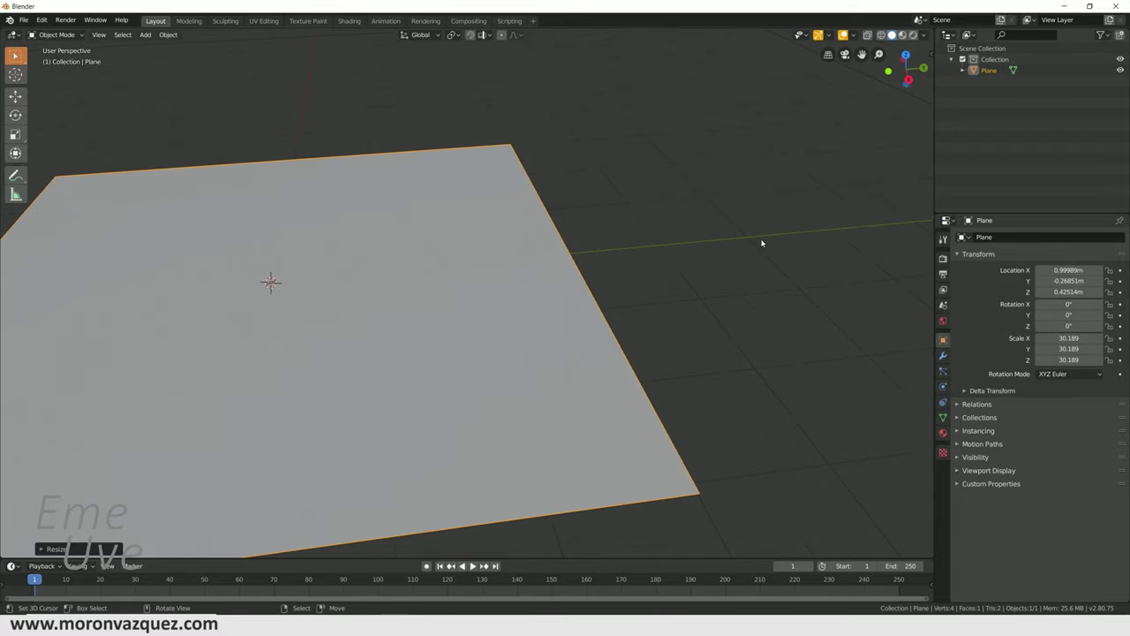
{"action": "key", "text": "shift+a"}
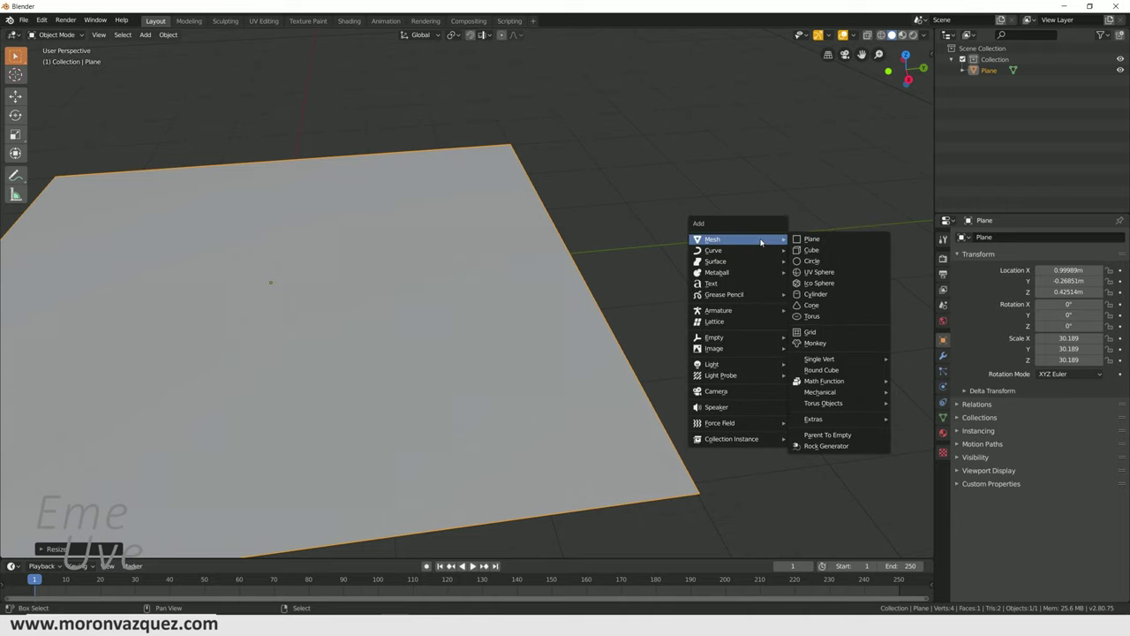
- Add a cube beside the ground plane and orbit to see its top and sides
{"action": "left_click", "coordinate": [812, 250]}
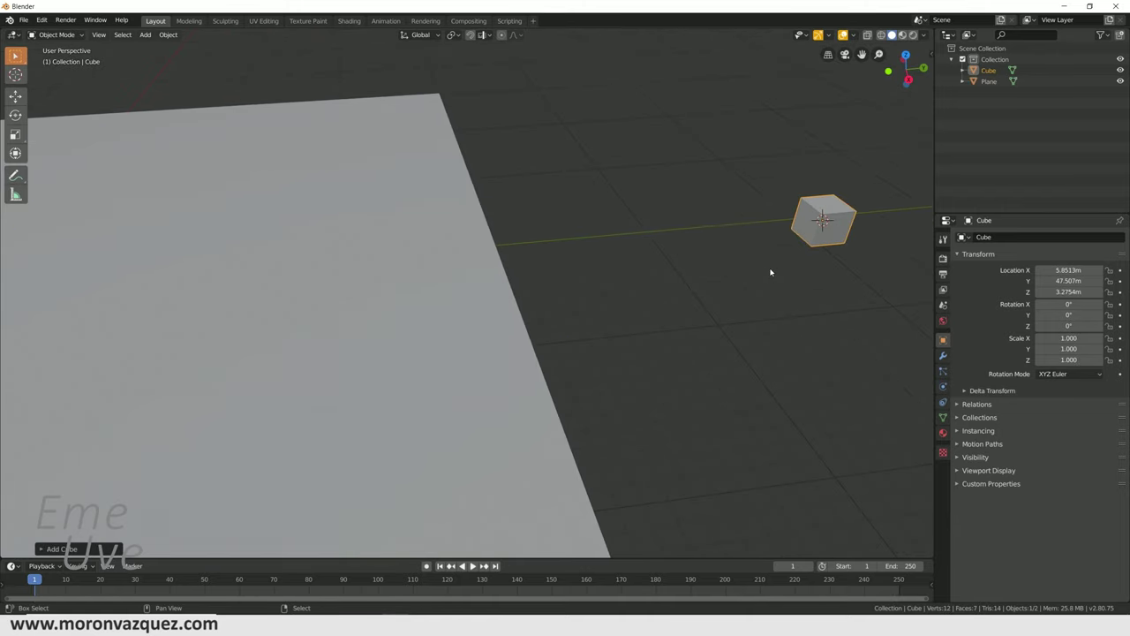
{"action": "mouse_move", "coordinate": [803, 266]}
{"action": "middle_mouse_down"}
{"action": "mouse_move", "coordinate": [127, 336]}
{"action": "mouse_move", "coordinate": [392, 309]}
{"action": "middle_mouse_up"}
{"action": "scroll", "coordinate": [392, 309], "scroll_direction": "up", "scroll_amount": 3}
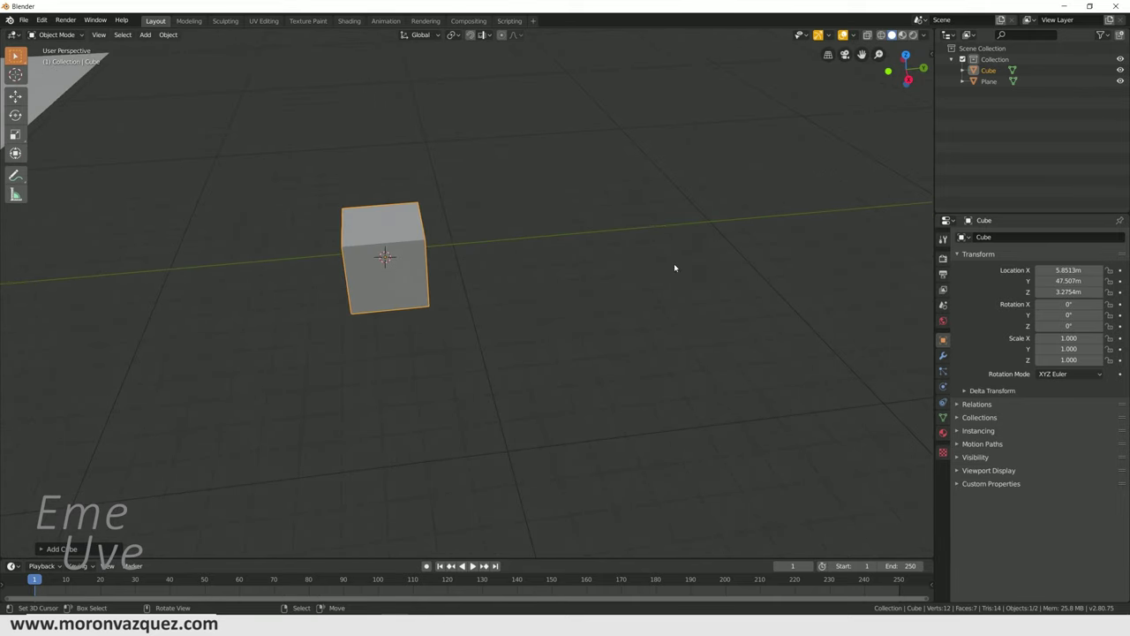
{"action": "mouse_move", "coordinate": [398, 237]}
{"action": "middle_mouse_down"}
{"action": "mouse_move", "coordinate": [411, 251]}
{"action": "mouse_move", "coordinate": [402, 256]}
{"action": "middle_mouse_up"}
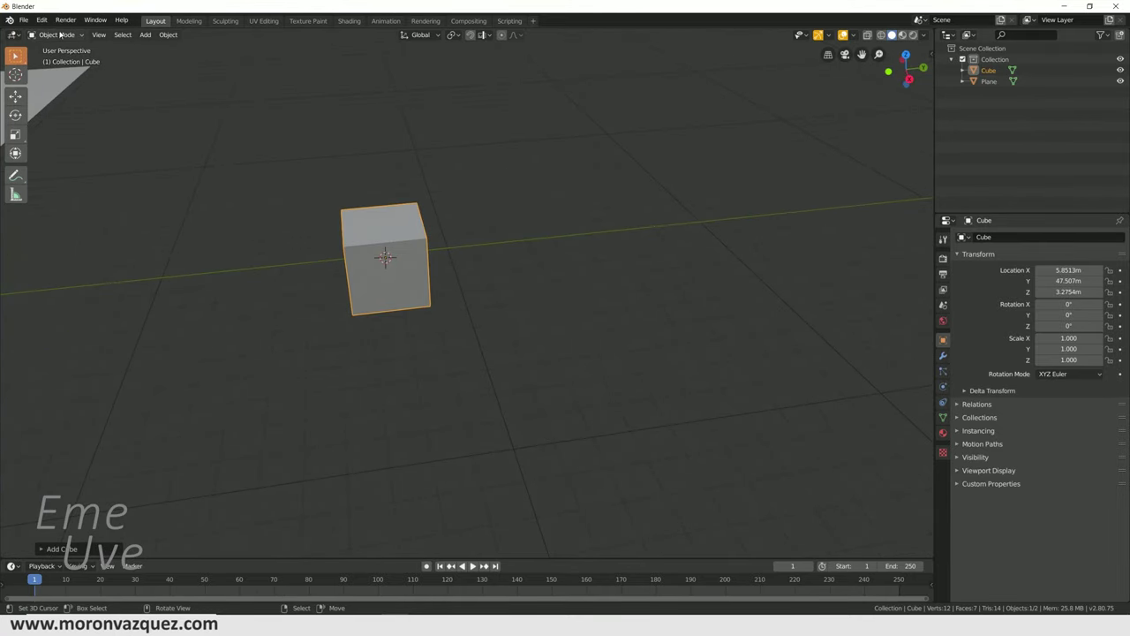
- Switch the cube into Edit Mode and back to Object Mode
{"action": "left_click", "coordinate": [57, 35]}
{"action": "left_click", "coordinate": [53, 60]}
{"action": "middle_click_drag", "start_coordinate": [415, 252], "coordinate": [458, 235]}
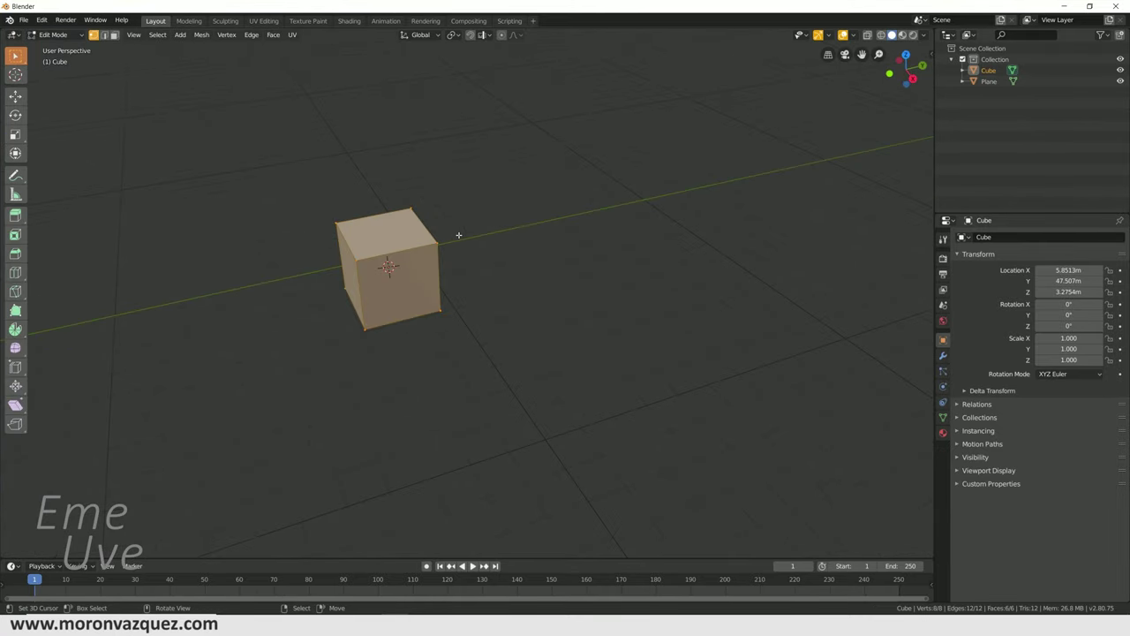
{"action": "left_click", "coordinate": [57, 35]}
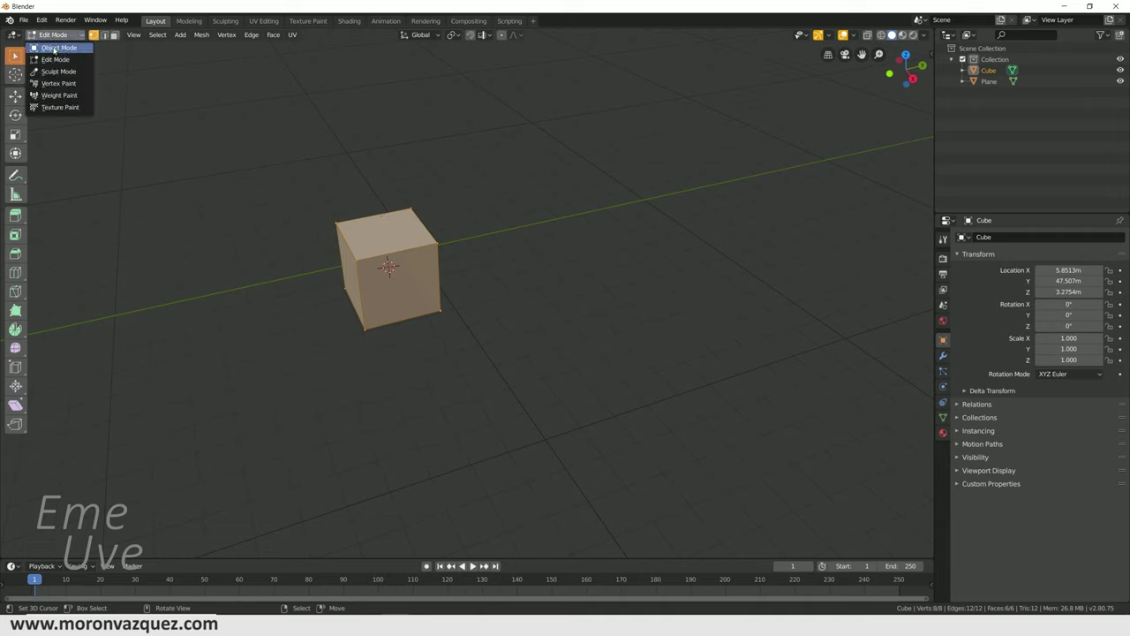
{"action": "left_click", "coordinate": [53, 47]}
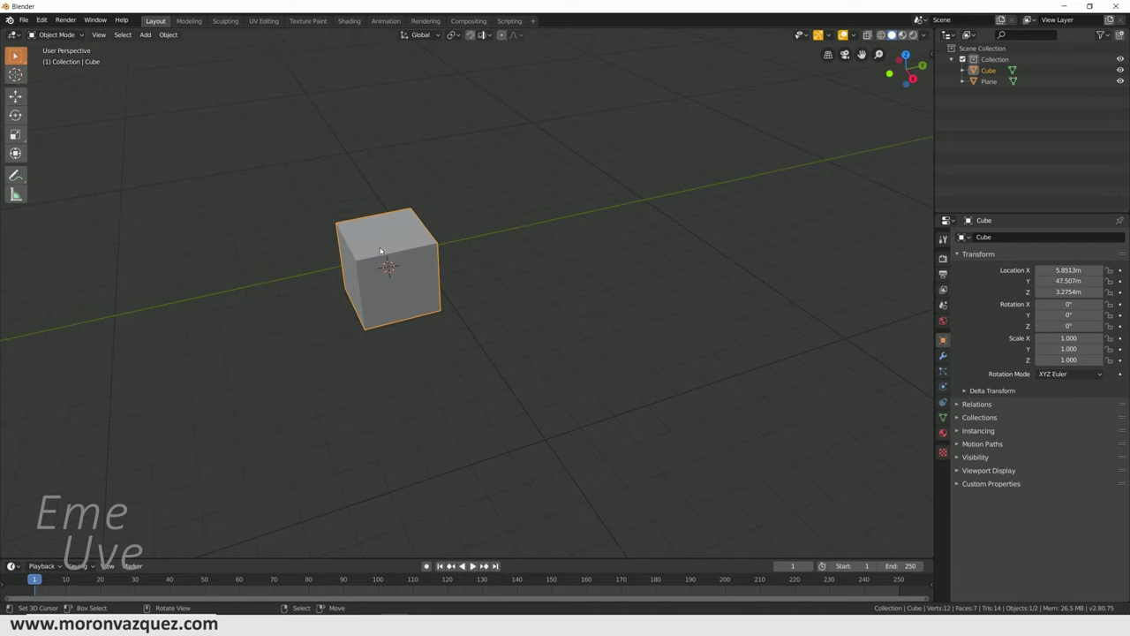
{"action": "key", "text": "shift+s"}
- Duplicate the cube and slide the copy along Y beside the original
{"action": "key", "text": "Escape"}
{"action": "key", "text": "shift+d"}
{"action": "key", "text": "s"}
{"action": "left_click", "coordinate": [424, 160]}
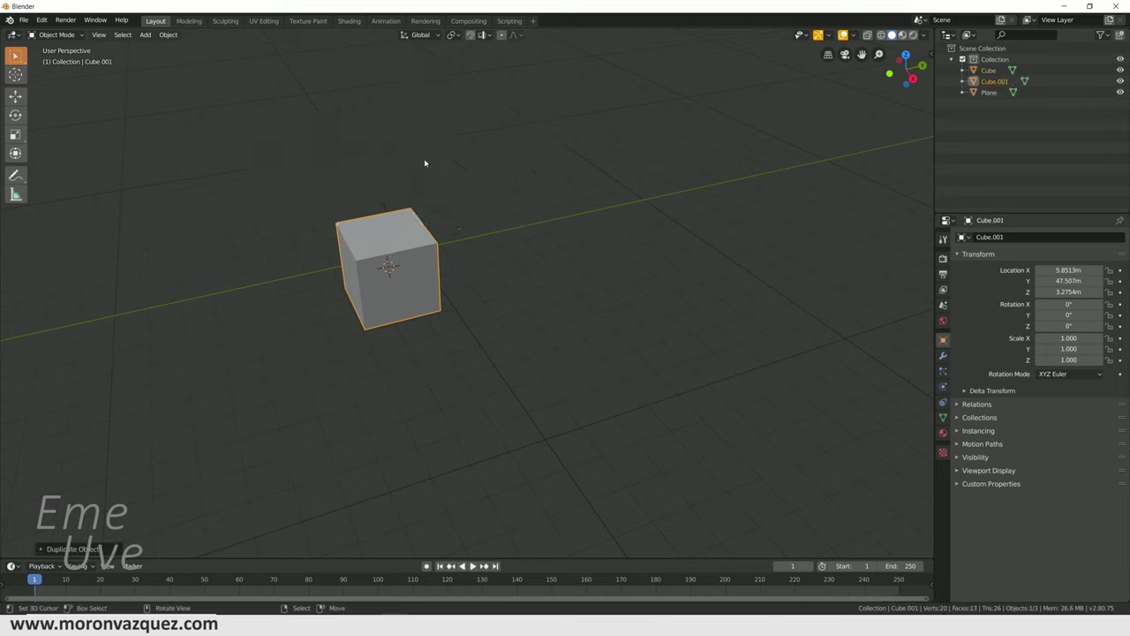
{"action": "left_click", "coordinate": [18, 99]}
{"action": "left_click_drag", "start_coordinate": [437, 260], "coordinate": [559, 232]}
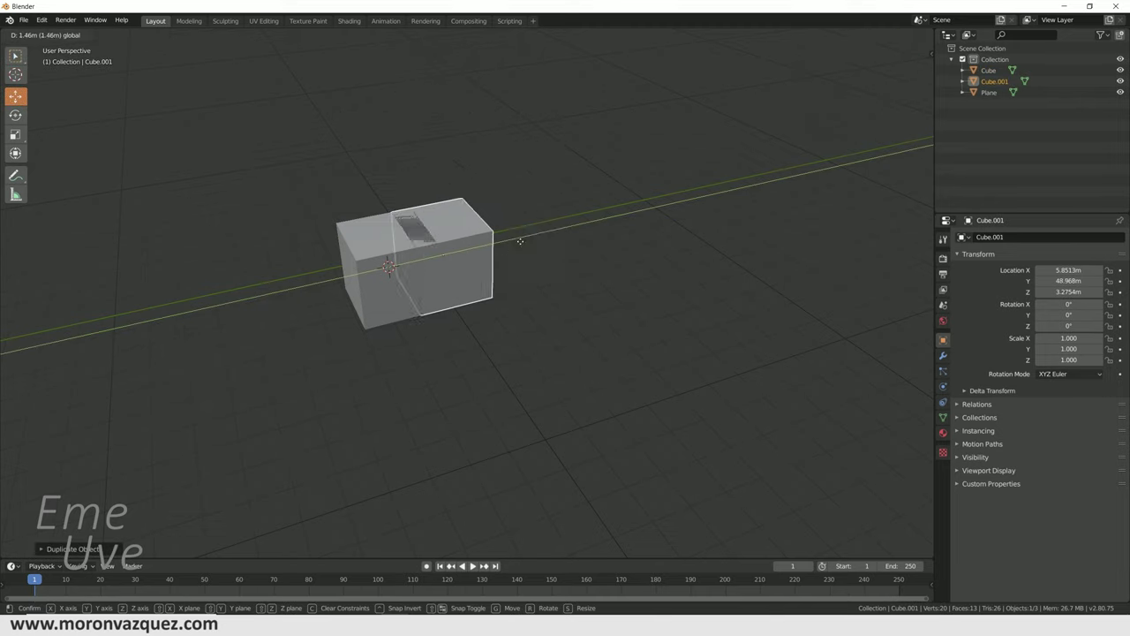
- Taper the copy by scaling down its front face in Edit Mode
{"action": "left_click", "coordinate": [57, 35]}
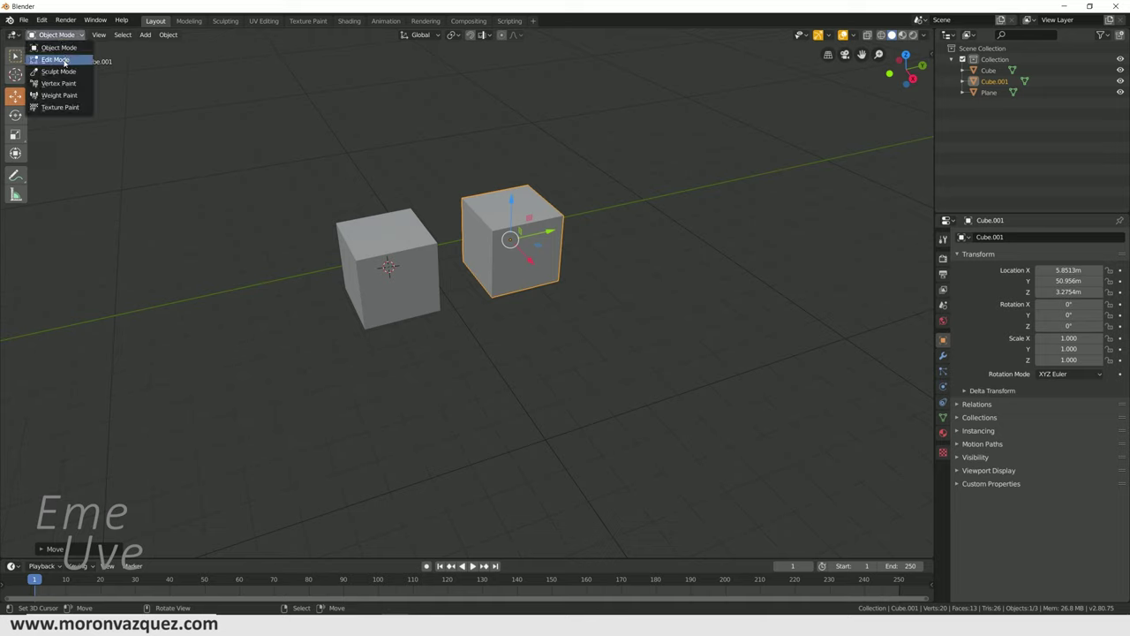
{"action": "left_click", "coordinate": [63, 60]}
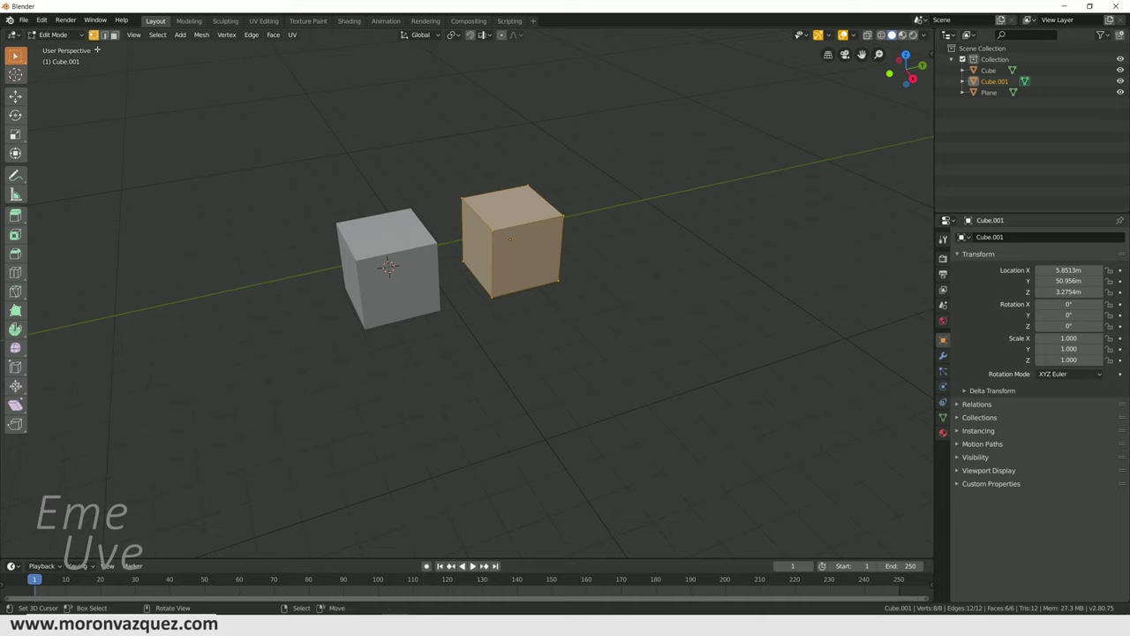
{"action": "left_click", "coordinate": [492, 196]}
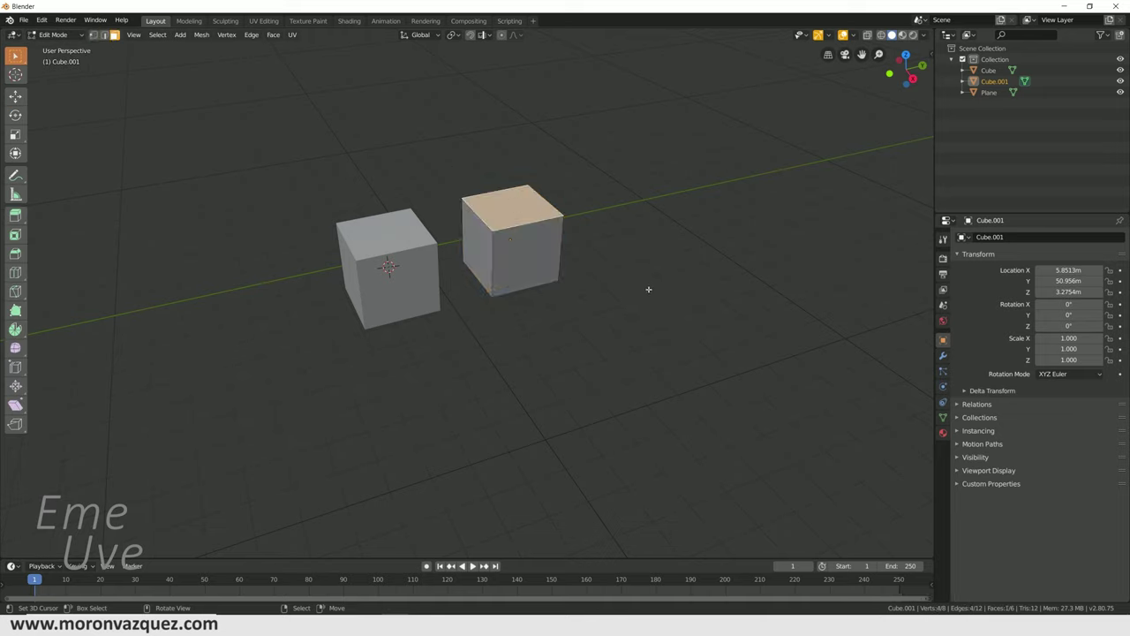
{"action": "left_click", "coordinate": [585, 273]}
{"action": "key", "text": "s"}
{"action": "left_click", "coordinate": [574, 272]}
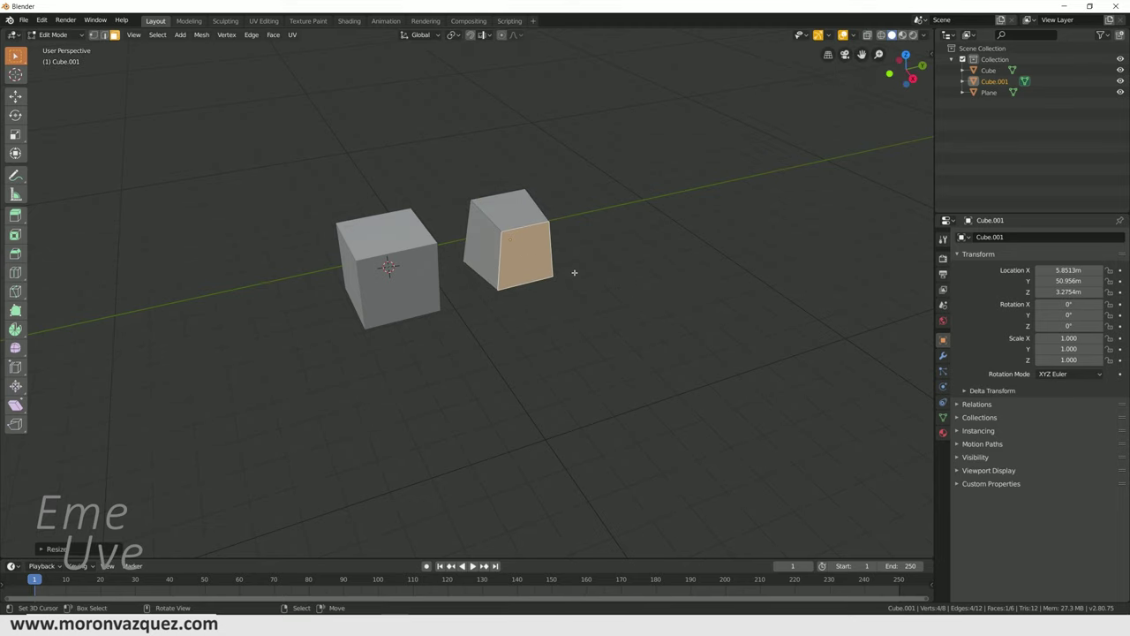
{"action": "left_click", "coordinate": [574, 272]}
{"action": "left_click", "coordinate": [53, 34]}
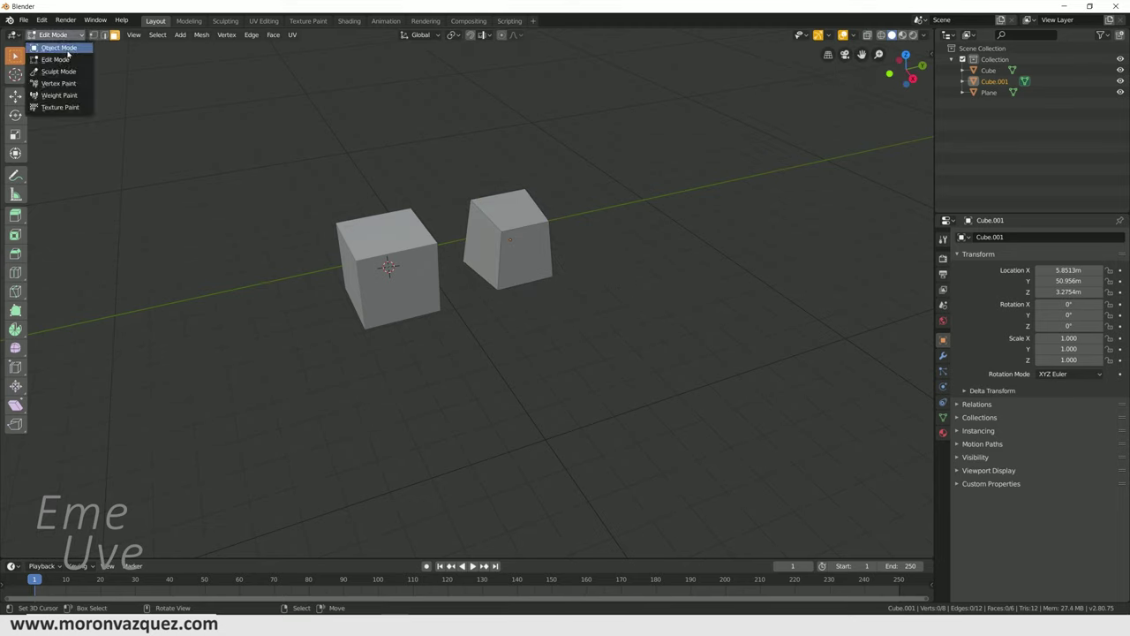
{"action": "left_click", "coordinate": [67, 52]}
- Duplicate the tapered cube and slide the new copy further along Y
{"action": "key", "text": "shift+d"}
{"action": "right_click", "coordinate": [573, 215]}
{"action": "left_click_drag", "start_coordinate": [550, 231], "coordinate": [671, 206]}
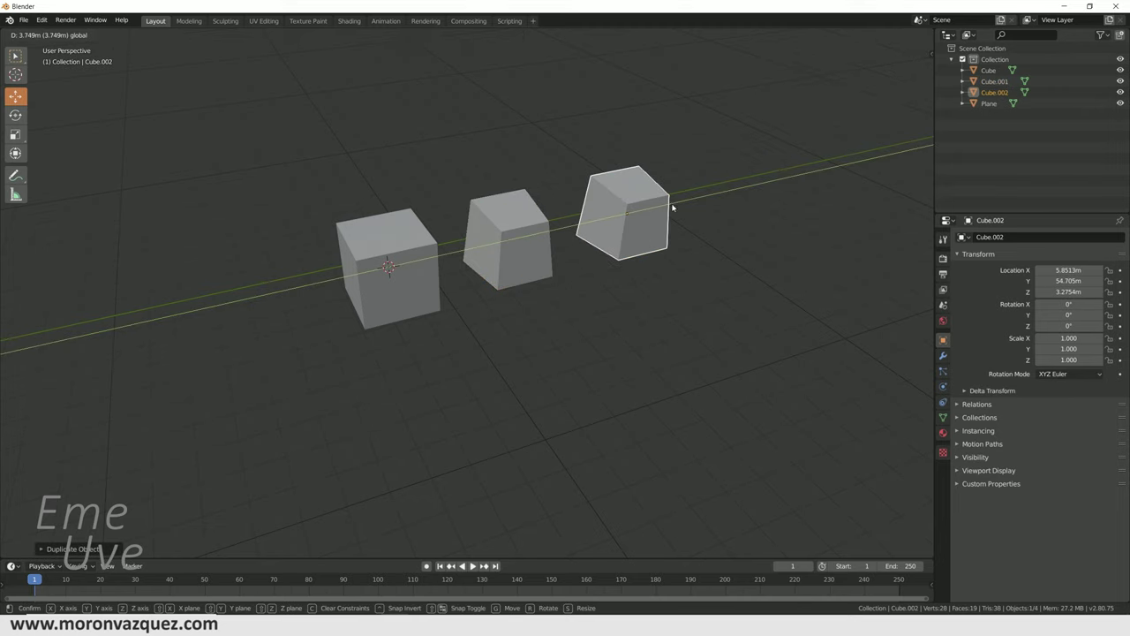
{"action": "left_click", "coordinate": [53, 35]}
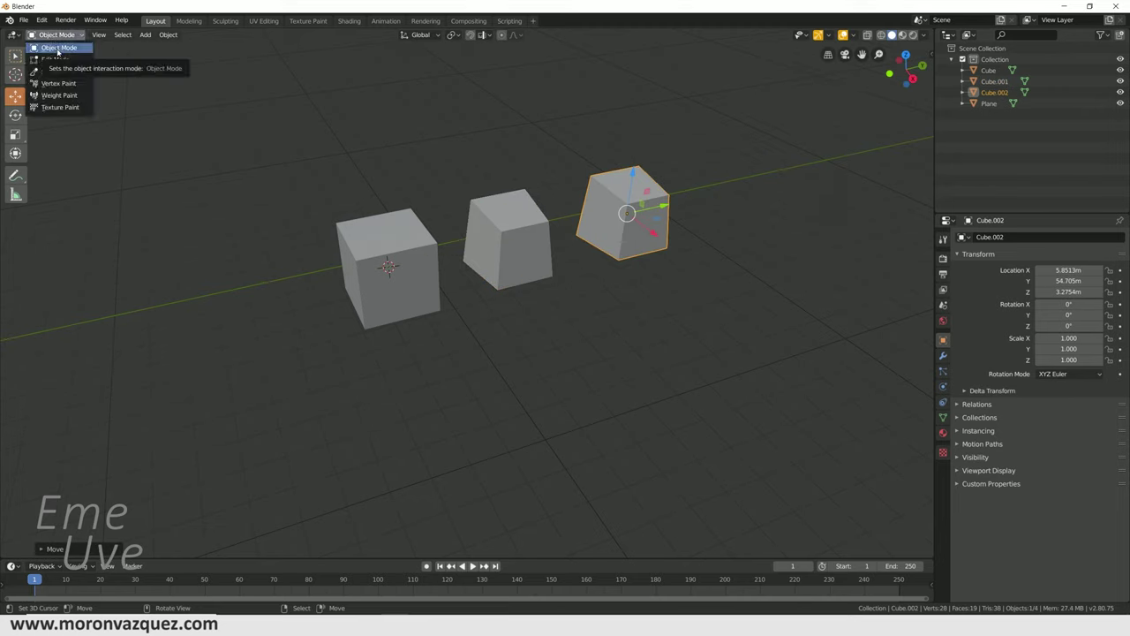
{"action": "left_click", "coordinate": [54, 59]}
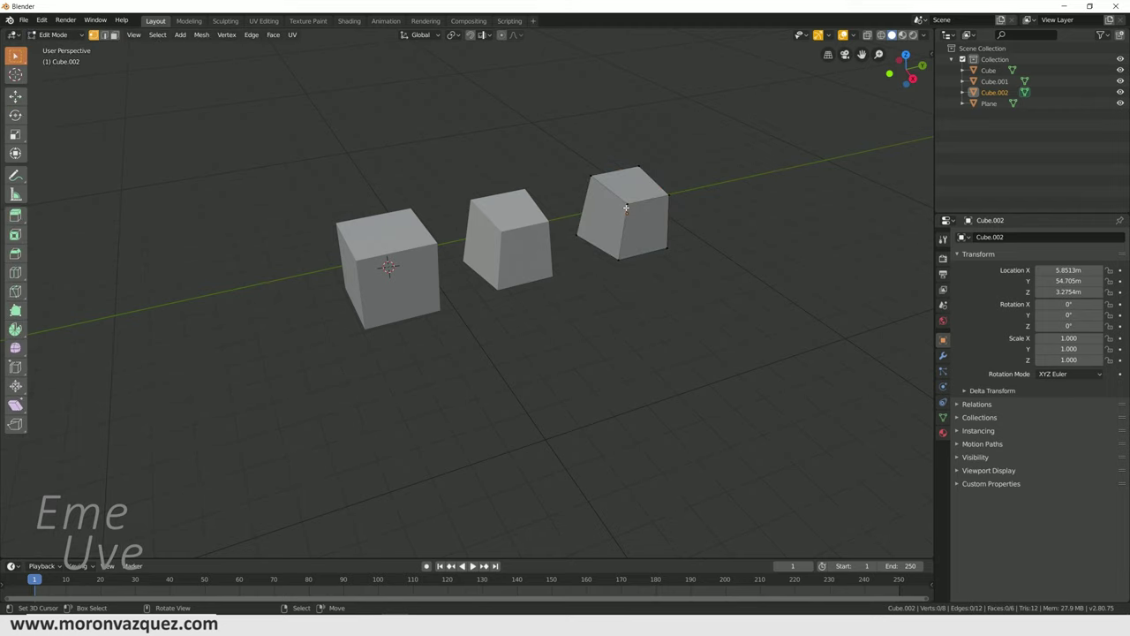
- Pull two top corners of the third cube down along Z
{"action": "left_click", "coordinate": [15, 95]}
{"action": "left_click_drag", "start_coordinate": [634, 162], "coordinate": [630, 189]}
{"action": "mouse_move", "coordinate": [631, 189]}
{"action": "middle_mouse_down"}
{"action": "mouse_move", "coordinate": [665, 223]}
{"action": "mouse_move", "coordinate": [650, 206]}
{"action": "middle_mouse_up"}
{"action": "left_click", "coordinate": [605, 202]}
{"action": "left_click_drag", "start_coordinate": [605, 163], "coordinate": [604, 192]}
{"action": "middle_click_drag", "start_coordinate": [714, 209], "coordinate": [705, 217]}
- Move the top-right corner along Z and bottom-right corner along Y, then return to Object Mode
{"action": "left_click", "coordinate": [684, 212]}
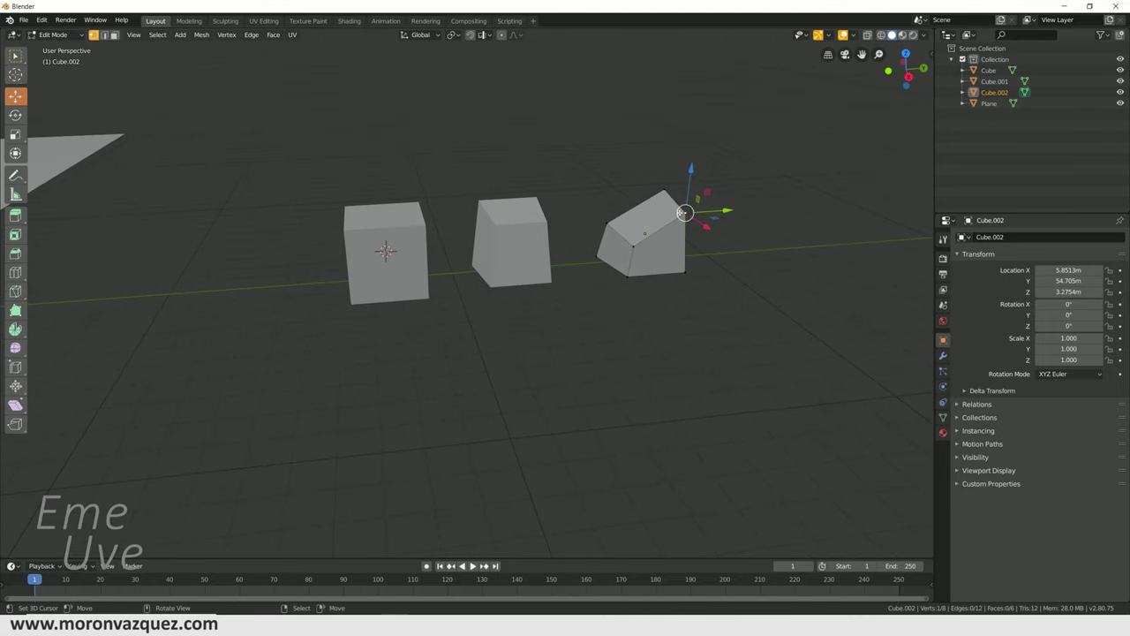
{"action": "left_click_drag", "start_coordinate": [691, 171], "coordinate": [692, 181]}
{"action": "middle_click_drag", "start_coordinate": [692, 181], "coordinate": [671, 212]}
{"action": "left_click", "coordinate": [652, 291]}
{"action": "left_click_drag", "start_coordinate": [711, 294], "coordinate": [698, 295]}
{"action": "mouse_move", "coordinate": [698, 295]}
{"action": "middle_mouse_down"}
{"action": "mouse_move", "coordinate": [647, 236]}
{"action": "mouse_move", "coordinate": [609, 229]}
{"action": "middle_mouse_up"}
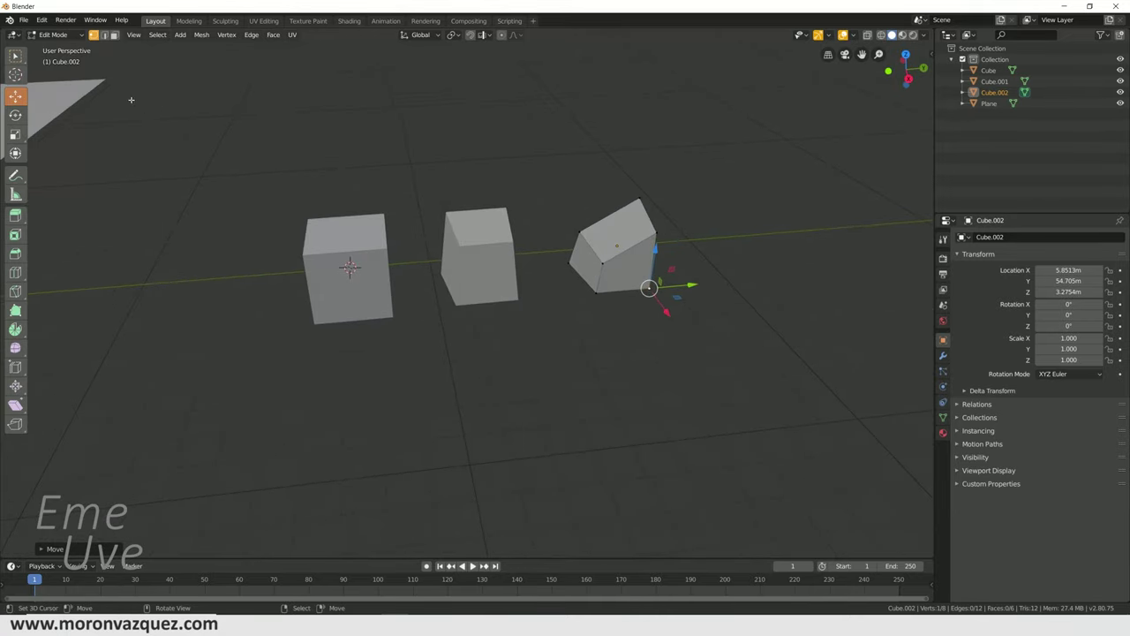
{"action": "left_click", "coordinate": [53, 35]}
{"action": "left_click", "coordinate": [49, 46]}
{"action": "scroll", "coordinate": [591, 180], "scroll_direction": "down", "scroll_amount": 4}
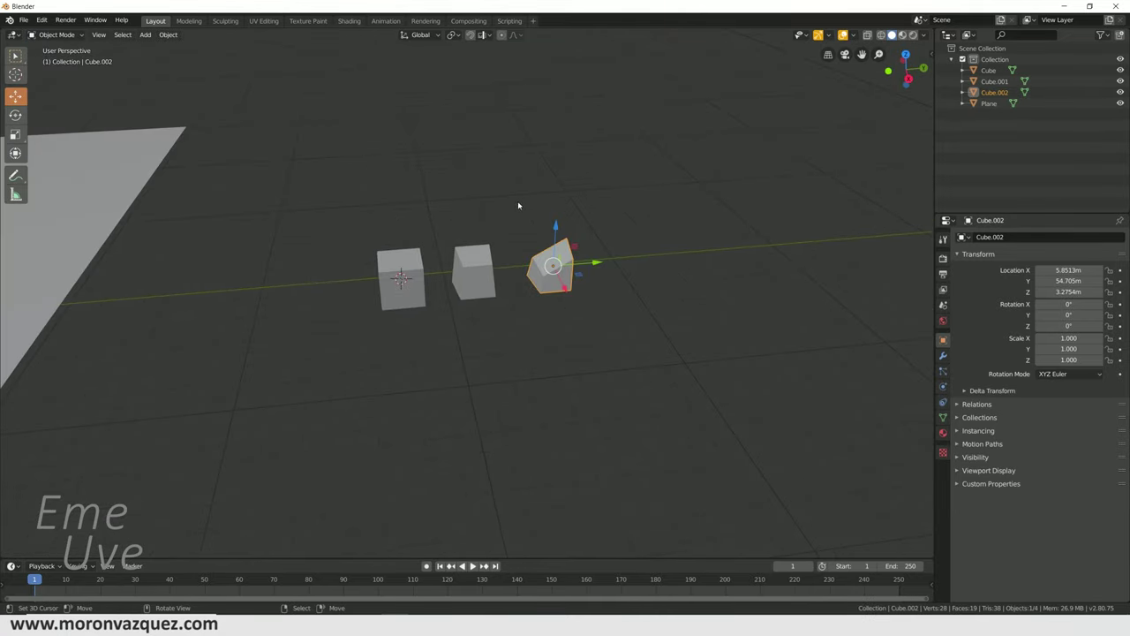
{"action": "middle_click_drag", "start_coordinate": [518, 201], "coordinate": [506, 200], "text": "shift"}
{"action": "scroll", "coordinate": [326, 162], "scroll_direction": "up", "scroll_amount": 3}
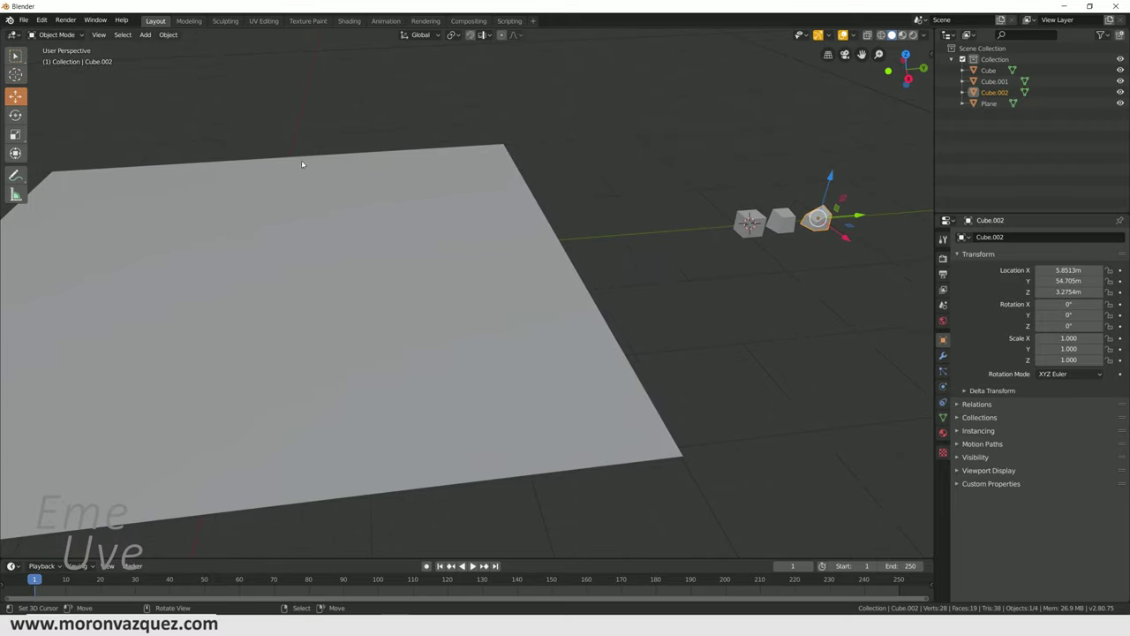
{"action": "scroll", "coordinate": [371, 156], "scroll_direction": "up", "scroll_amount": 2}
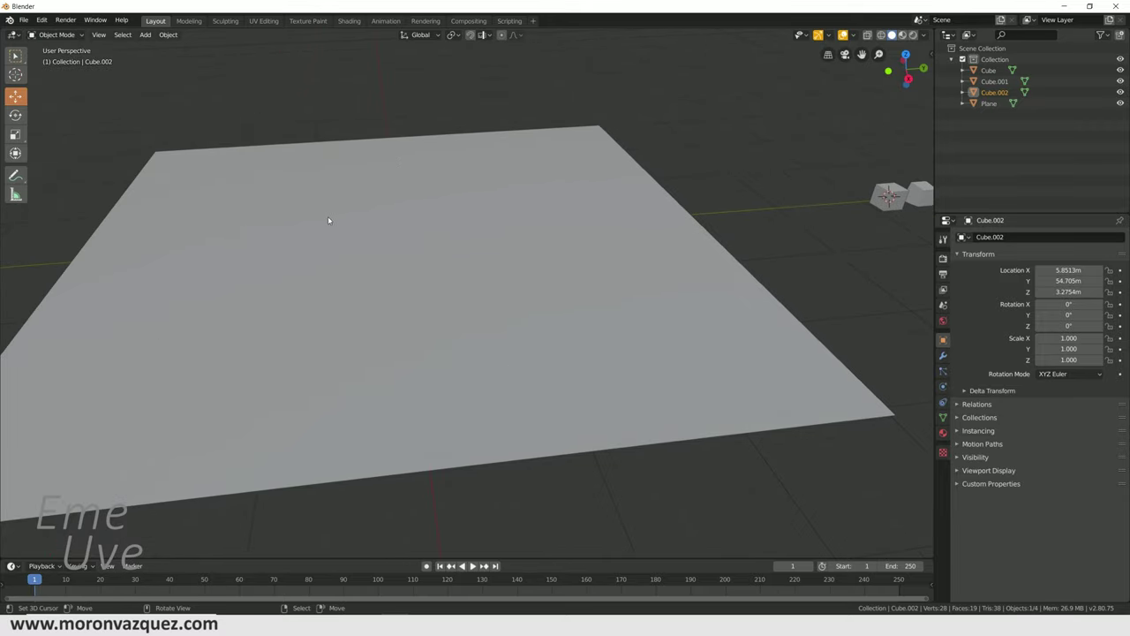
{"action": "scroll", "coordinate": [618, 240], "scroll_direction": "down", "scroll_amount": 2}
{"action": "scroll", "coordinate": [583, 233], "scroll_direction": "down", "scroll_amount": 2}
{"action": "scroll", "coordinate": [507, 229], "scroll_direction": "up", "scroll_amount": 2}
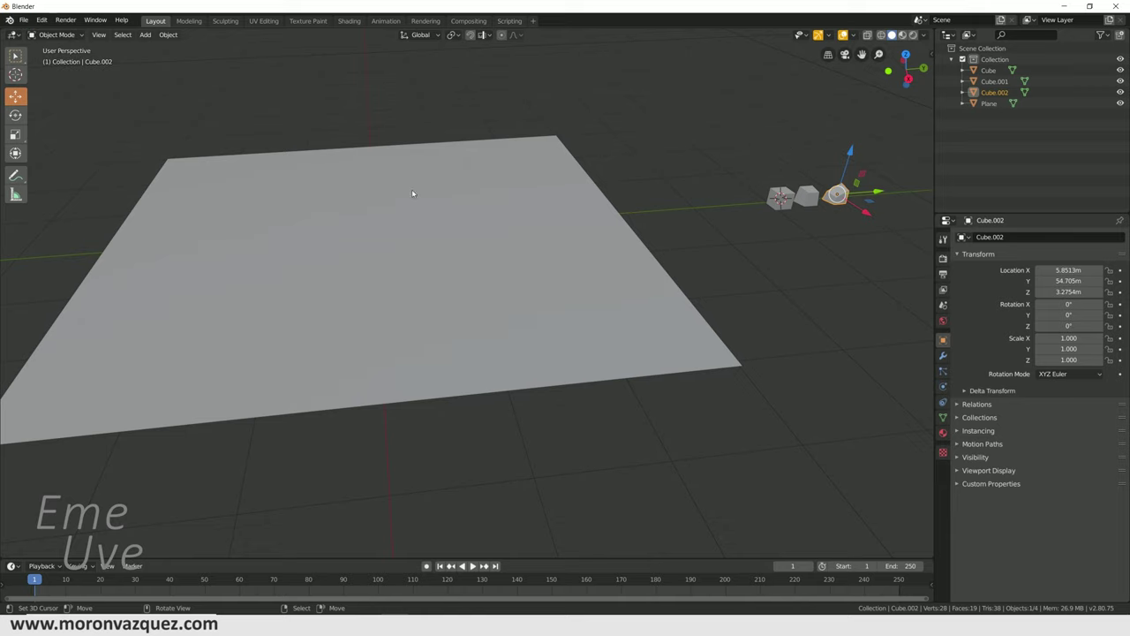
{"action": "left_click", "coordinate": [46, 21]}
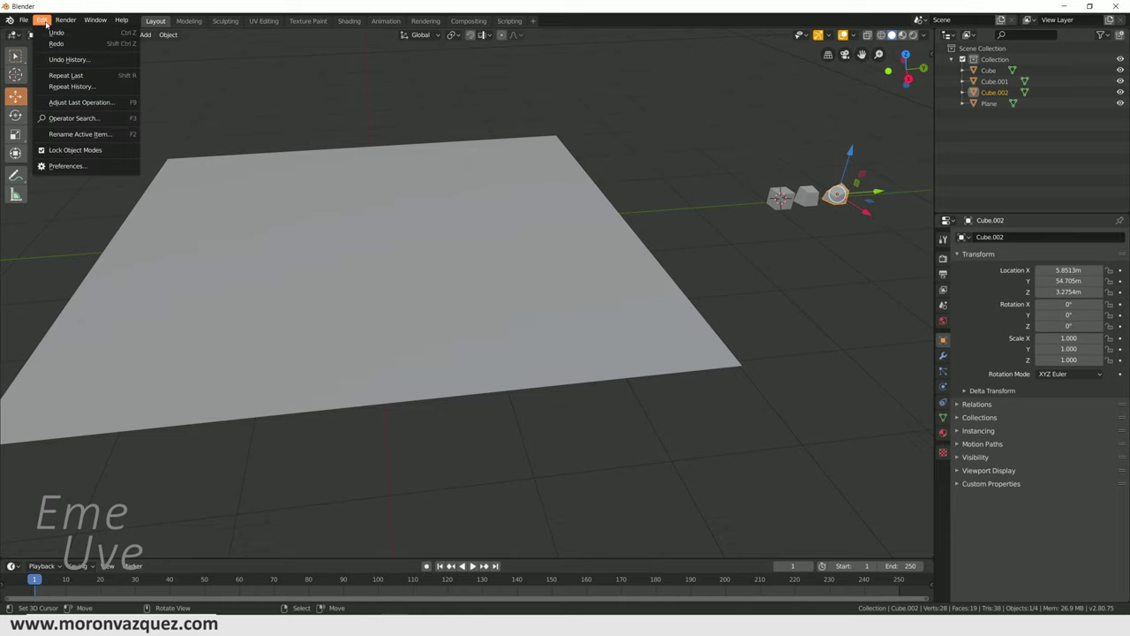
{"action": "left_click", "coordinate": [71, 166]}
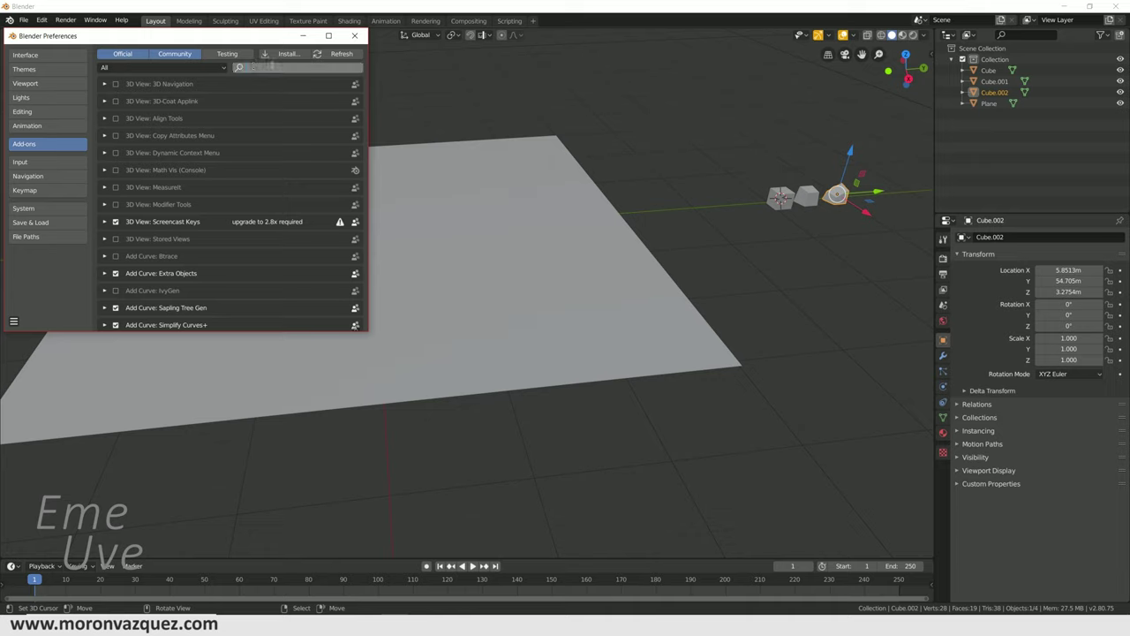
{"action": "type", "text": "sScatt"}
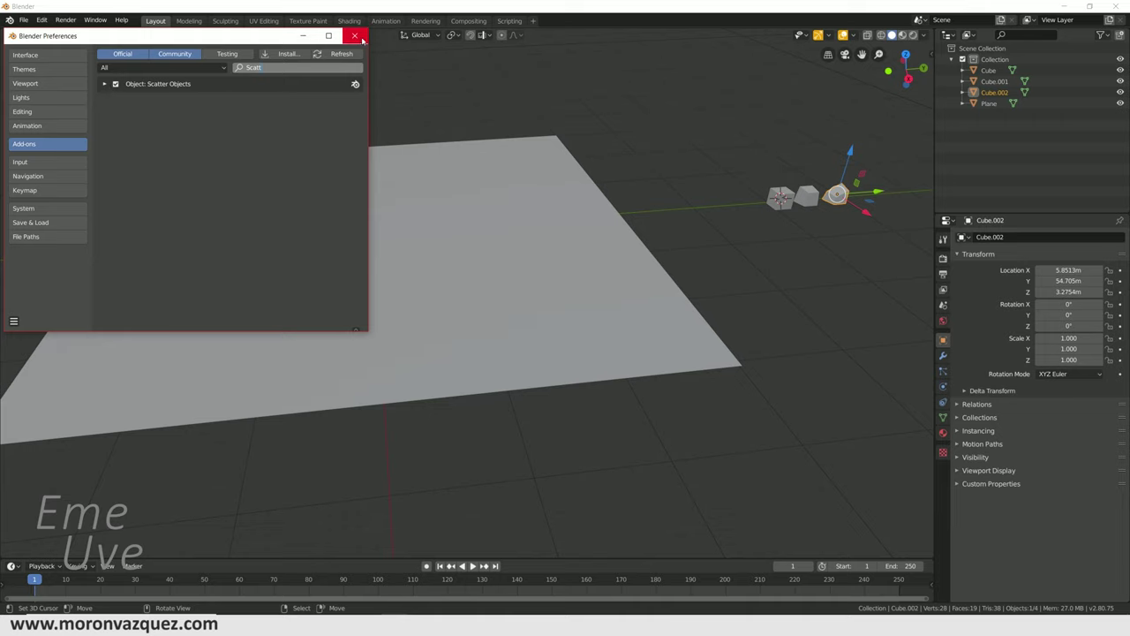
{"action": "left_click", "coordinate": [354, 36]}
{"action": "mouse_move", "coordinate": [555, 188]}
{"action": "middle_mouse_down"}
{"action": "mouse_move", "coordinate": [568, 178]}
{"action": "mouse_move", "coordinate": [779, 178]}
{"action": "middle_mouse_up"}
{"action": "left_click", "coordinate": [799, 183], "text": "shift"}
- Select Cube, Cube.001, Cube.002 with the Plane active and run Scatter Objects via 'scatt' search
{"action": "left_click", "coordinate": [830, 181], "text": "shift"}
{"action": "left_click", "coordinate": [861, 180], "text": "shift"}
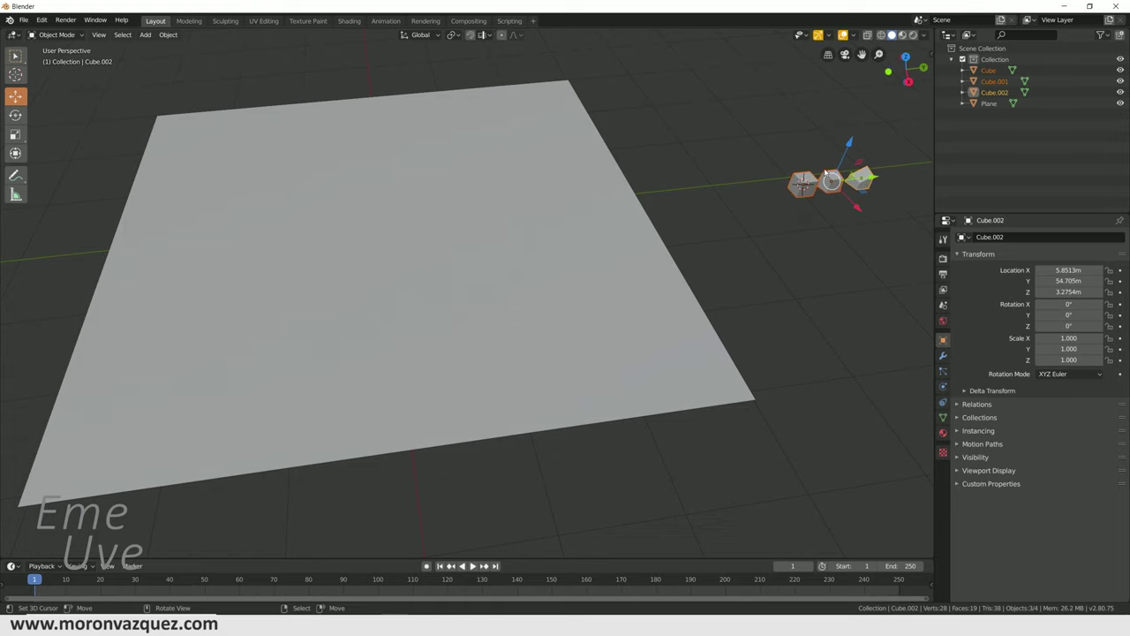
{"action": "middle_click_drag", "start_coordinate": [408, 233], "coordinate": [453, 167], "text": "shift"}
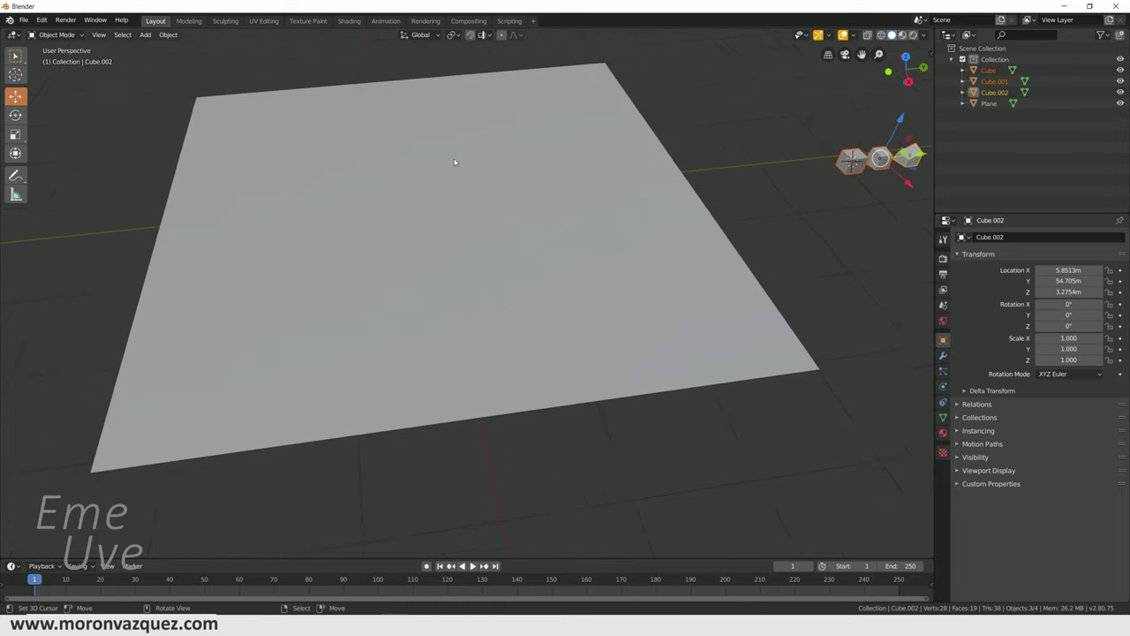
{"action": "left_click", "coordinate": [450, 222], "text": "shift"}
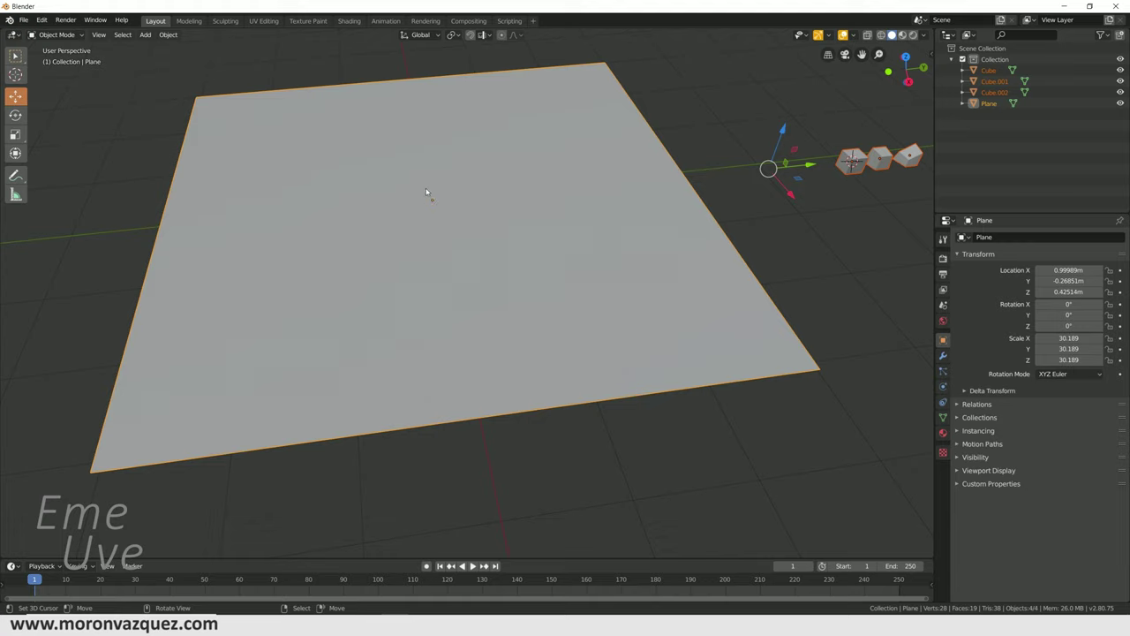
{"action": "key", "text": "F3"}
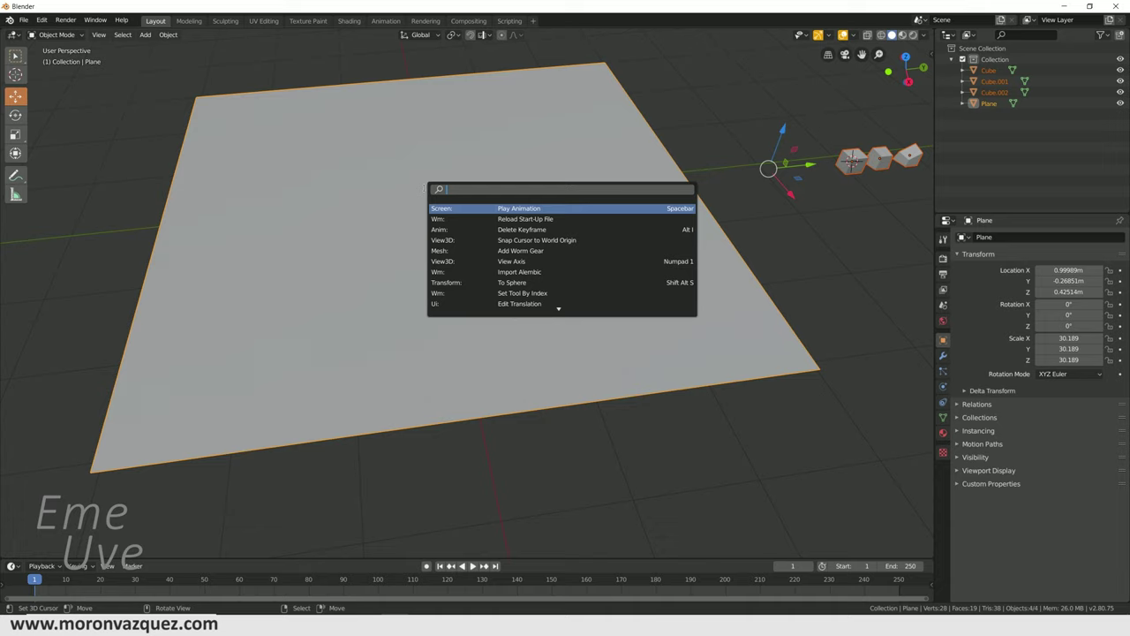
{"action": "type", "text": "sca"}
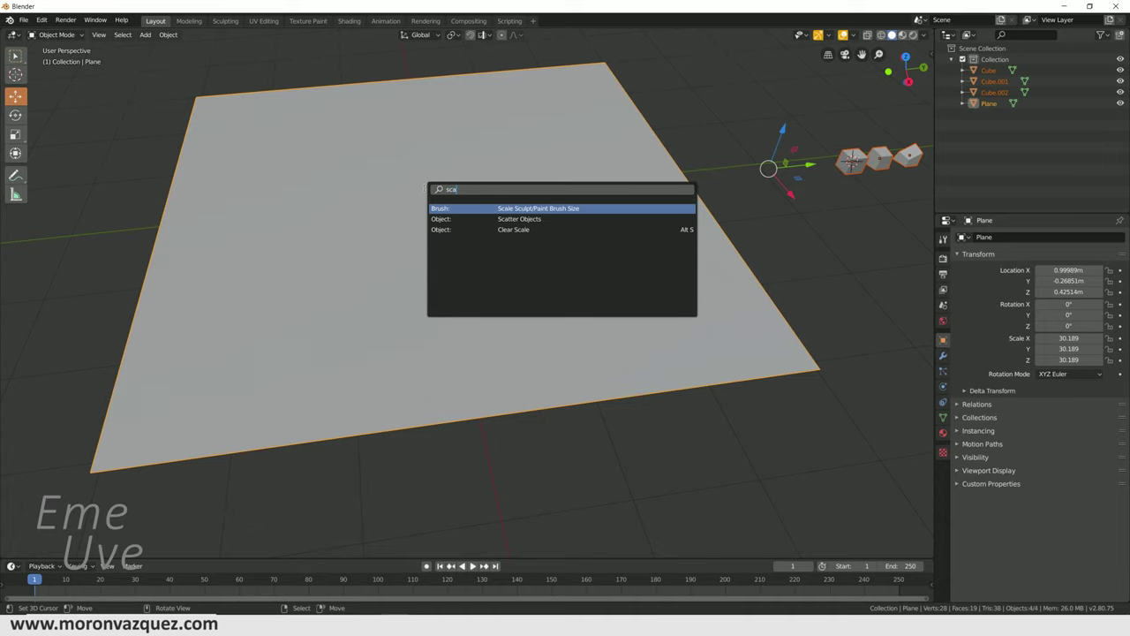
{"action": "type", "text": "tt"}
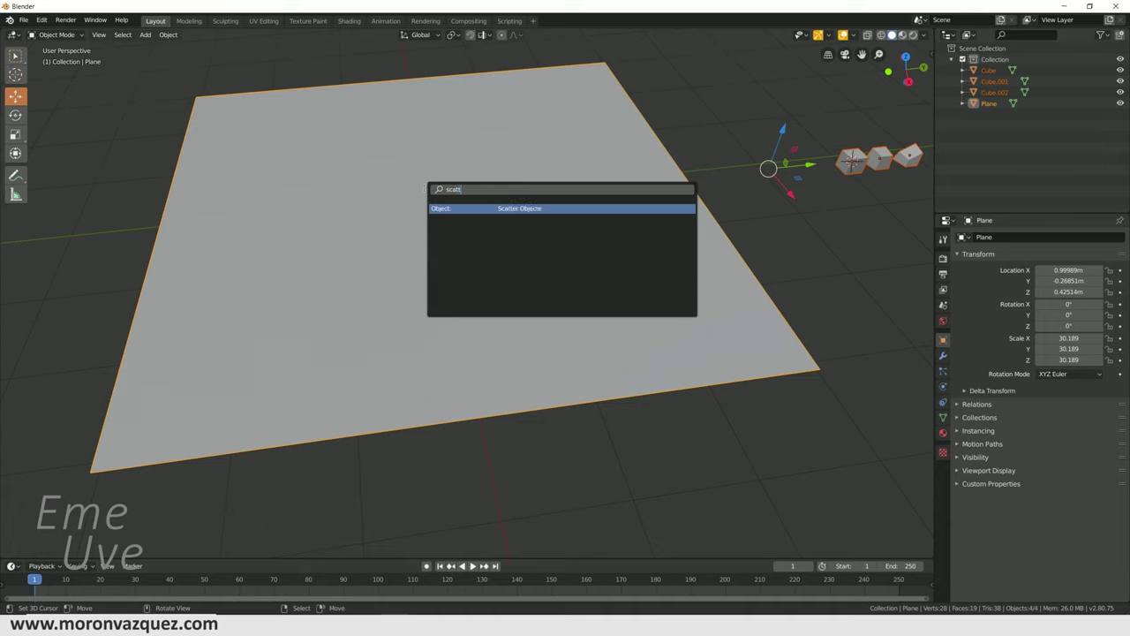
{"action": "left_click", "coordinate": [516, 212]}
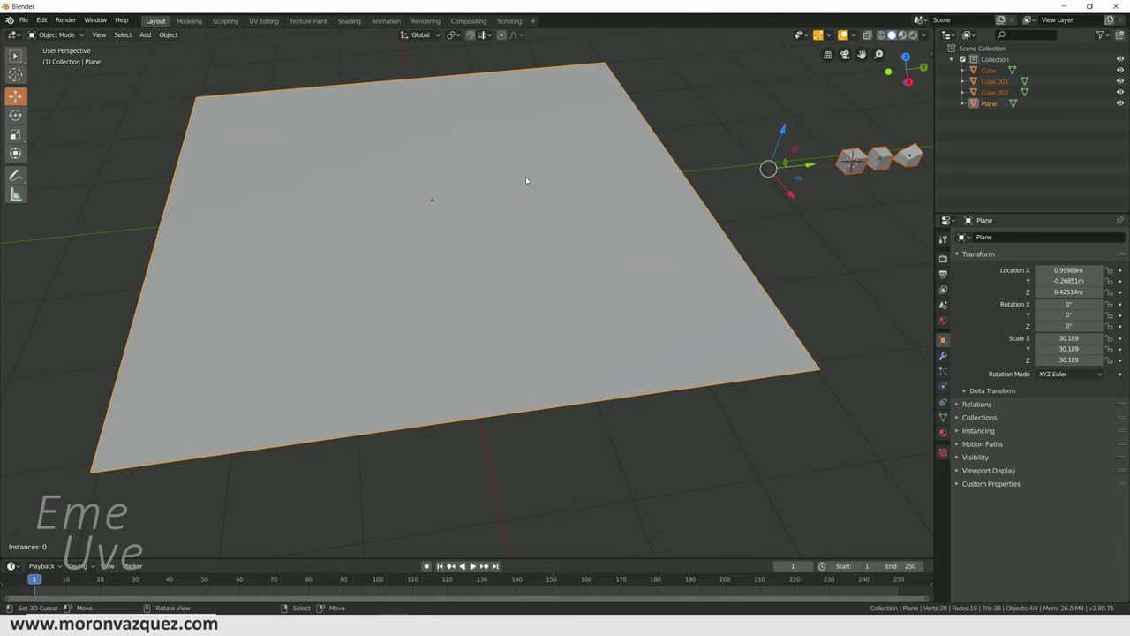
- Paint looping scatter strokes over the plane, spreading 4,746 cube instances, and show the scatter settings
{"action": "mouse_move", "coordinate": [639, 270]}
{"action": "middle_mouse_down"}
{"action": "mouse_move", "coordinate": [624, 255]}
{"action": "mouse_move", "coordinate": [656, 308]}
{"action": "middle_mouse_up"}
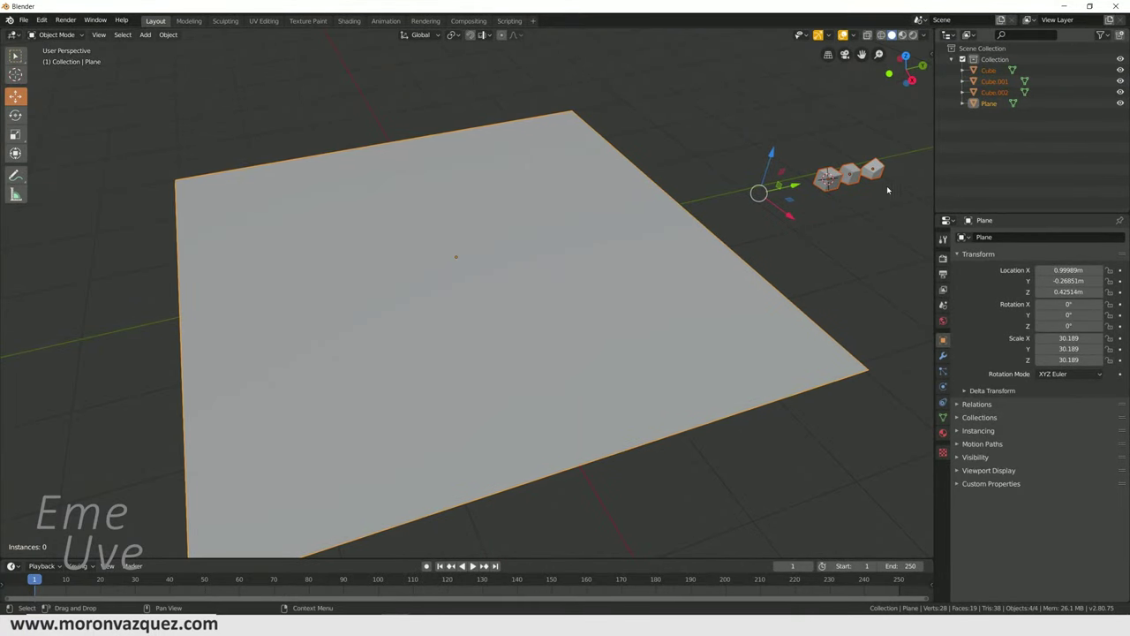
{"action": "left_click_drag", "start_coordinate": [548, 134], "coordinate": [671, 253]}
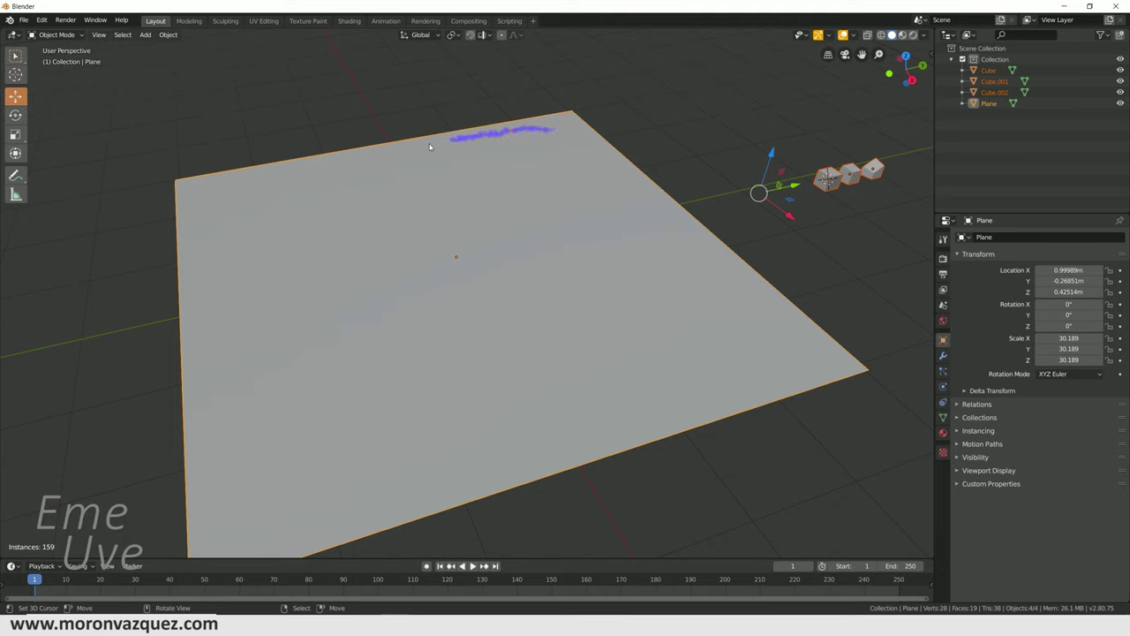
{"action": "mouse_move", "coordinate": [703, 297]}
{"action": "left_mouse_down"}
{"action": "mouse_move", "coordinate": [427, 440]}
{"action": "mouse_move", "coordinate": [416, 225]}
{"action": "mouse_move", "coordinate": [516, 361]}
{"action": "mouse_move", "coordinate": [527, 236]}
{"action": "mouse_move", "coordinate": [565, 168]}
{"action": "mouse_move", "coordinate": [783, 348]}
{"action": "mouse_move", "coordinate": [356, 472]}
{"action": "mouse_move", "coordinate": [337, 245]}
{"action": "mouse_move", "coordinate": [420, 181]}
{"action": "mouse_move", "coordinate": [503, 190]}
{"action": "left_mouse_up"}
{"action": "scroll", "coordinate": [548, 293], "scroll_direction": "up", "scroll_amount": 3}
{"action": "mouse_move", "coordinate": [547, 293]}
{"action": "middle_mouse_down"}
{"action": "mouse_move", "coordinate": [554, 335]}
{"action": "mouse_move", "coordinate": [535, 354]}
{"action": "middle_mouse_up"}
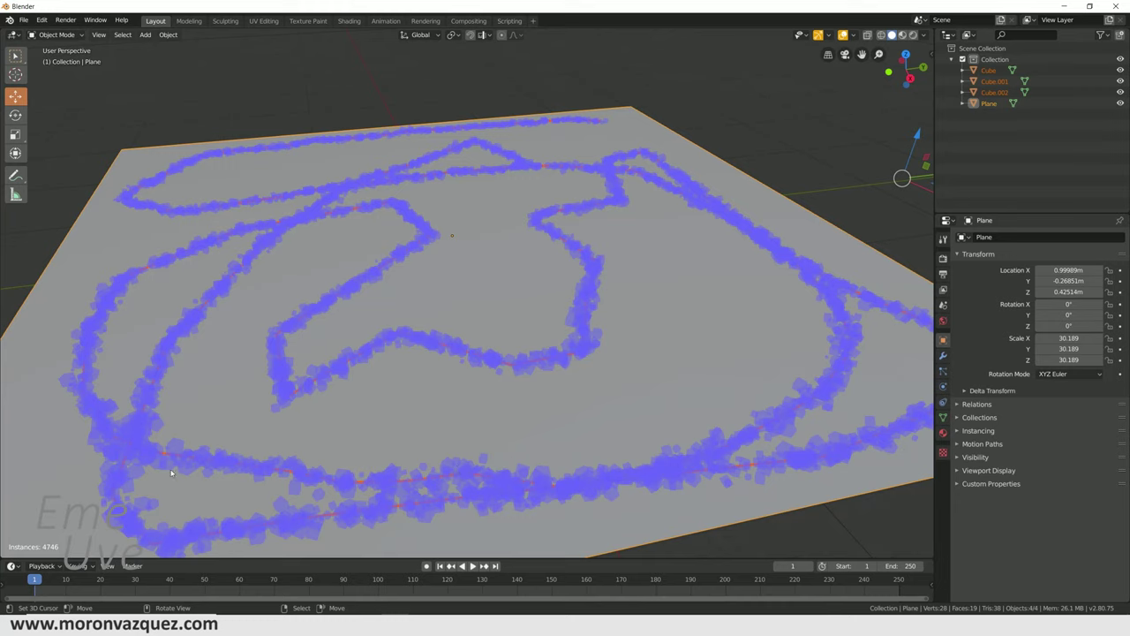
{"action": "left_click", "coordinate": [943, 240]}
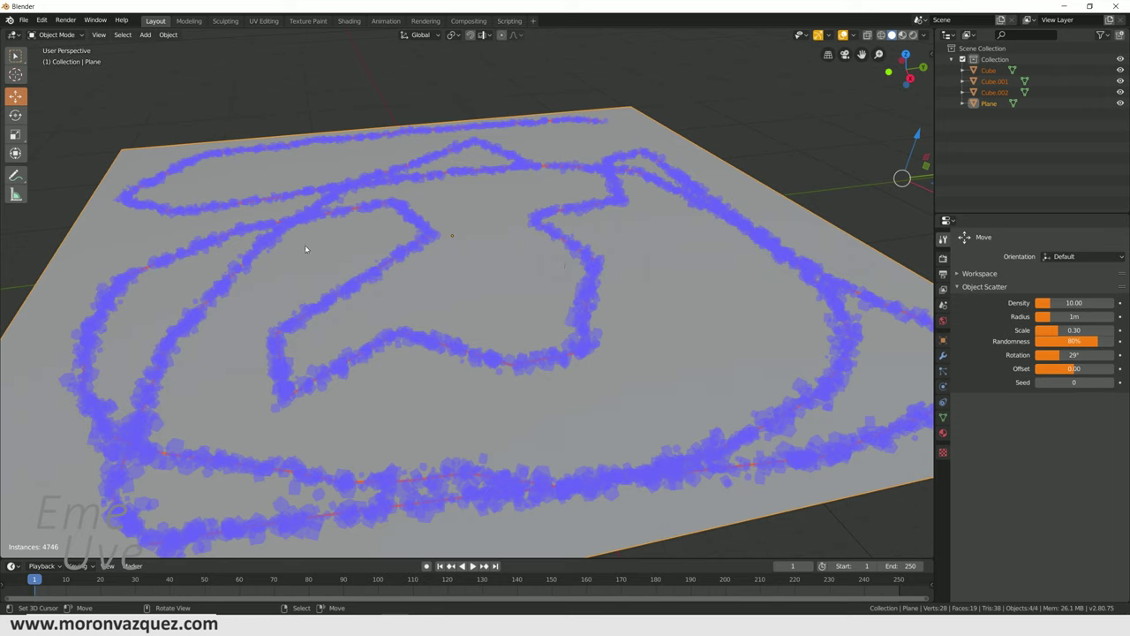
- Set scatter density 2.54, radius 3.6m, scale 0.45, randomness 43%, and apply it as real objects
{"action": "left_click_drag", "start_coordinate": [1060, 303], "coordinate": [1095, 302]}
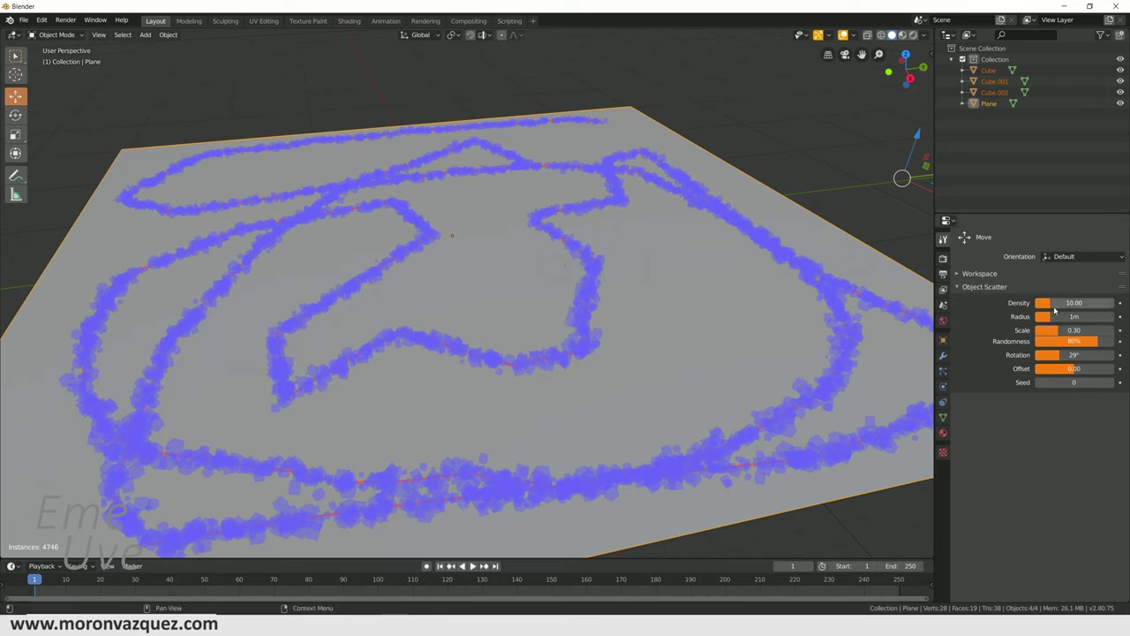
{"action": "mouse_move", "coordinate": [1094, 303]}
{"action": "left_mouse_down"}
{"action": "mouse_move", "coordinate": [1016, 303]}
{"action": "mouse_move", "coordinate": [1090, 316]}
{"action": "mouse_move", "coordinate": [1070, 329]}
{"action": "left_mouse_up"}
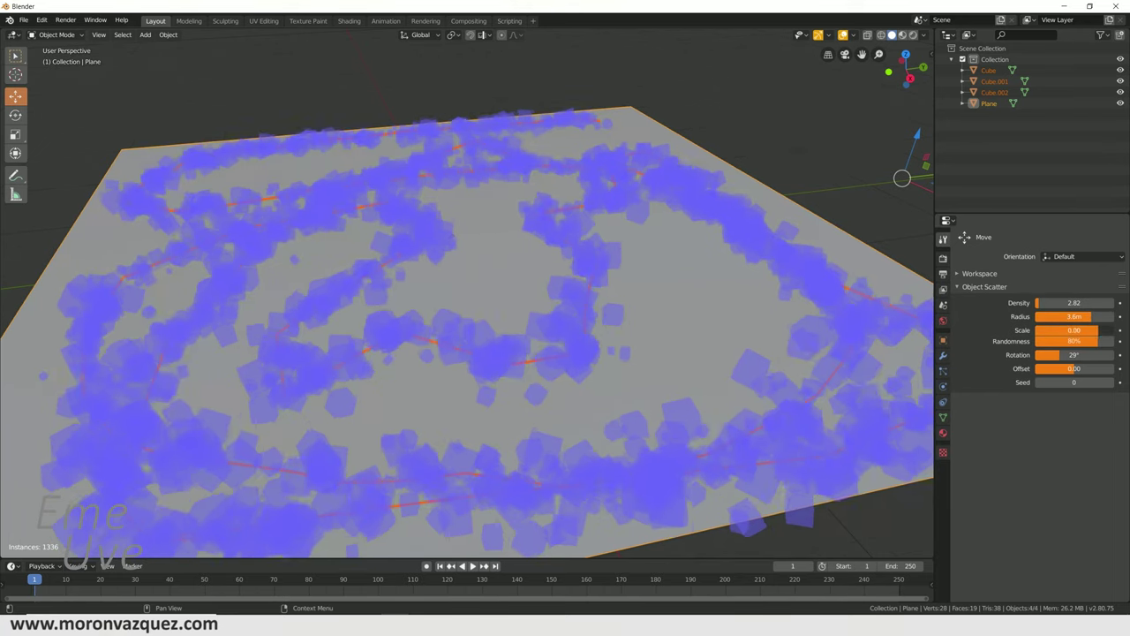
{"action": "mouse_move", "coordinate": [1070, 329]}
{"action": "left_mouse_down"}
{"action": "mouse_move", "coordinate": [1043, 340]}
{"action": "mouse_move", "coordinate": [1109, 341]}
{"action": "mouse_move", "coordinate": [1068, 341]}
{"action": "mouse_move", "coordinate": [1099, 358]}
{"action": "mouse_move", "coordinate": [1079, 355]}
{"action": "left_mouse_up"}
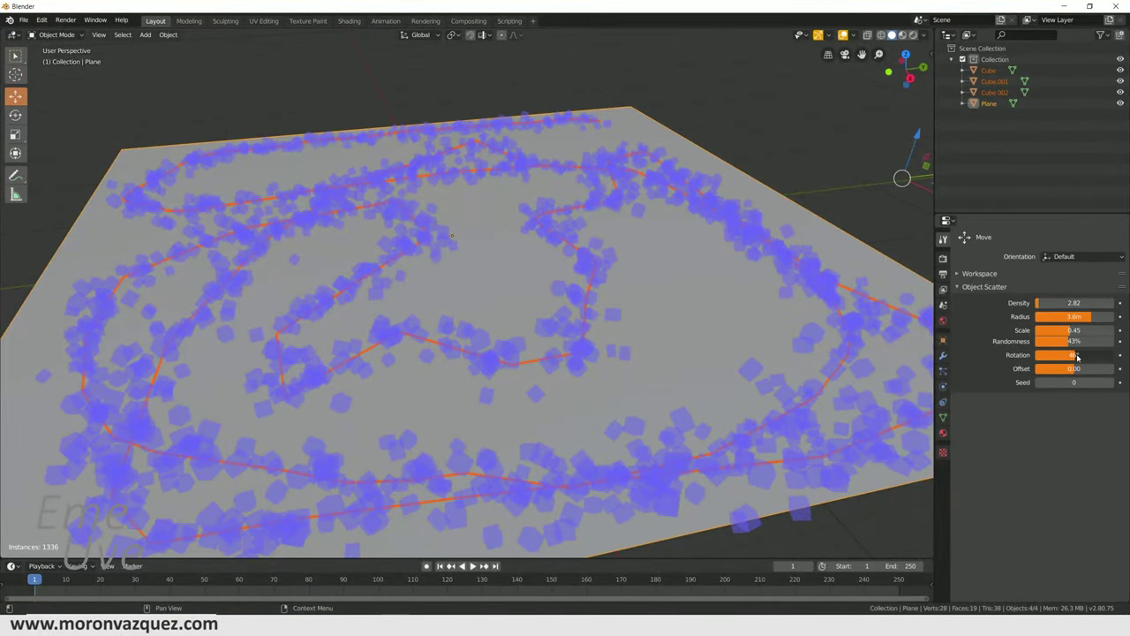
{"action": "mouse_move", "coordinate": [1056, 302]}
{"action": "left_mouse_down"}
{"action": "mouse_move", "coordinate": [1086, 303]}
{"action": "mouse_move", "coordinate": [1056, 303]}
{"action": "left_mouse_up"}
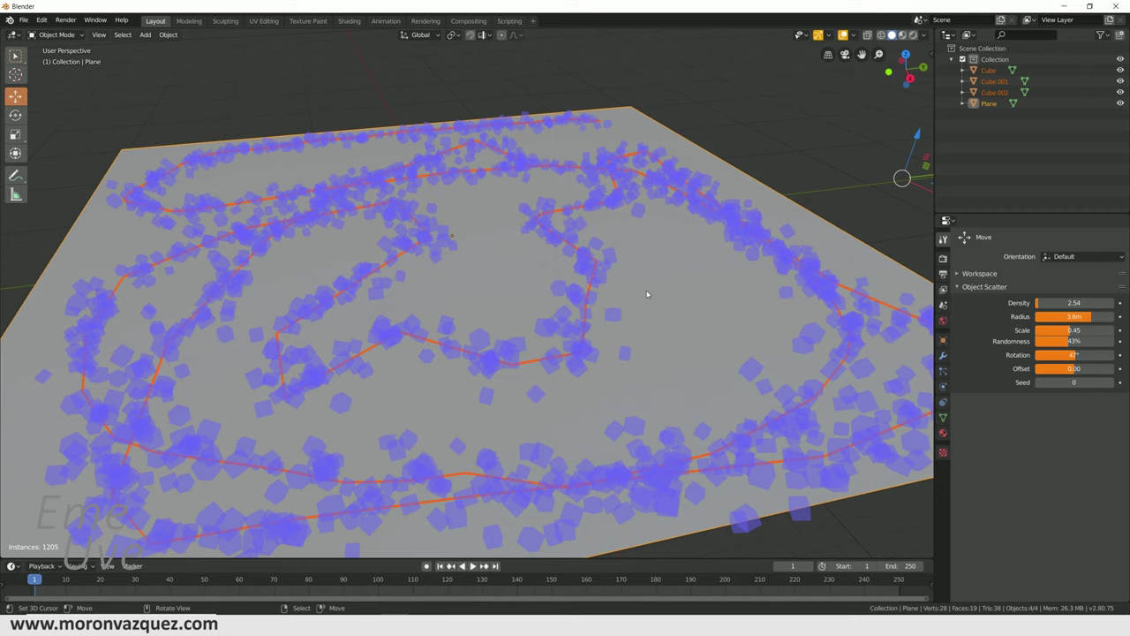
{"action": "key", "text": "Return"}
- Look over the scattered rocks and select the leftover cube copy near the centre
{"action": "mouse_move", "coordinate": [698, 345]}
{"action": "middle_mouse_down"}
{"action": "mouse_move", "coordinate": [716, 364]}
{"action": "mouse_move", "coordinate": [530, 377]}
{"action": "middle_mouse_up"}
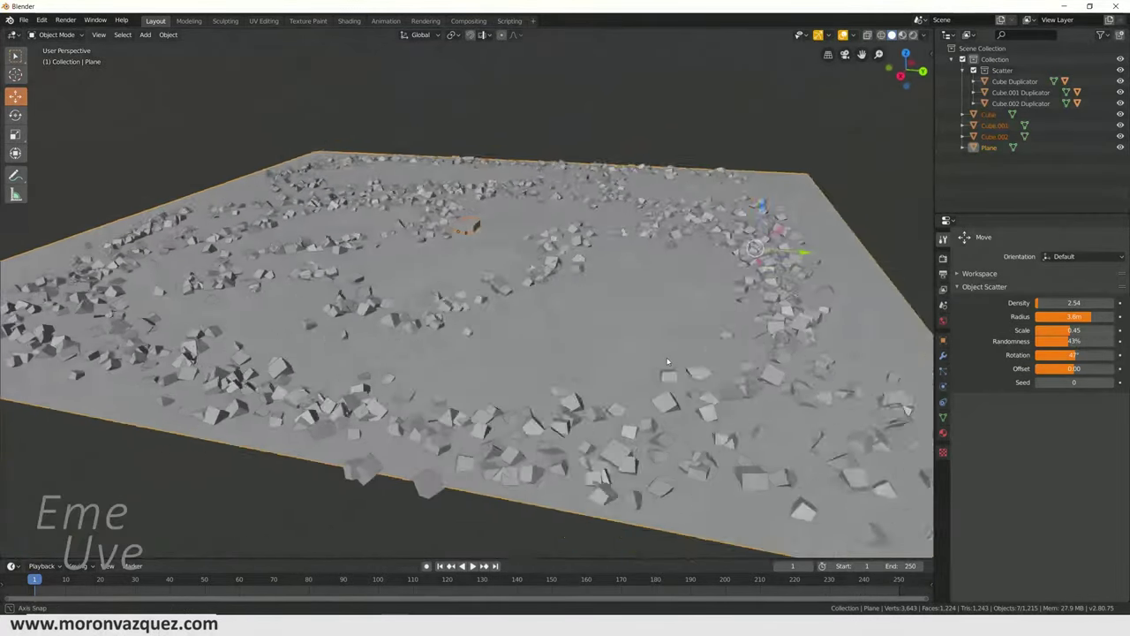
{"action": "scroll", "coordinate": [529, 377], "scroll_direction": "up", "scroll_amount": 5}
{"action": "scroll", "coordinate": [530, 377], "scroll_direction": "down", "scroll_amount": 5}
{"action": "mouse_move", "coordinate": [530, 377]}
{"action": "middle_mouse_down"}
{"action": "mouse_move", "coordinate": [568, 378]}
{"action": "mouse_move", "coordinate": [521, 229]}
{"action": "middle_mouse_up"}
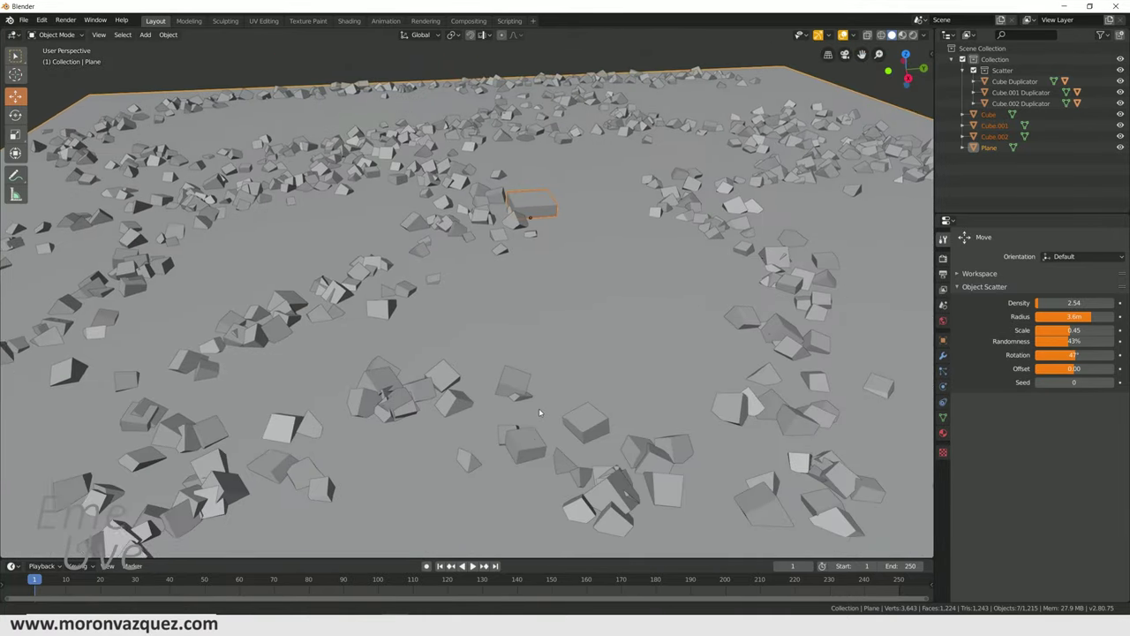
{"action": "left_click", "coordinate": [522, 228]}
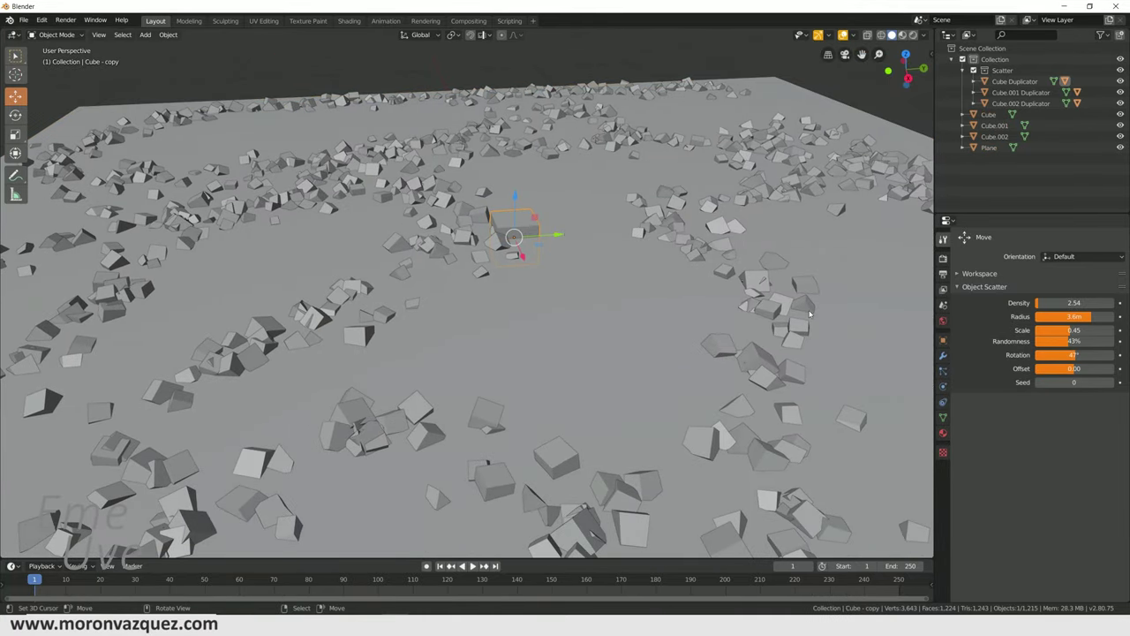
{"action": "scroll", "coordinate": [794, 295], "scroll_direction": "down", "scroll_amount": 2}
{"action": "scroll", "coordinate": [851, 247], "scroll_direction": "down", "scroll_amount": 3}
{"action": "scroll", "coordinate": [851, 248], "scroll_direction": "down", "scroll_amount": 2}
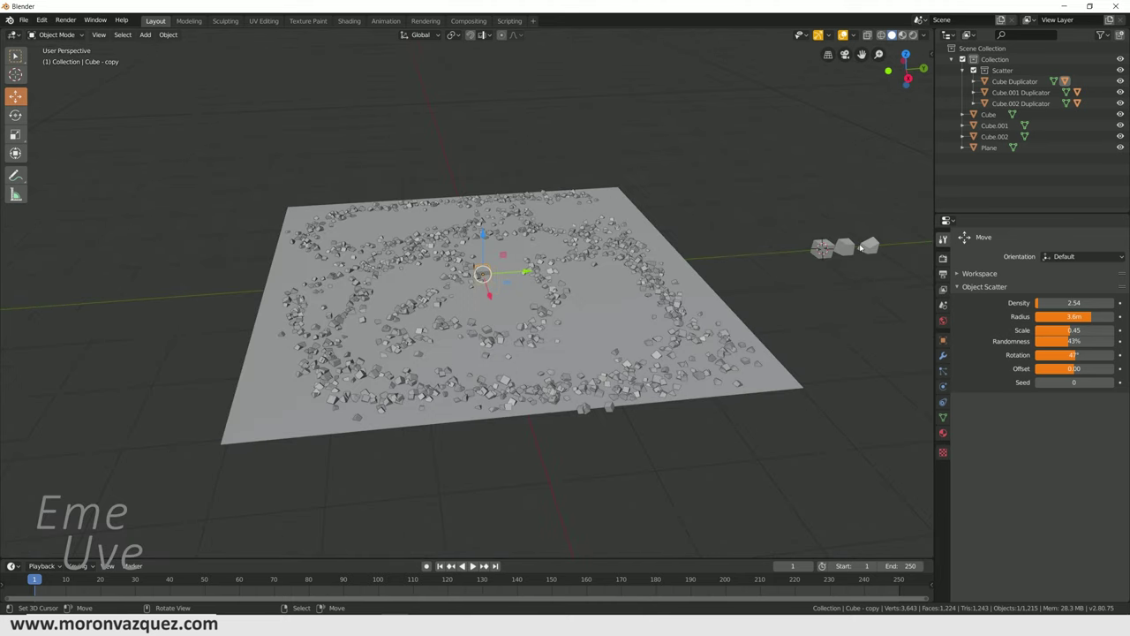
{"action": "scroll", "coordinate": [851, 247], "scroll_direction": "up", "scroll_amount": 5}
{"action": "middle_click_drag", "start_coordinate": [546, 335], "coordinate": [548, 336]}
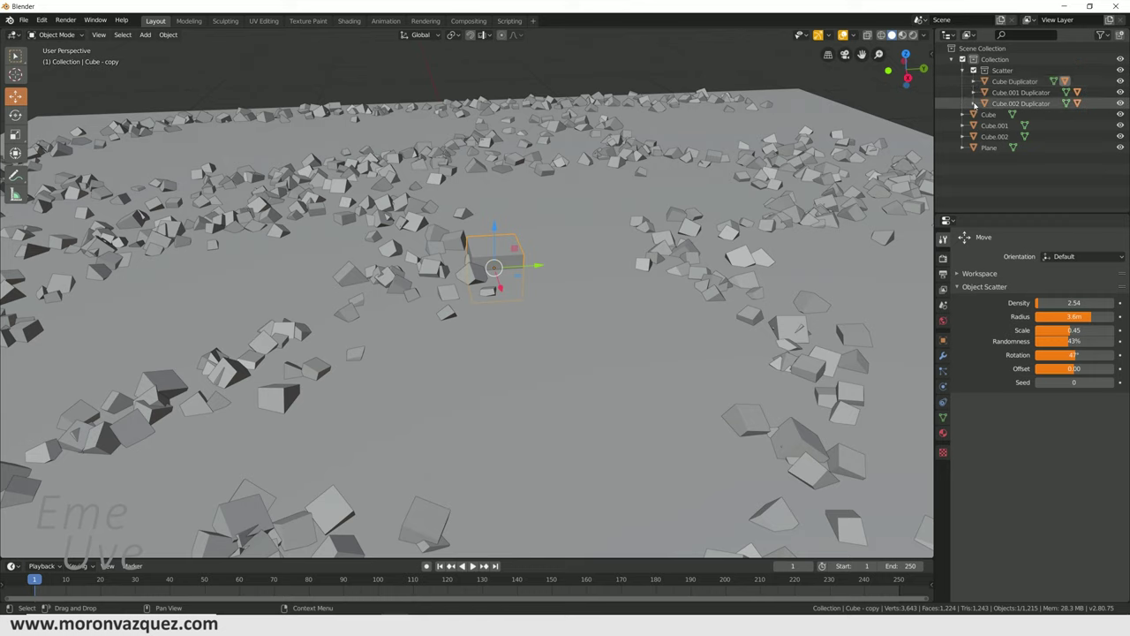
- Hide Cube - copy, Cube.001 - copy and Cube.002 - copy inside their Duplicator groups
{"action": "left_click", "coordinate": [973, 81]}
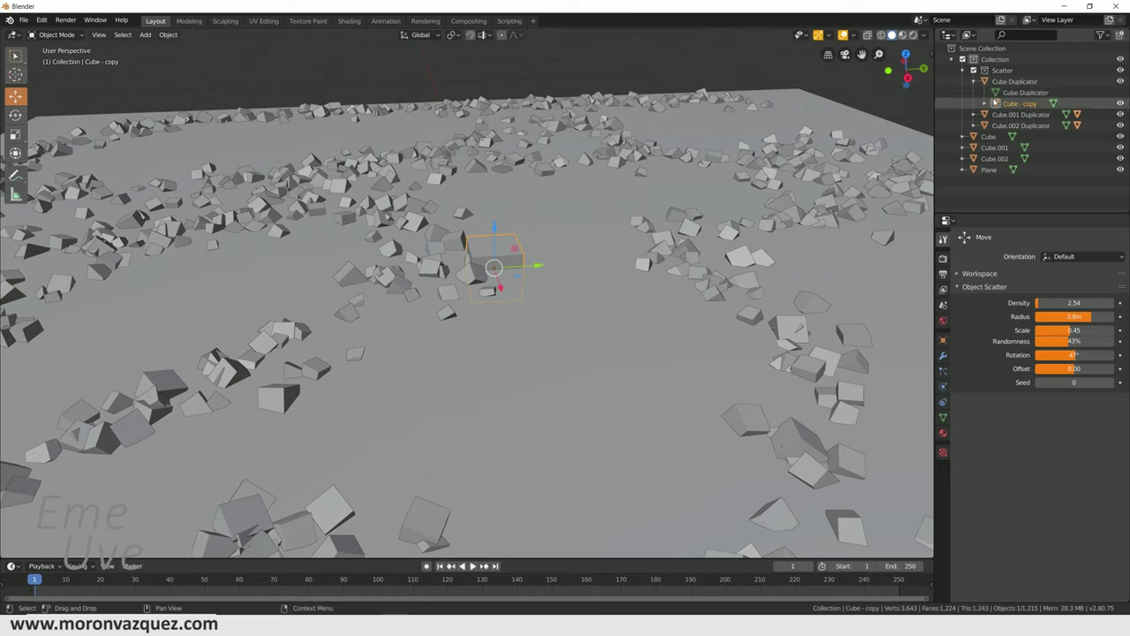
{"action": "left_click", "coordinate": [1120, 103]}
{"action": "left_click", "coordinate": [975, 115]}
{"action": "left_click", "coordinate": [1120, 137]}
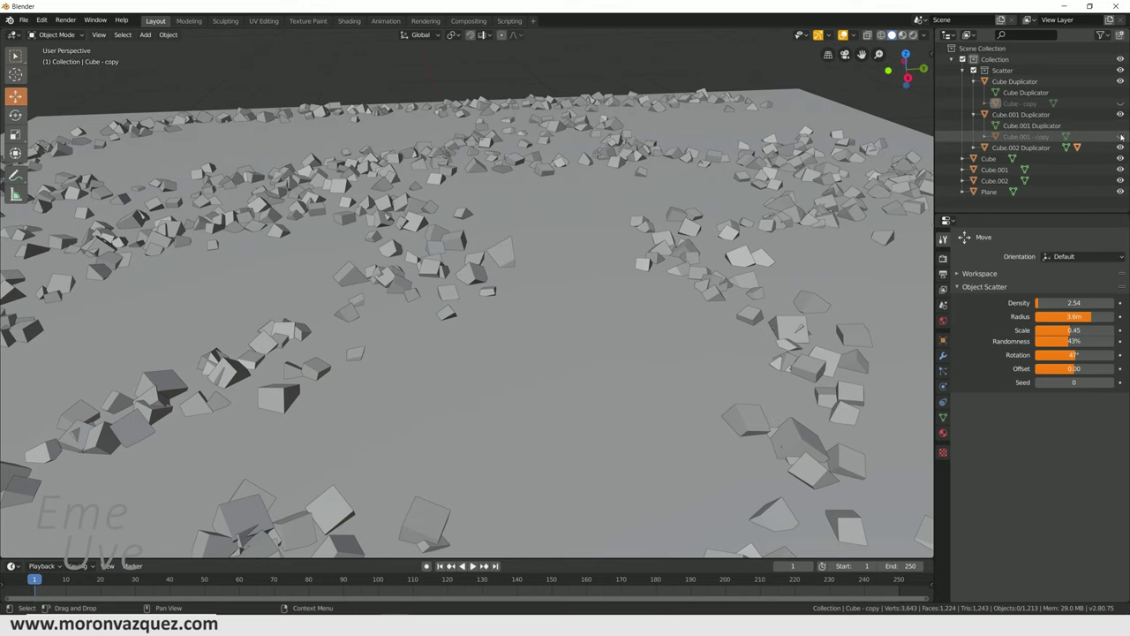
{"action": "left_click", "coordinate": [985, 147]}
{"action": "left_click", "coordinate": [1119, 169]}
{"action": "left_click", "coordinate": [1119, 169]}
- Orbit and pan to inspect the looping trails of rocks across the whole plane
{"action": "scroll", "coordinate": [529, 265], "scroll_direction": "down", "scroll_amount": 5}
{"action": "mouse_move", "coordinate": [530, 265]}
{"action": "middle_mouse_down"}
{"action": "mouse_move", "coordinate": [622, 258]}
{"action": "mouse_move", "coordinate": [523, 260]}
{"action": "mouse_move", "coordinate": [539, 283]}
{"action": "mouse_move", "coordinate": [523, 285]}
{"action": "mouse_move", "coordinate": [572, 283]}
{"action": "mouse_move", "coordinate": [545, 281]}
{"action": "mouse_move", "coordinate": [541, 264]}
{"action": "mouse_move", "coordinate": [530, 329]}
{"action": "middle_mouse_up"}
{"action": "scroll", "coordinate": [450, 222], "scroll_direction": "down", "scroll_amount": 4}
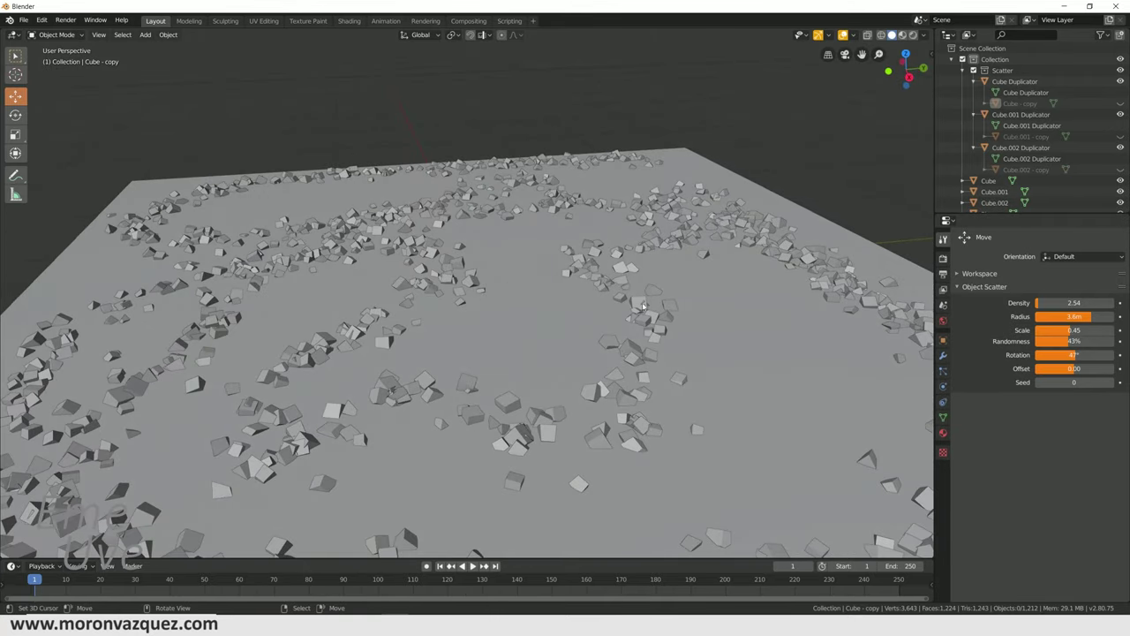
{"action": "middle_click_drag", "start_coordinate": [694, 327], "coordinate": [552, 306], "text": "shift"}
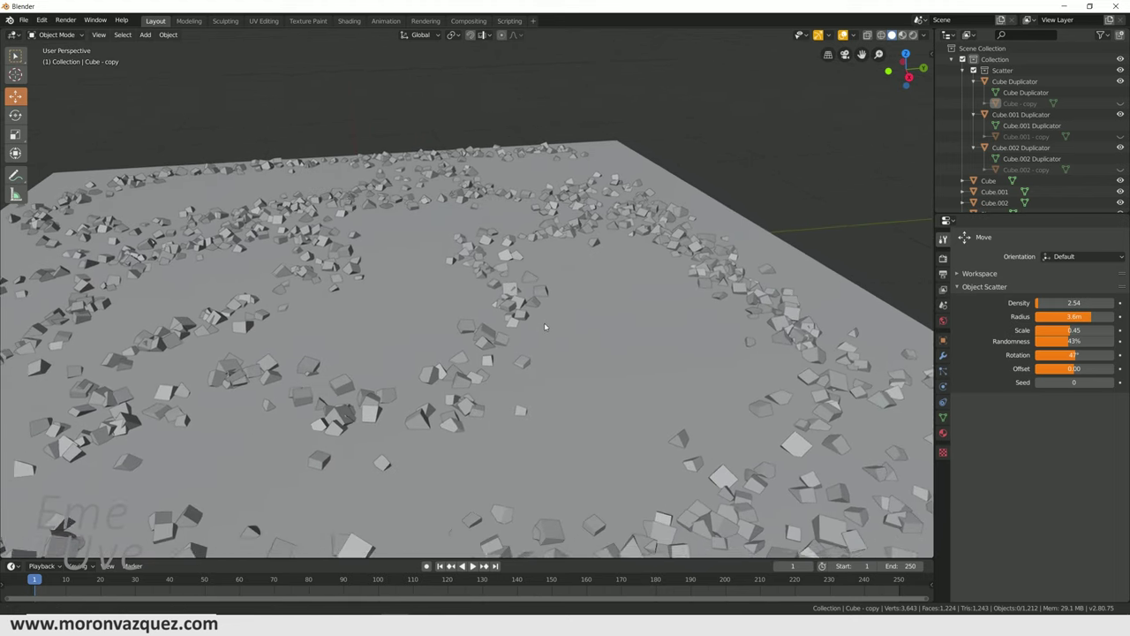
{"action": "scroll", "coordinate": [549, 304], "scroll_direction": "down", "scroll_amount": 3}
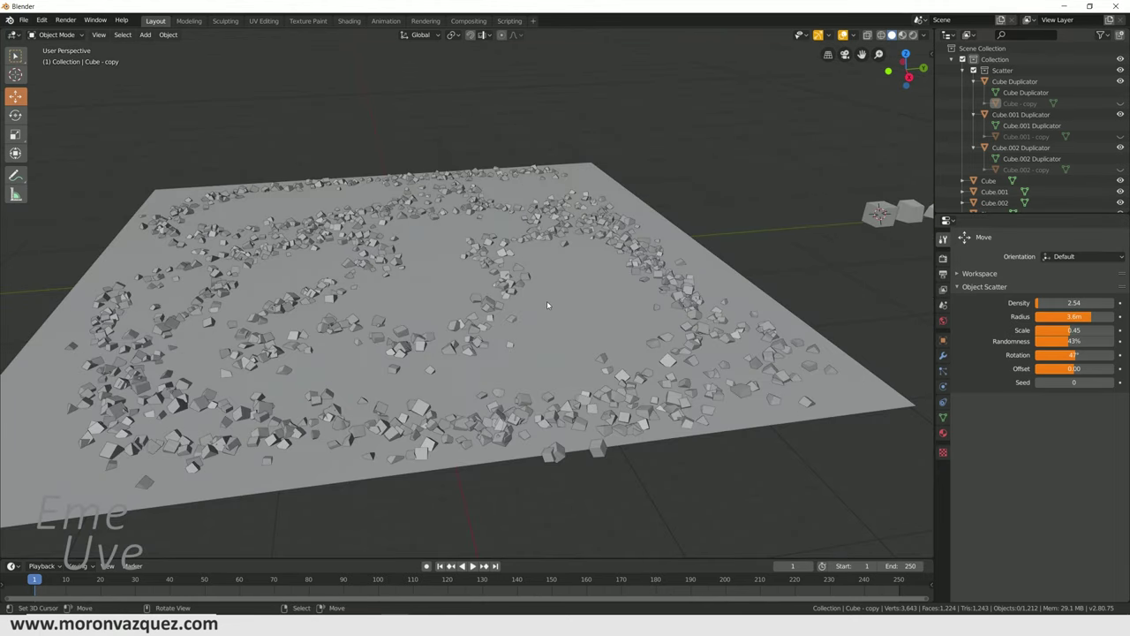
{"action": "scroll", "coordinate": [547, 304], "scroll_direction": "up", "scroll_amount": 2}
{"action": "middle_click_drag", "start_coordinate": [547, 303], "coordinate": [630, 302], "text": "shift"}
{"action": "scroll", "coordinate": [627, 300], "scroll_direction": "down", "scroll_amount": 2}
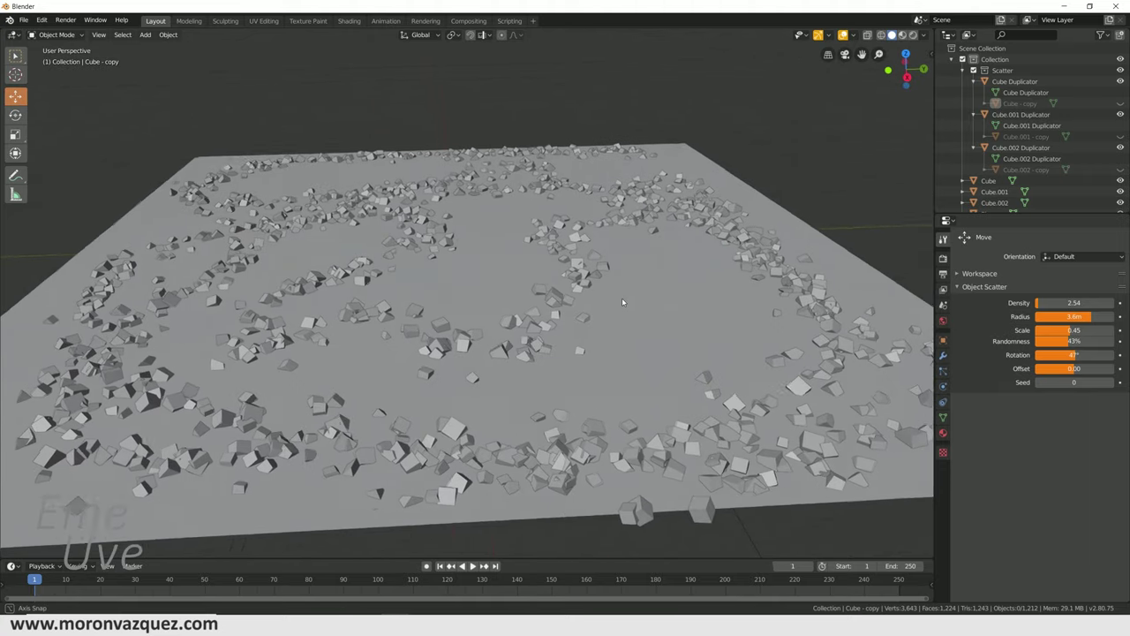
{"action": "scroll", "coordinate": [622, 299], "scroll_direction": "up", "scroll_amount": 3}
- Select everything and delete the ground plane and scattered rocks
{"action": "key", "text": "a"}
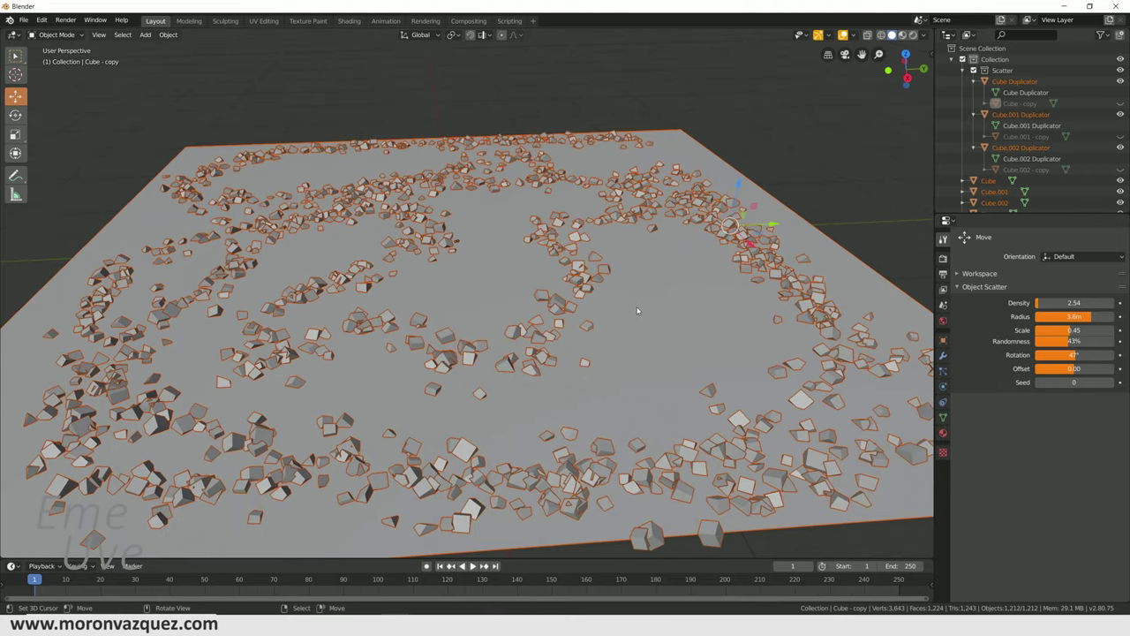
{"action": "key", "text": "Delete"}
{"action": "middle_click_drag", "start_coordinate": [582, 297], "coordinate": [476, 281]}
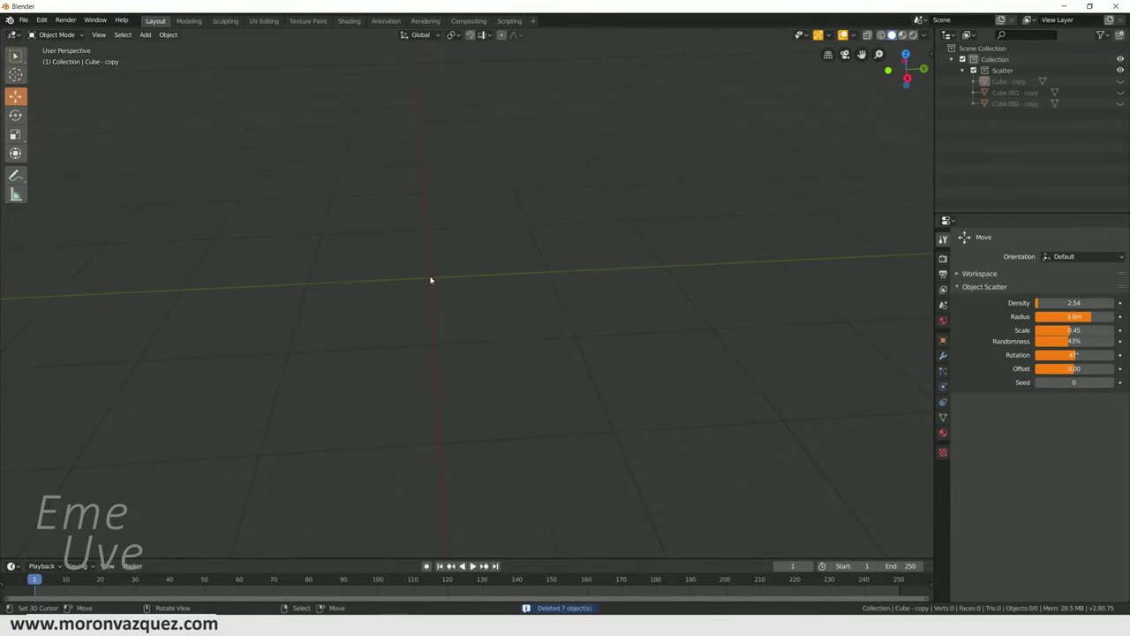
{"action": "middle_click_drag", "start_coordinate": [466, 285], "coordinate": [530, 276]}
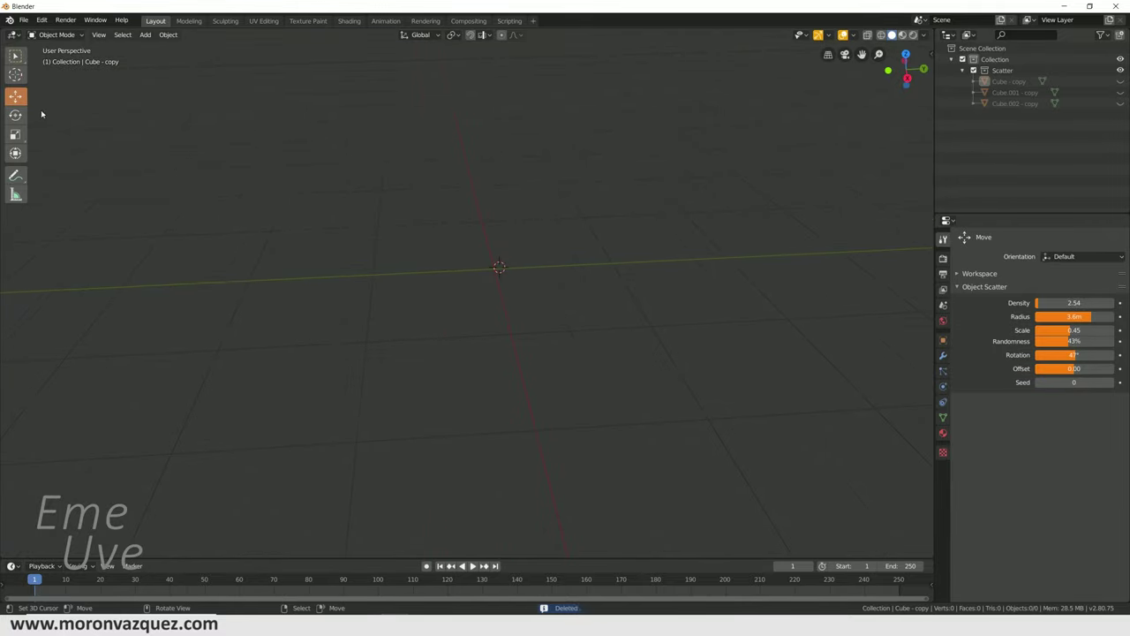
{"action": "left_click", "coordinate": [42, 22]}
{"action": "left_click", "coordinate": [44, 22]}
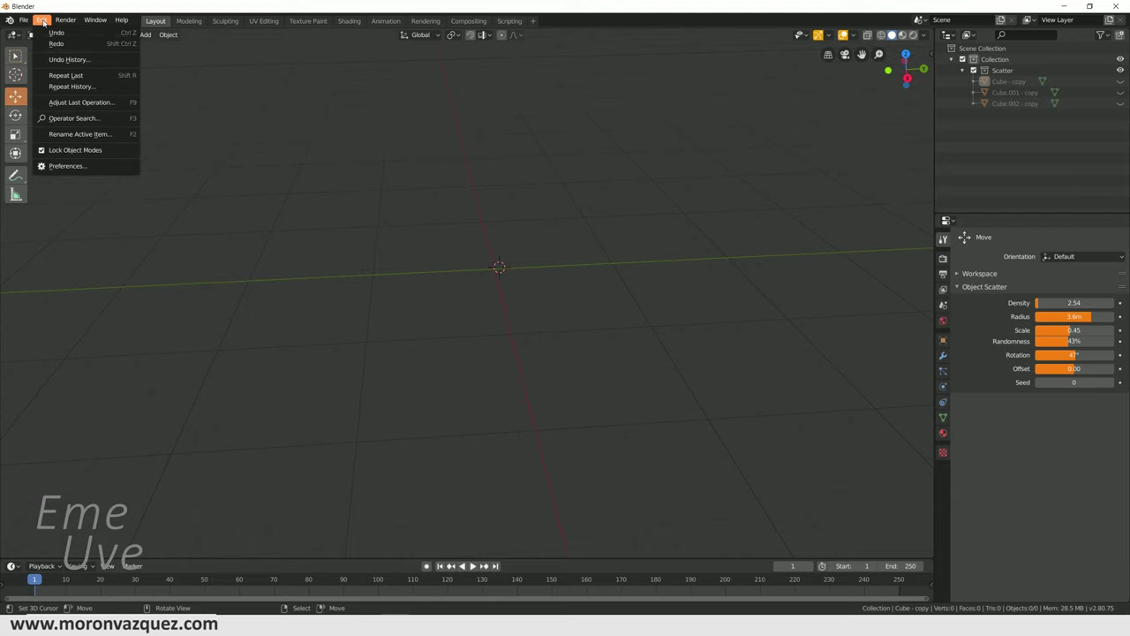
{"action": "left_click", "coordinate": [41, 21]}
{"action": "left_click", "coordinate": [69, 166]}
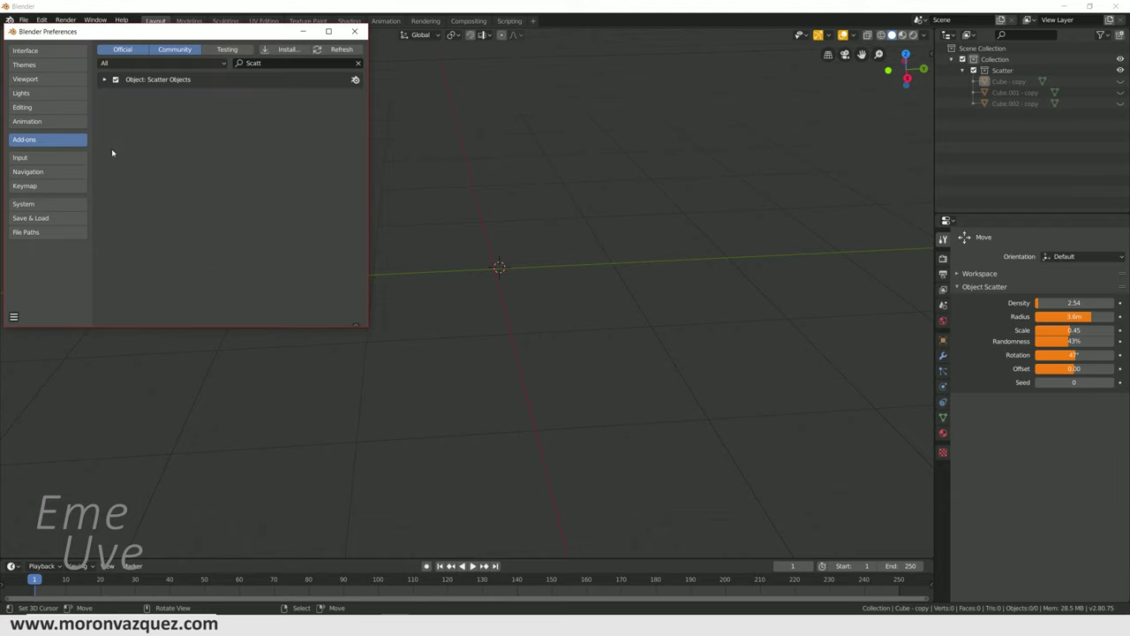
{"action": "left_click", "coordinate": [280, 63]}
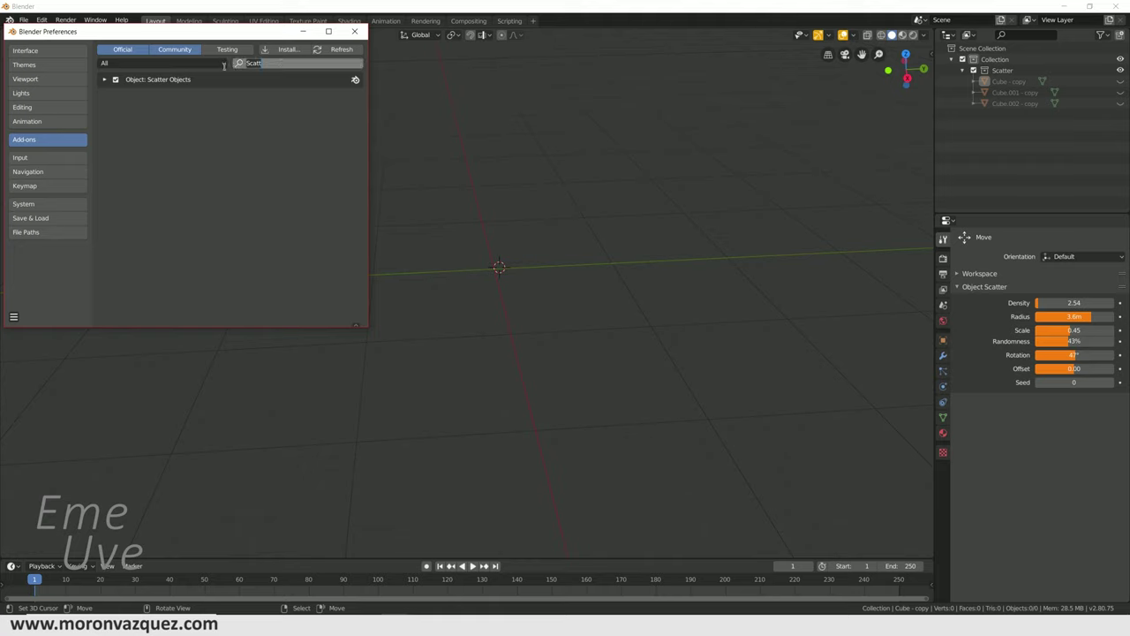
{"action": "key", "text": "BackSpace"}
{"action": "type", "text": "cok"}
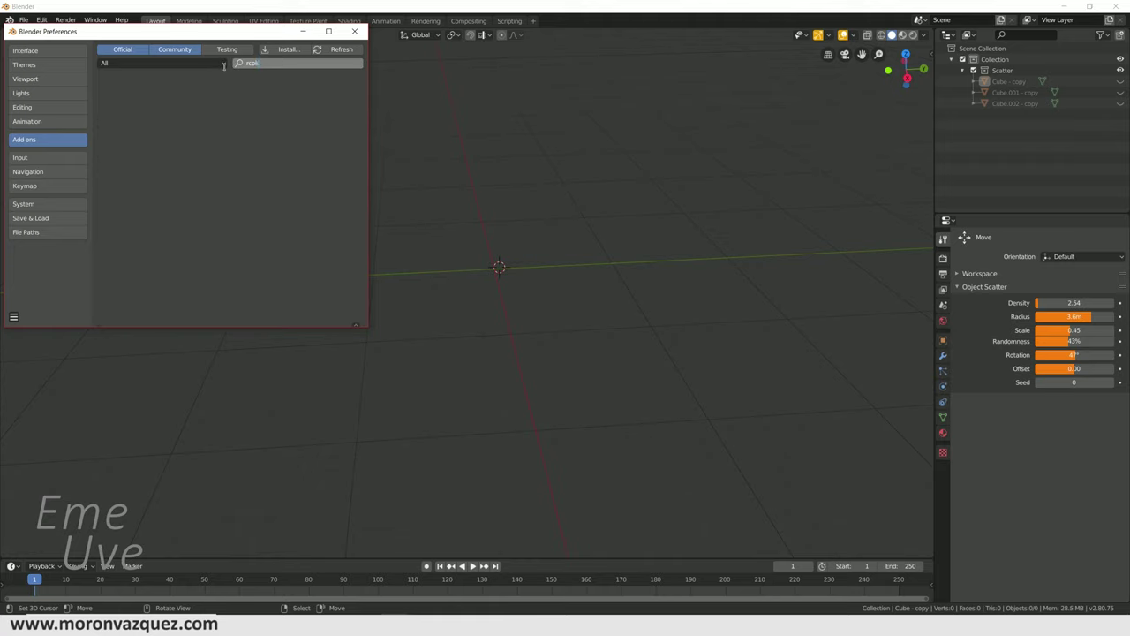
{"action": "key", "text": "BackSpace"}
{"action": "key", "text": "BackSpace"}
{"action": "key", "text": "BackSpace"}
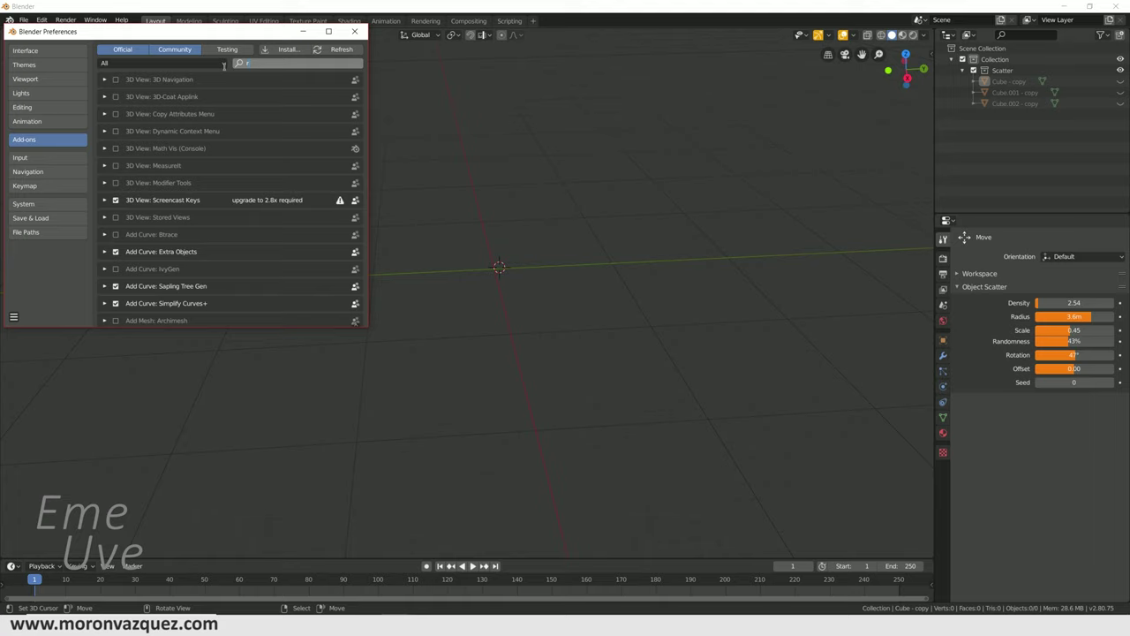
{"action": "type", "text": "ock"}
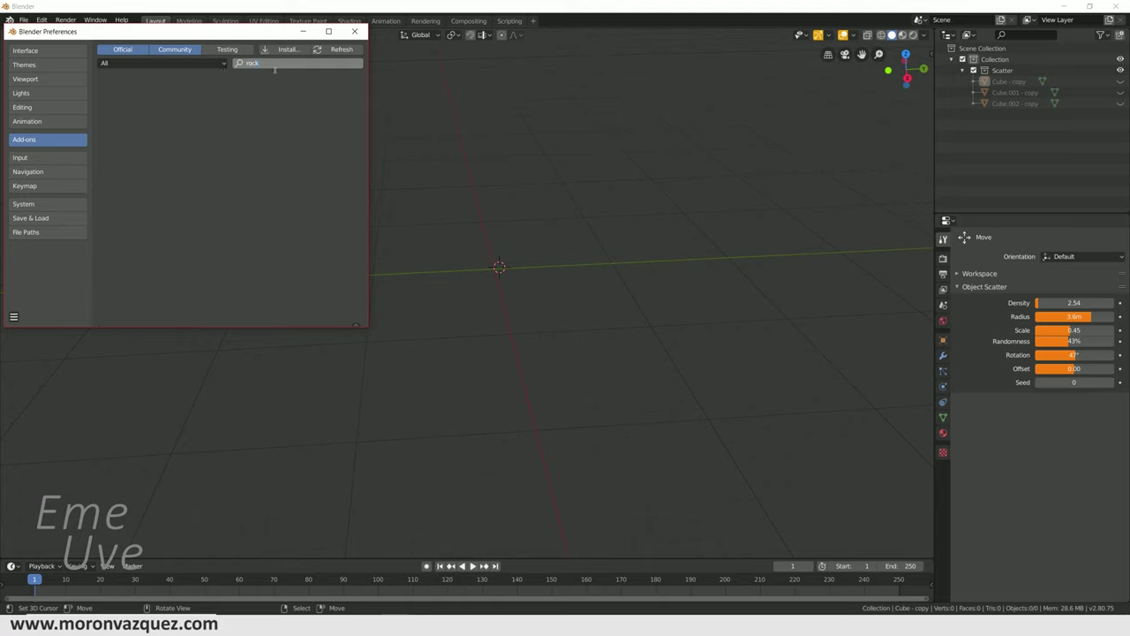
{"action": "left_click", "coordinate": [228, 49]}
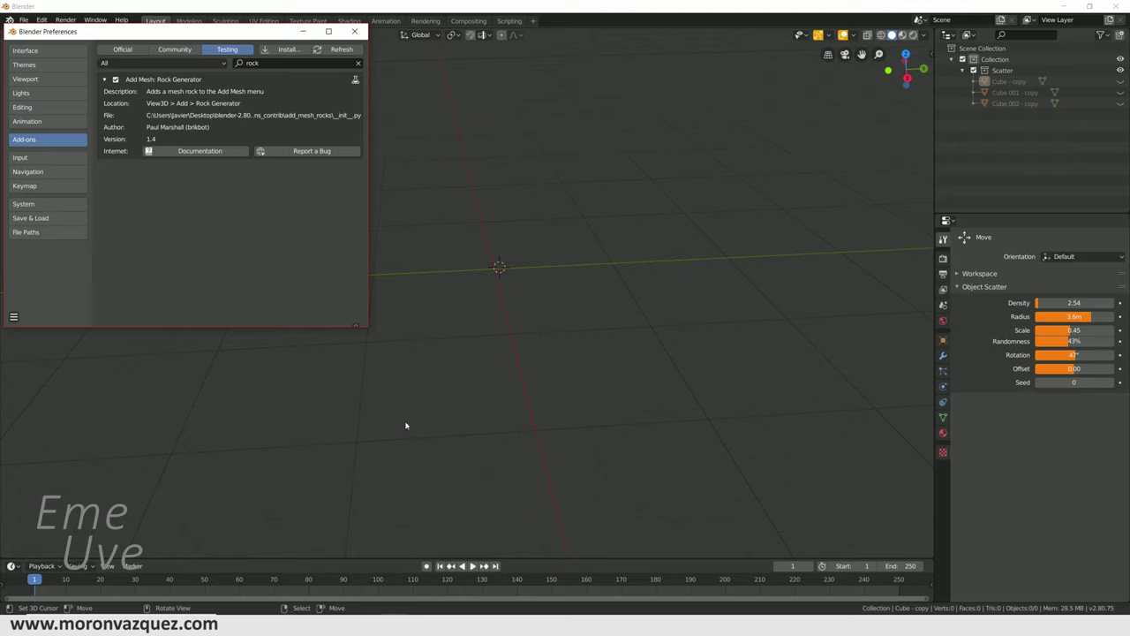
{"action": "left_click", "coordinate": [303, 31]}
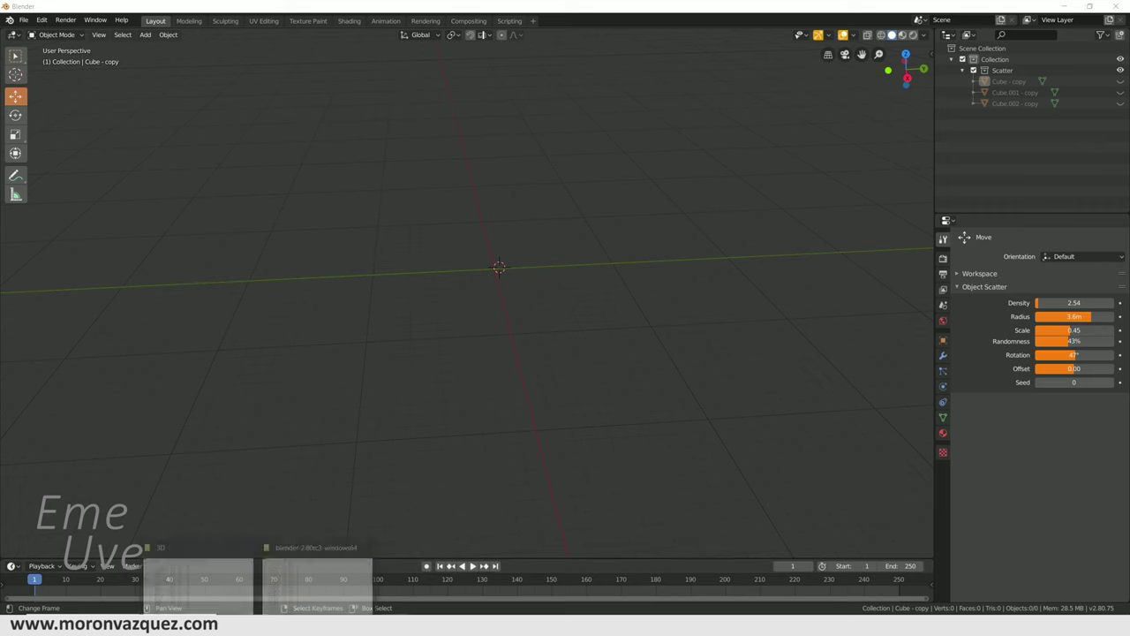
- Confirm add_mesh_rocks exists in File Explorer's 2.80\scripts\addons_contrib folder, then return to Blender
{"action": "left_click", "coordinate": [279, 605]}
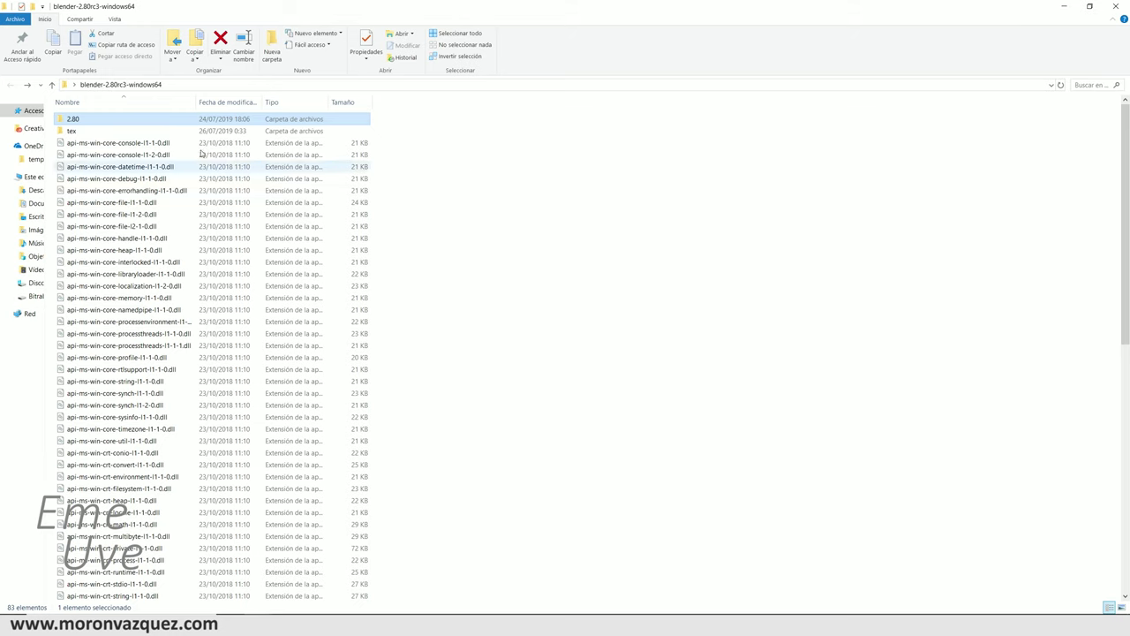
{"action": "scroll", "coordinate": [161, 203], "scroll_direction": "down", "scroll_amount": 6}
{"action": "scroll", "coordinate": [159, 201], "scroll_direction": "up", "scroll_amount": 2}
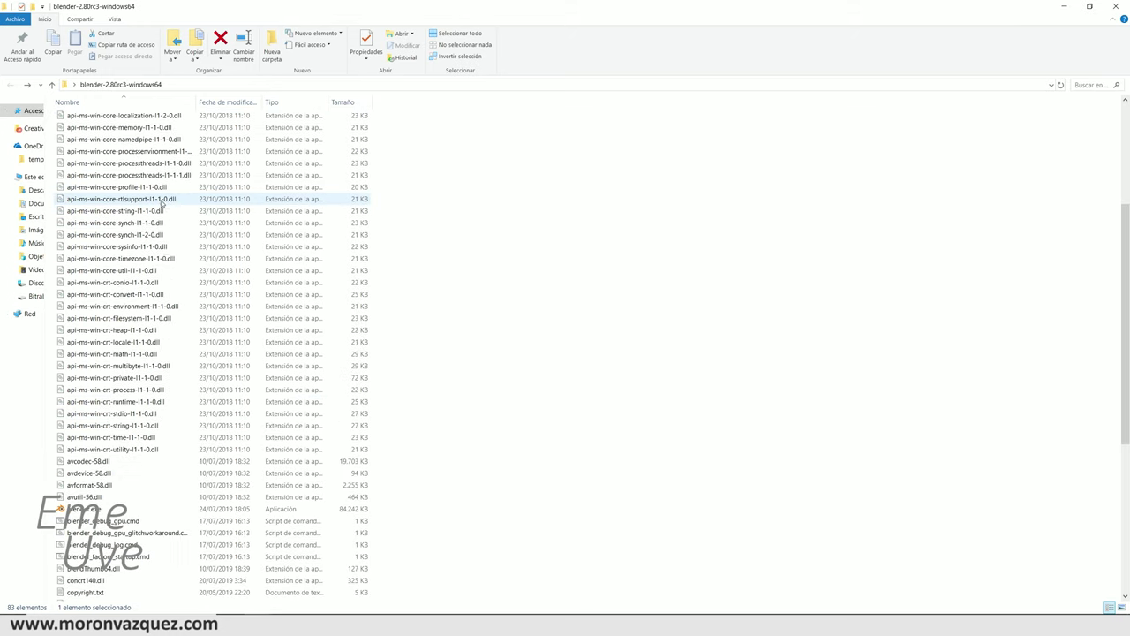
{"action": "scroll", "coordinate": [106, 168], "scroll_direction": "up", "scroll_amount": 4}
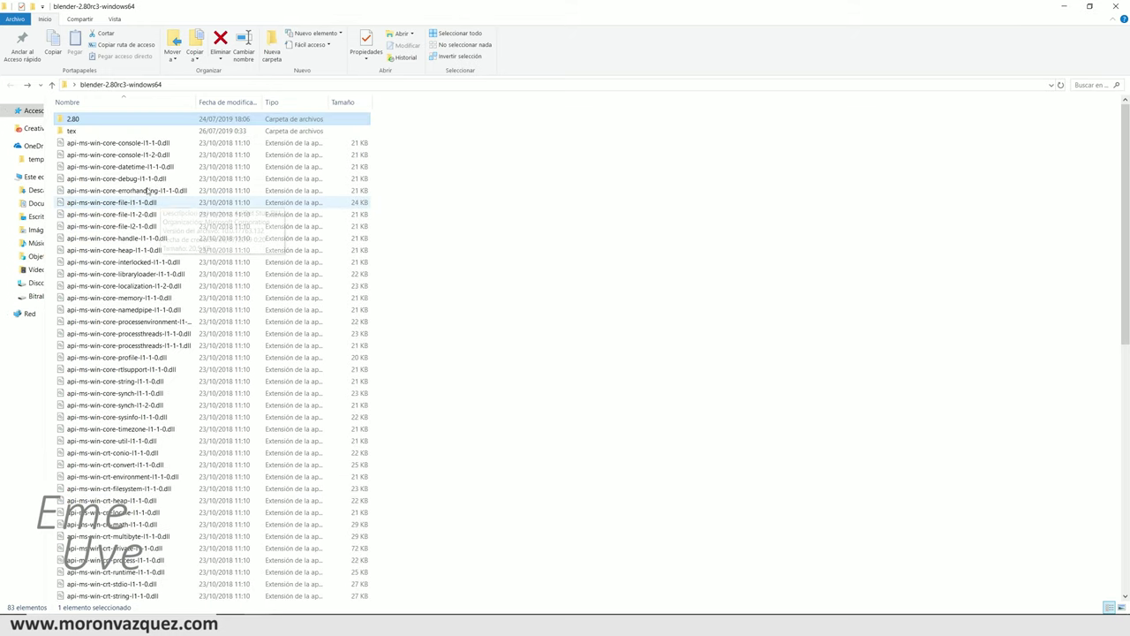
{"action": "double_click", "coordinate": [62, 123]}
{"action": "double_click", "coordinate": [71, 143]}
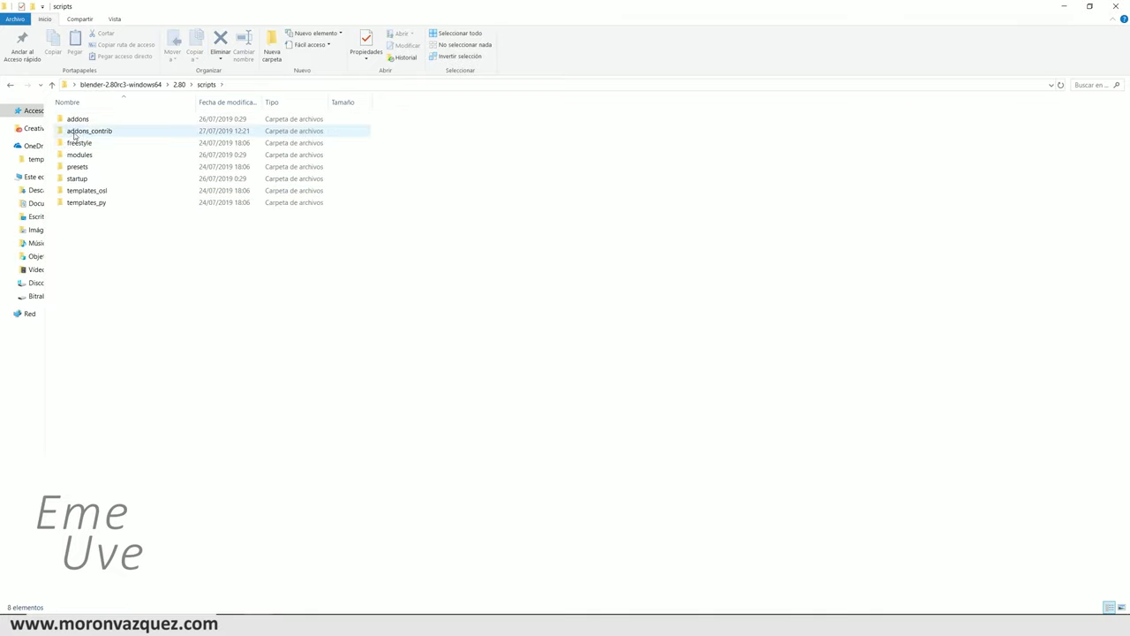
{"action": "left_click", "coordinate": [75, 132]}
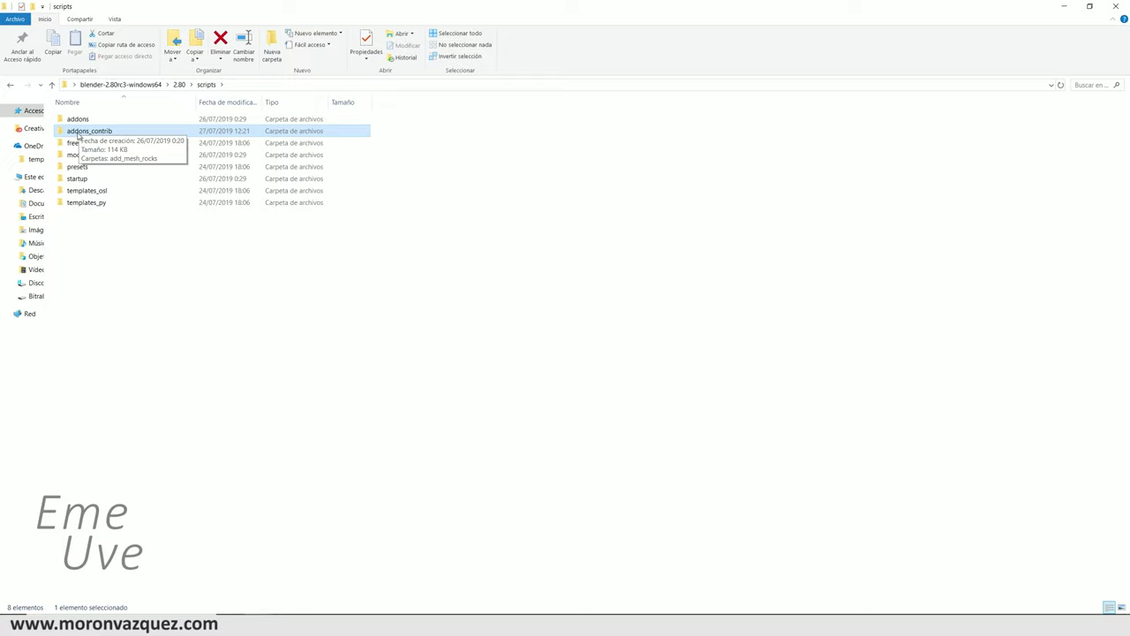
{"action": "double_click", "coordinate": [78, 132]}
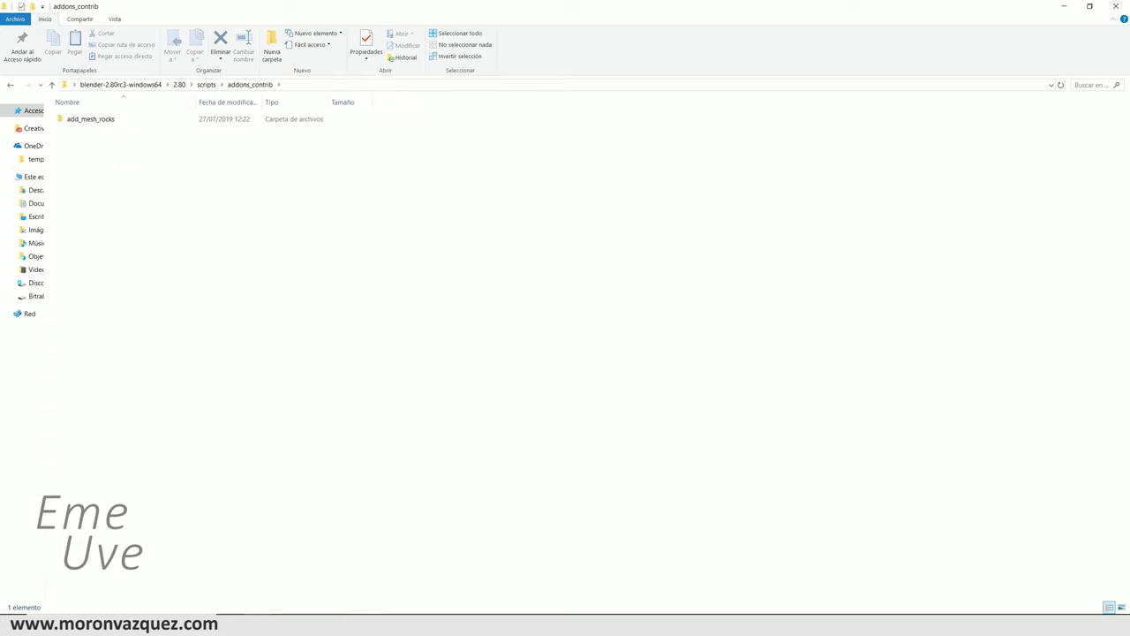
{"action": "left_click", "coordinate": [368, 591]}
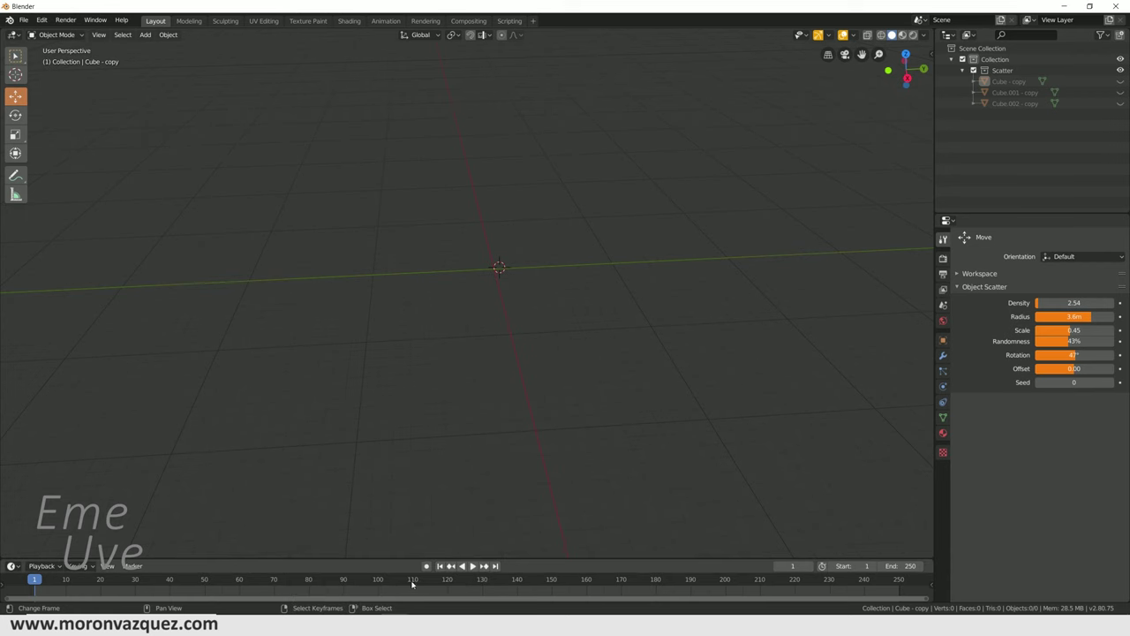
{"action": "left_click", "coordinate": [425, 582]}
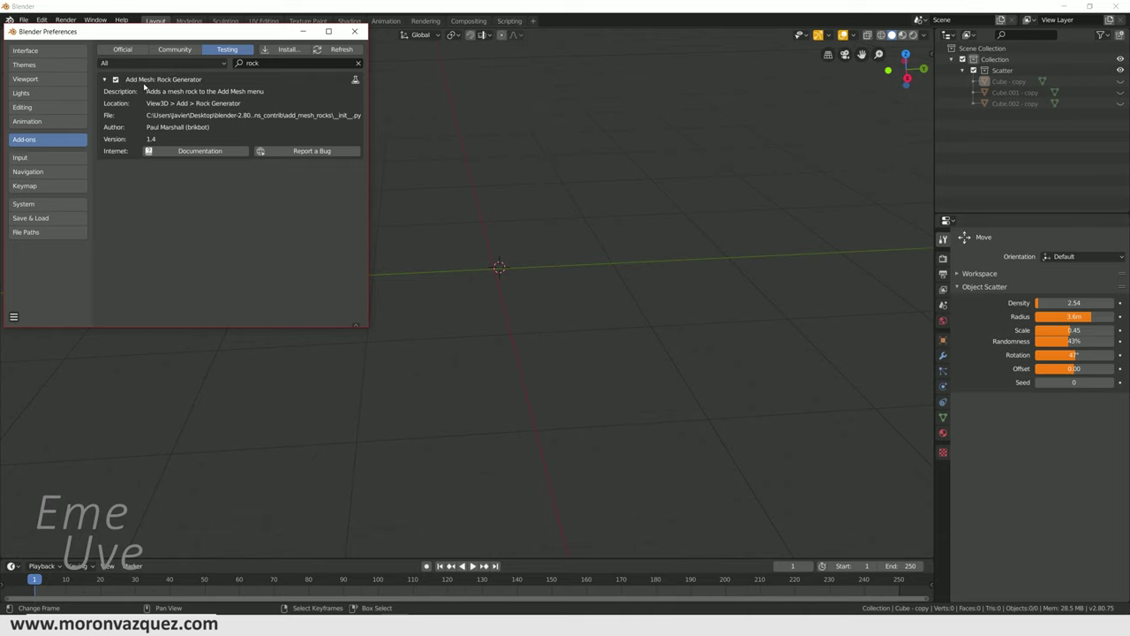
{"action": "left_click", "coordinate": [354, 31]}
{"action": "mouse_move", "coordinate": [517, 302]}
{"action": "middle_mouse_down"}
{"action": "mouse_move", "coordinate": [457, 346]}
{"action": "mouse_move", "coordinate": [489, 353]}
{"action": "mouse_move", "coordinate": [426, 310]}
{"action": "mouse_move", "coordinate": [592, 374]}
{"action": "mouse_move", "coordinate": [530, 376]}
{"action": "middle_mouse_up"}
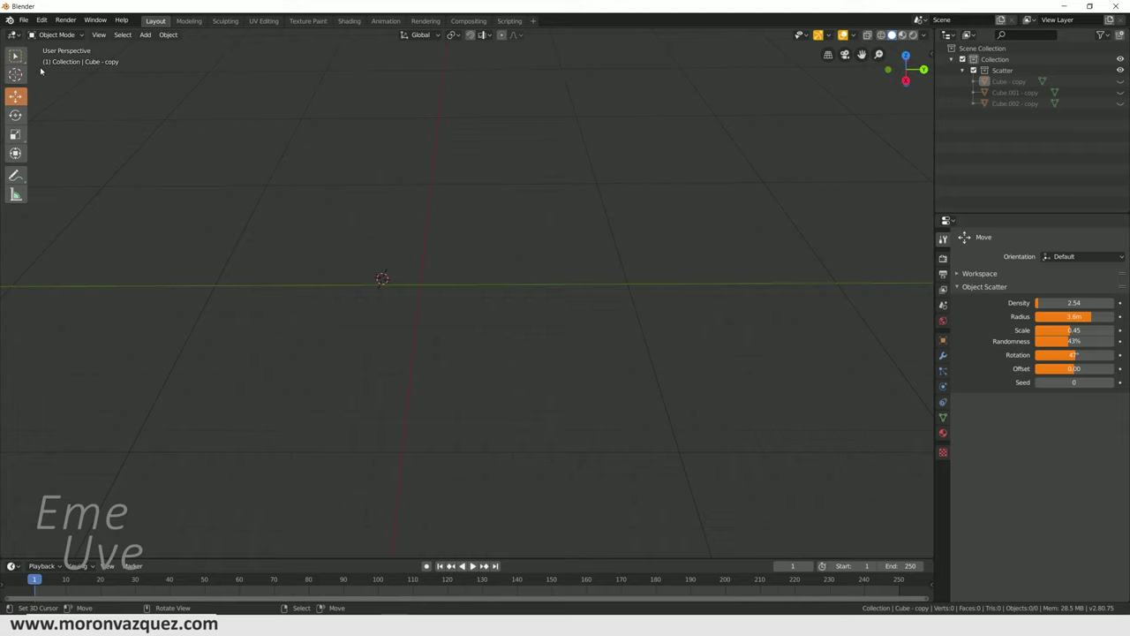
- Add a Rock Generator rock at the origin, zoom in, and expand its Add Rocks settings
{"action": "key", "text": "shift+a"}
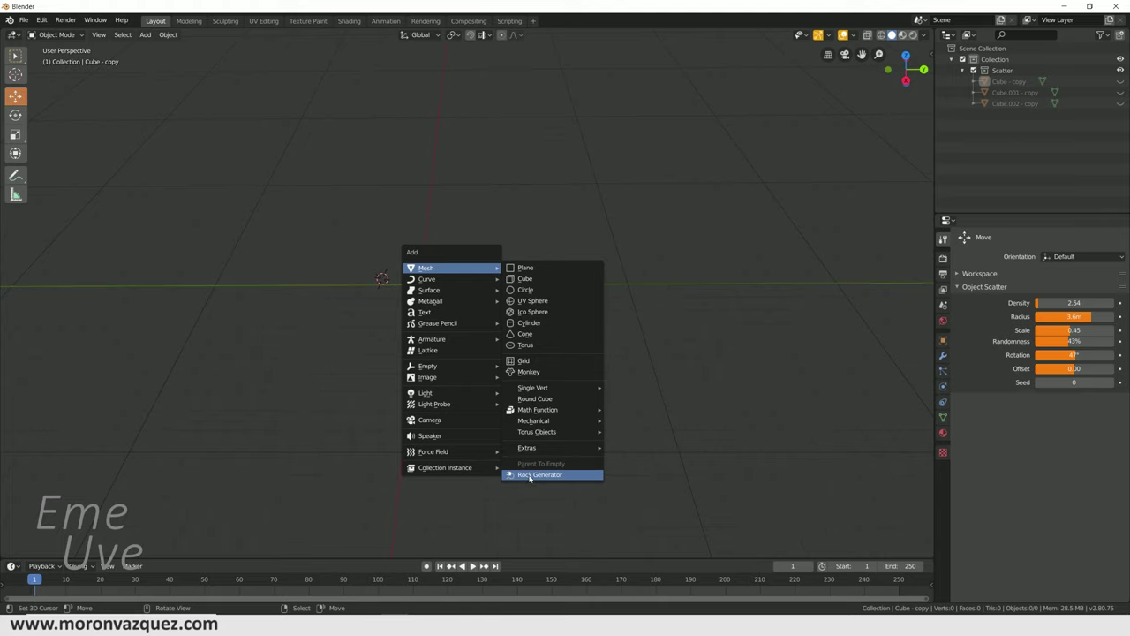
{"action": "left_click", "coordinate": [540, 475]}
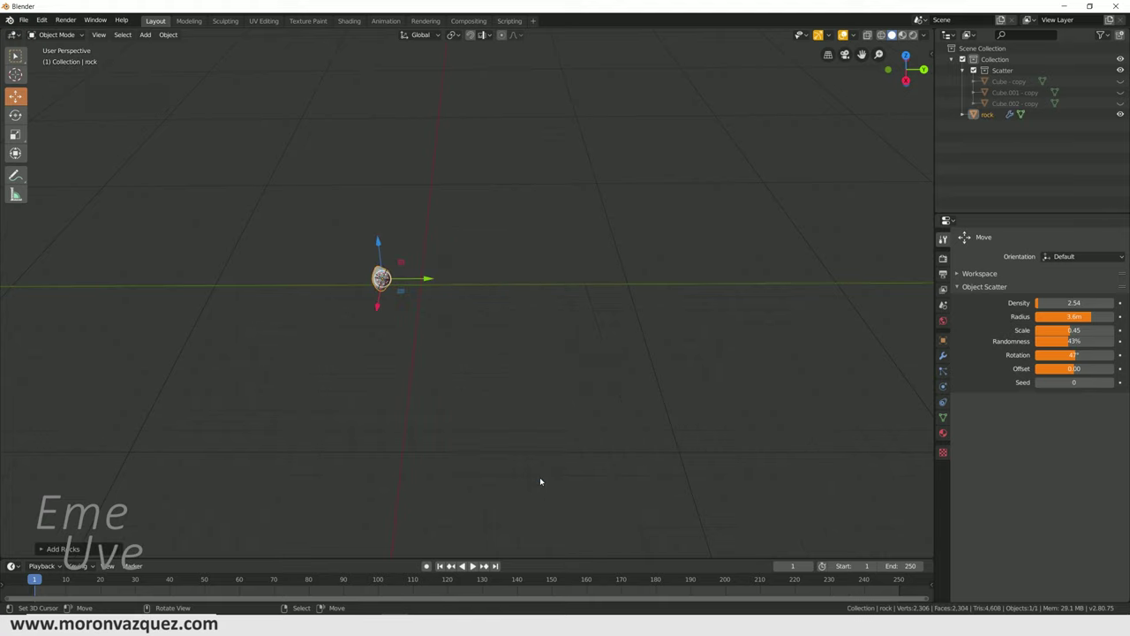
{"action": "scroll", "coordinate": [370, 310], "scroll_direction": "up", "scroll_amount": 5}
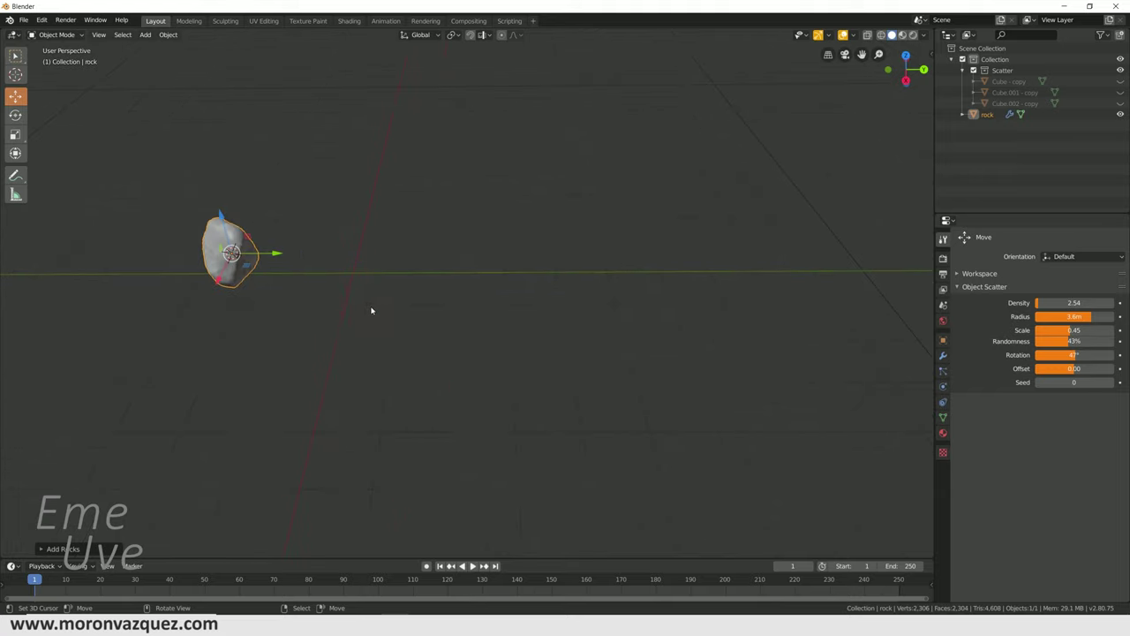
{"action": "scroll", "coordinate": [532, 292], "scroll_direction": "up", "scroll_amount": 3}
{"action": "mouse_move", "coordinate": [472, 298]}
{"action": "middle_mouse_down"}
{"action": "mouse_move", "coordinate": [570, 298]}
{"action": "mouse_move", "coordinate": [486, 294]}
{"action": "middle_mouse_up"}
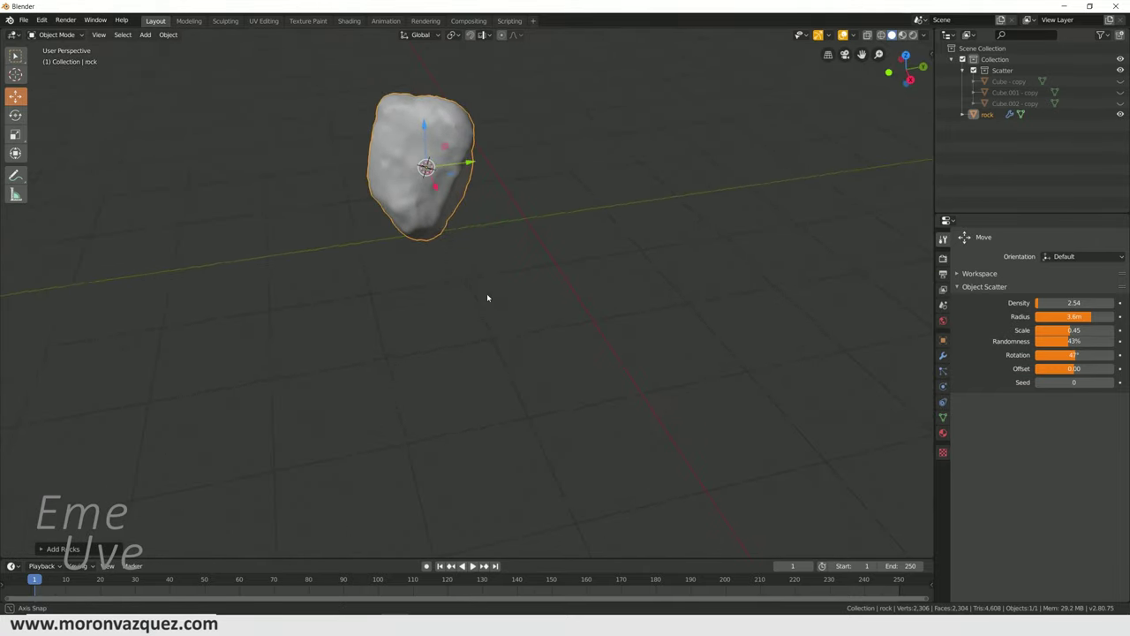
{"action": "left_click", "coordinate": [42, 549]}
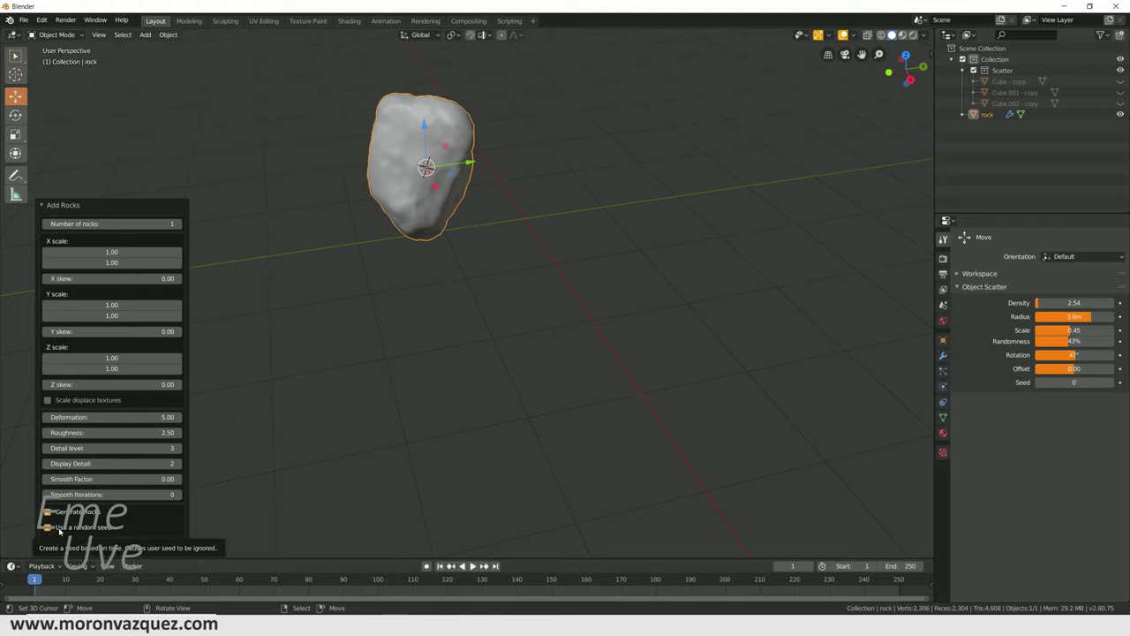
- Turn off Use a random seed and set rock scale X 2.93–3.08, Y 2.37–2.46, Z 0.93–2.27
{"action": "left_click", "coordinate": [48, 528]}
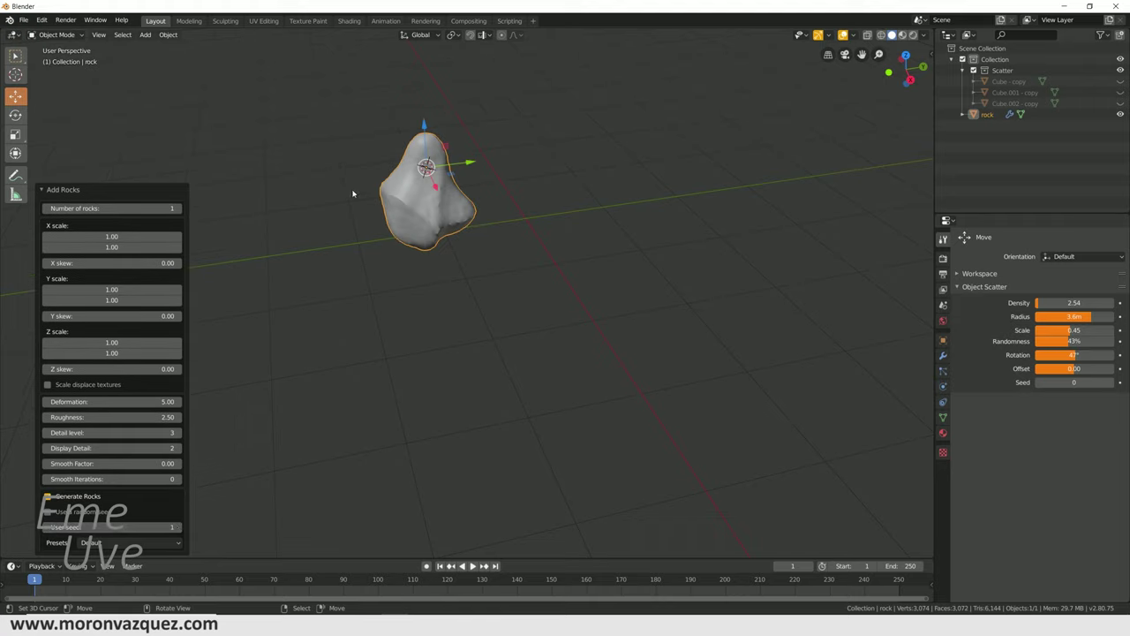
{"action": "left_click_drag", "start_coordinate": [115, 237], "coordinate": [168, 237]}
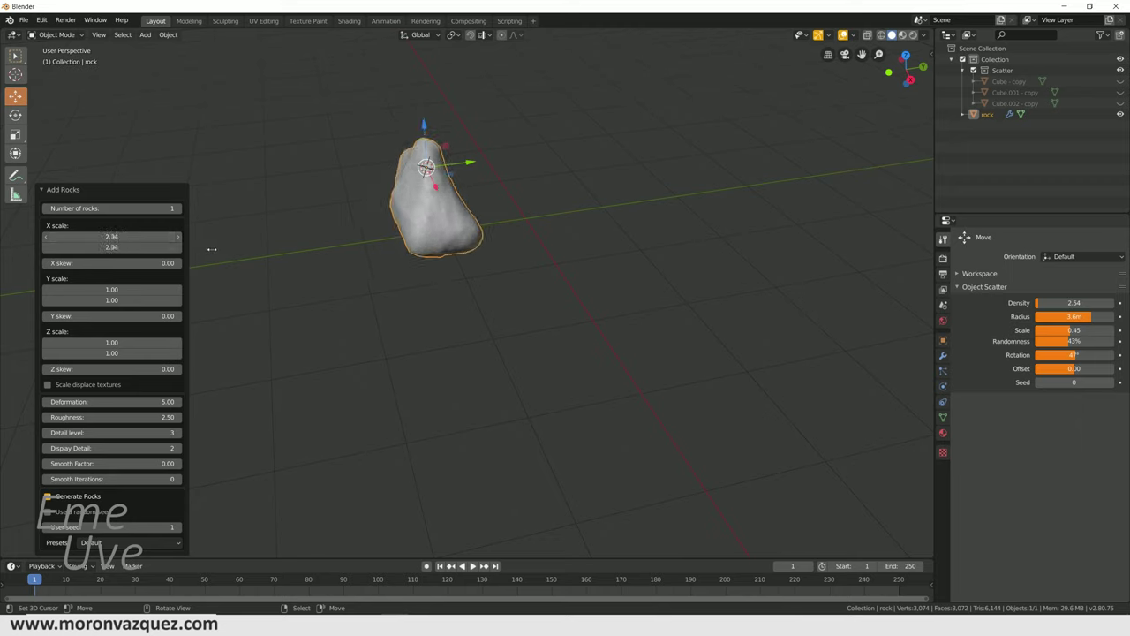
{"action": "left_click_drag", "start_coordinate": [104, 290], "coordinate": [150, 289]}
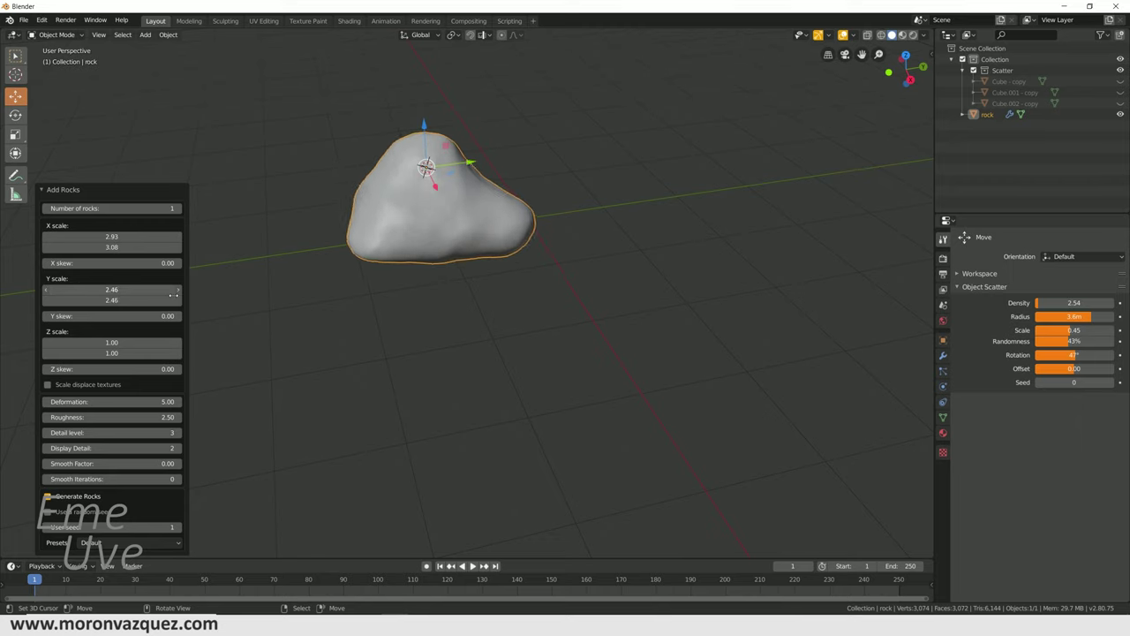
{"action": "mouse_move", "coordinate": [113, 343]}
{"action": "left_mouse_down"}
{"action": "mouse_move", "coordinate": [142, 343]}
{"action": "mouse_move", "coordinate": [97, 329]}
{"action": "left_mouse_up"}
{"action": "mouse_move", "coordinate": [344, 371]}
{"action": "middle_mouse_down"}
{"action": "mouse_move", "coordinate": [383, 362]}
{"action": "mouse_move", "coordinate": [290, 366]}
{"action": "mouse_move", "coordinate": [300, 368]}
{"action": "middle_mouse_up"}
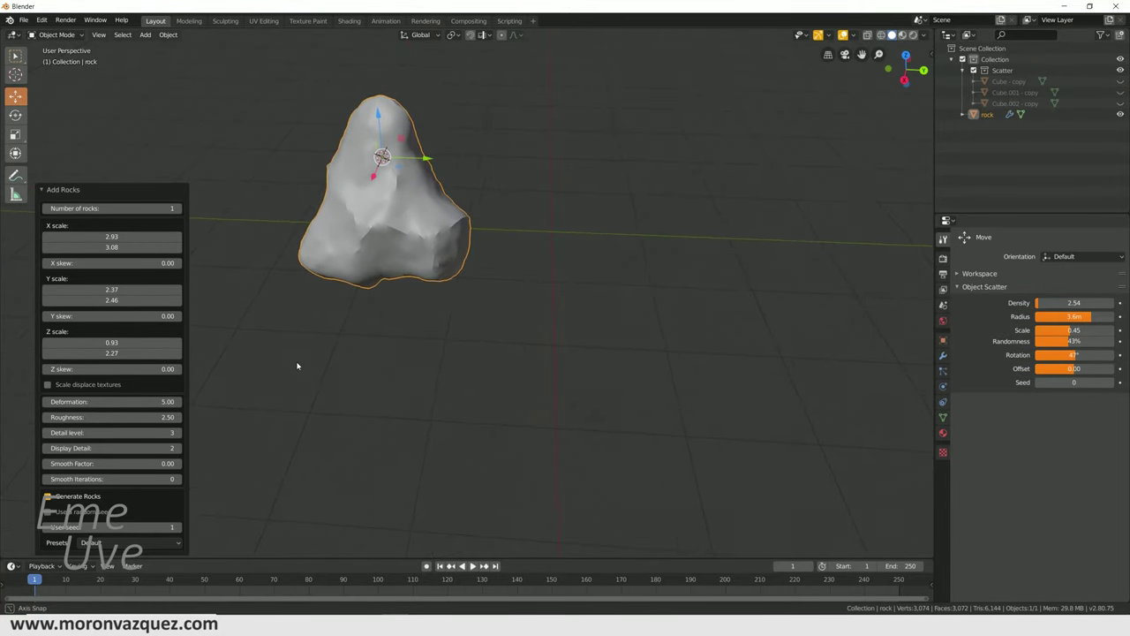
{"action": "scroll", "coordinate": [416, 270], "scroll_direction": "up", "scroll_amount": 3}
{"action": "middle_click_drag", "start_coordinate": [416, 270], "coordinate": [446, 300], "text": "shift"}
{"action": "middle_click_drag", "start_coordinate": [518, 339], "coordinate": [463, 261]}
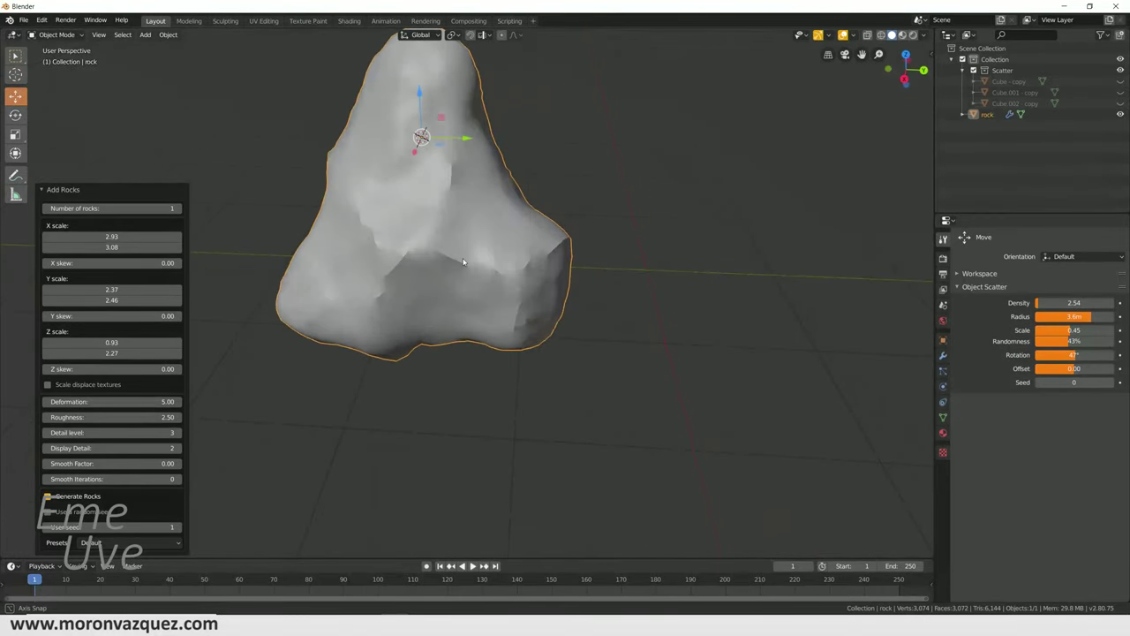
{"action": "left_click", "coordinate": [462, 416]}
{"action": "mouse_move", "coordinate": [462, 416]}
{"action": "middle_mouse_down"}
{"action": "mouse_move", "coordinate": [472, 377]}
{"action": "mouse_move", "coordinate": [394, 371]}
{"action": "mouse_move", "coordinate": [418, 341]}
{"action": "middle_mouse_up"}
- Add a plane at the world origin and scale it uniformly to 12.774 as the ground floor
{"action": "scroll", "coordinate": [468, 380], "scroll_direction": "down", "scroll_amount": 3}
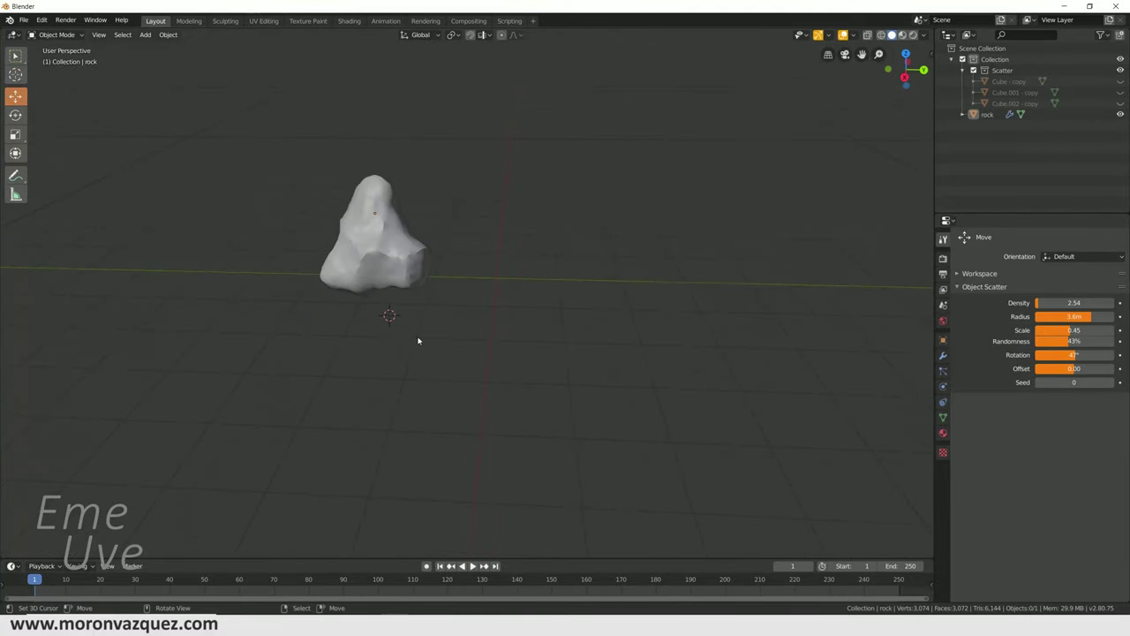
{"action": "right_click", "coordinate": [493, 275], "text": "shift"}
{"action": "key", "text": "shift+a"}
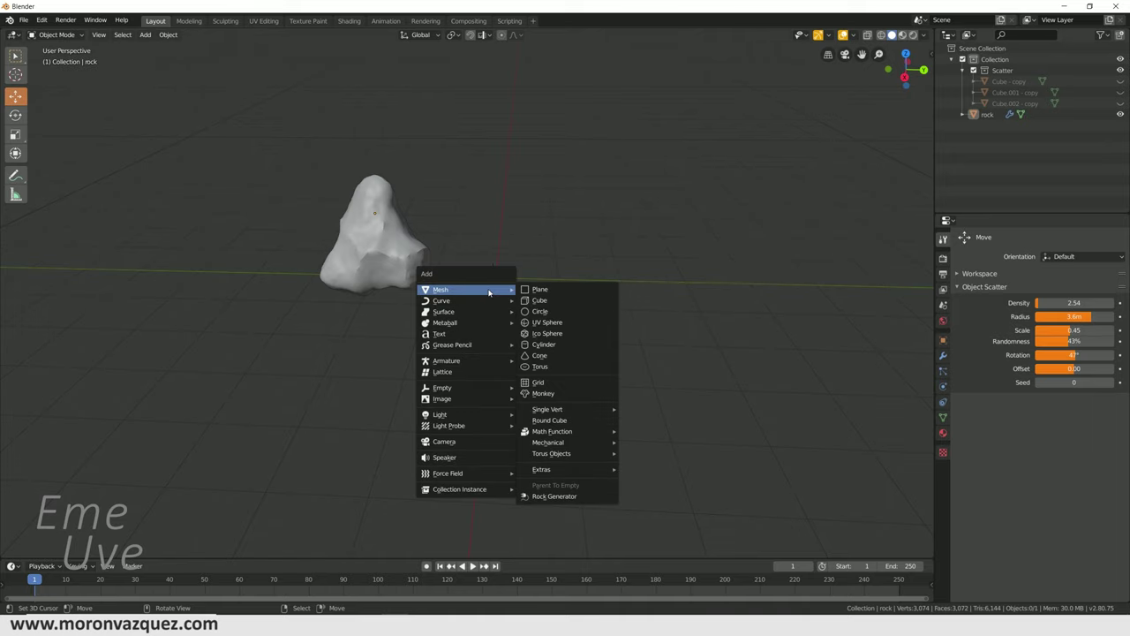
{"action": "left_click", "coordinate": [536, 290]}
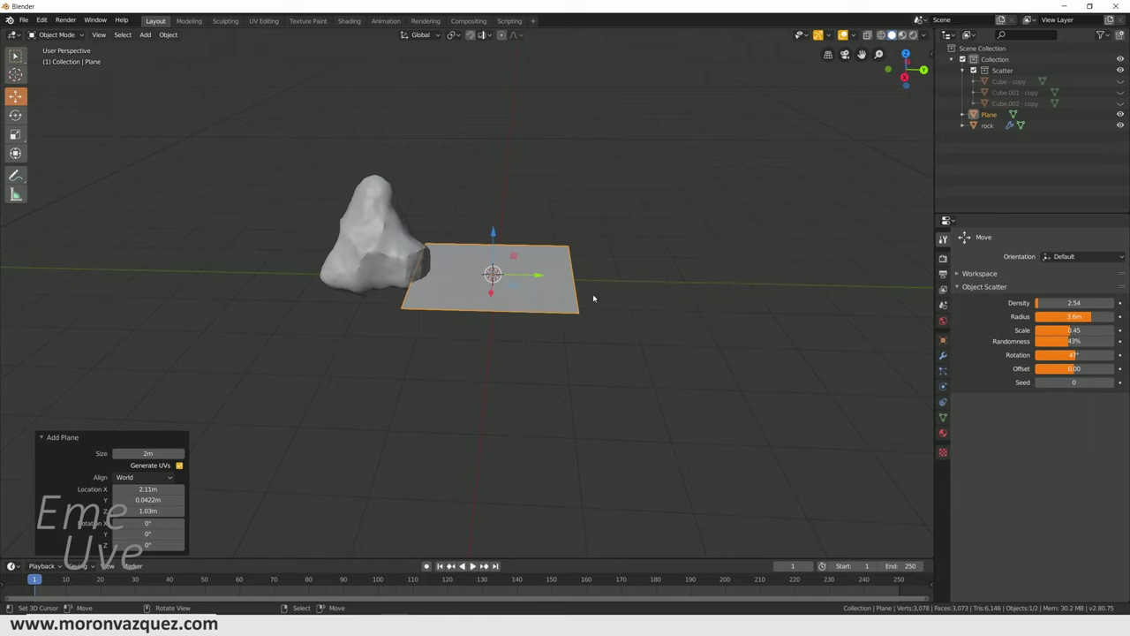
{"action": "key", "text": "alt+g"}
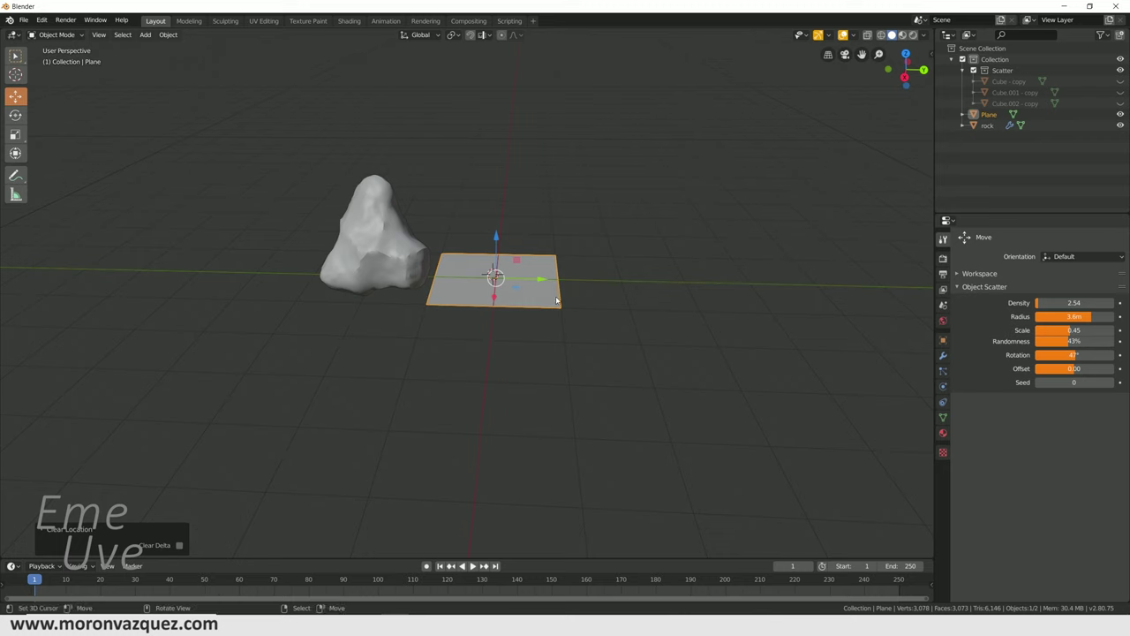
{"action": "key", "text": "s"}
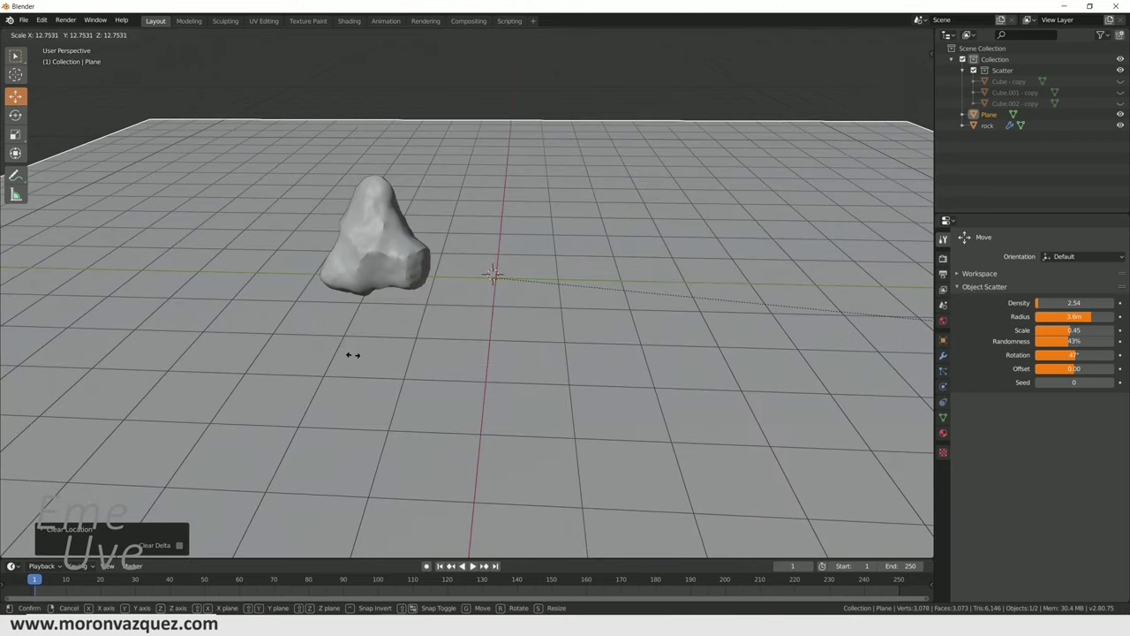
{"action": "left_click", "coordinate": [555, 383]}
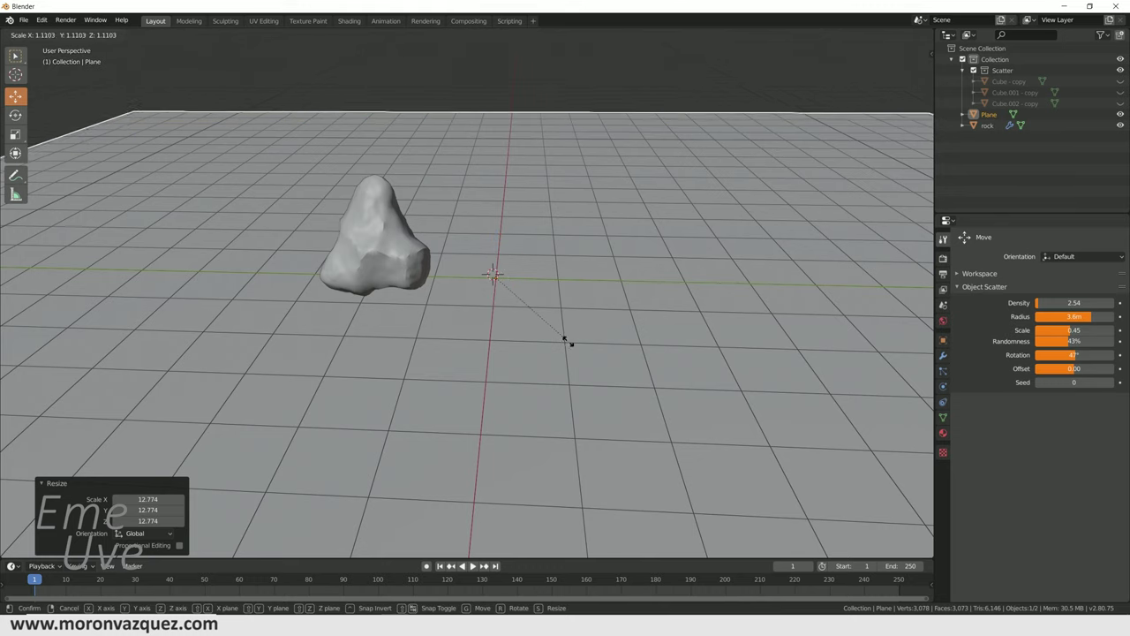
{"action": "left_click", "coordinate": [392, 249]}
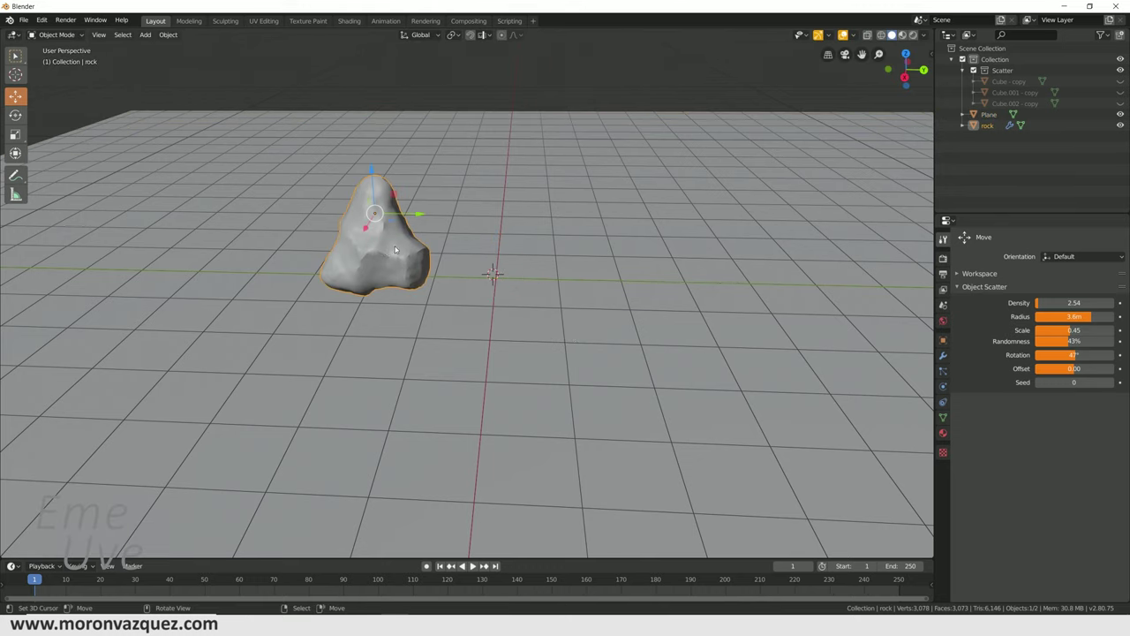
- Clear the rock's location and raise it 0.794 m on Z so it sits on the plane
{"action": "key", "text": "alt+g"}
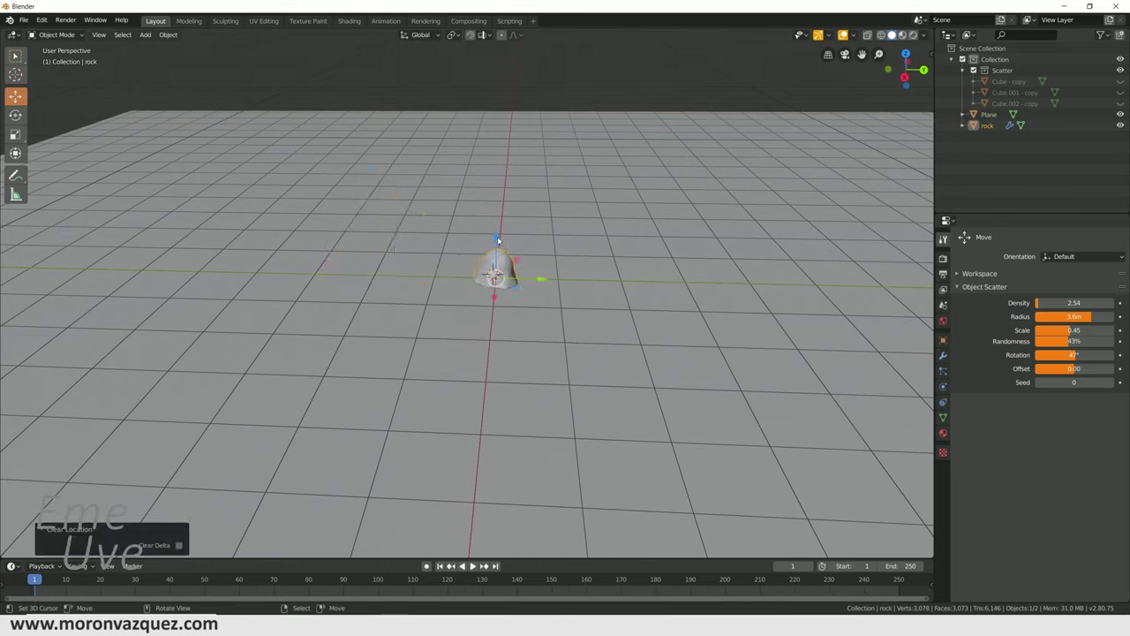
{"action": "left_click_drag", "start_coordinate": [498, 238], "coordinate": [498, 194]}
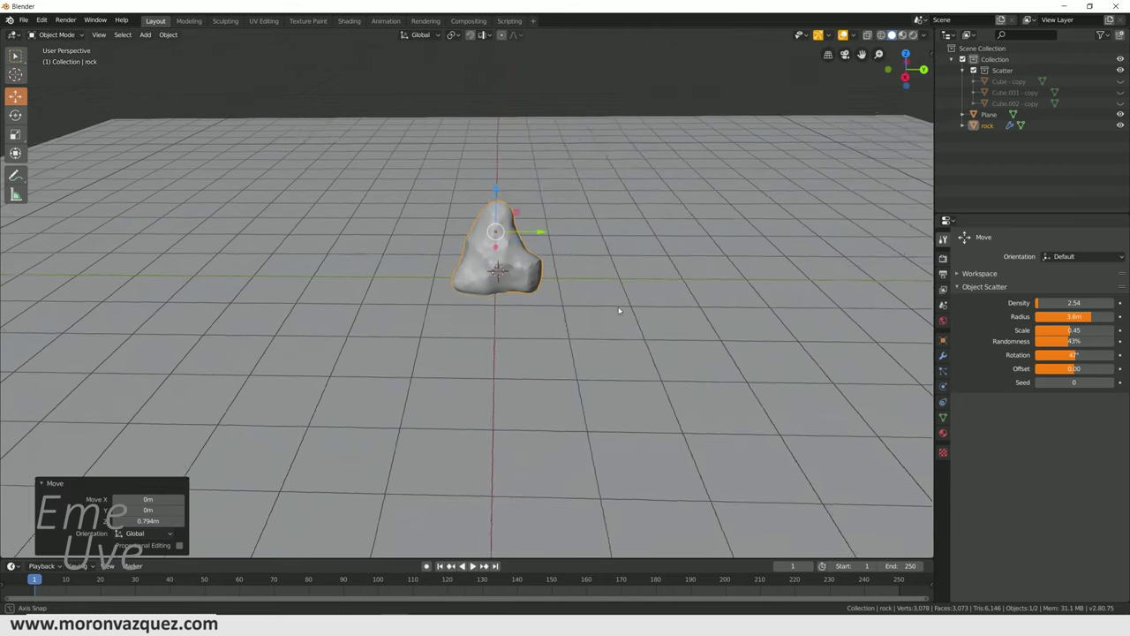
{"action": "middle_click_drag", "start_coordinate": [617, 305], "coordinate": [627, 298]}
{"action": "scroll", "coordinate": [539, 298], "scroll_direction": "up", "scroll_amount": 4}
{"action": "mouse_move", "coordinate": [540, 297]}
{"action": "middle_mouse_down"}
{"action": "mouse_move", "coordinate": [586, 351]}
{"action": "mouse_move", "coordinate": [642, 328]}
{"action": "middle_mouse_up"}
{"action": "scroll", "coordinate": [585, 355], "scroll_direction": "up", "scroll_amount": 2}
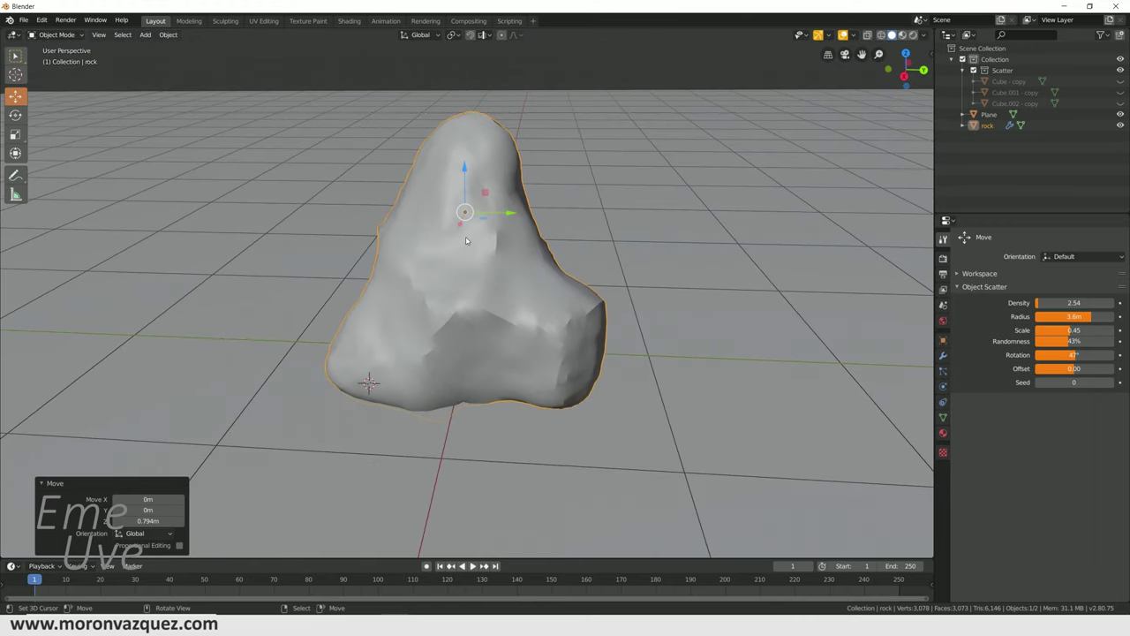
{"action": "scroll", "coordinate": [466, 240], "scroll_direction": "down", "scroll_amount": 3}
{"action": "middle_click_drag", "start_coordinate": [466, 240], "coordinate": [495, 263]}
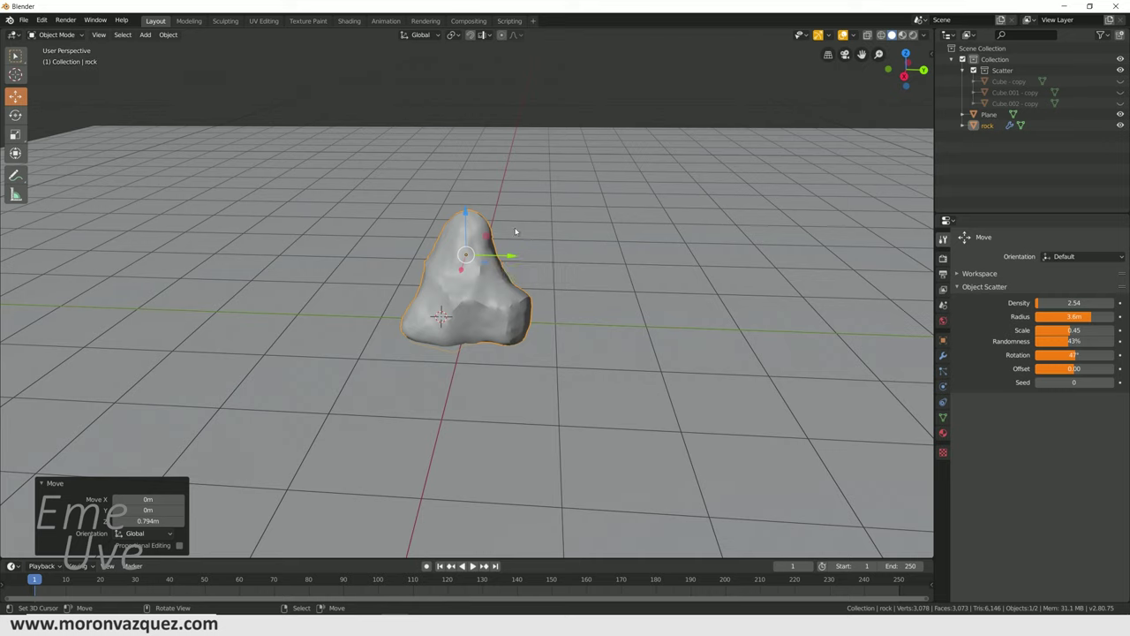
{"action": "middle_click_drag", "start_coordinate": [526, 301], "coordinate": [492, 300]}
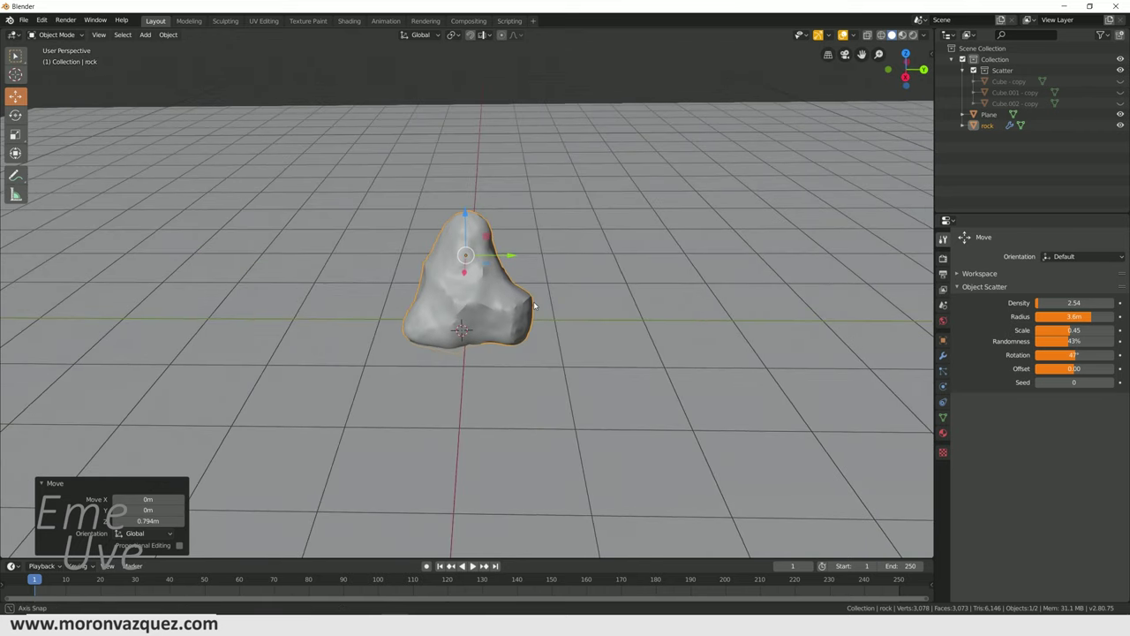
{"action": "scroll", "coordinate": [491, 300], "scroll_direction": "up", "scroll_amount": 3}
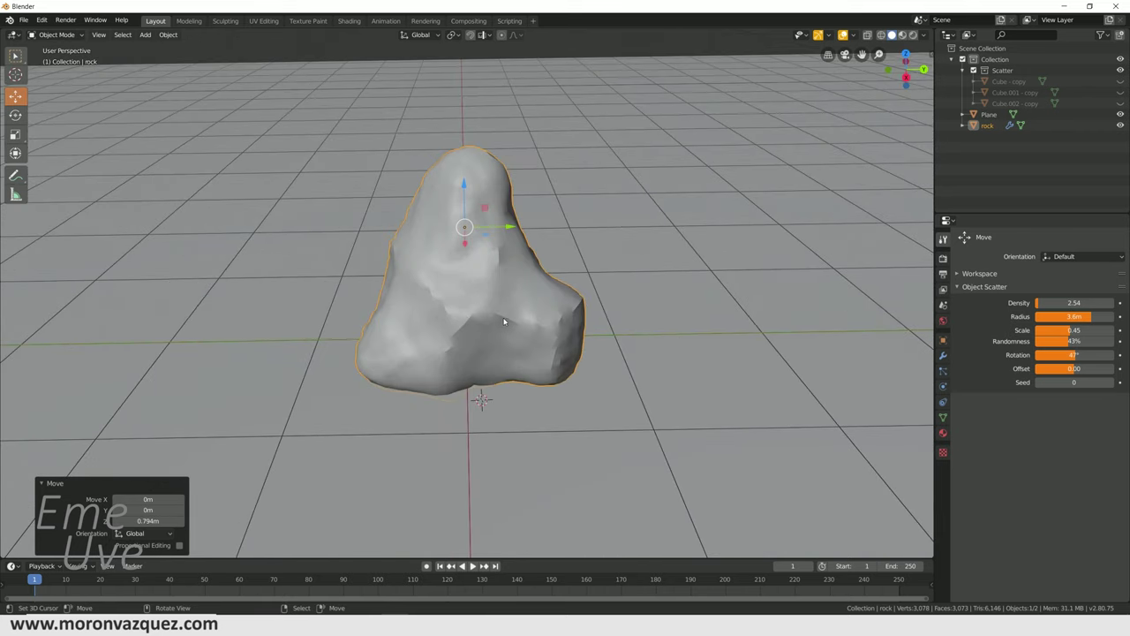
{"action": "scroll", "coordinate": [544, 286], "scroll_direction": "up", "scroll_amount": 1}
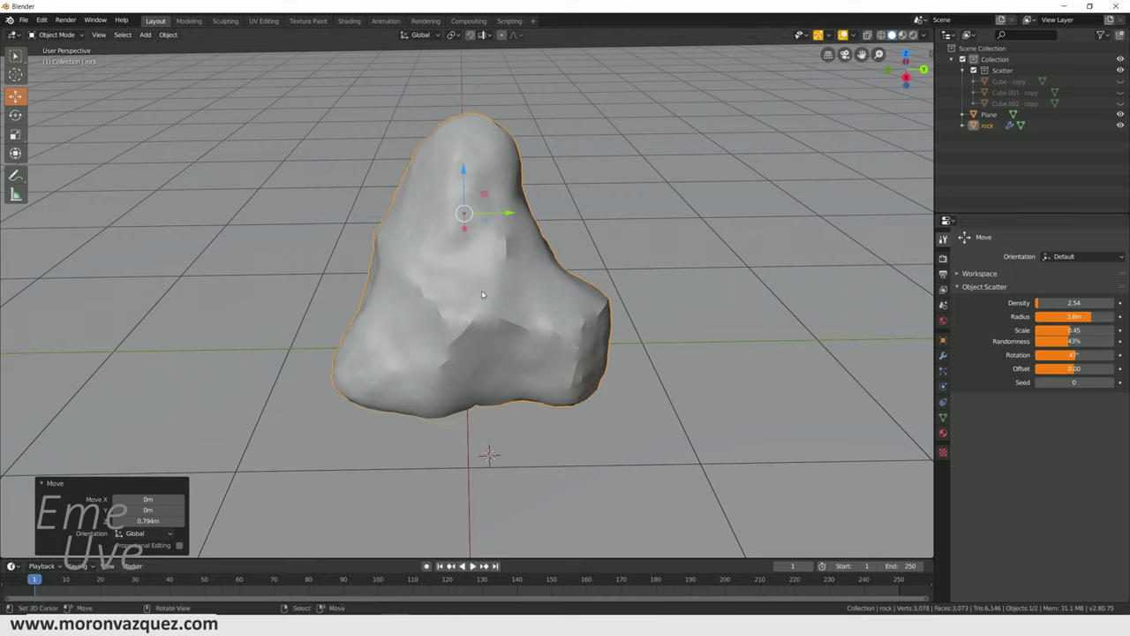
- Show the rock's modifier stack and set the first Subdivision Surface viewport level to 3
{"action": "left_click", "coordinate": [944, 357]}
{"action": "scroll", "coordinate": [1004, 317], "scroll_direction": "down", "scroll_amount": 2}
{"action": "scroll", "coordinate": [1004, 318], "scroll_direction": "down", "scroll_amount": 3}
{"action": "scroll", "coordinate": [1003, 326], "scroll_direction": "down", "scroll_amount": 3}
{"action": "scroll", "coordinate": [1002, 353], "scroll_direction": "down", "scroll_amount": 2}
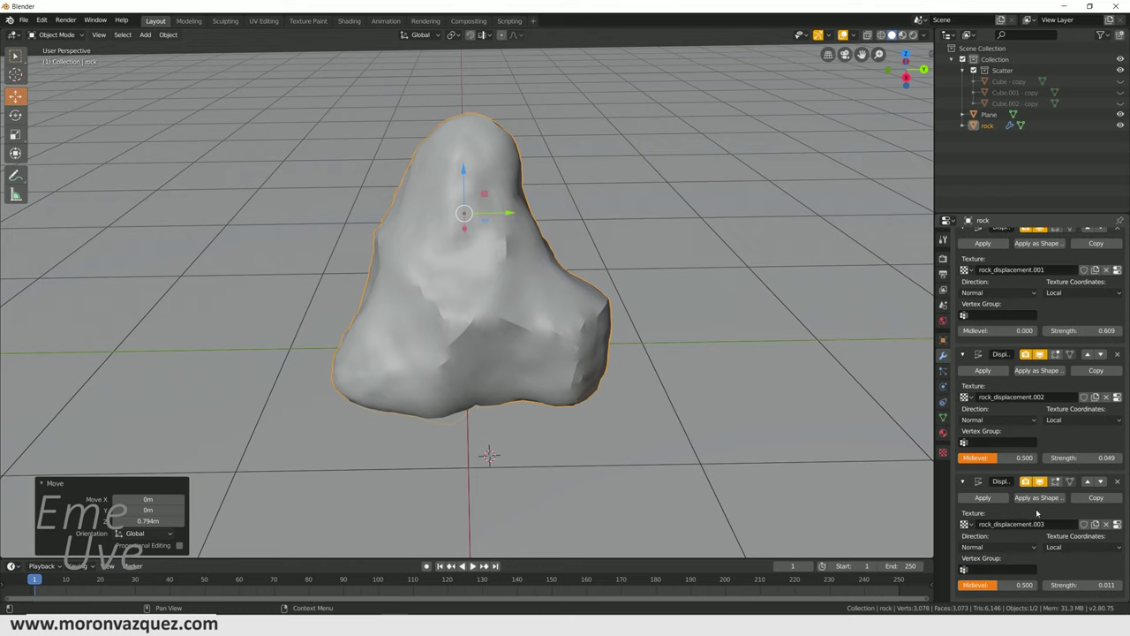
{"action": "scroll", "coordinate": [1037, 512], "scroll_direction": "up", "scroll_amount": 4}
{"action": "scroll", "coordinate": [1038, 509], "scroll_direction": "up", "scroll_amount": 3}
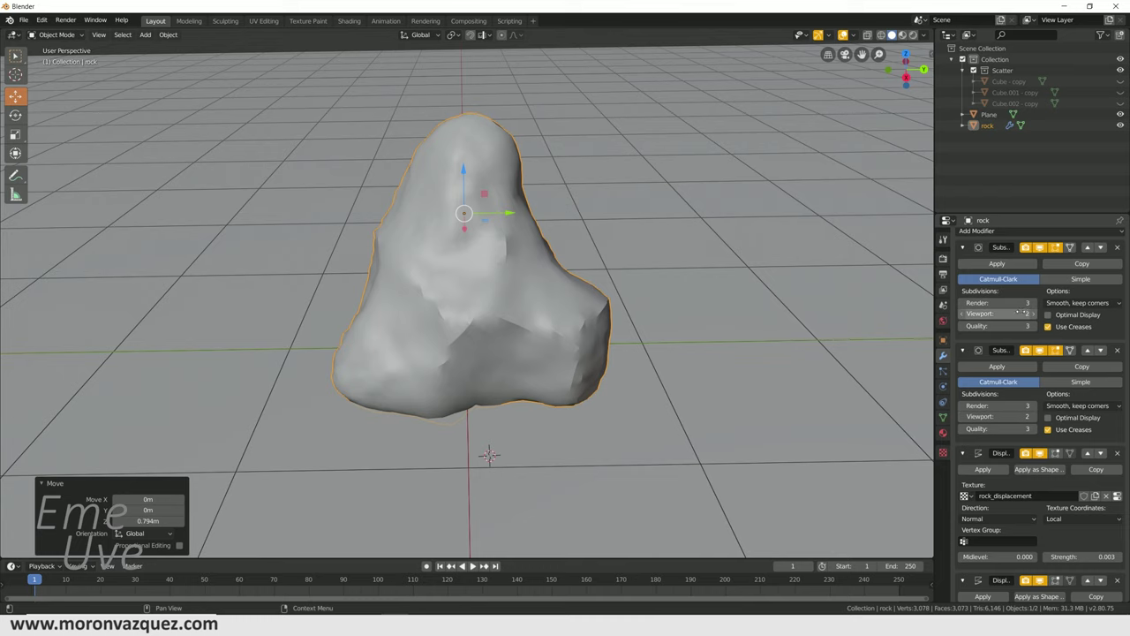
{"action": "middle_click_drag", "start_coordinate": [473, 306], "coordinate": [512, 309]}
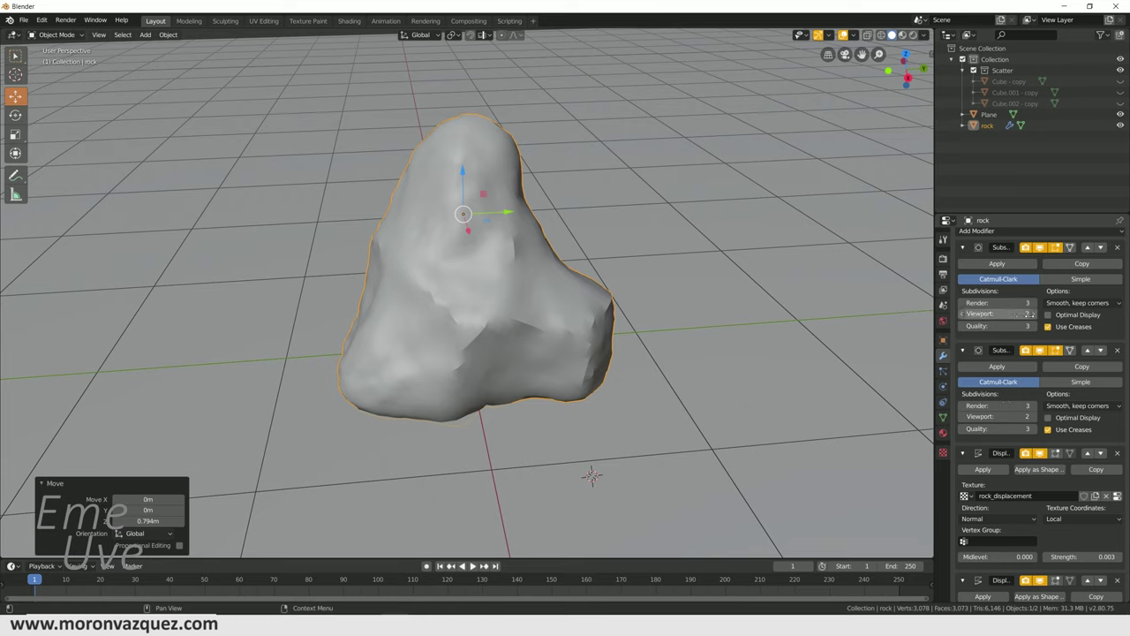
{"action": "mouse_move", "coordinate": [997, 313]}
{"action": "left_click", "coordinate": [1034, 315]}
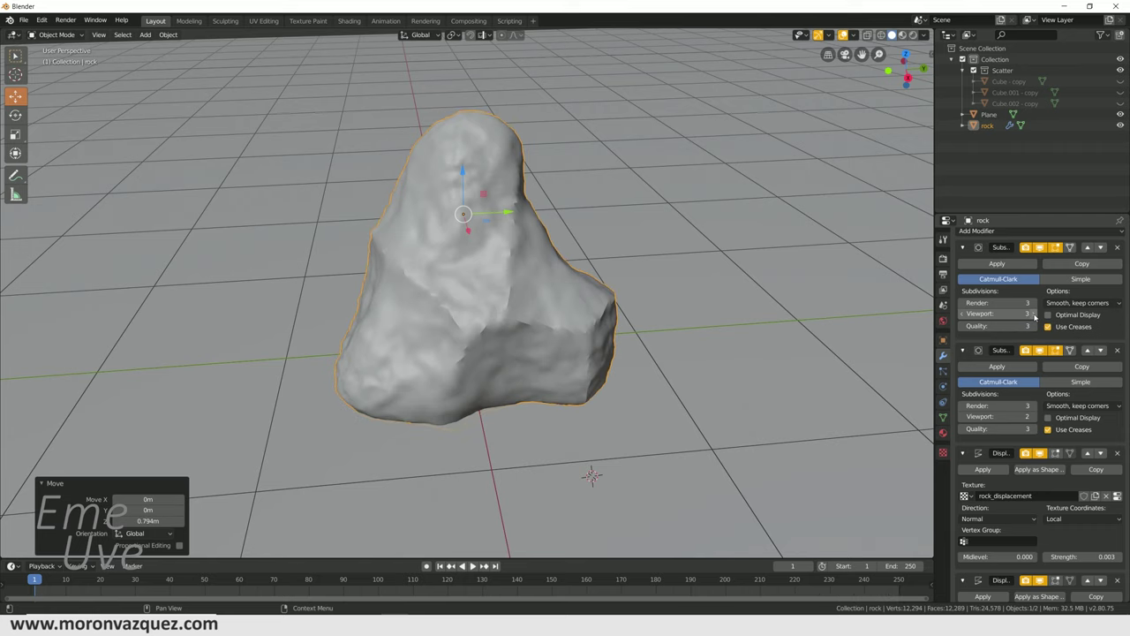
- Preview the rock with the first Subdivision viewport level raised to 4
{"action": "mouse_move", "coordinate": [698, 336]}
{"action": "middle_mouse_down"}
{"action": "mouse_move", "coordinate": [735, 331]}
{"action": "mouse_move", "coordinate": [693, 336]}
{"action": "middle_mouse_up"}
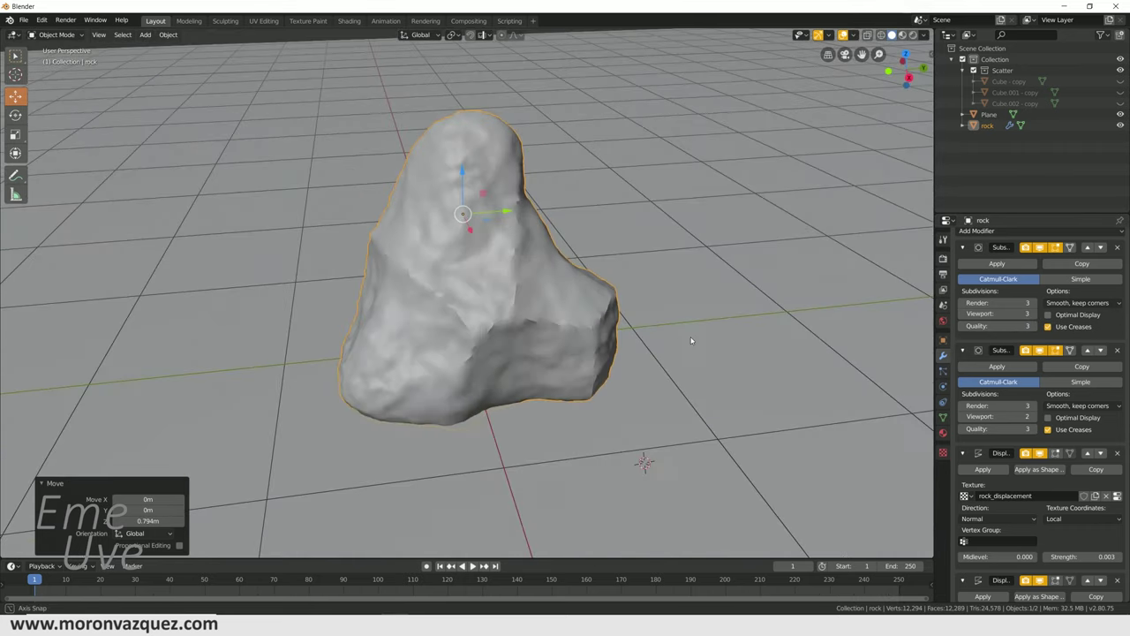
{"action": "left_click", "coordinate": [1034, 314]}
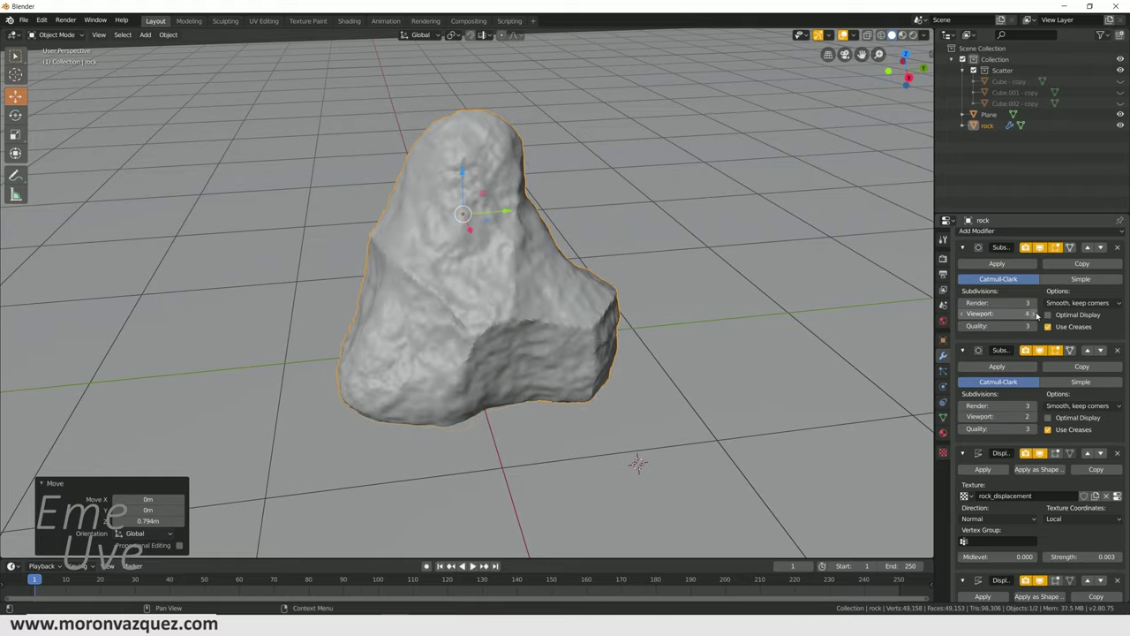
{"action": "middle_click_drag", "start_coordinate": [657, 344], "coordinate": [736, 334]}
{"action": "mouse_move", "coordinate": [796, 321]}
{"action": "middle_mouse_down"}
{"action": "mouse_move", "coordinate": [668, 340]}
{"action": "mouse_move", "coordinate": [522, 326]}
{"action": "mouse_move", "coordinate": [661, 336]}
{"action": "middle_mouse_up"}
{"action": "right_click", "coordinate": [661, 335], "text": "shift"}
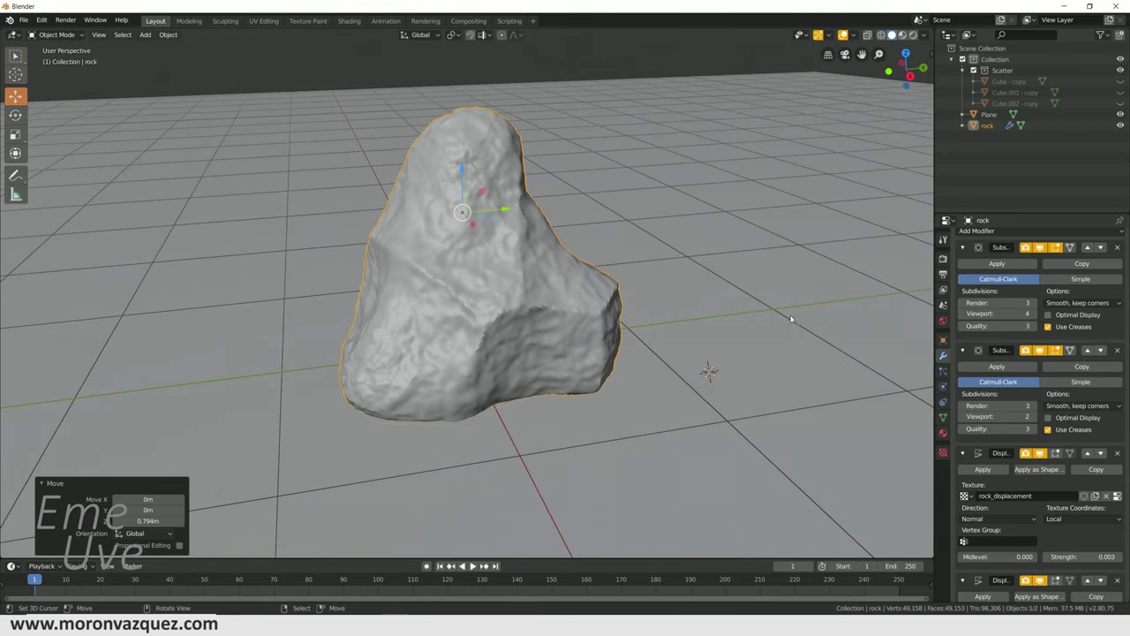
{"action": "mouse_move", "coordinate": [510, 293]}
{"action": "middle_mouse_down"}
{"action": "mouse_move", "coordinate": [607, 329]}
{"action": "mouse_move", "coordinate": [470, 325]}
{"action": "middle_mouse_up"}
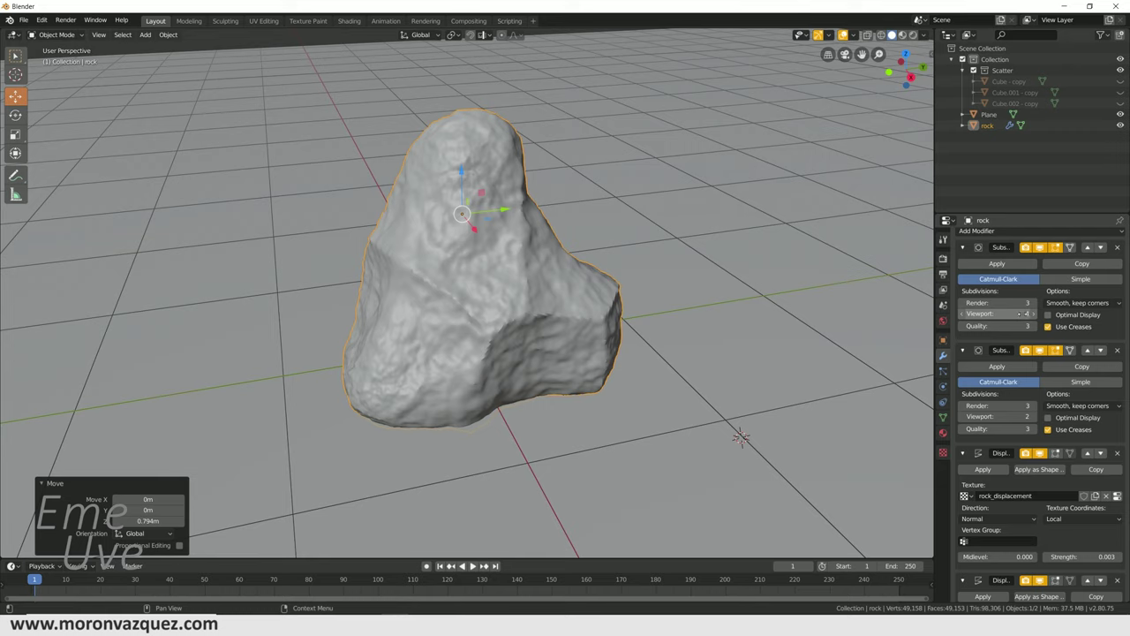
- Set the first Subdivision render level to 2 and its viewport level back to 2
{"action": "left_click", "coordinate": [1037, 304]}
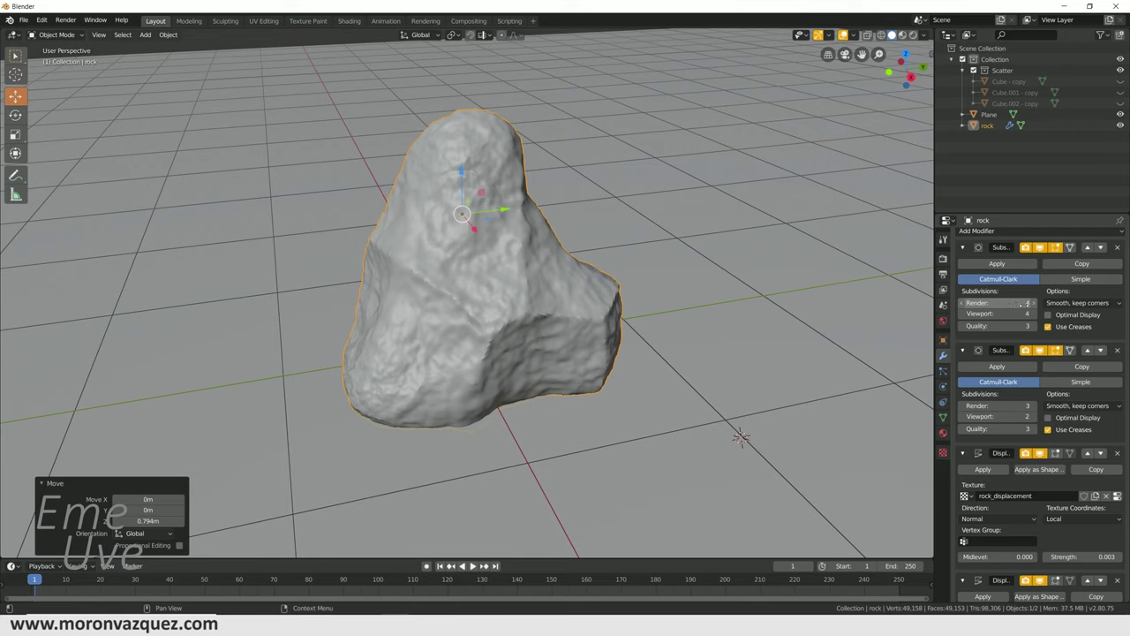
{"action": "left_click", "coordinate": [964, 303]}
{"action": "left_click", "coordinate": [965, 303]}
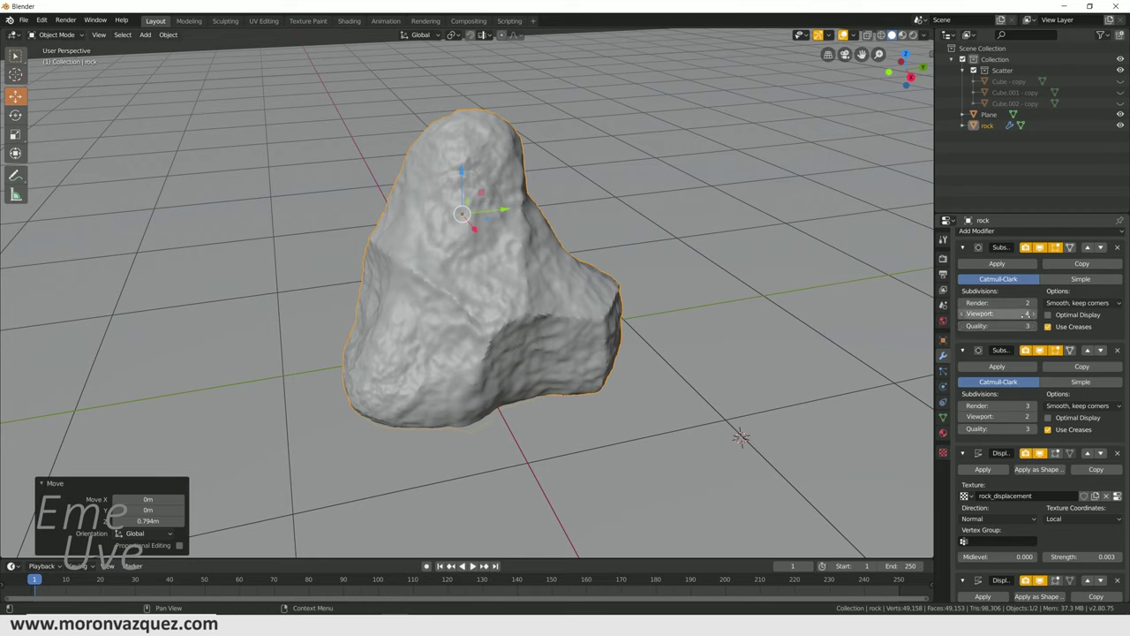
{"action": "left_click", "coordinate": [964, 314]}
{"action": "left_click", "coordinate": [964, 313]}
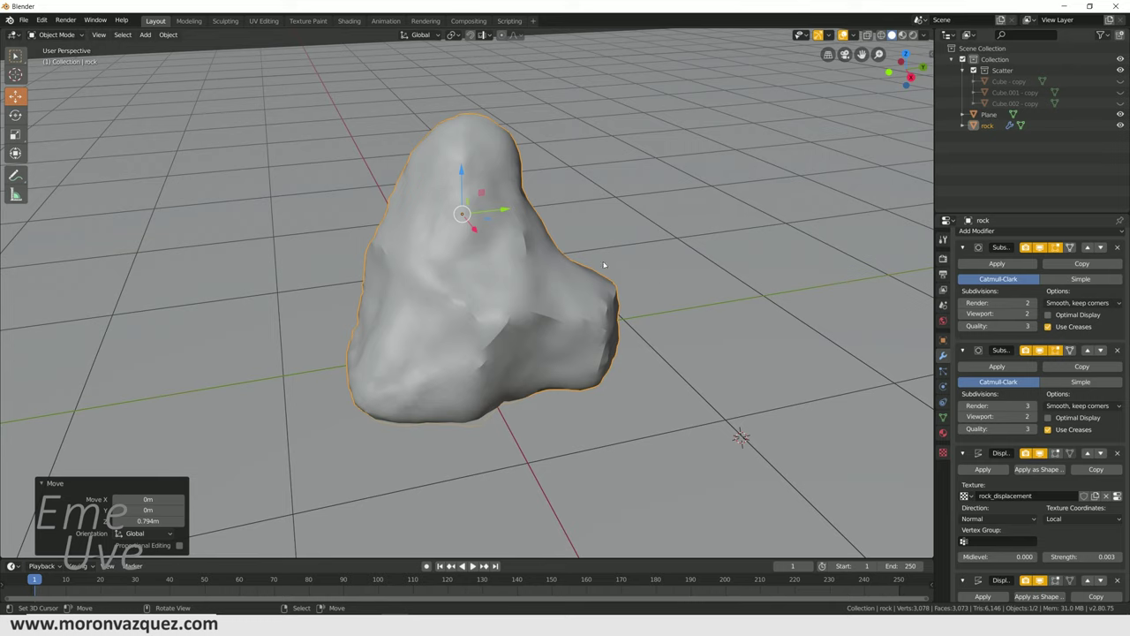
- Raise both Subdivision Surface modifiers' viewport levels to 4, reaching 786,438 vertices
{"action": "left_click", "coordinate": [1034, 313]}
{"action": "left_click", "coordinate": [1034, 314]}
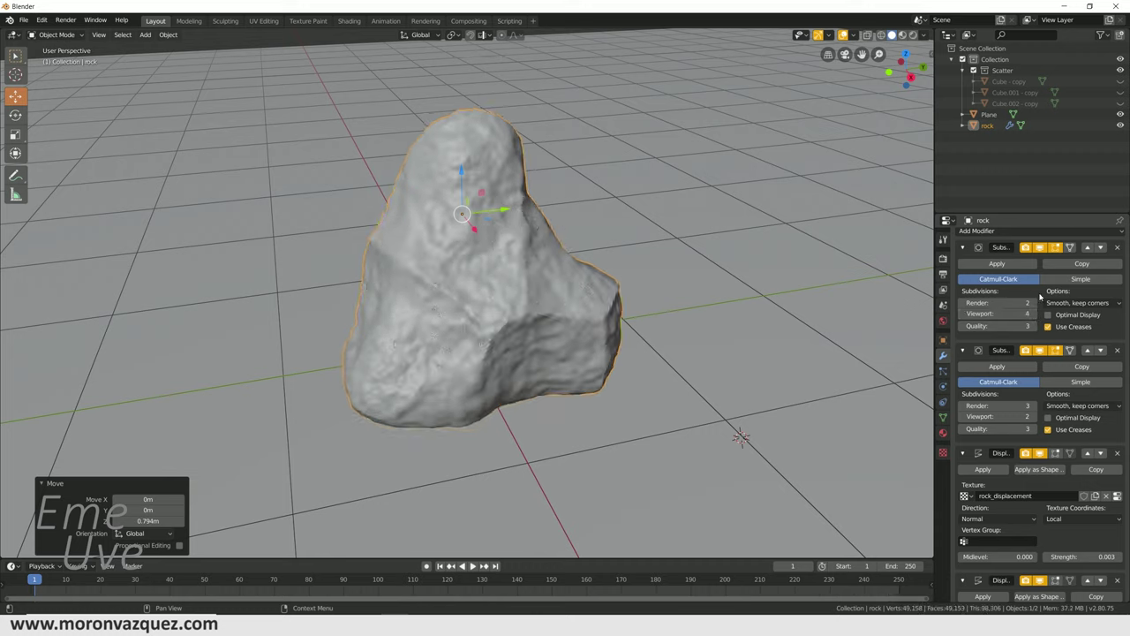
{"action": "left_click", "coordinate": [962, 314]}
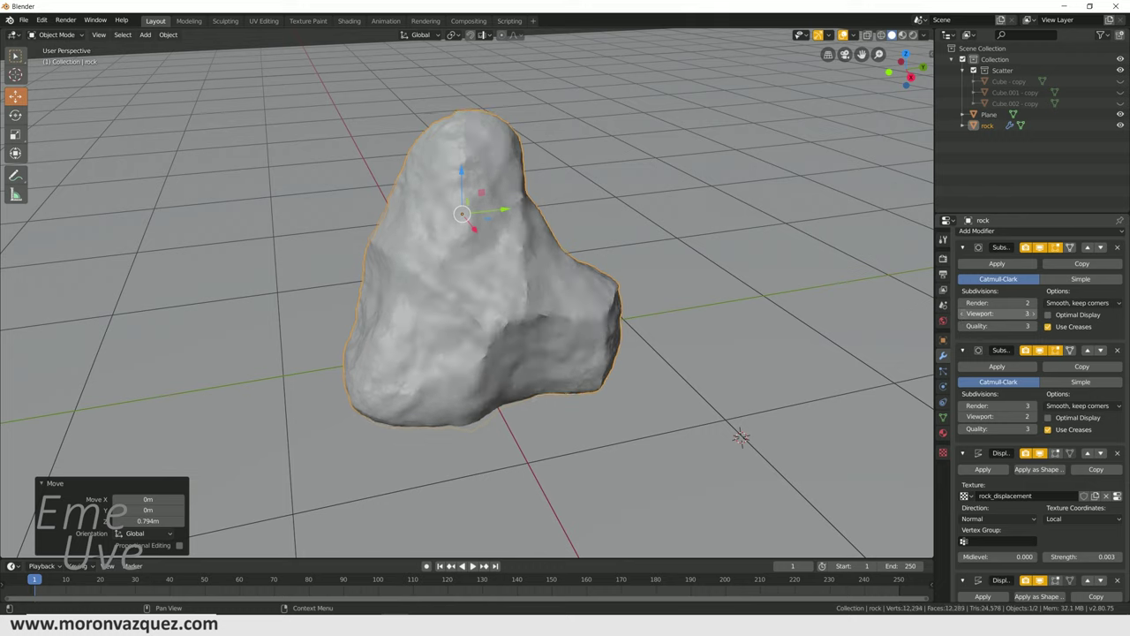
{"action": "left_click", "coordinate": [962, 313]}
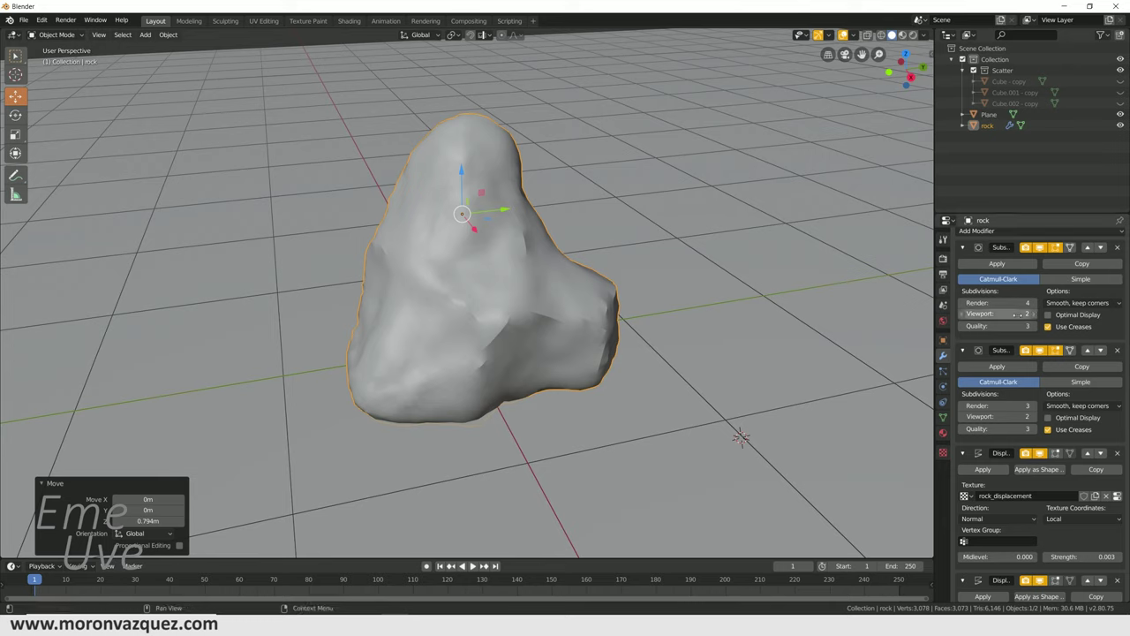
{"action": "left_click", "coordinate": [1036, 313]}
{"action": "left_click", "coordinate": [1037, 313]}
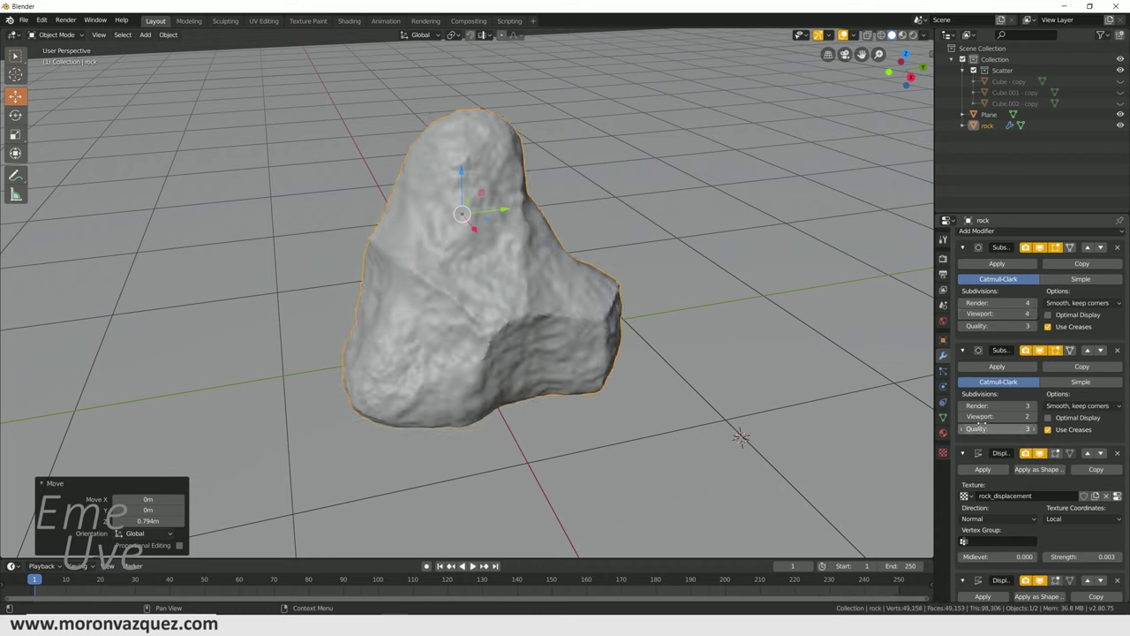
{"action": "left_click", "coordinate": [1035, 417]}
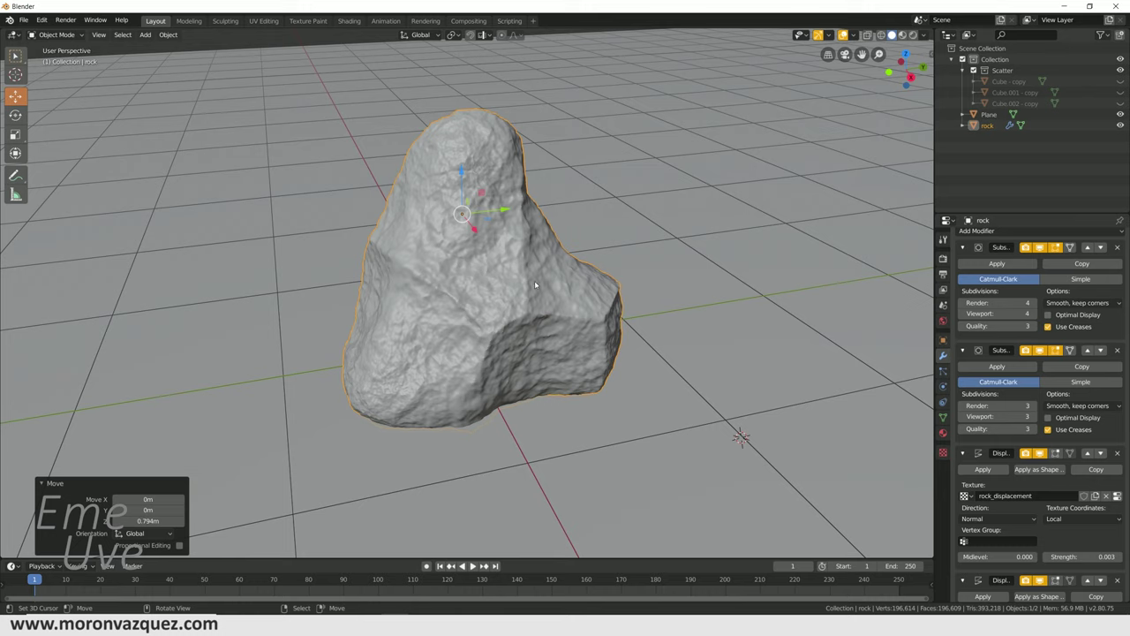
{"action": "left_click", "coordinate": [1033, 416]}
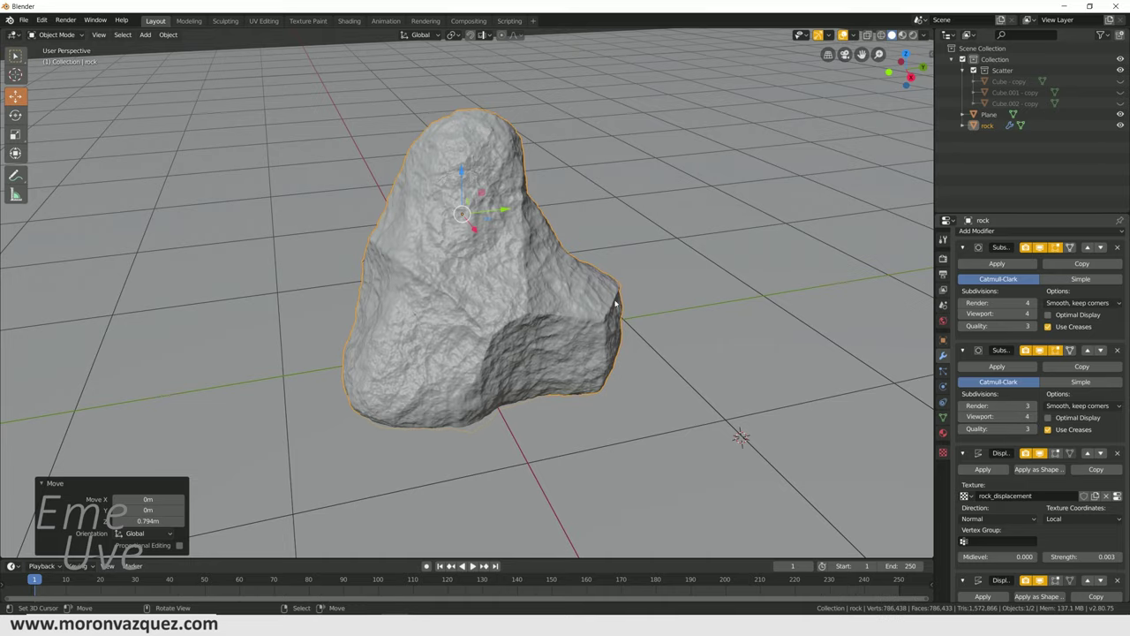
- Orbit and zoom around the rock to inspect it from low, side and high angles
{"action": "mouse_move", "coordinate": [524, 278]}
{"action": "middle_mouse_down"}
{"action": "mouse_move", "coordinate": [680, 260]}
{"action": "mouse_move", "coordinate": [550, 252]}
{"action": "middle_mouse_up"}
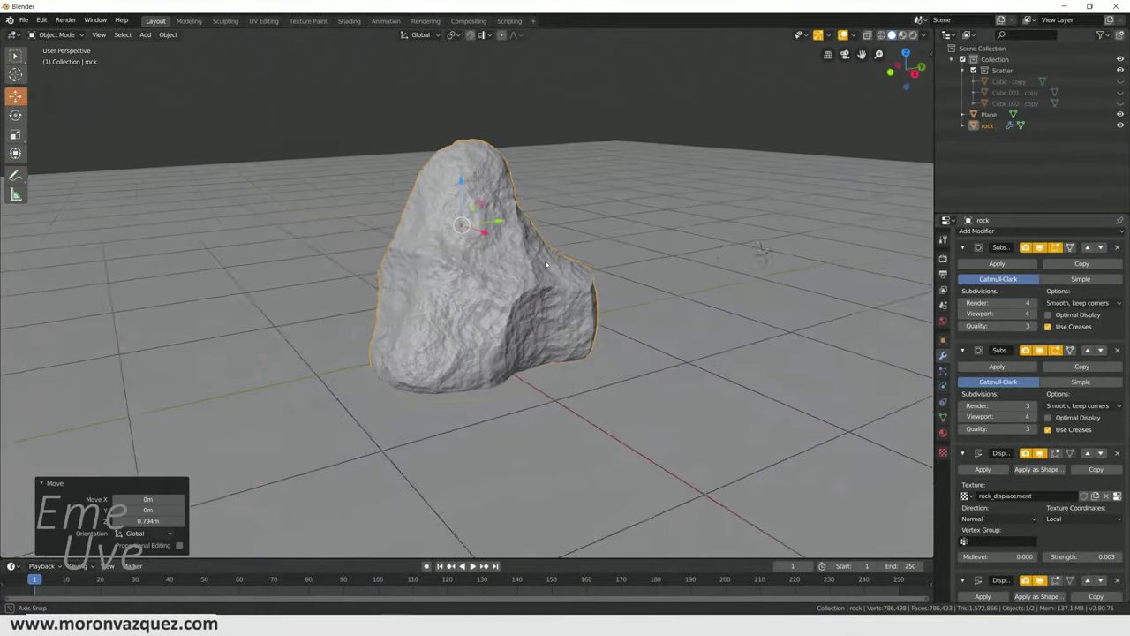
{"action": "scroll", "coordinate": [521, 280], "scroll_direction": "up", "scroll_amount": 3}
{"action": "scroll", "coordinate": [512, 284], "scroll_direction": "up", "scroll_amount": 2}
{"action": "middle_click_drag", "start_coordinate": [512, 284], "coordinate": [526, 281]}
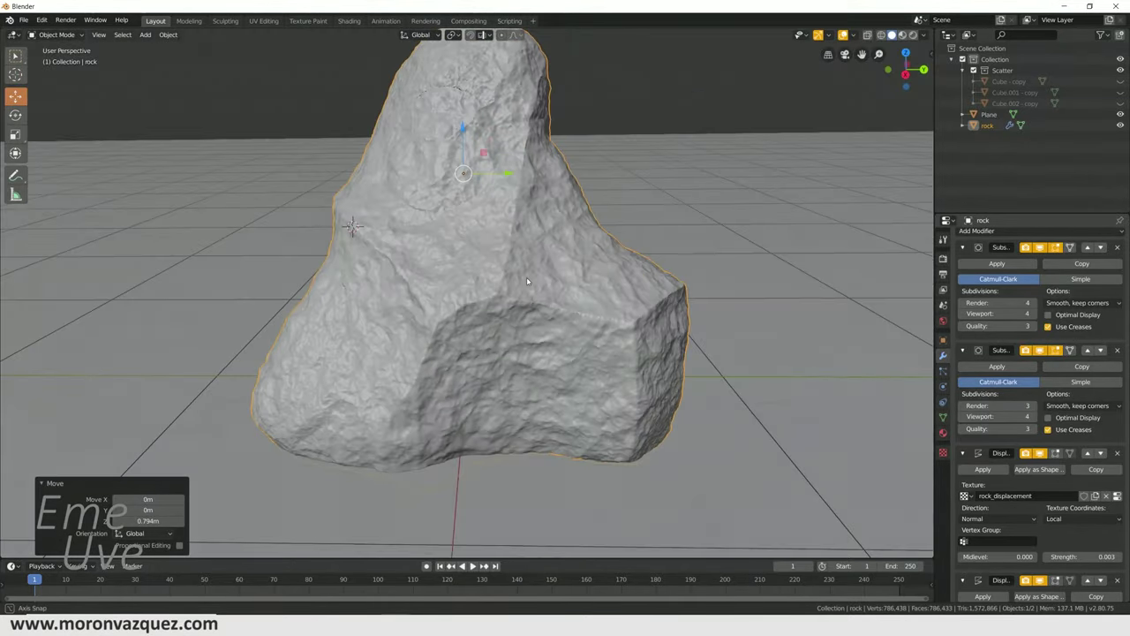
{"action": "right_click", "coordinate": [526, 281], "text": "shift"}
{"action": "mouse_move", "coordinate": [526, 280]}
{"action": "middle_mouse_down"}
{"action": "mouse_move", "coordinate": [521, 326]}
{"action": "mouse_move", "coordinate": [492, 318]}
{"action": "middle_mouse_up"}
{"action": "scroll", "coordinate": [531, 279], "scroll_direction": "down", "scroll_amount": 2}
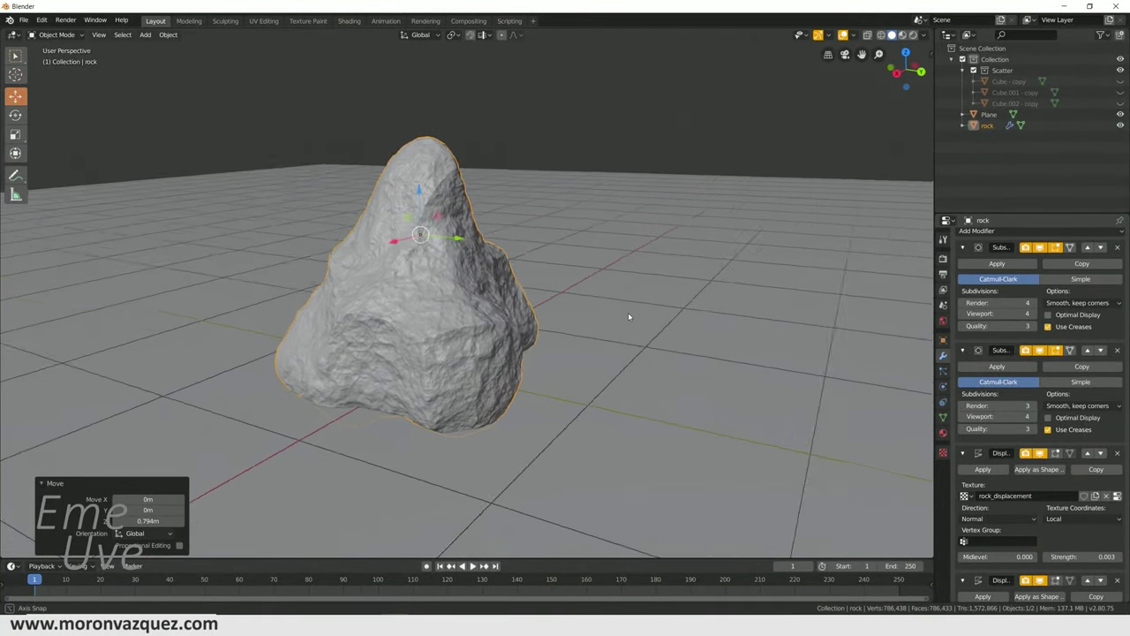
{"action": "middle_click_drag", "start_coordinate": [492, 317], "coordinate": [601, 316]}
{"action": "middle_click_drag", "start_coordinate": [529, 319], "coordinate": [575, 315]}
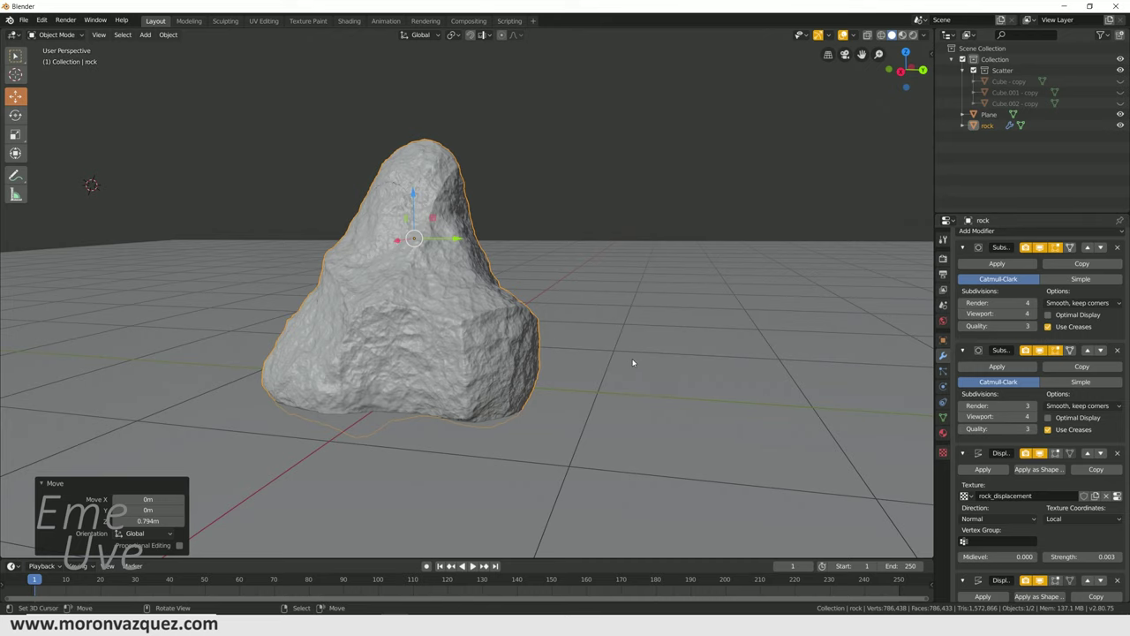
{"action": "middle_click_drag", "start_coordinate": [632, 362], "coordinate": [594, 373]}
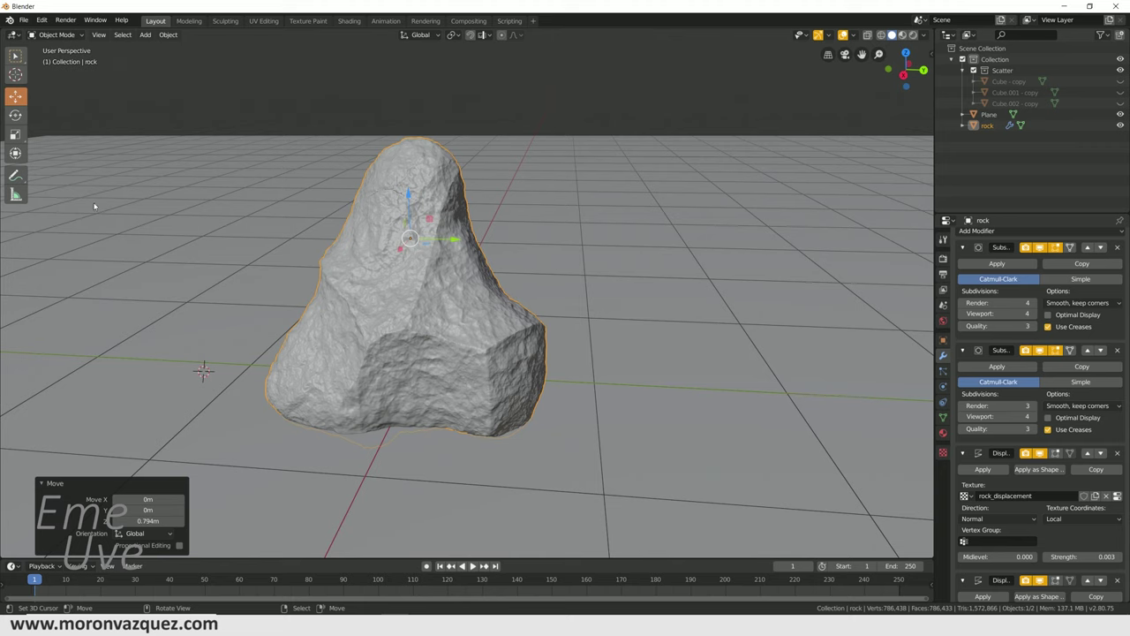
{"action": "middle_click_drag", "start_coordinate": [477, 230], "coordinate": [336, 284]}
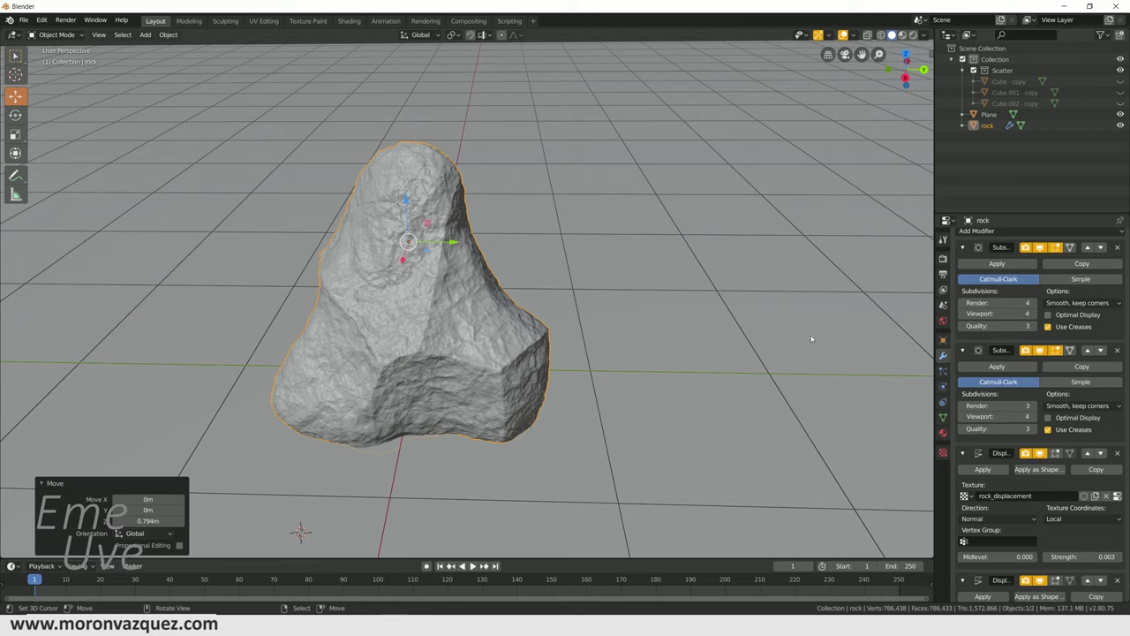
- Pan across the ground plane and set the 3D cursor on open ground right of the rock
{"action": "mouse_move", "coordinate": [760, 296]}
{"action": "middle_mouse_down", "text": "shift"}
{"action": "mouse_move", "coordinate": [614, 319]}
{"action": "mouse_move", "coordinate": [444, 303]}
{"action": "middle_mouse_up", "text": "shift"}
{"action": "scroll", "coordinate": [599, 316], "scroll_direction": "down", "scroll_amount": 3}
{"action": "scroll", "coordinate": [560, 315], "scroll_direction": "down", "scroll_amount": 3}
{"action": "mouse_move", "coordinate": [560, 315]}
{"action": "middle_mouse_down", "text": "shift"}
{"action": "mouse_move", "coordinate": [379, 341]}
{"action": "mouse_move", "coordinate": [421, 349]}
{"action": "mouse_move", "coordinate": [454, 328]}
{"action": "middle_mouse_up", "text": "shift"}
{"action": "scroll", "coordinate": [308, 312], "scroll_direction": "up", "scroll_amount": 3}
{"action": "middle_click_drag", "start_coordinate": [308, 312], "coordinate": [630, 324], "text": "shift"}
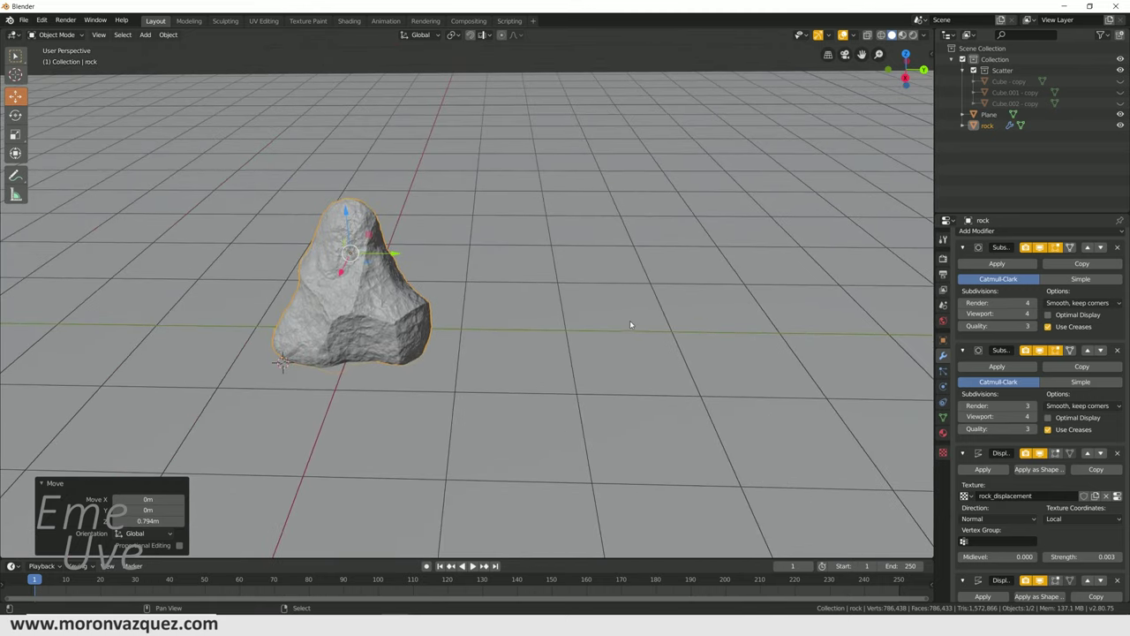
{"action": "right_click", "coordinate": [495, 292], "text": "shift"}
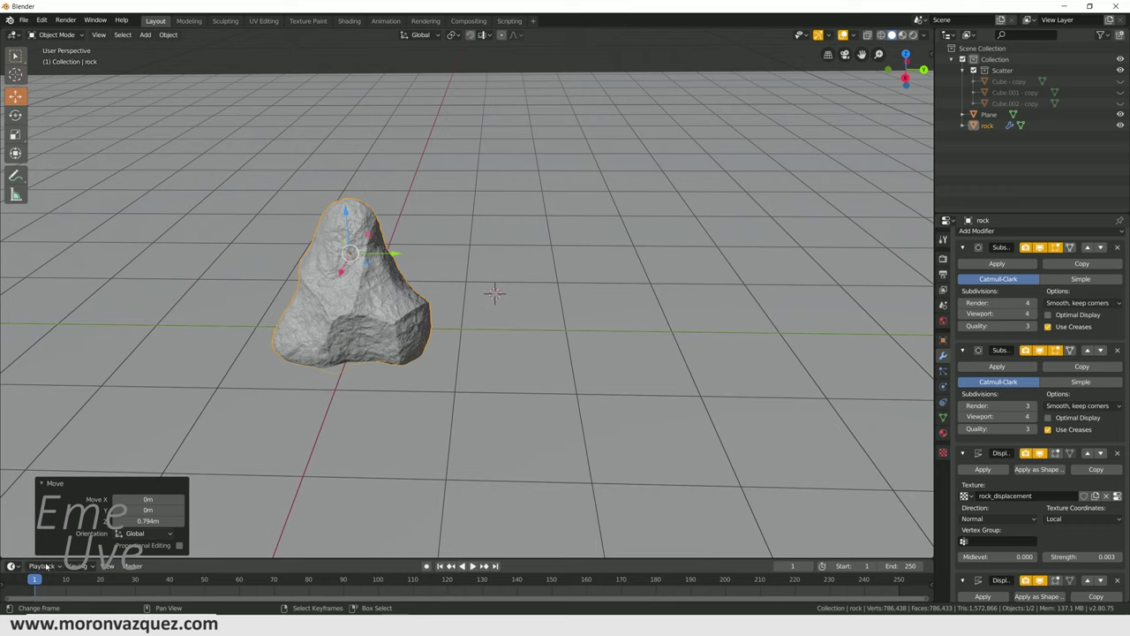
- Generate a second rock at the 3D cursor, toggling the seed option and widening X scale to 4.60
{"action": "key", "text": "shift+a"}
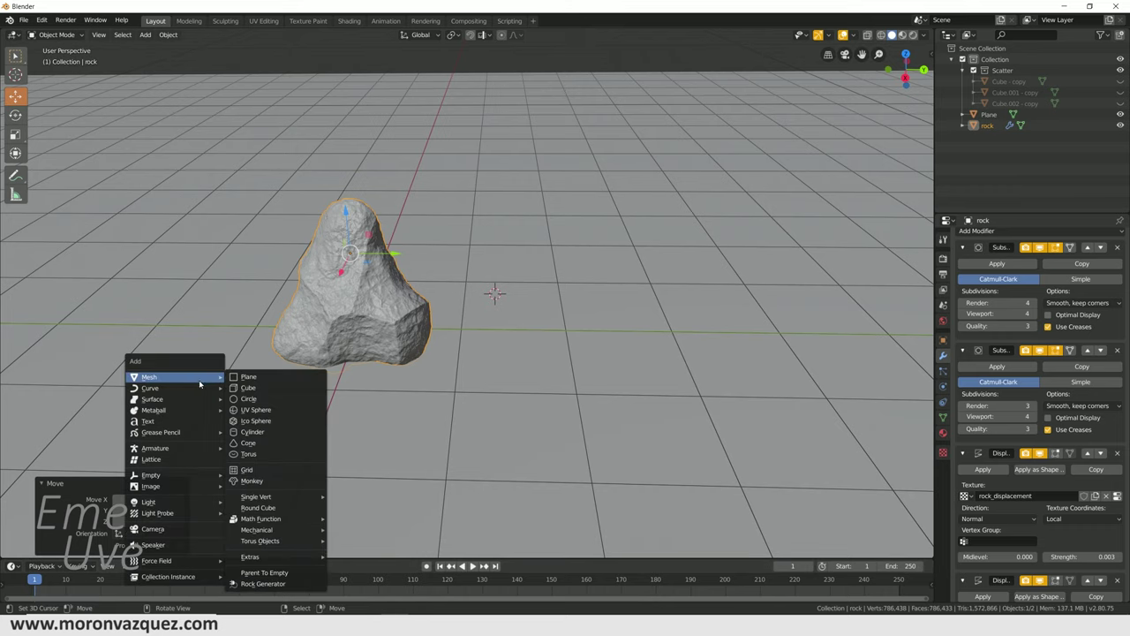
{"action": "left_click", "coordinate": [263, 583]}
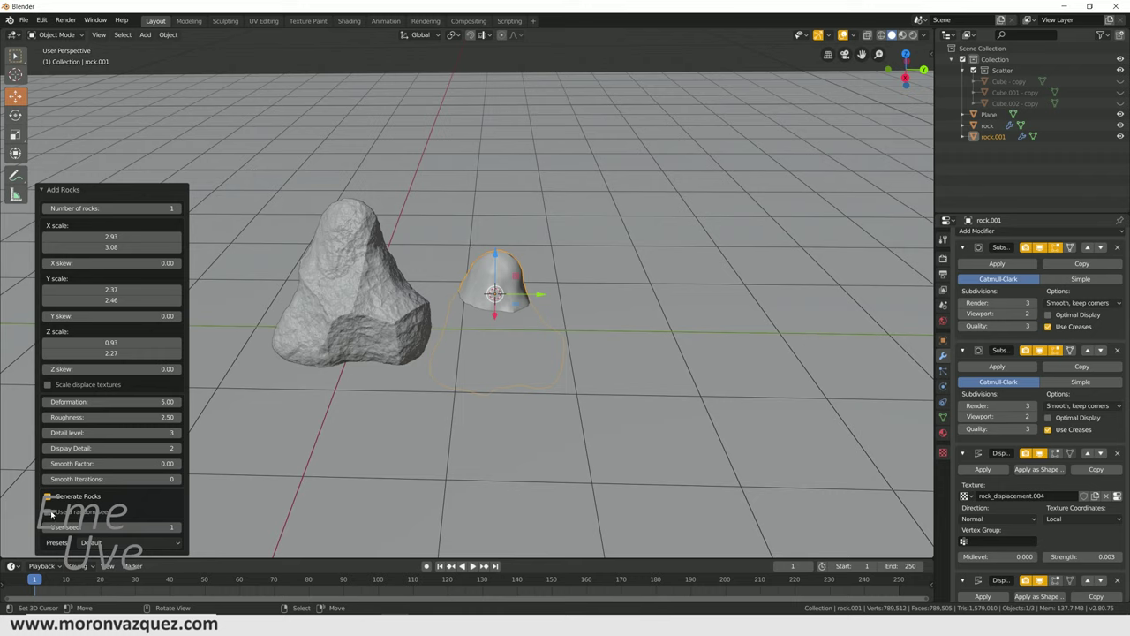
{"action": "left_click", "coordinate": [49, 512]}
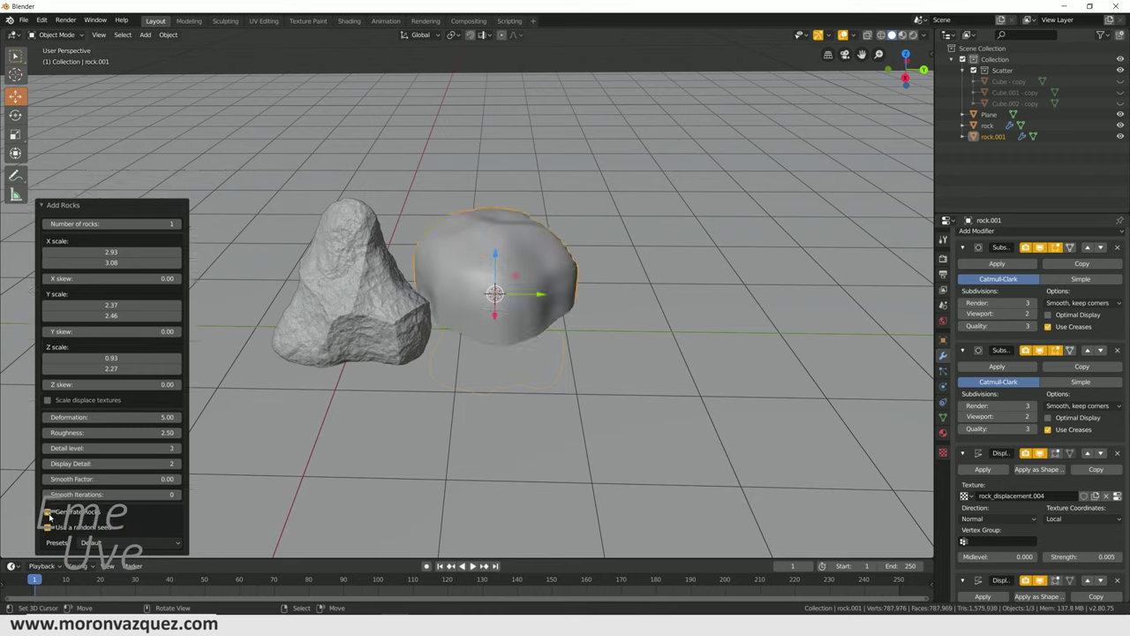
{"action": "left_click", "coordinate": [103, 257]}
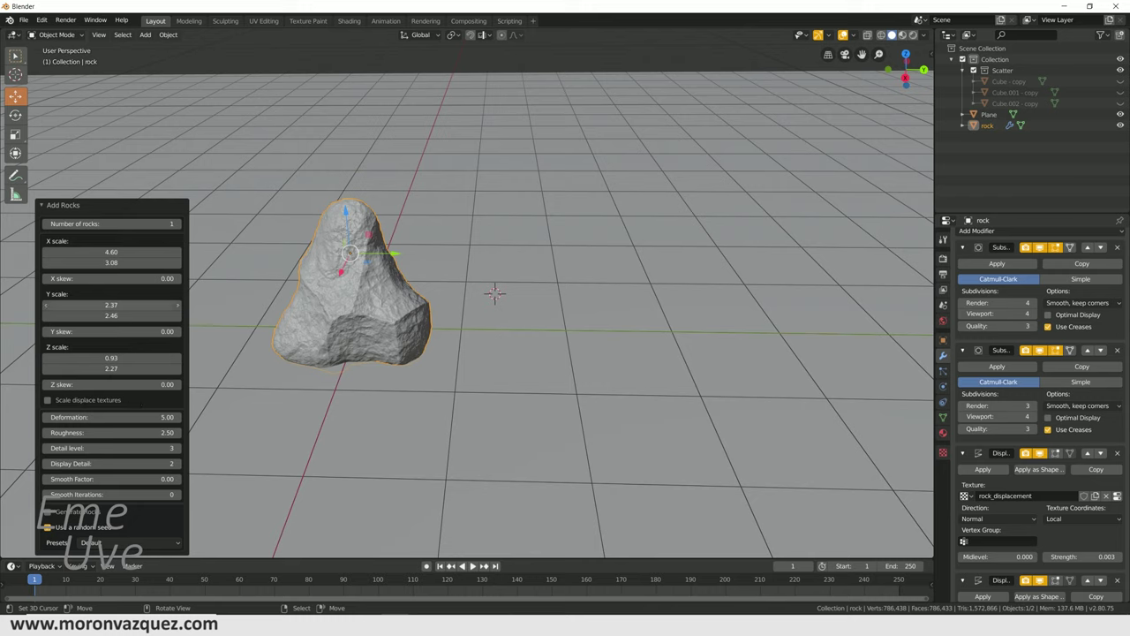
{"action": "left_click", "coordinate": [48, 529]}
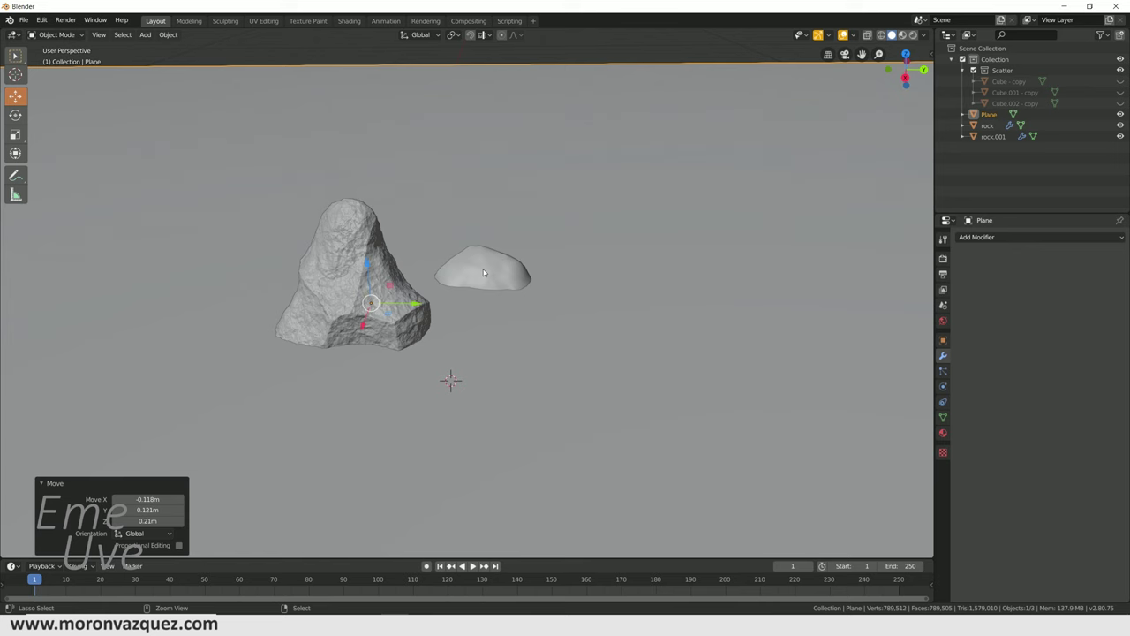
- Select rock.001 and move it up beside the first rock
{"action": "right_click", "coordinate": [592, 216], "text": "shift"}
{"action": "left_click", "coordinate": [470, 296]}
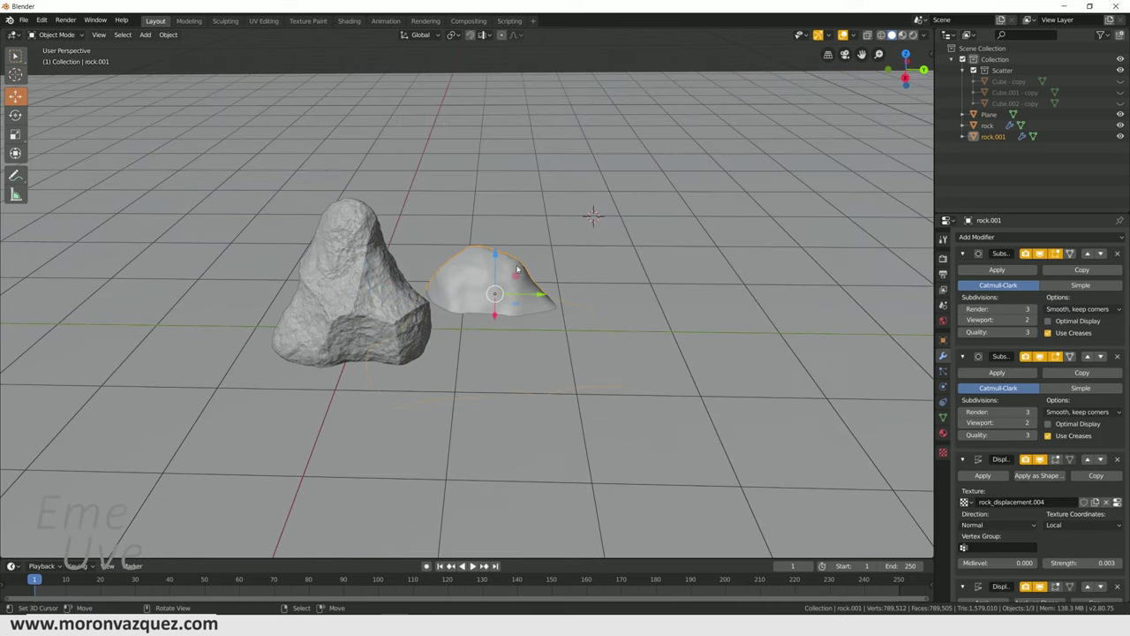
{"action": "key", "text": "g"}
{"action": "left_click", "coordinate": [510, 183]}
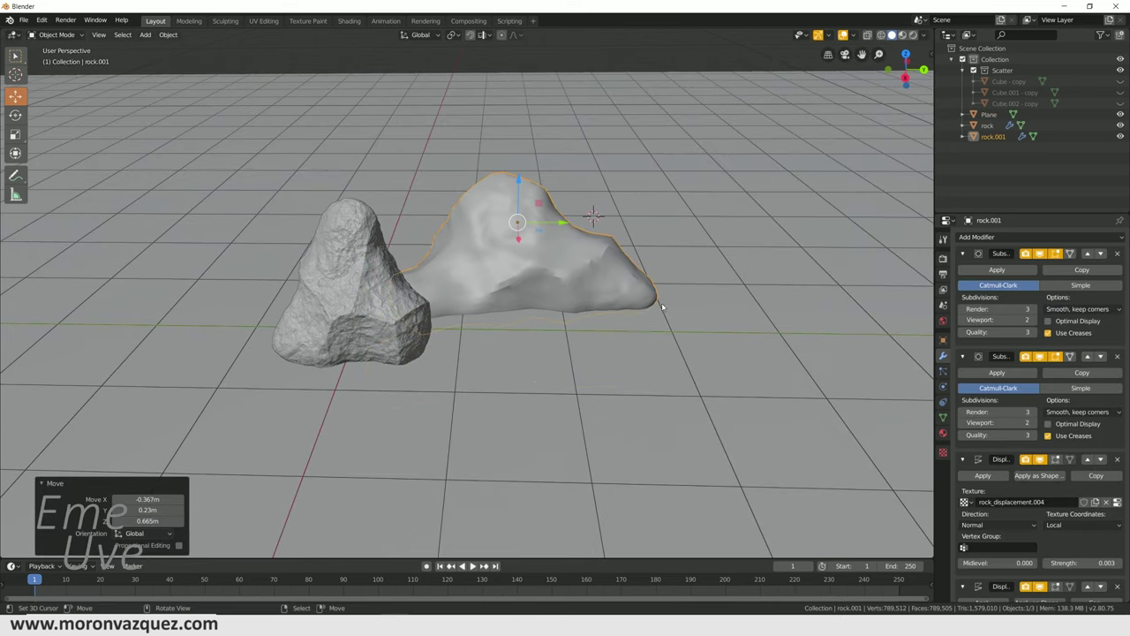
- Rotate rock.001 about −56.5° around Z and slide it against the first rock
{"action": "left_click", "coordinate": [15, 115]}
{"action": "left_click_drag", "start_coordinate": [534, 234], "coordinate": [522, 248]}
{"action": "left_click", "coordinate": [15, 96]}
{"action": "left_click_drag", "start_coordinate": [558, 223], "coordinate": [527, 234]}
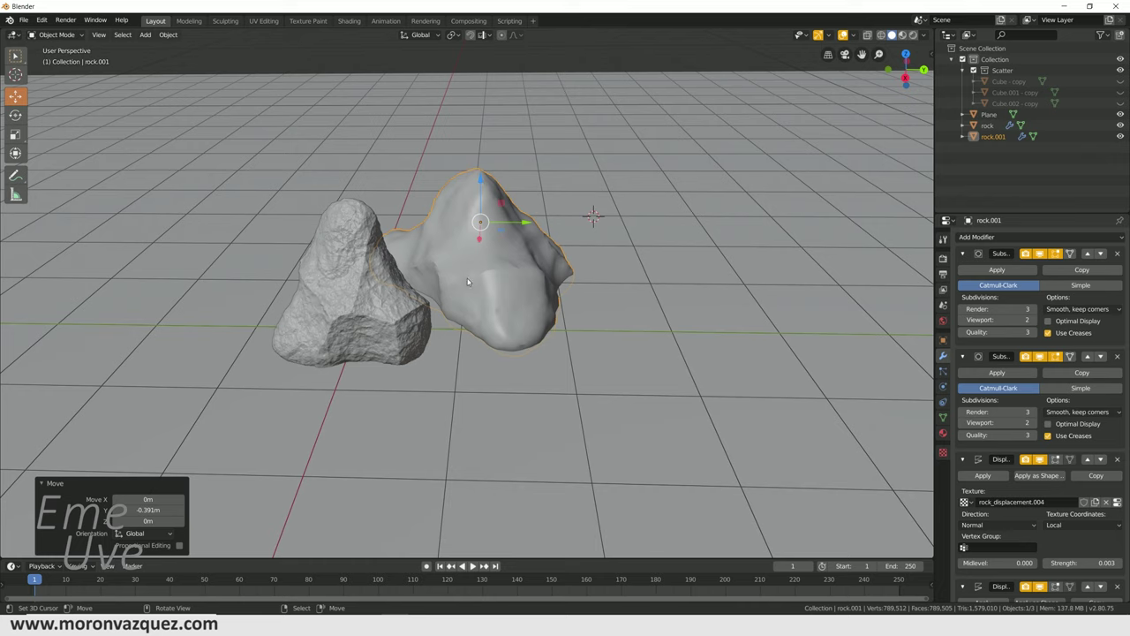
- Sink rock.001 0.106 m and raise its Subdivision viewport and render levels to 5
{"action": "left_click_drag", "start_coordinate": [481, 181], "coordinate": [480, 192]}
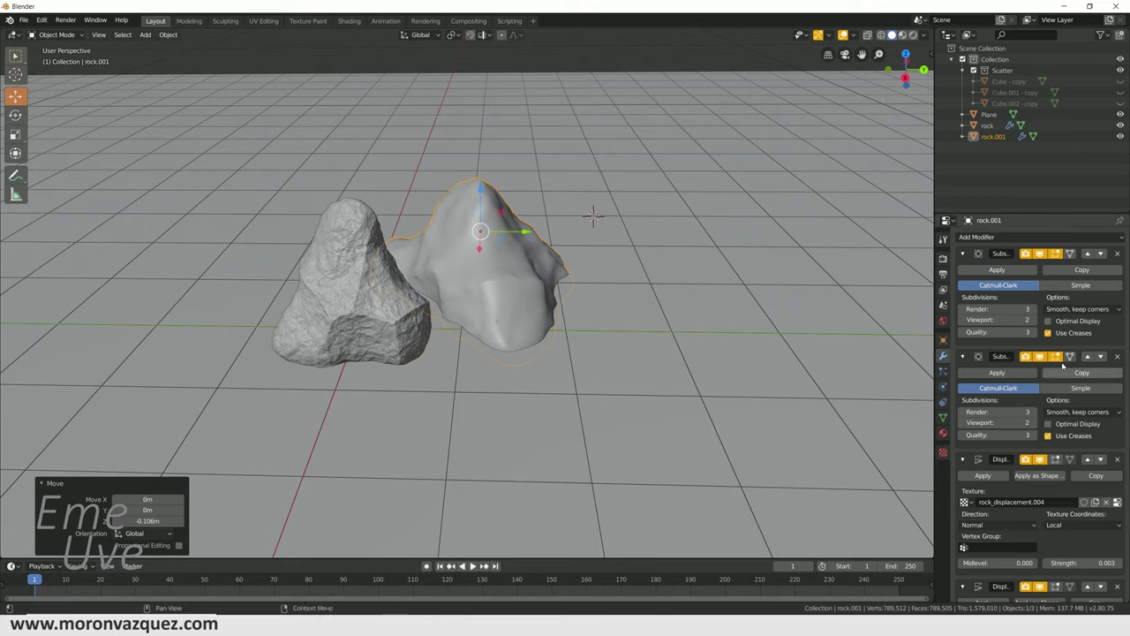
{"action": "left_click", "coordinate": [1036, 323]}
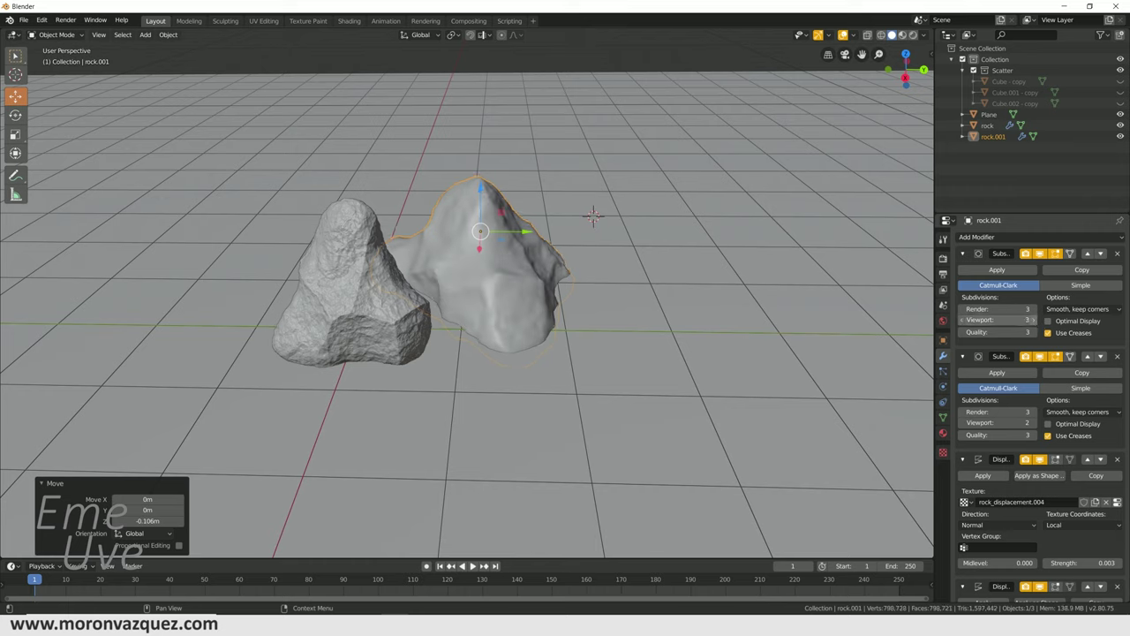
{"action": "left_click", "coordinate": [1035, 423]}
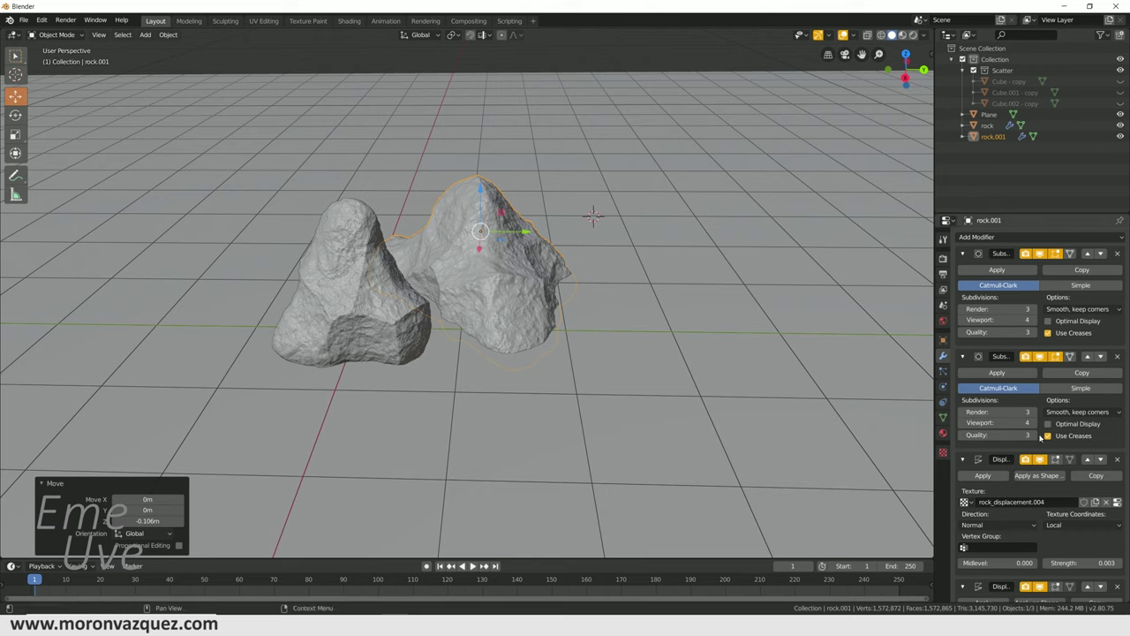
{"action": "left_click", "coordinate": [1035, 424]}
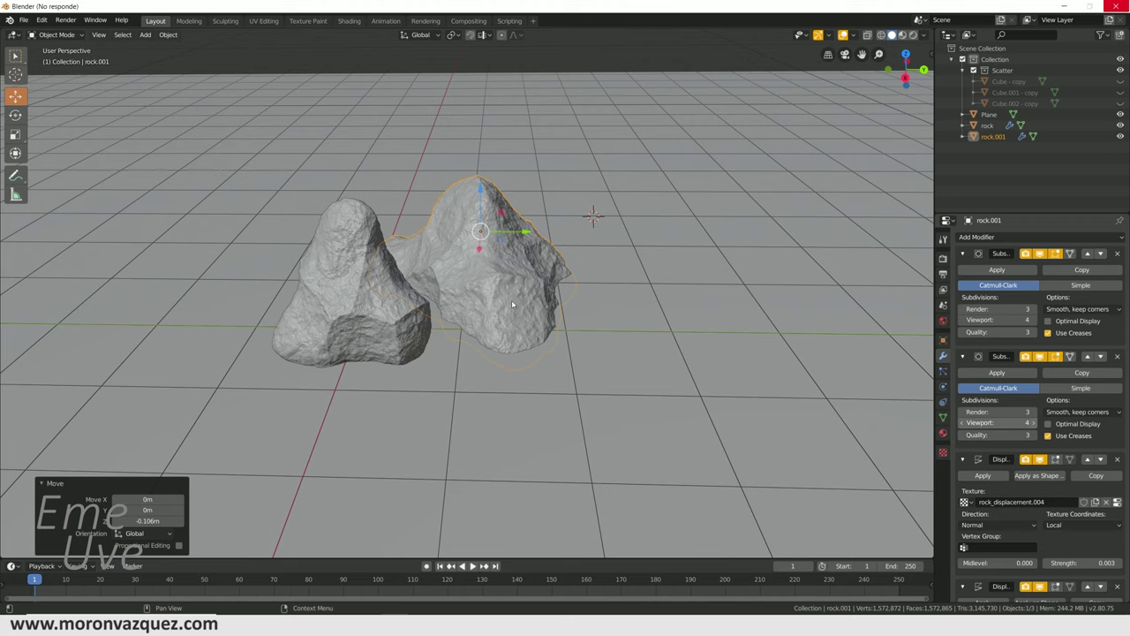
{"action": "middle_click_drag", "start_coordinate": [511, 301], "coordinate": [516, 283]}
{"action": "left_click", "coordinate": [1033, 422]}
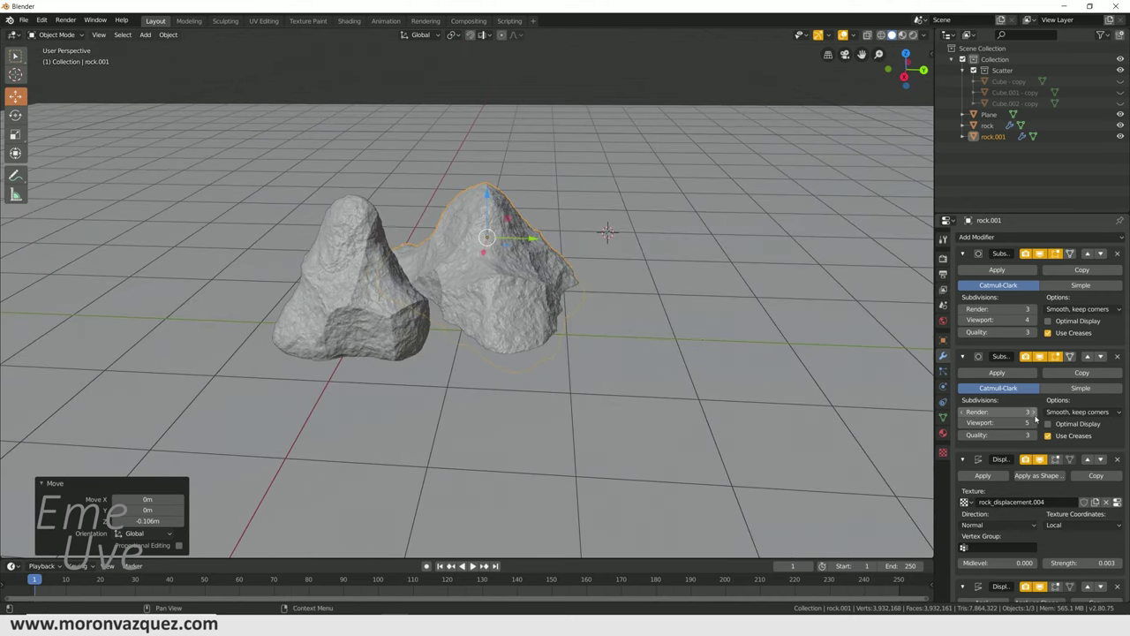
{"action": "left_click", "coordinate": [1033, 413]}
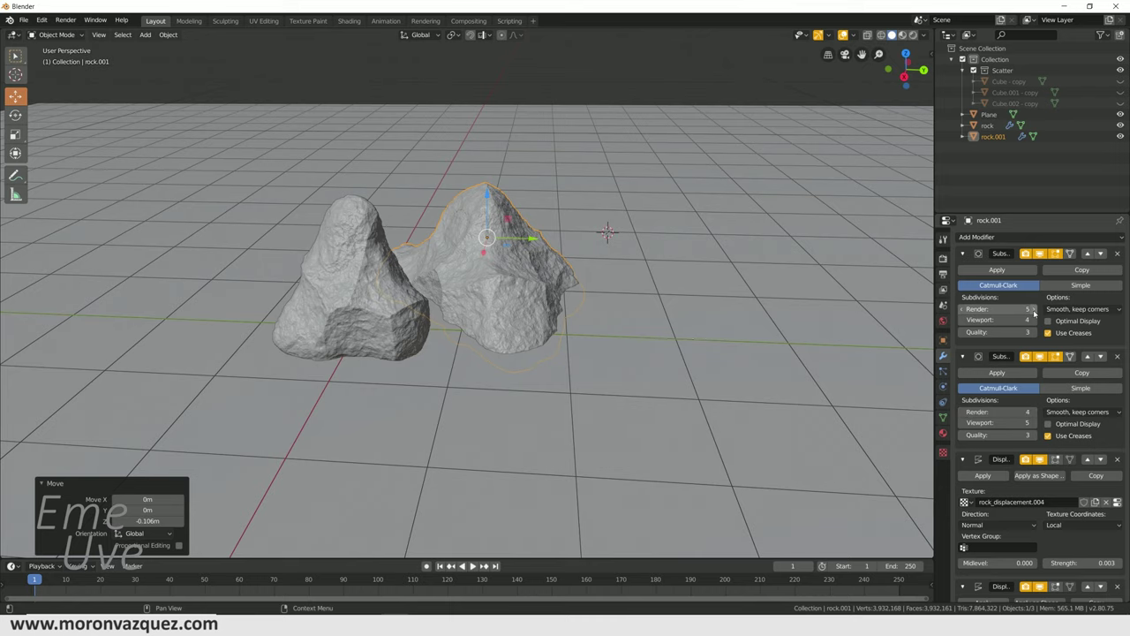
- Zoom out and place the 3D cursor on open ground for a new object
{"action": "scroll", "coordinate": [609, 314], "scroll_direction": "down", "scroll_amount": 2}
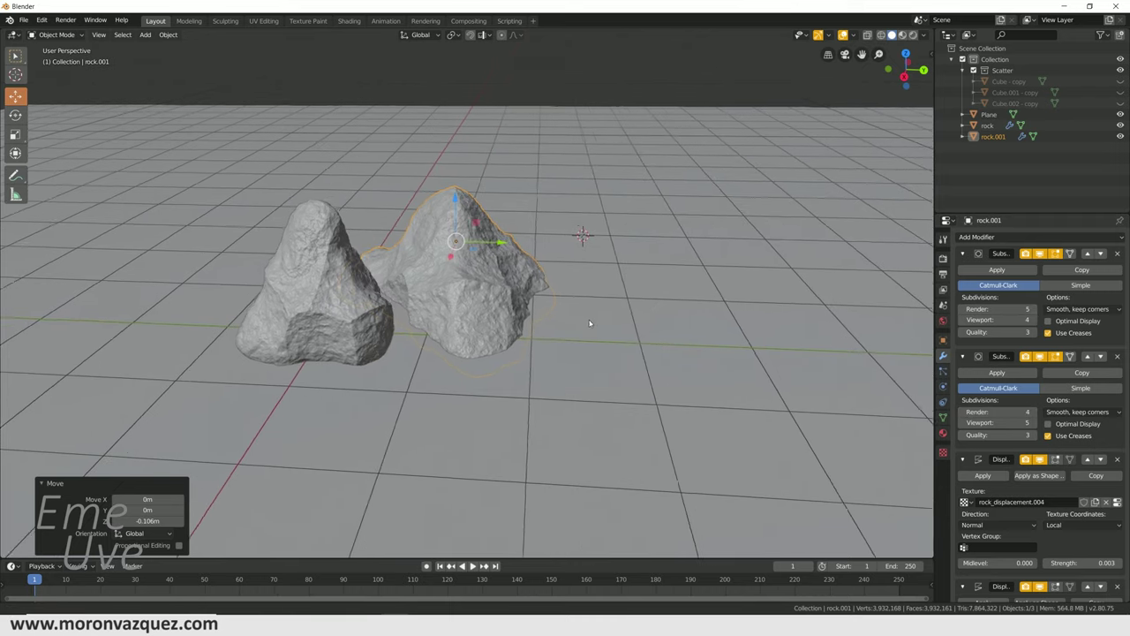
{"action": "scroll", "coordinate": [676, 323], "scroll_direction": "down", "scroll_amount": 2}
{"action": "scroll", "coordinate": [724, 319], "scroll_direction": "down", "scroll_amount": 2}
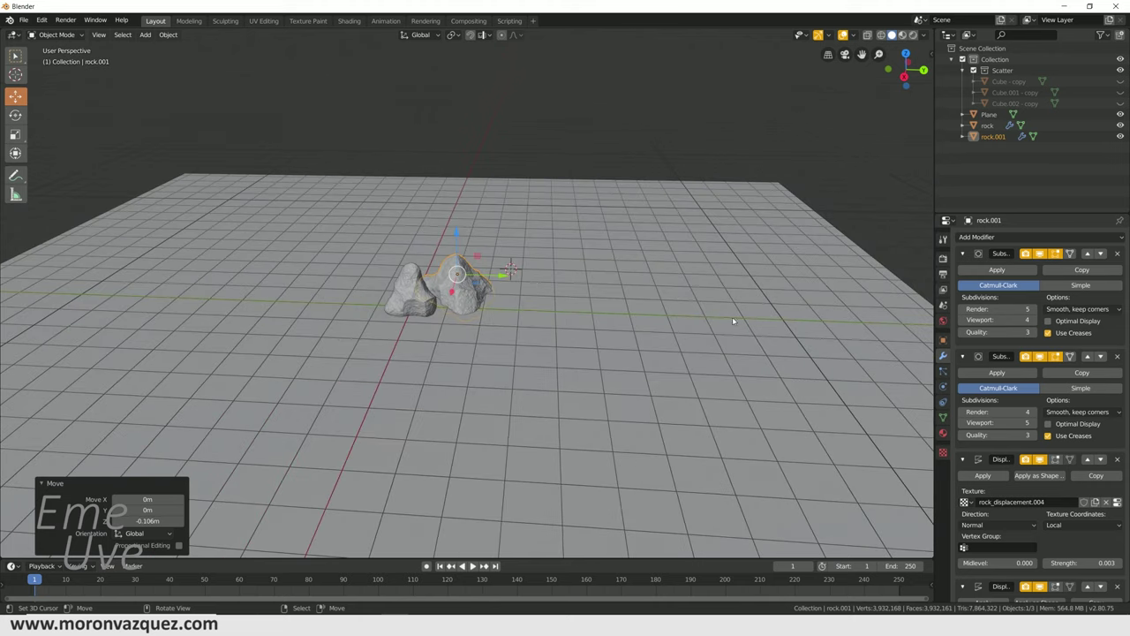
{"action": "middle_click_drag", "start_coordinate": [406, 505], "coordinate": [304, 303]}
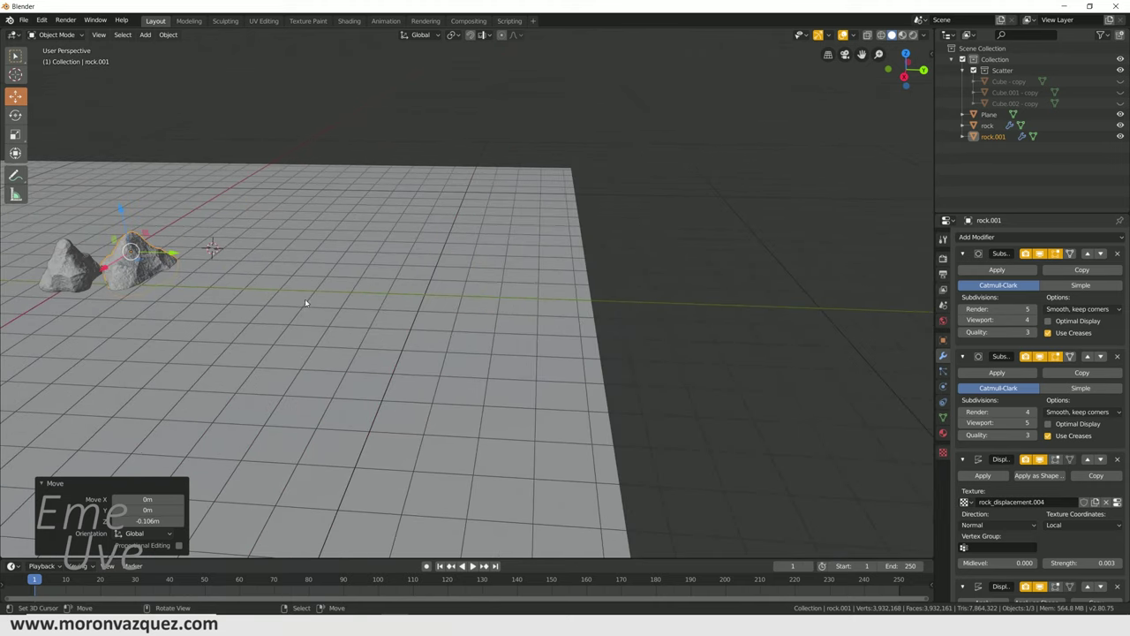
{"action": "right_click", "coordinate": [672, 304], "text": "shift"}
{"action": "key", "text": "shift+a"}
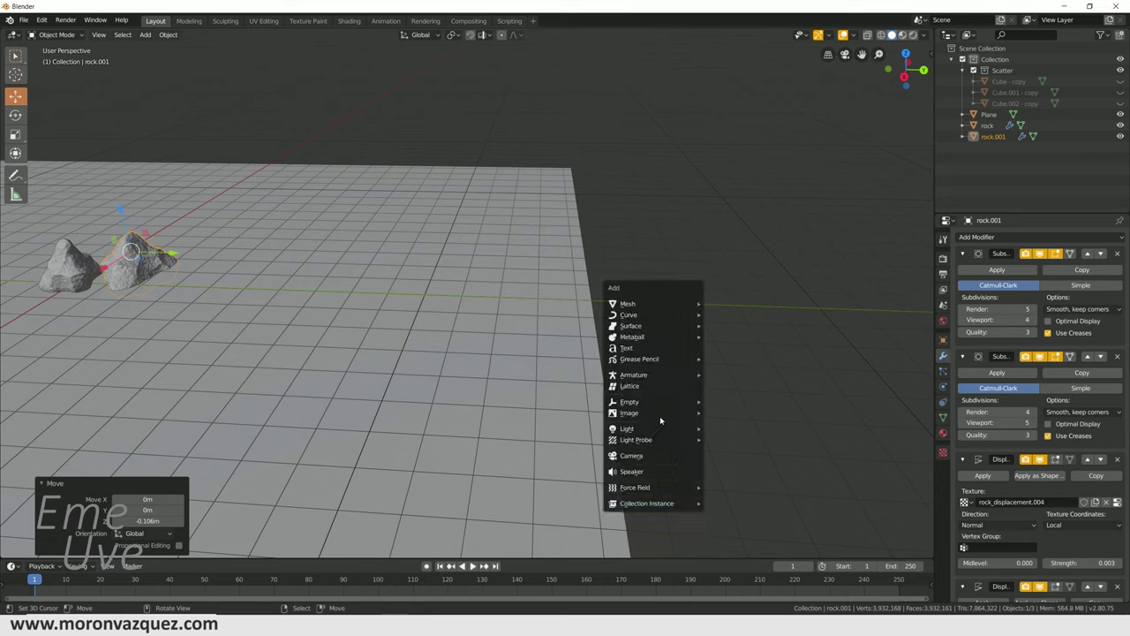
{"action": "mouse_move", "coordinate": [628, 303]}
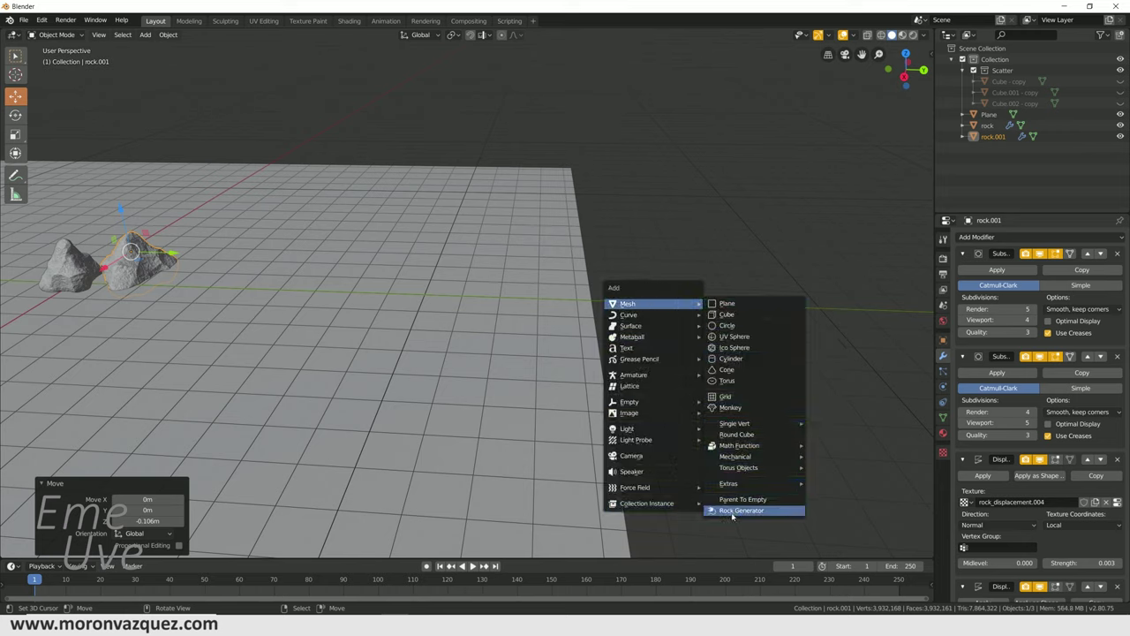
- Generate a third rock, rock.002, with the Rock Generator at the 3D cursor
{"action": "left_click", "coordinate": [742, 511]}
{"action": "scroll", "coordinate": [494, 285], "scroll_direction": "up", "scroll_amount": 2}
{"action": "middle_click_drag", "start_coordinate": [494, 285], "coordinate": [256, 255]}
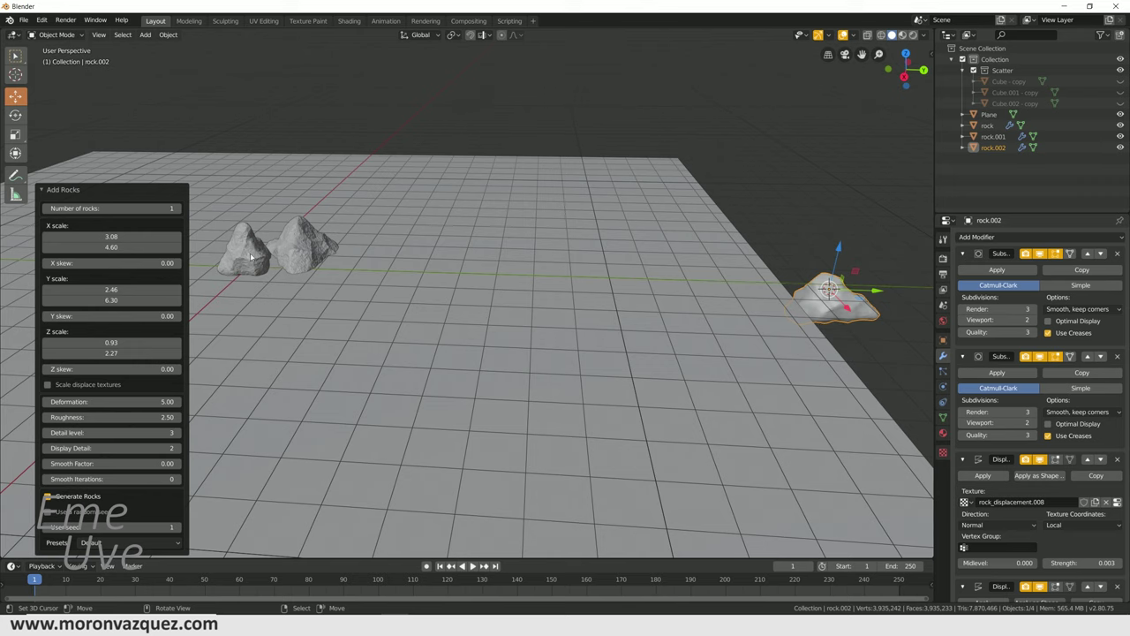
{"action": "middle_click_drag", "start_coordinate": [765, 285], "coordinate": [663, 277]}
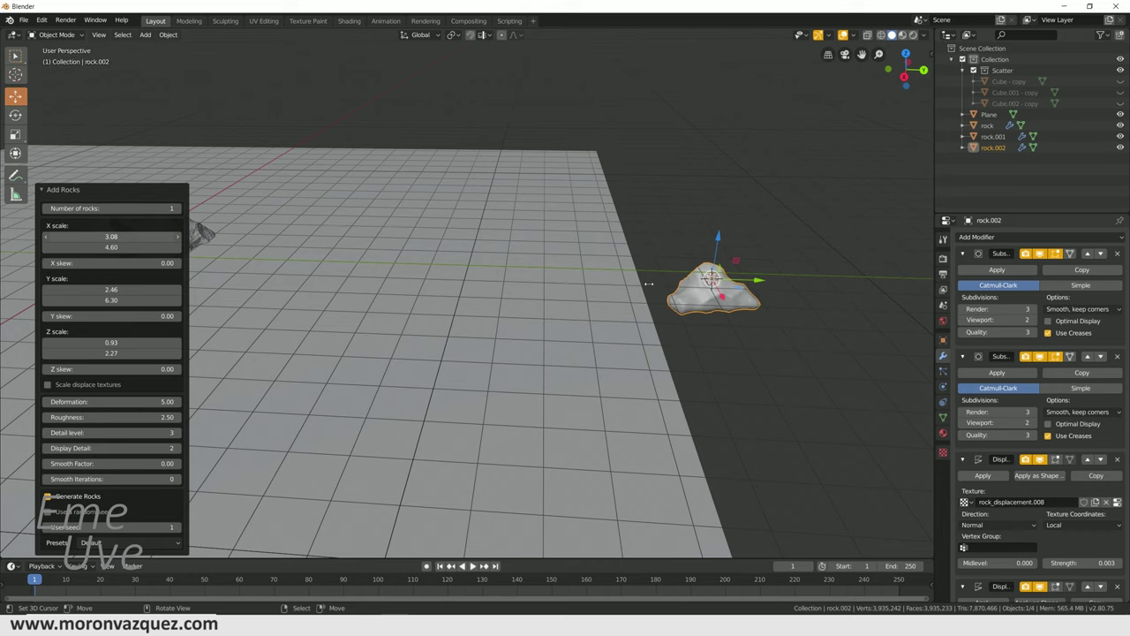
- Slide the ground plane 1.05 m along the X axis
{"action": "left_click", "coordinate": [491, 241]}
{"action": "key", "text": "g"}
{"action": "key", "text": "x"}
{"action": "left_click", "coordinate": [415, 263]}
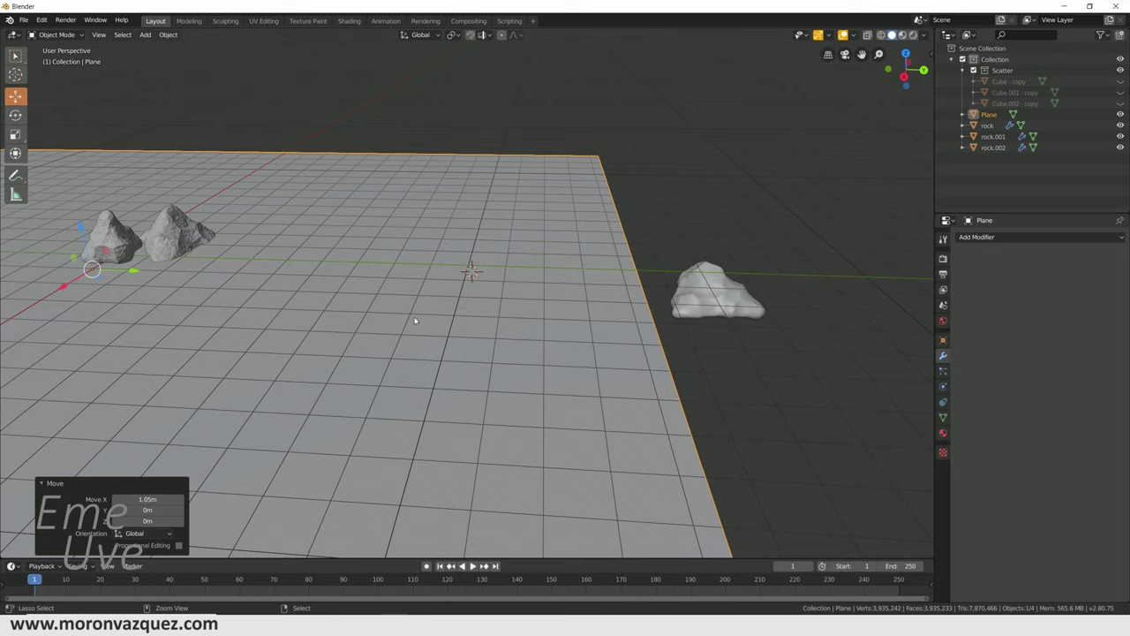
{"action": "left_click", "coordinate": [654, 283]}
{"action": "mouse_move", "coordinate": [416, 303]}
{"action": "middle_mouse_down"}
{"action": "mouse_move", "coordinate": [664, 345]}
{"action": "mouse_move", "coordinate": [530, 292]}
{"action": "middle_mouse_up"}
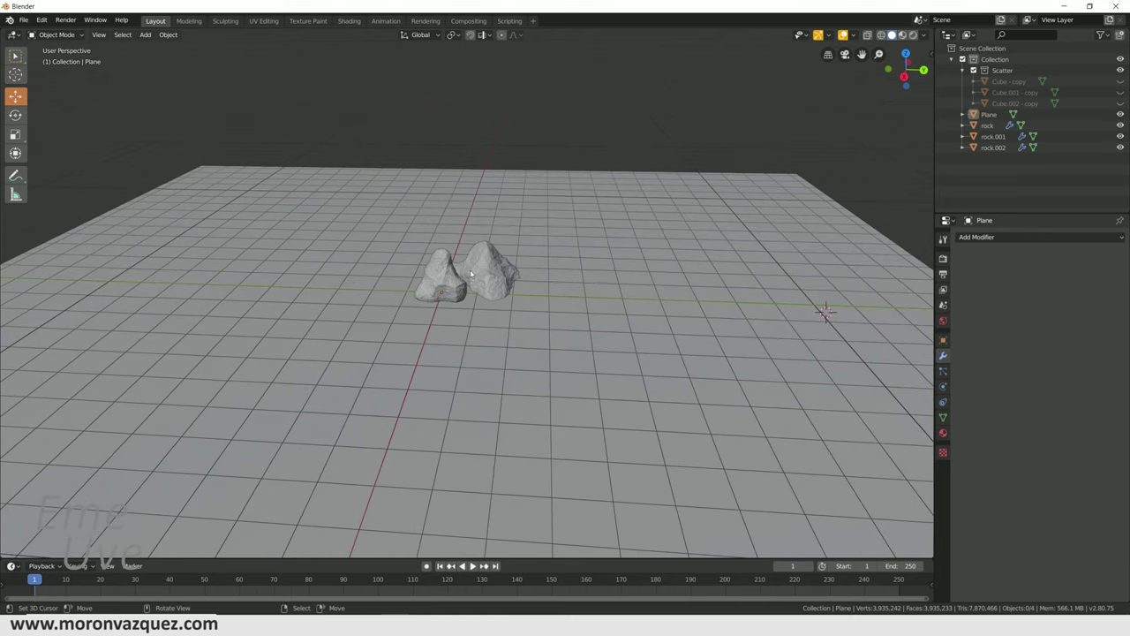
- Try moving rock.001, then undo that move
{"action": "left_click", "coordinate": [521, 296]}
{"action": "key", "text": "g"}
{"action": "left_click", "coordinate": [521, 280]}
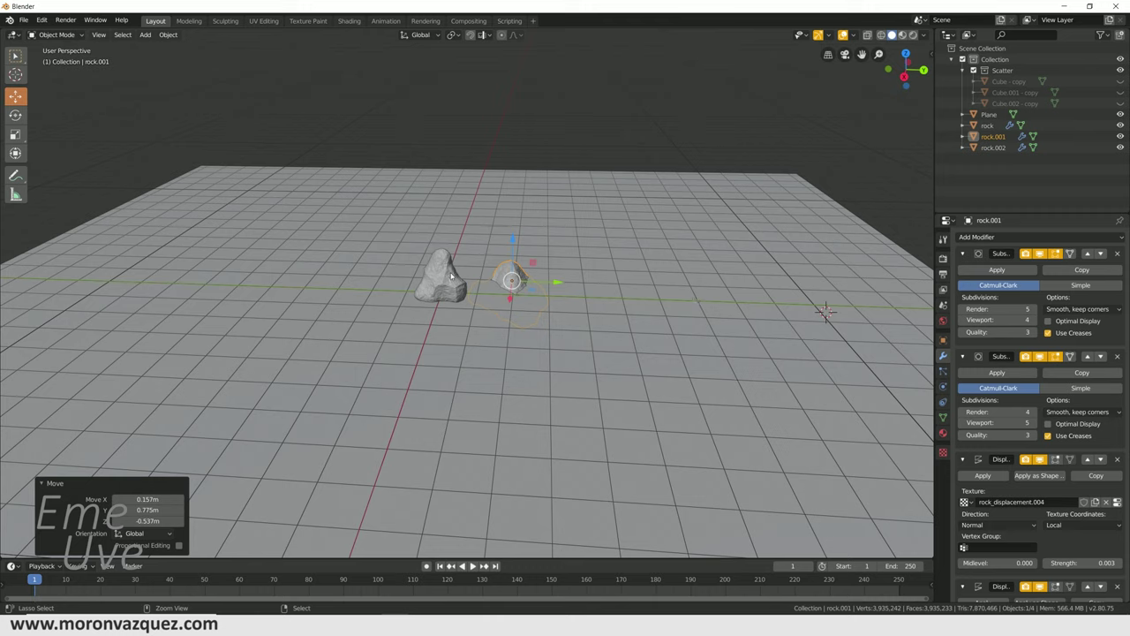
{"action": "key", "text": "ctrl+z"}
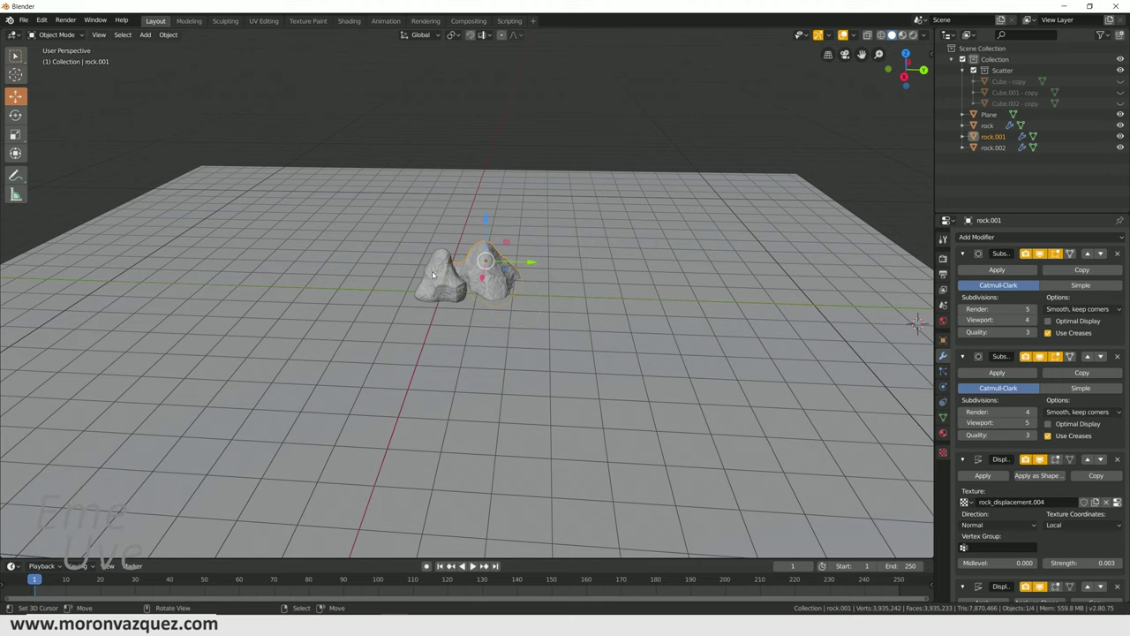
{"action": "scroll", "coordinate": [598, 294], "scroll_direction": "up", "scroll_amount": 2}
{"action": "scroll", "coordinate": [501, 276], "scroll_direction": "up", "scroll_amount": 3}
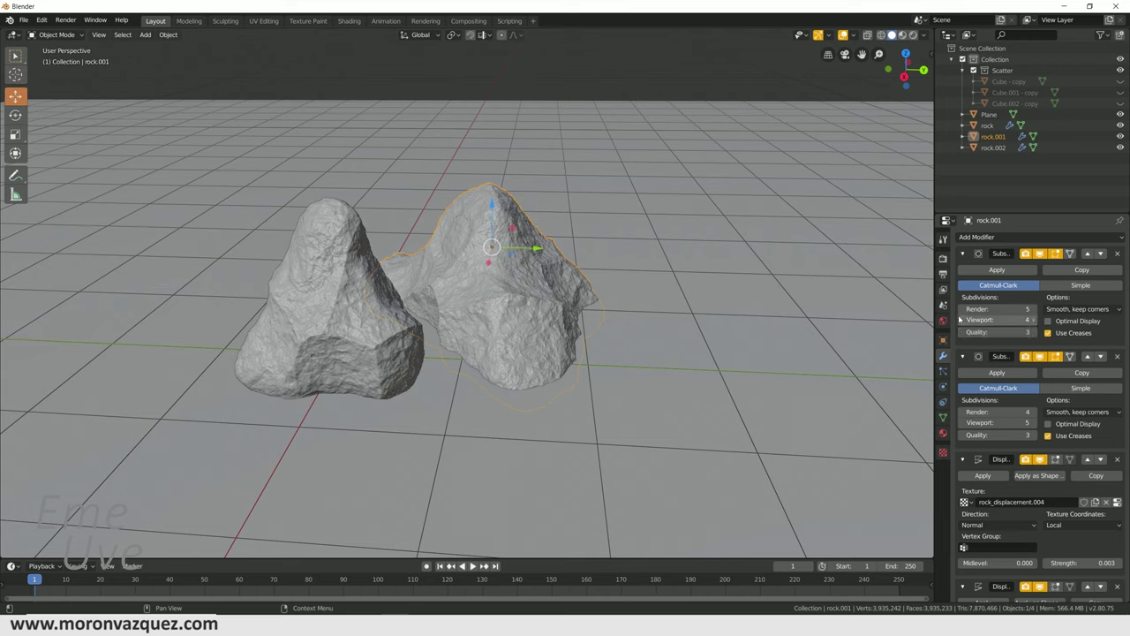
- Lower both Subdivision modifiers' viewport levels to 2 on the two large rocks
{"action": "left_click_drag", "start_coordinate": [961, 427], "coordinate": [991, 359]}
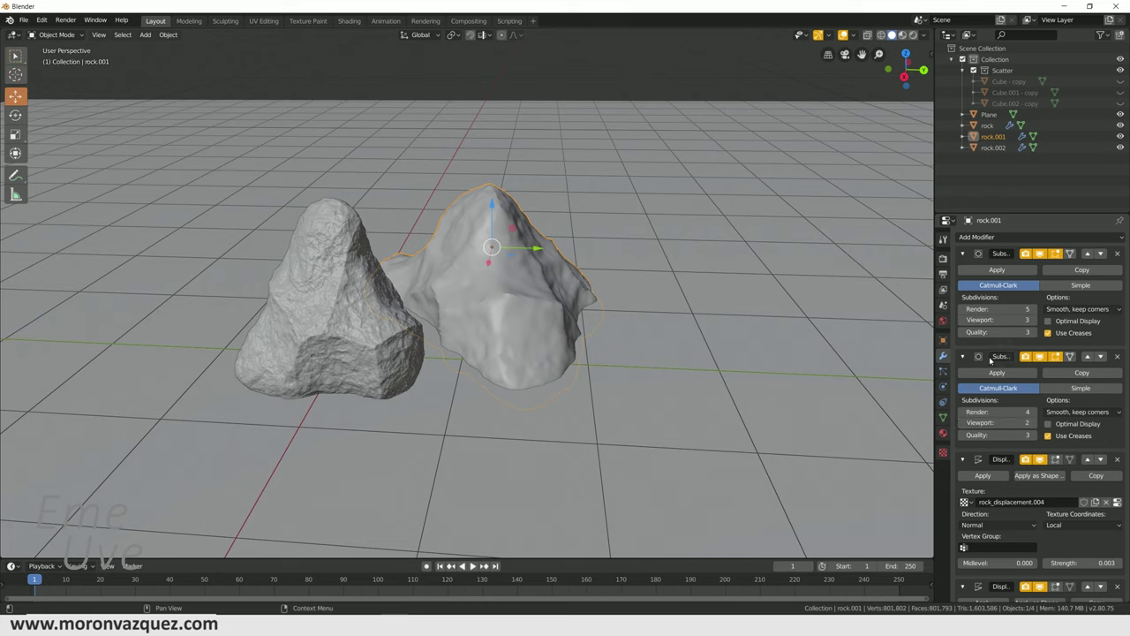
{"action": "left_click", "coordinate": [964, 320]}
{"action": "left_click", "coordinate": [374, 312]}
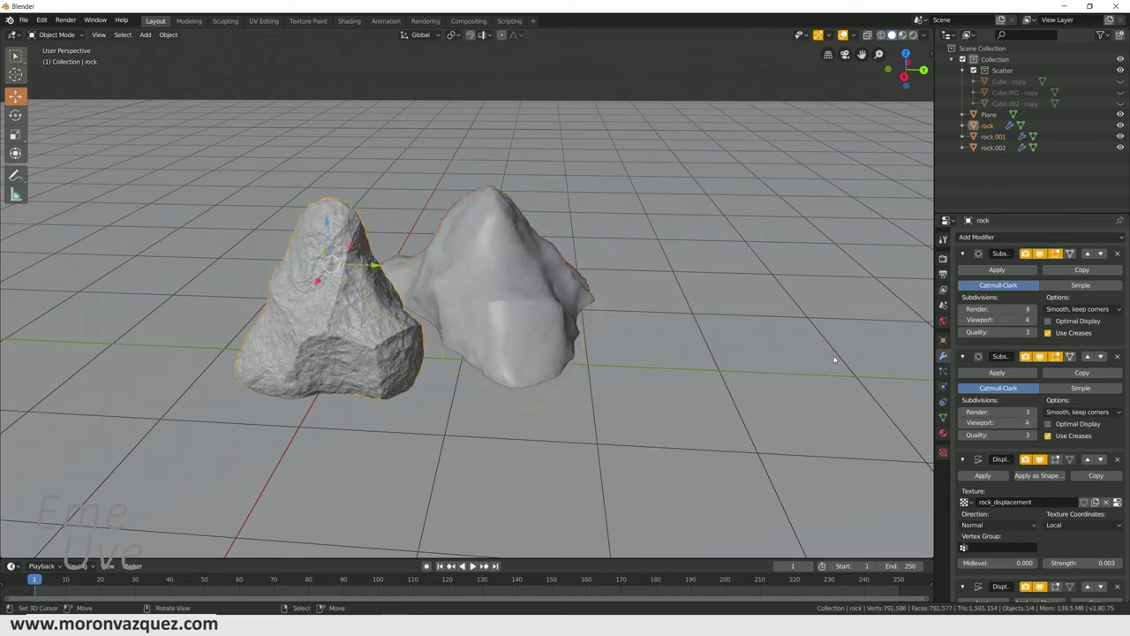
{"action": "left_click", "coordinate": [964, 320]}
{"action": "left_click", "coordinate": [964, 320]}
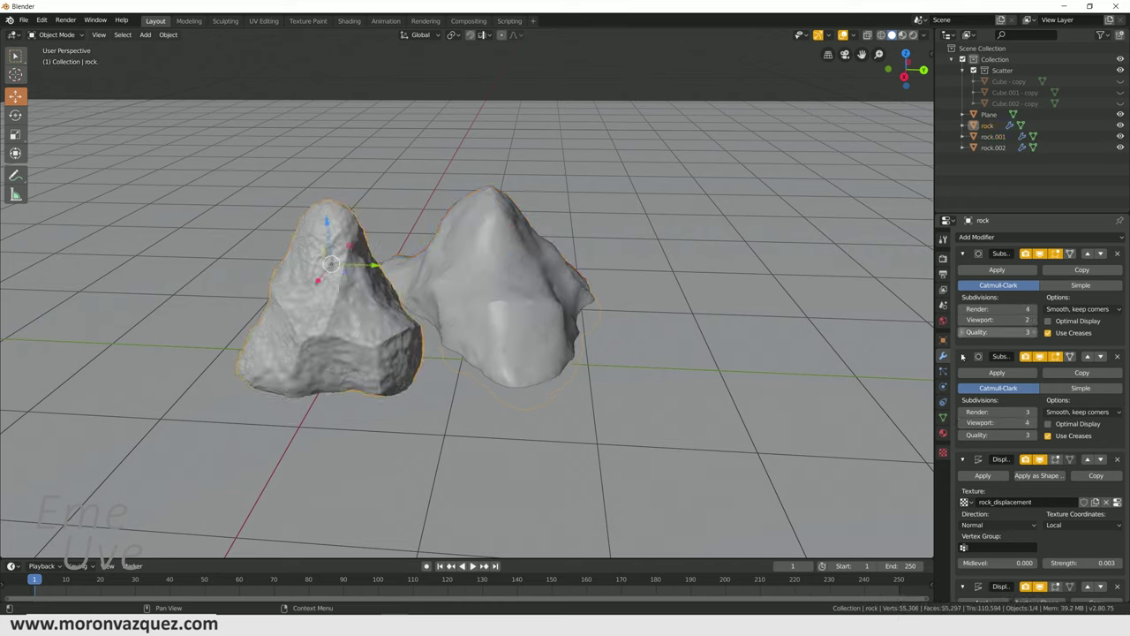
{"action": "left_click", "coordinate": [962, 422]}
{"action": "left_click", "coordinate": [963, 422]}
- Select rock.002 and clear its location to the world origin with Alt+G
{"action": "scroll", "coordinate": [774, 378], "scroll_direction": "down", "scroll_amount": 3}
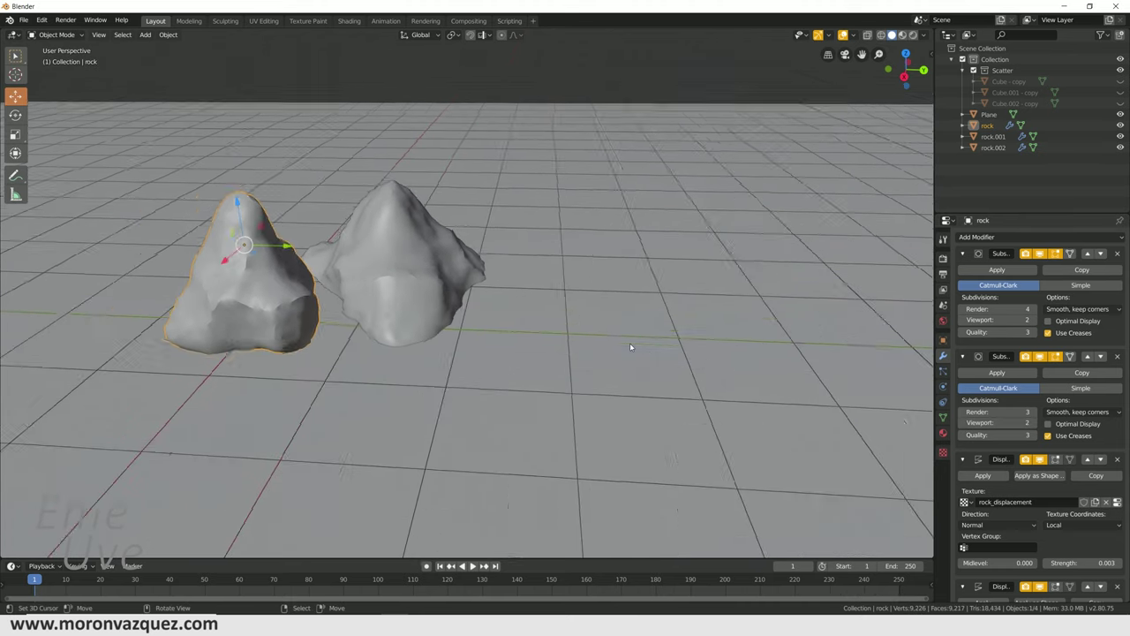
{"action": "middle_click_drag", "start_coordinate": [630, 343], "coordinate": [701, 365]}
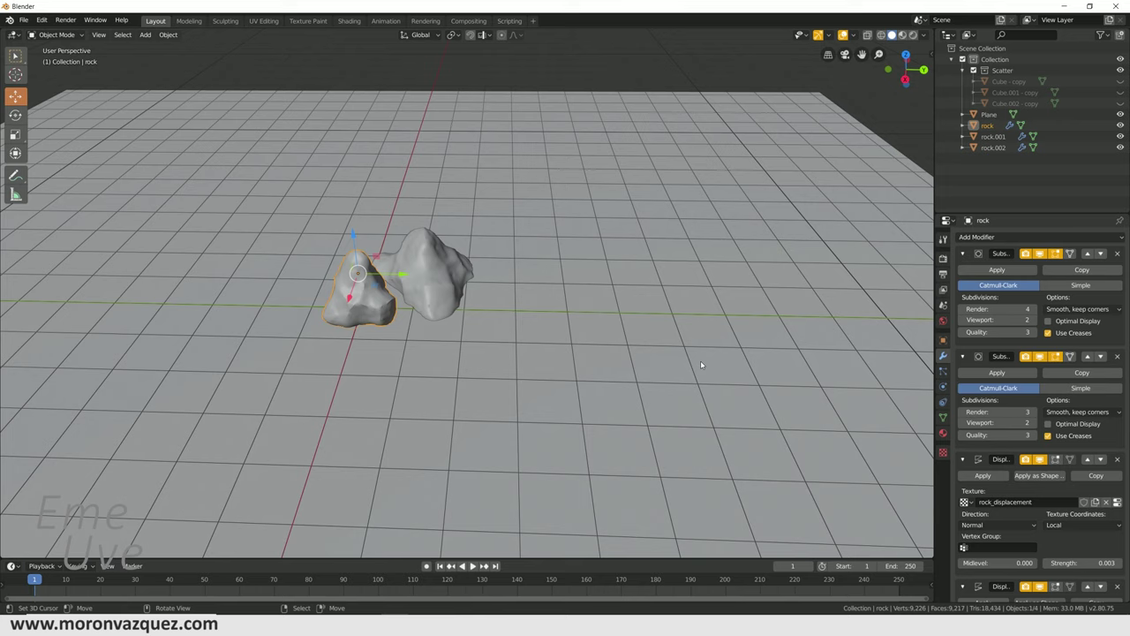
{"action": "scroll", "coordinate": [734, 312], "scroll_direction": "down", "scroll_amount": 3}
{"action": "mouse_move", "coordinate": [733, 312]}
{"action": "middle_mouse_down", "text": "shift"}
{"action": "mouse_move", "coordinate": [551, 297]}
{"action": "mouse_move", "coordinate": [727, 331]}
{"action": "middle_mouse_up", "text": "shift"}
{"action": "left_click", "coordinate": [551, 298]}
{"action": "key", "text": "alt+g"}
{"action": "middle_click_drag", "start_coordinate": [628, 308], "coordinate": [391, 279]}
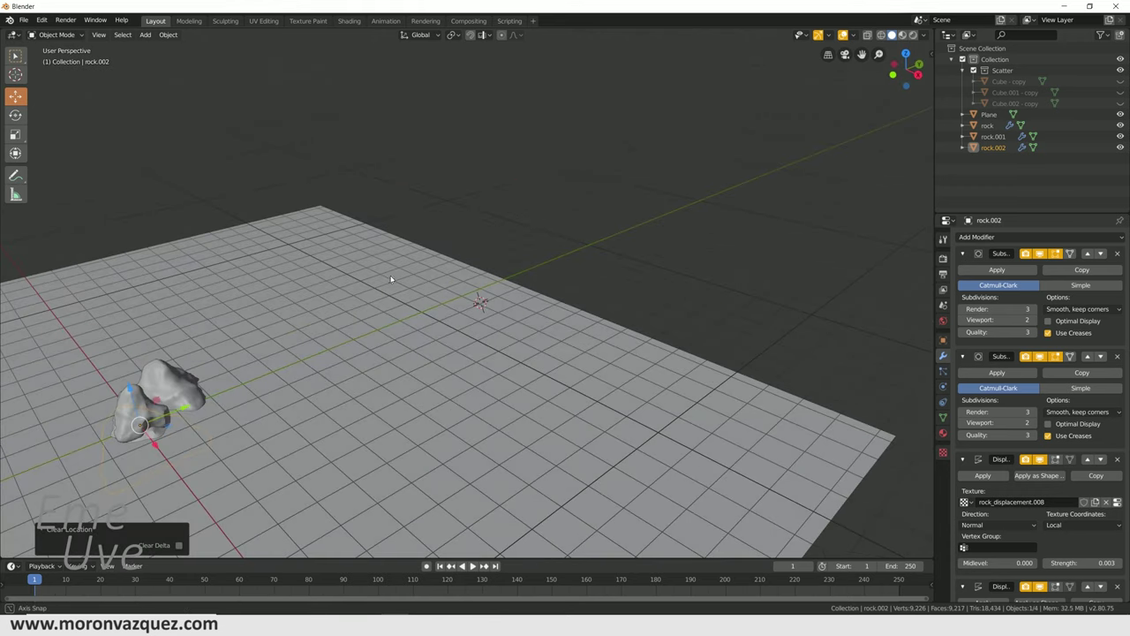
- Move rock.002 20.4 m along Y, then delete it
{"action": "key", "text": "g"}
{"action": "key", "text": "y"}
{"action": "left_click", "coordinate": [627, 243]}
{"action": "mouse_move", "coordinate": [724, 285]}
{"action": "middle_mouse_down"}
{"action": "mouse_move", "coordinate": [671, 300]}
{"action": "mouse_move", "coordinate": [694, 313]}
{"action": "middle_mouse_up"}
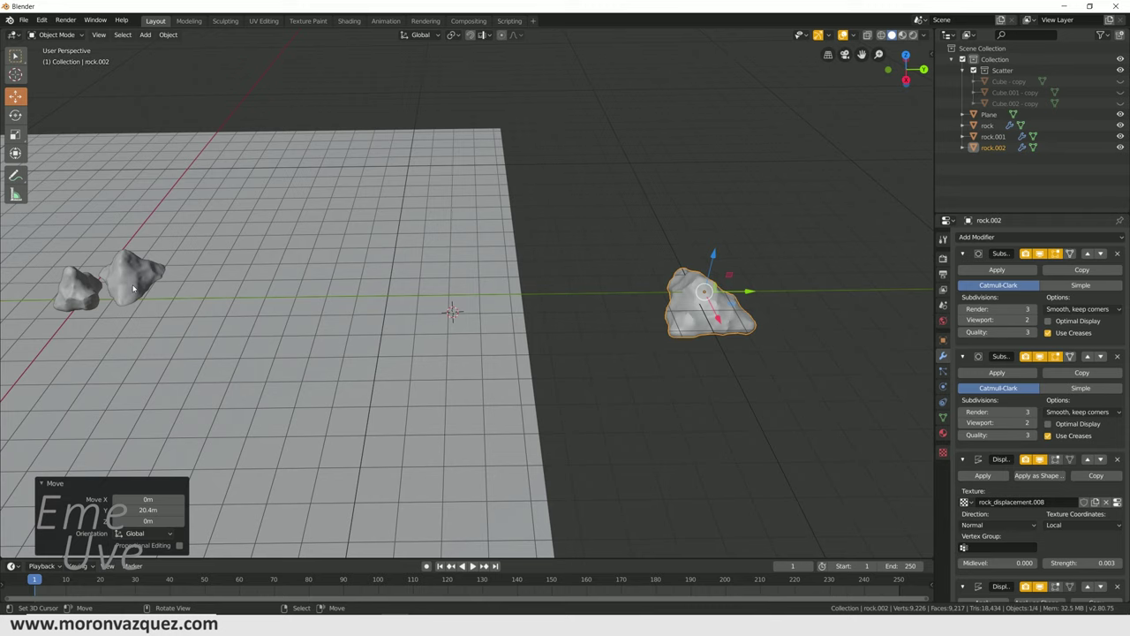
{"action": "key", "text": "x"}
{"action": "left_click", "coordinate": [706, 303]}
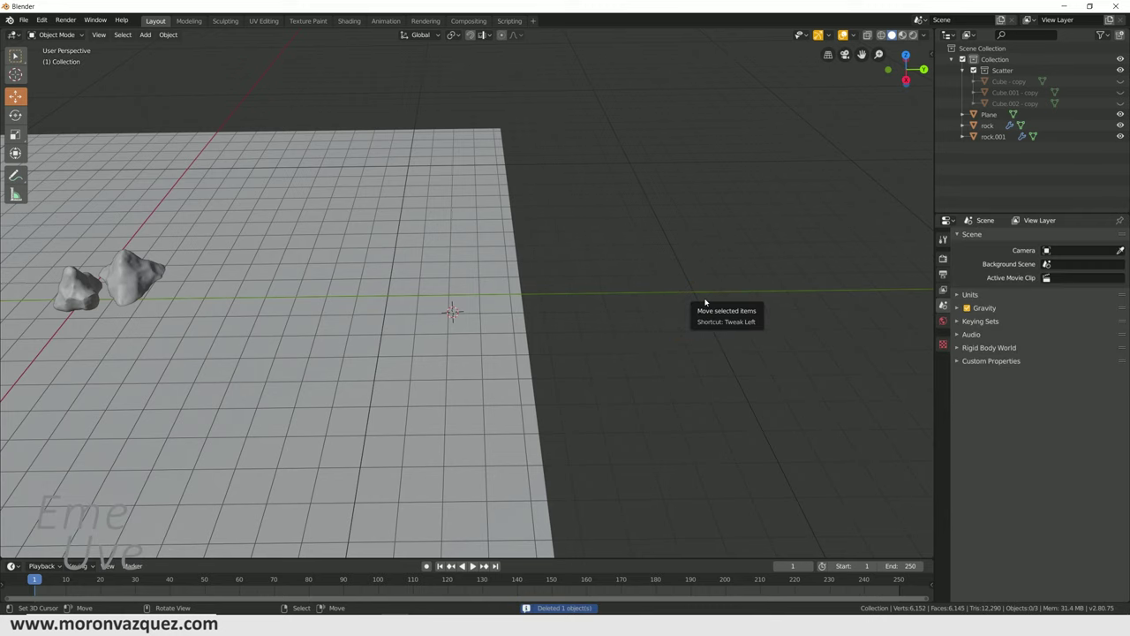
- Generate a randomly seeded rock.003, move it 4.91 m along Y and scale it to 0.391
{"action": "key", "text": "shift+a"}
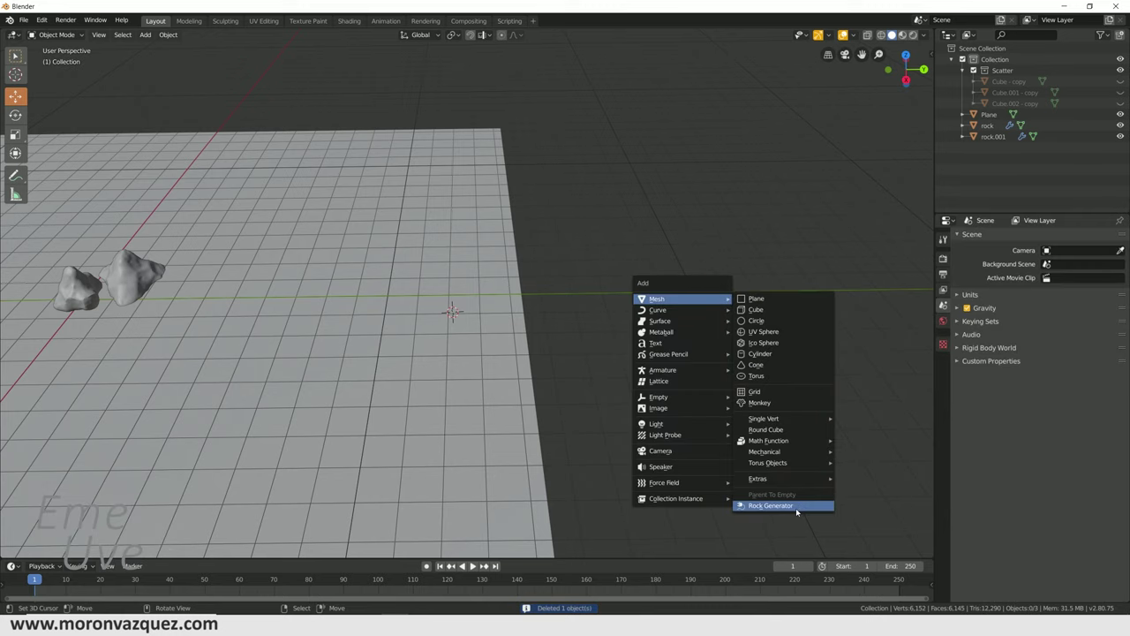
{"action": "left_click", "coordinate": [799, 507]}
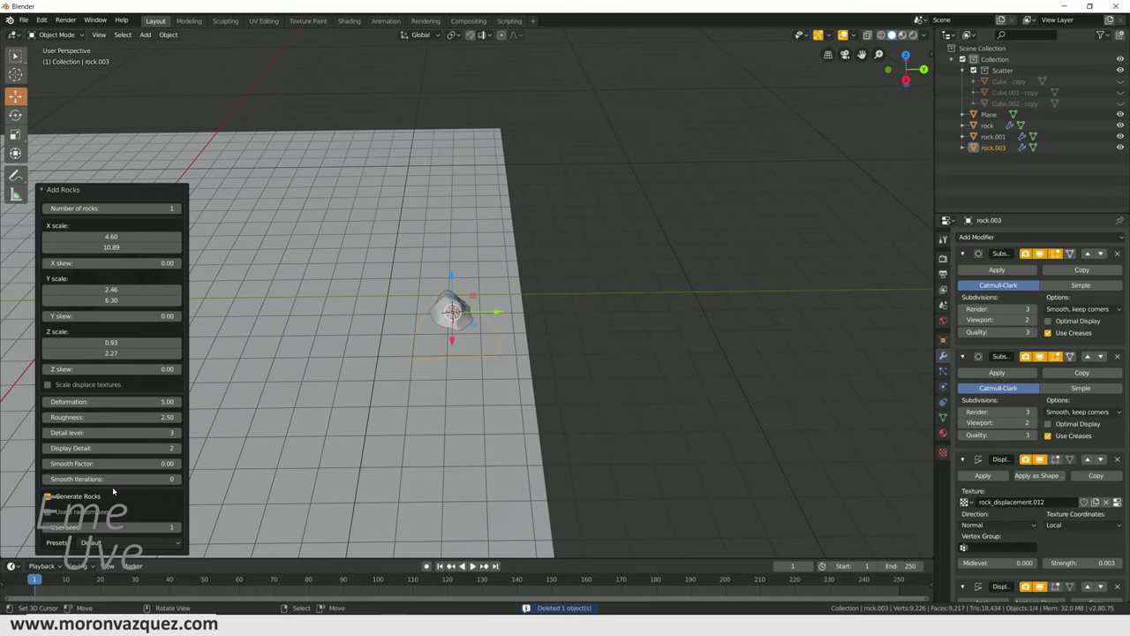
{"action": "left_click", "coordinate": [48, 512]}
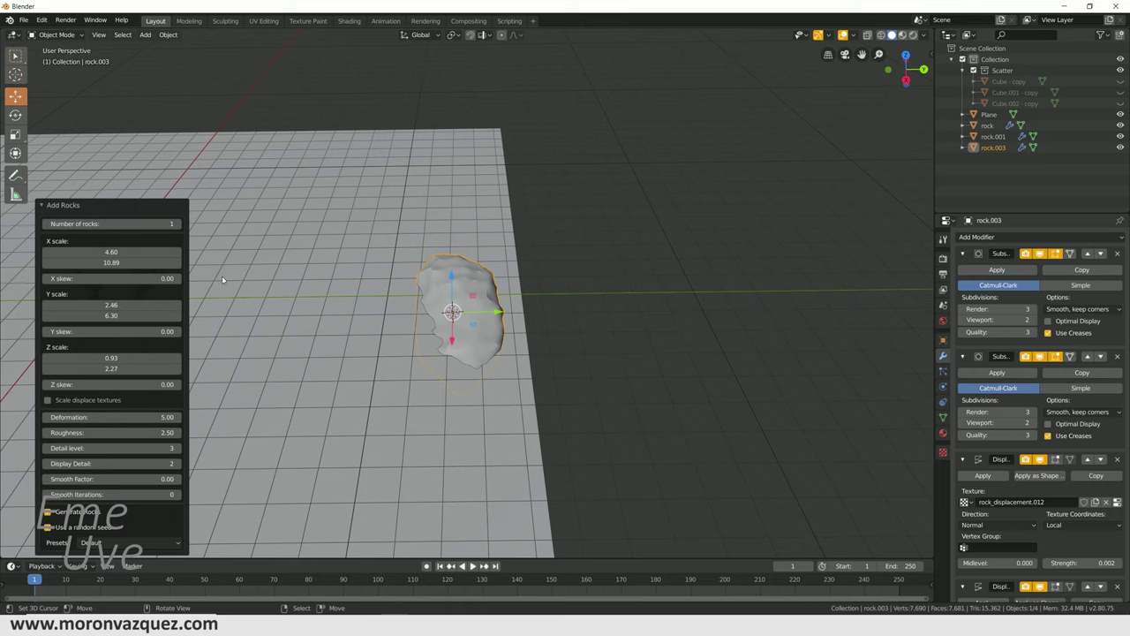
{"action": "left_click", "coordinate": [499, 311]}
{"action": "left_click_drag", "start_coordinate": [500, 311], "coordinate": [662, 304]}
{"action": "key", "text": "s"}
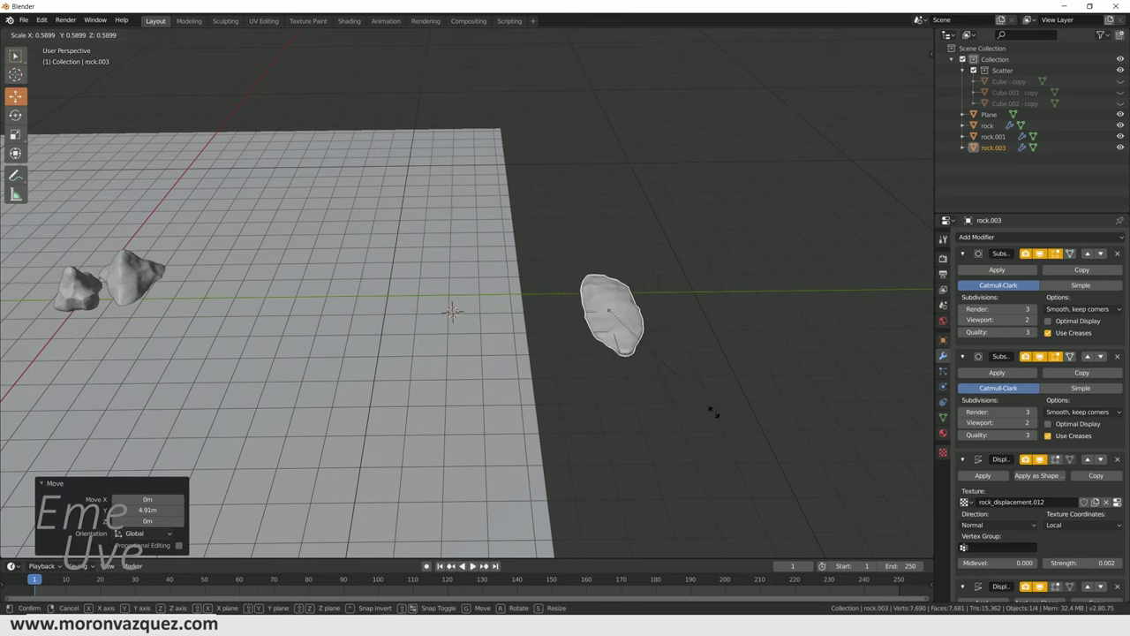
{"action": "left_click", "coordinate": [679, 381]}
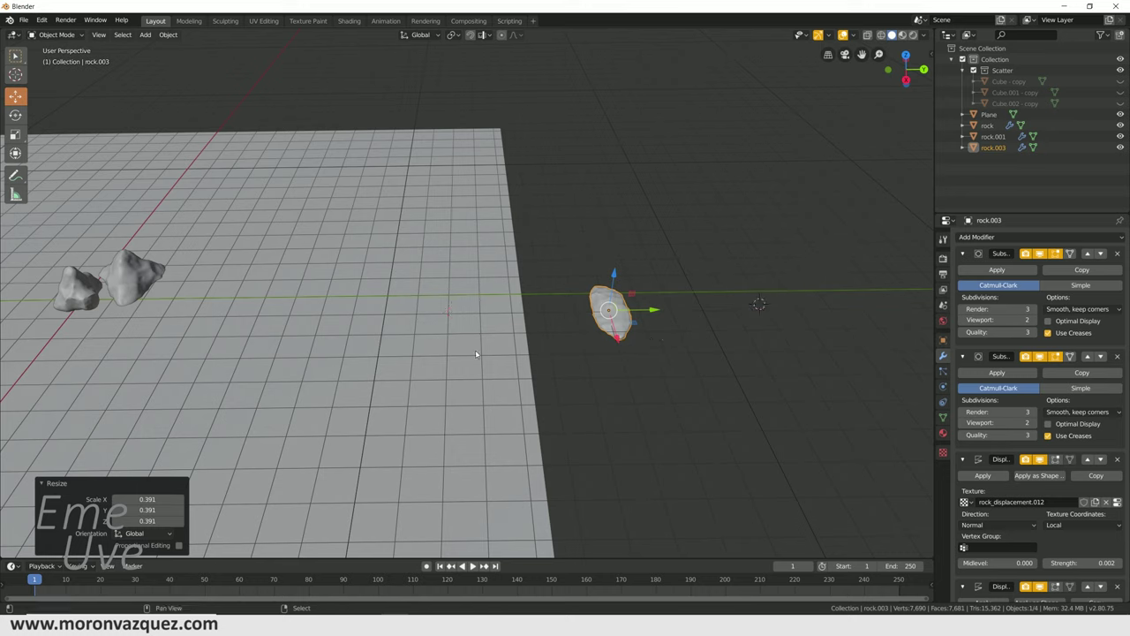
{"action": "key", "text": "shift+a"}
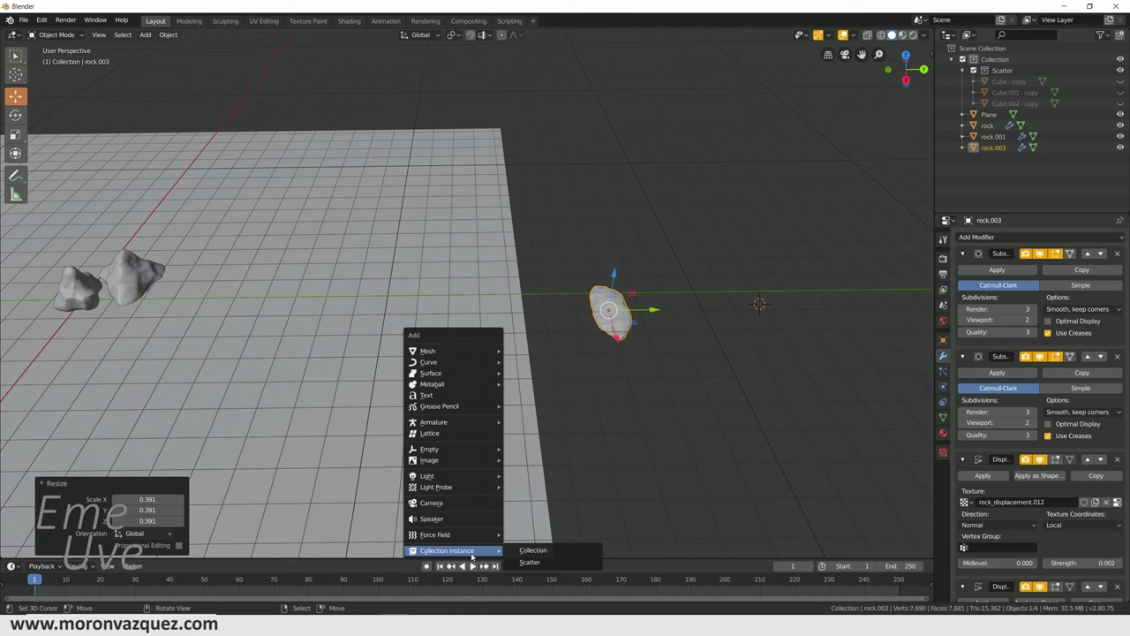
- Generate rock.004 and adjust its X, Y and Z scale ranges in the Add Rocks panel
{"action": "mouse_move", "coordinate": [428, 350]}
{"action": "left_click", "coordinate": [562, 566]}
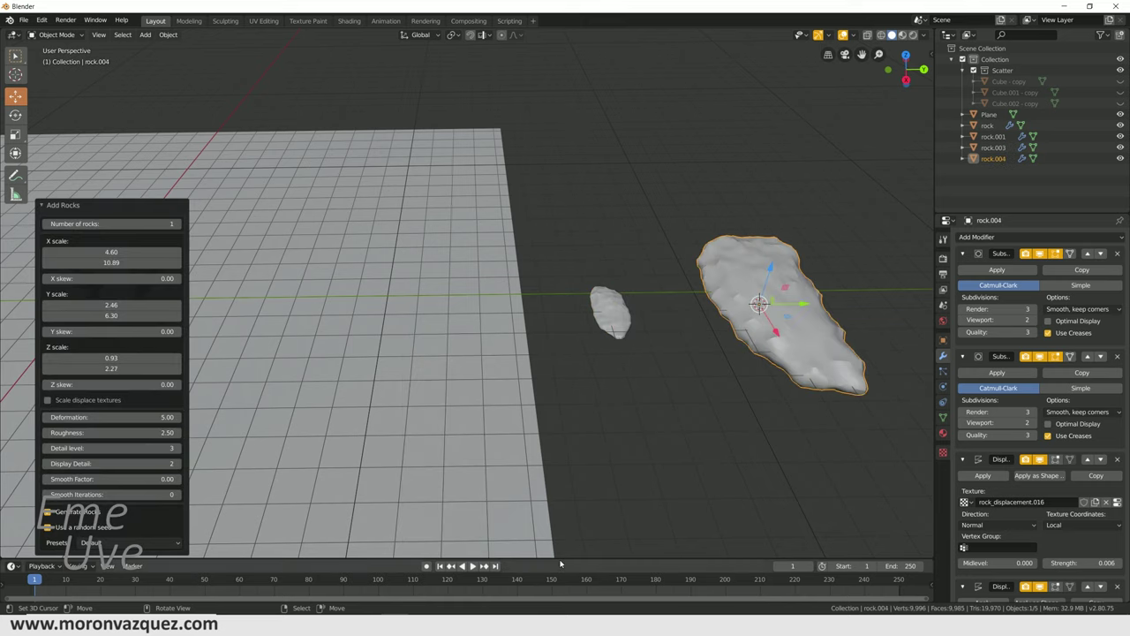
{"action": "double_click", "coordinate": [103, 305]}
{"action": "type", "text": "0"}
{"action": "key", "text": "Return"}
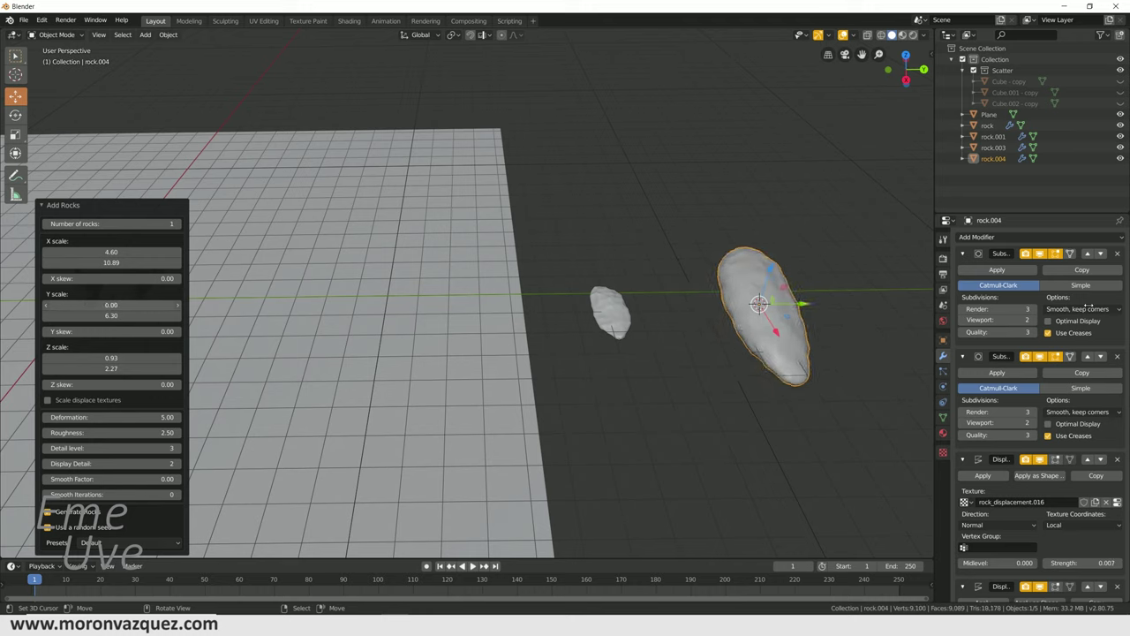
{"action": "left_click_drag", "start_coordinate": [102, 305], "coordinate": [128, 302]}
{"action": "double_click", "coordinate": [126, 250]}
{"action": "type", "text": "0"}
{"action": "key", "text": "Return"}
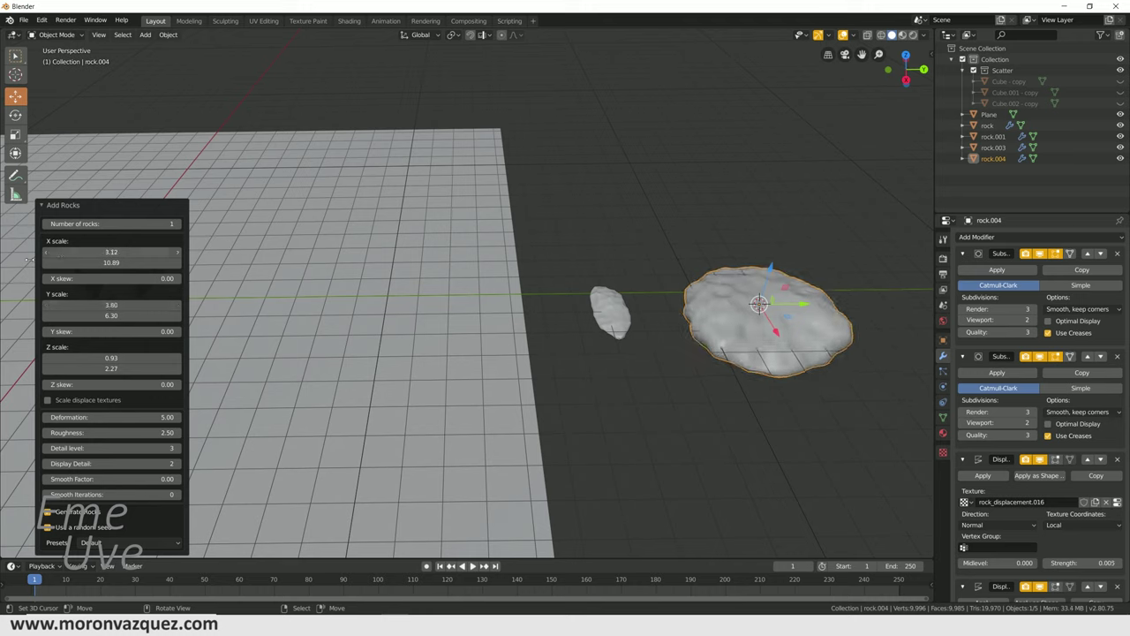
{"action": "left_click_drag", "start_coordinate": [130, 356], "coordinate": [231, 329]}
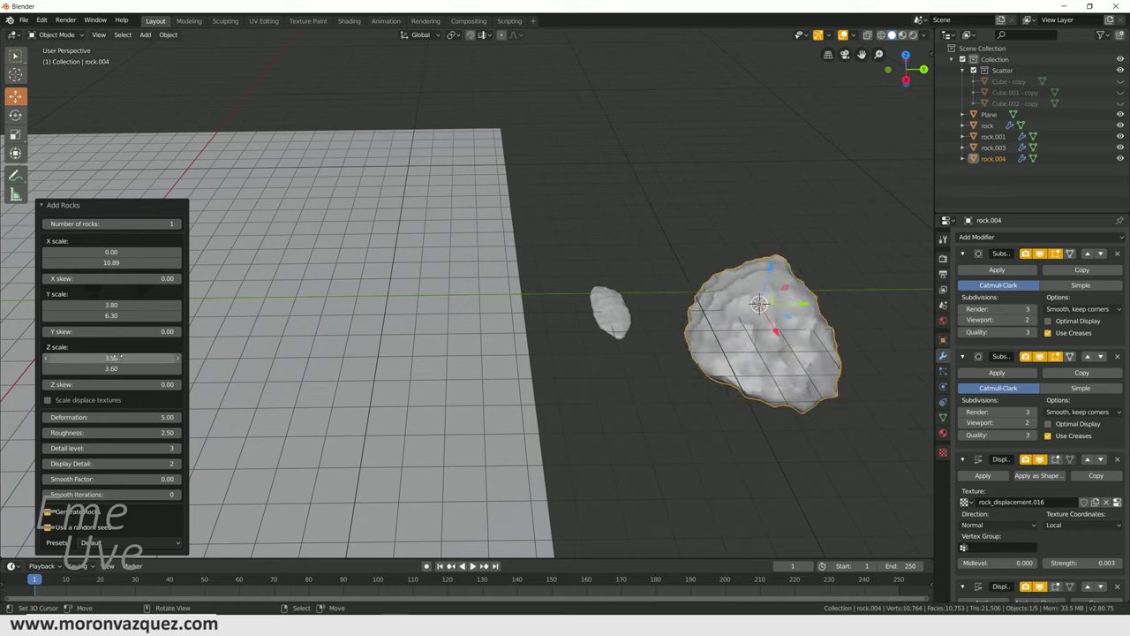
- Scale rock.004 to 0.406 and move it −2.59 m along Y beside rock.003
{"action": "left_click", "coordinate": [660, 359]}
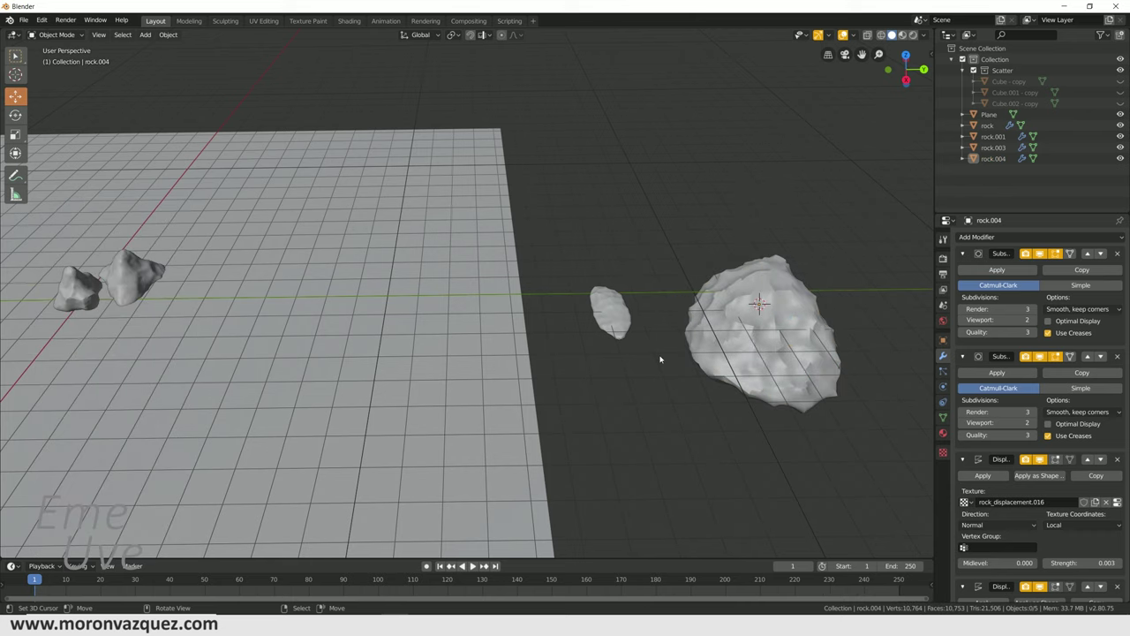
{"action": "left_click", "coordinate": [840, 389]}
{"action": "key", "text": "s"}
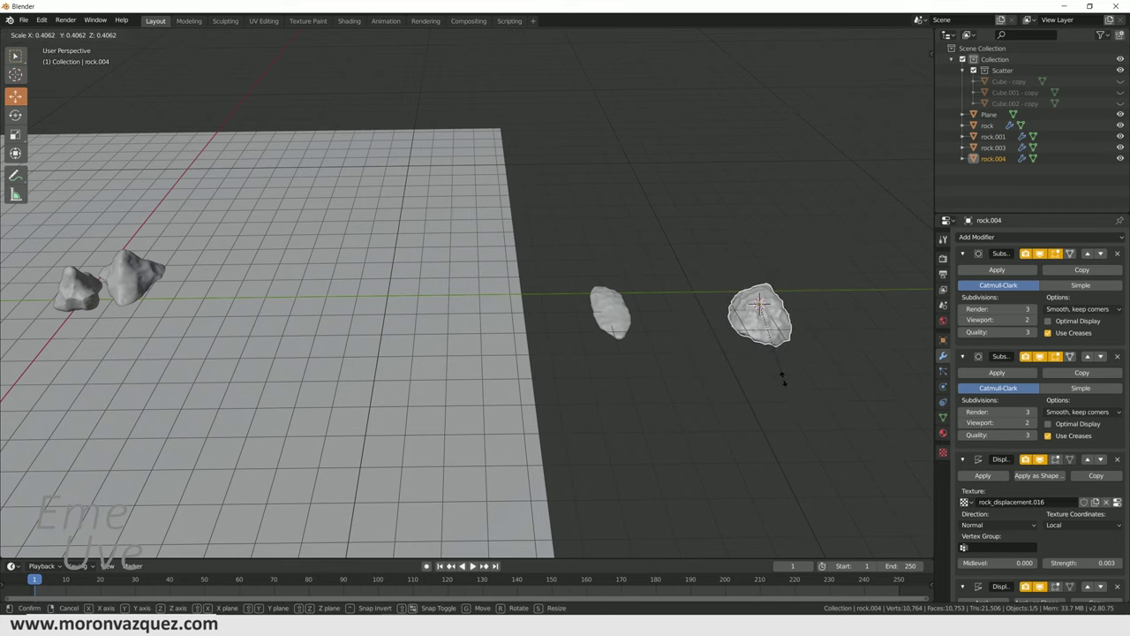
{"action": "left_click", "coordinate": [786, 344]}
{"action": "key", "text": "g"}
{"action": "key", "text": "y"}
{"action": "left_click", "coordinate": [764, 352]}
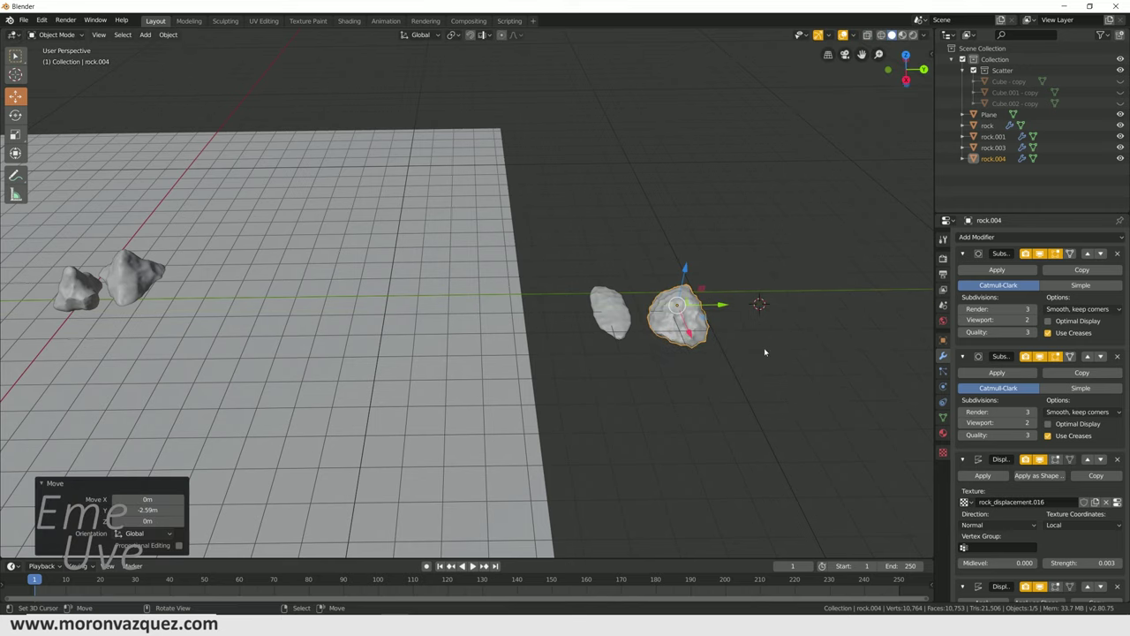
{"action": "key", "text": "shift+a"}
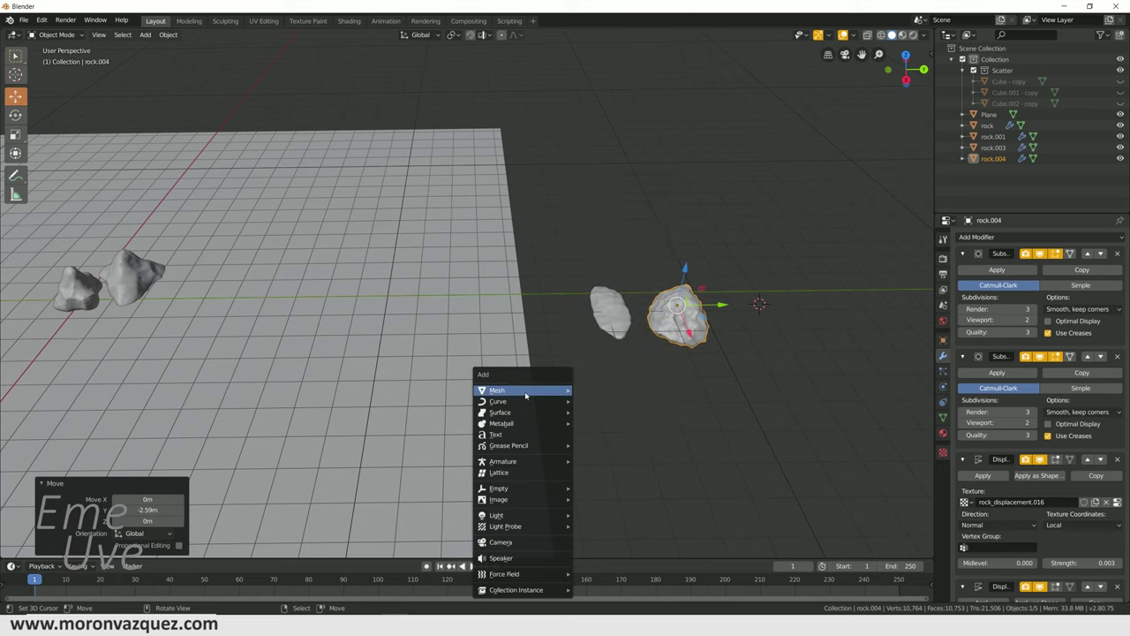
- Generate rock.005 and narrow its X scale range for a pointed shape
{"action": "left_click", "coordinate": [623, 389]}
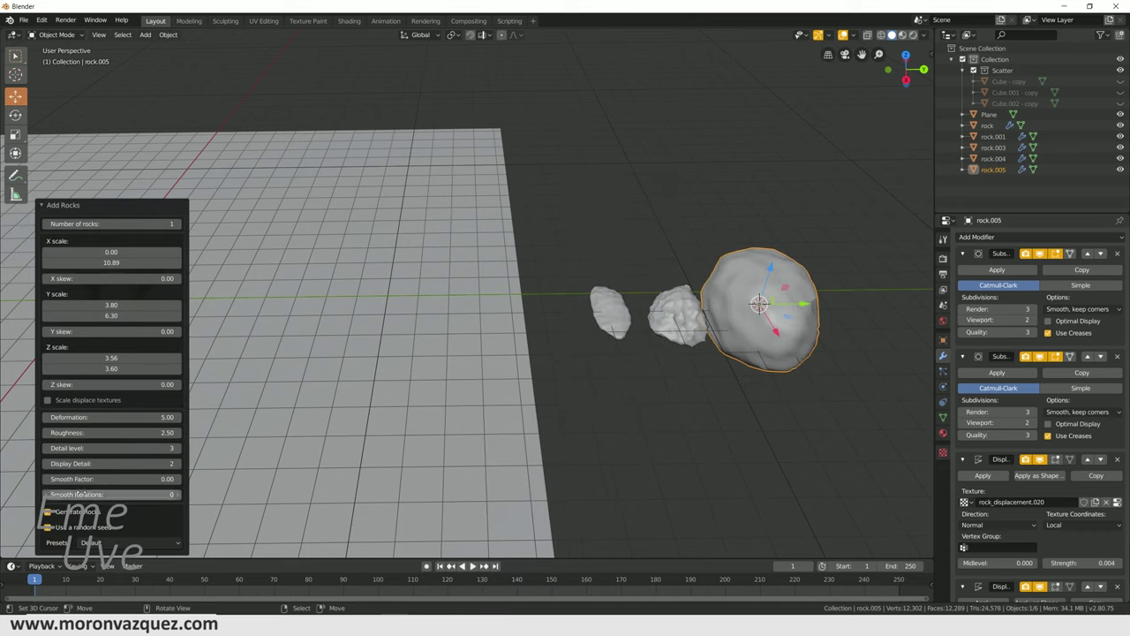
{"action": "mouse_move", "coordinate": [96, 252]}
{"action": "left_mouse_down"}
{"action": "mouse_move", "coordinate": [277, 256]}
{"action": "mouse_move", "coordinate": [137, 256]}
{"action": "mouse_move", "coordinate": [435, 227]}
{"action": "mouse_move", "coordinate": [48, 228]}
{"action": "mouse_move", "coordinate": [53, 236]}
{"action": "left_mouse_up"}
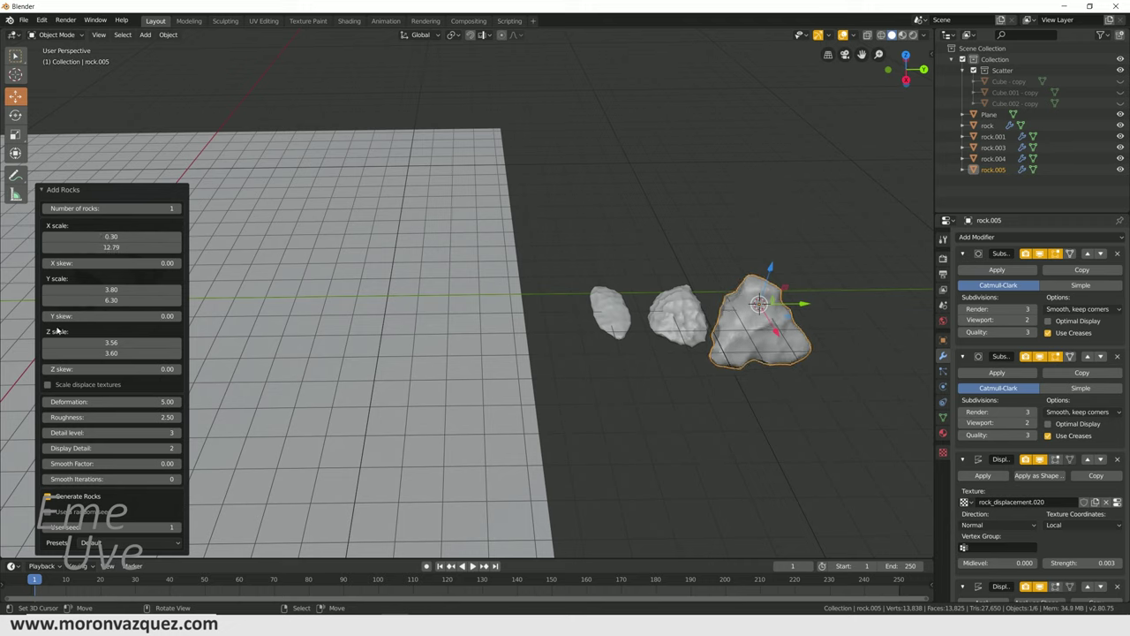
{"action": "mouse_move", "coordinate": [111, 343]}
{"action": "left_mouse_down"}
{"action": "mouse_move", "coordinate": [81, 342]}
{"action": "mouse_move", "coordinate": [168, 342]}
{"action": "left_mouse_up"}
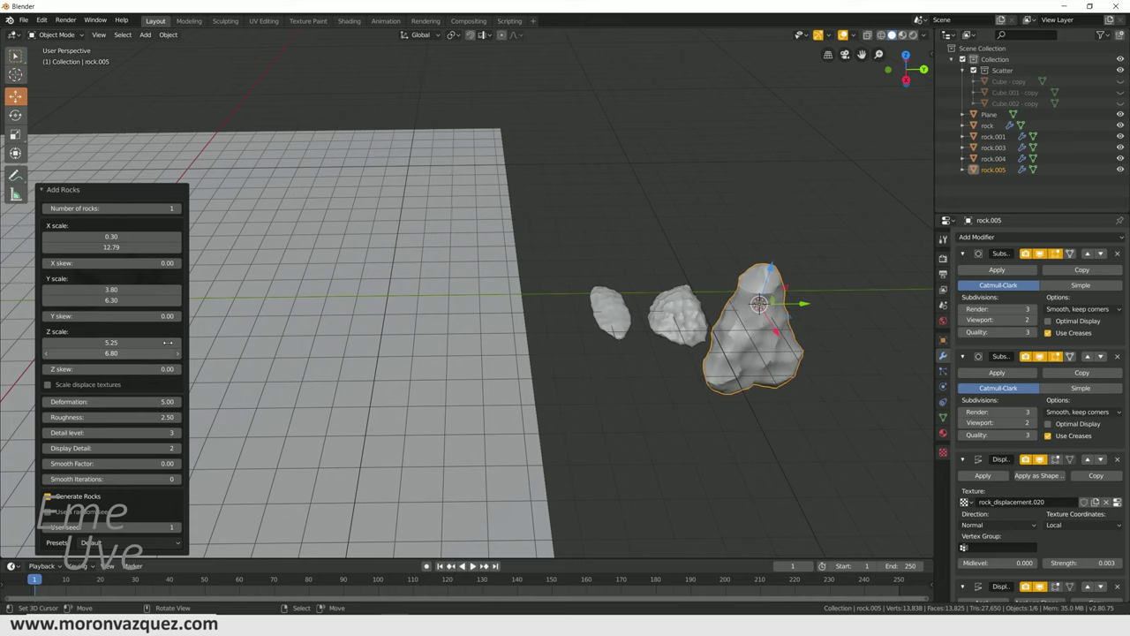
- Scale rock.005 to 0.46 and raise it 0.44 m along Z
{"action": "middle_click_drag", "start_coordinate": [494, 291], "coordinate": [359, 210]}
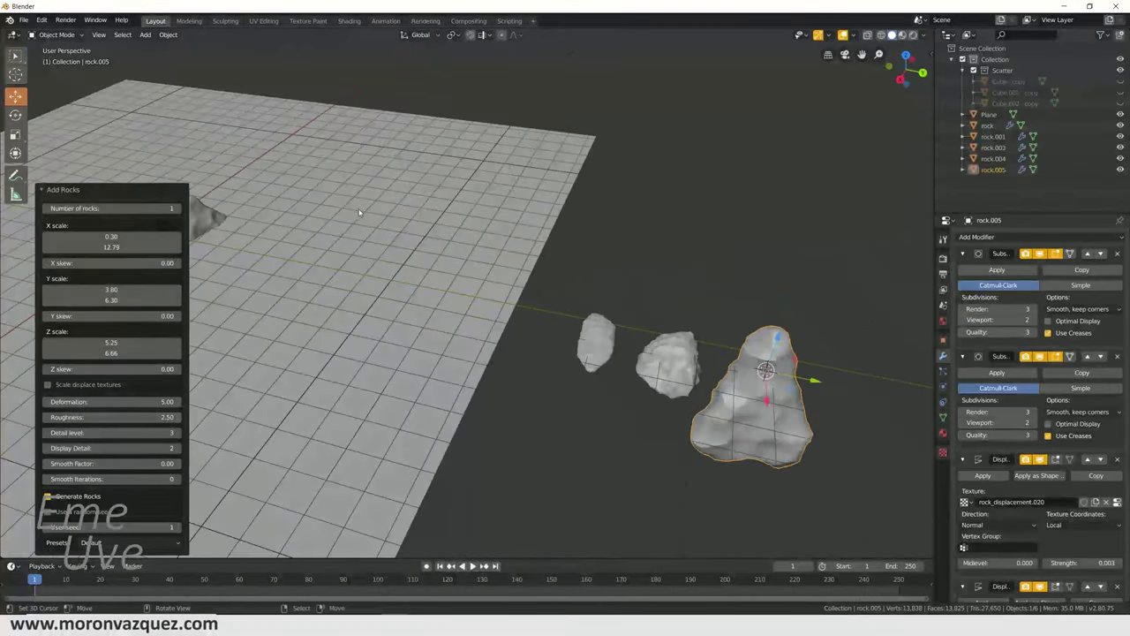
{"action": "left_click", "coordinate": [816, 294]}
{"action": "left_click", "coordinate": [725, 430]}
{"action": "key", "text": "s"}
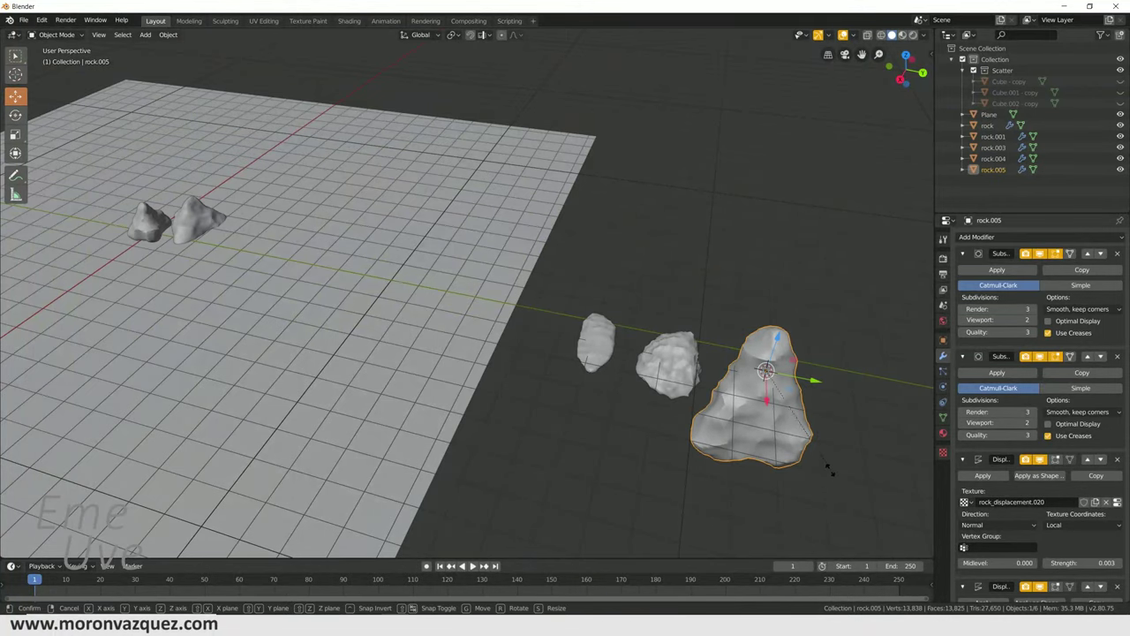
{"action": "left_click", "coordinate": [779, 437]}
{"action": "middle_click_drag", "start_coordinate": [779, 436], "coordinate": [800, 334]}
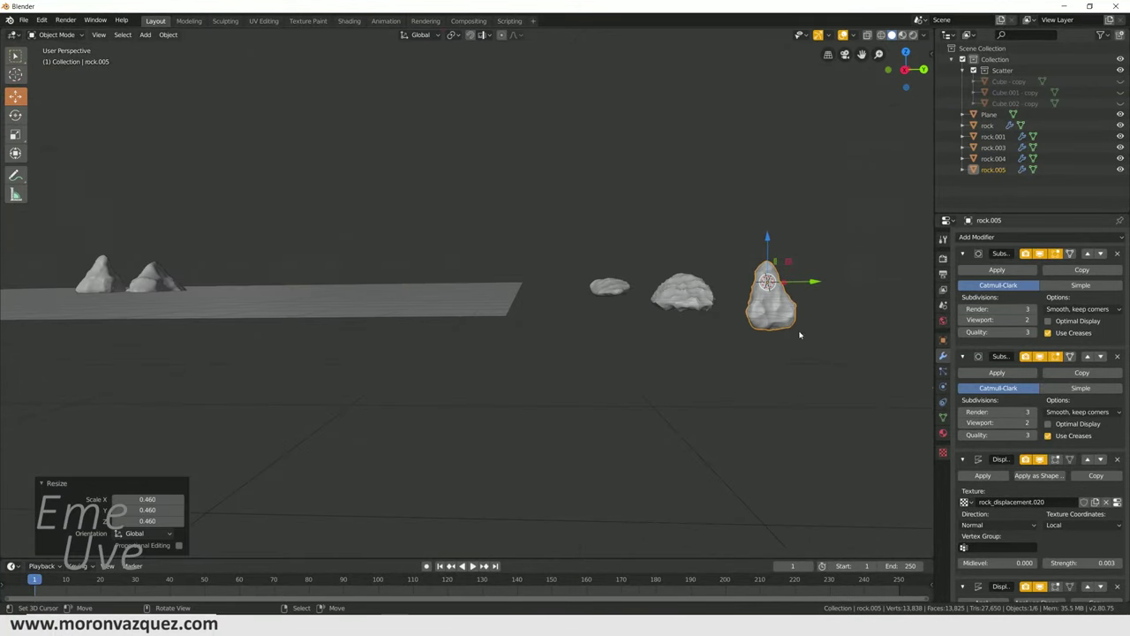
{"action": "left_click_drag", "start_coordinate": [772, 238], "coordinate": [770, 221]}
{"action": "middle_click_drag", "start_coordinate": [764, 413], "coordinate": [665, 443]}
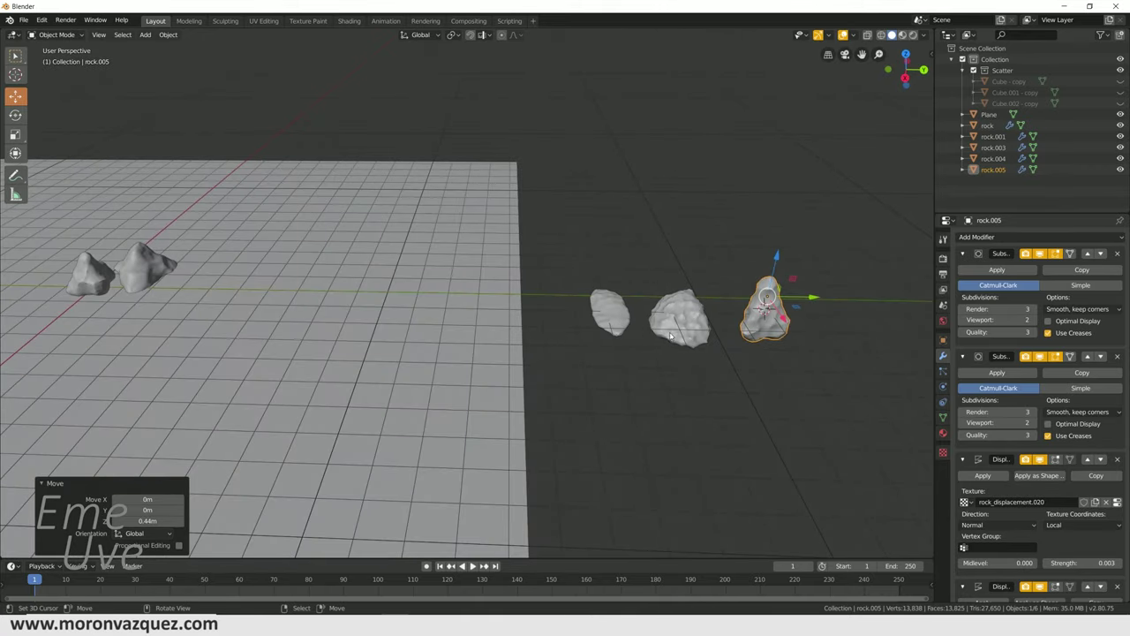
- Select rock.003 and add the other small rocks and the Plane to the selection
{"action": "middle_click_drag", "start_coordinate": [671, 335], "coordinate": [729, 319]}
{"action": "left_click", "coordinate": [726, 287]}
{"action": "mouse_move", "coordinate": [384, 302]}
{"action": "middle_mouse_down"}
{"action": "mouse_move", "coordinate": [457, 310]}
{"action": "mouse_move", "coordinate": [340, 324]}
{"action": "mouse_move", "coordinate": [378, 336]}
{"action": "mouse_move", "coordinate": [371, 313]}
{"action": "mouse_move", "coordinate": [415, 316]}
{"action": "mouse_move", "coordinate": [510, 347]}
{"action": "mouse_move", "coordinate": [540, 378]}
{"action": "middle_mouse_up"}
{"action": "scroll", "coordinate": [432, 319], "scroll_direction": "up", "scroll_amount": 3}
{"action": "scroll", "coordinate": [391, 345], "scroll_direction": "up", "scroll_amount": 2}
{"action": "scroll", "coordinate": [507, 341], "scroll_direction": "down", "scroll_amount": 3}
{"action": "scroll", "coordinate": [527, 333], "scroll_direction": "down", "scroll_amount": 2}
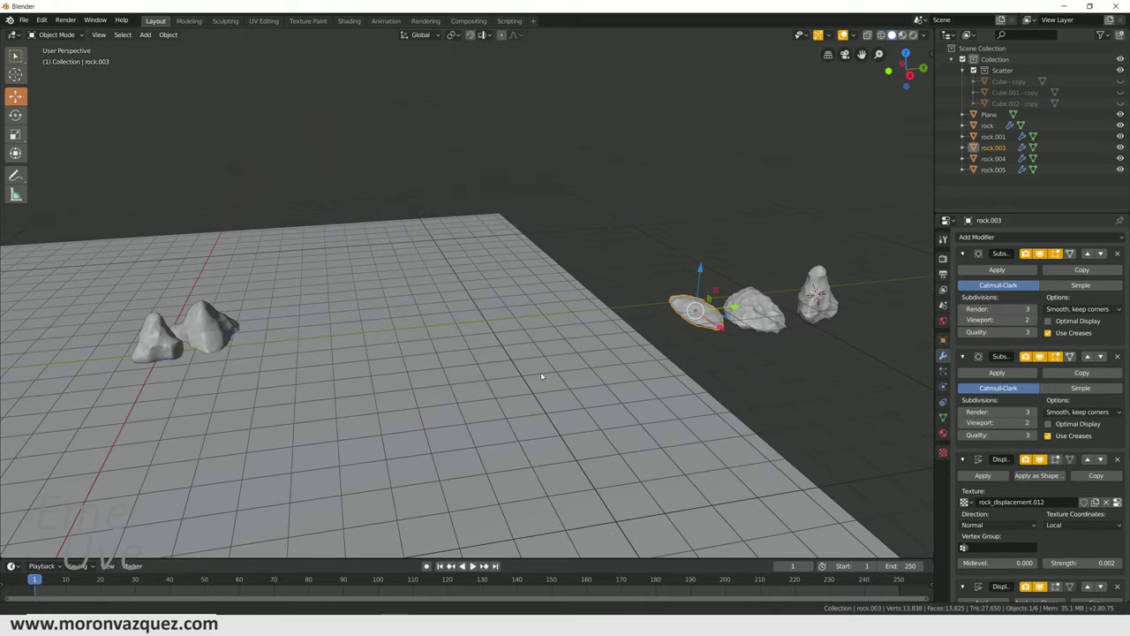
{"action": "left_click", "coordinate": [755, 309], "text": "shift"}
{"action": "left_click", "coordinate": [818, 296], "text": "shift"}
{"action": "left_click", "coordinate": [346, 385], "text": "shift"}
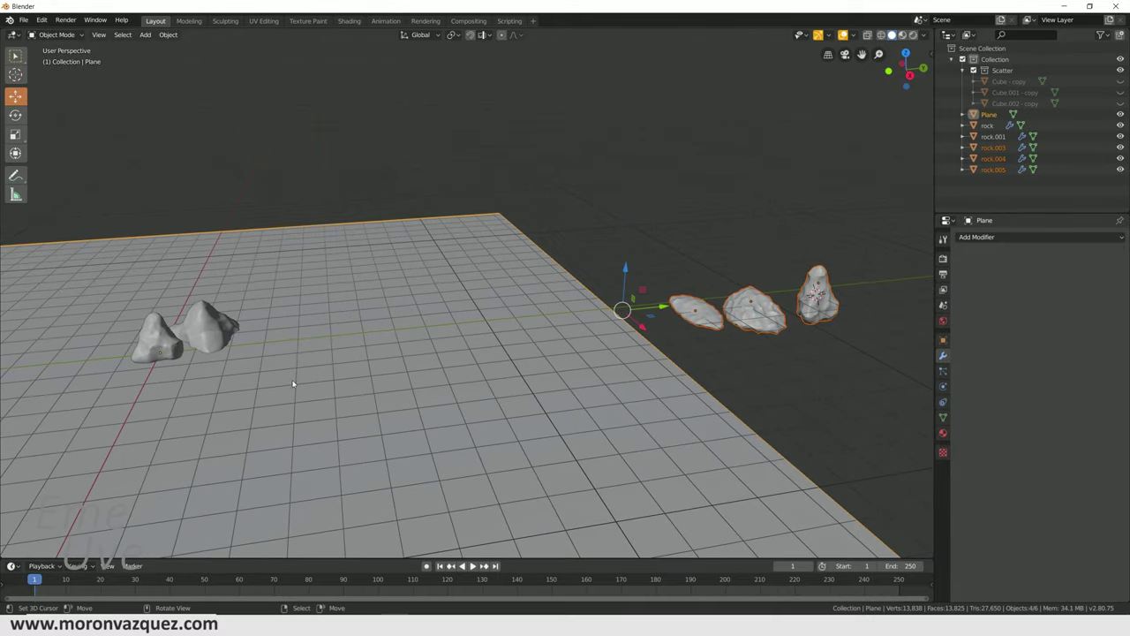
{"action": "middle_click_drag", "start_coordinate": [294, 384], "coordinate": [425, 363]}
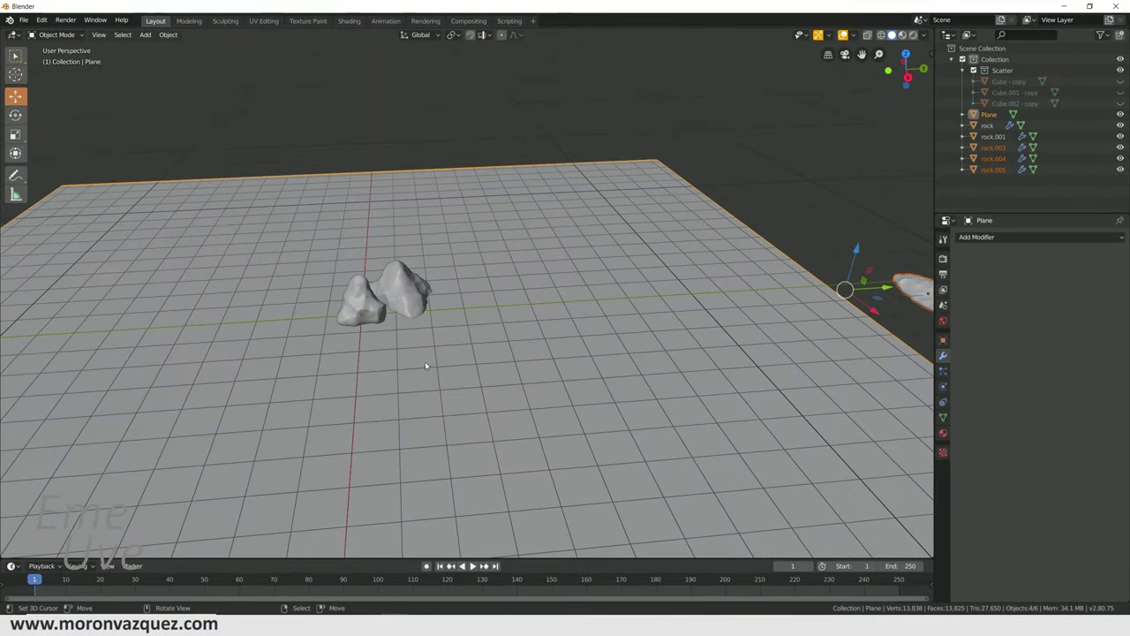
{"action": "scroll", "coordinate": [338, 320], "scroll_direction": "up", "scroll_amount": 3}
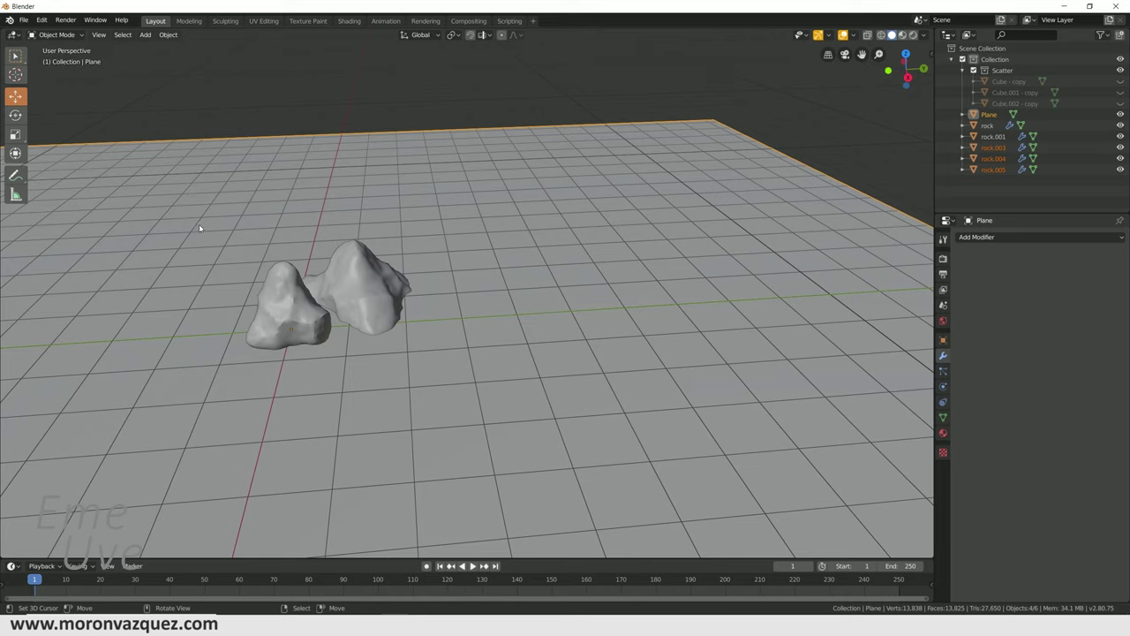
{"action": "key", "text": "F3"}
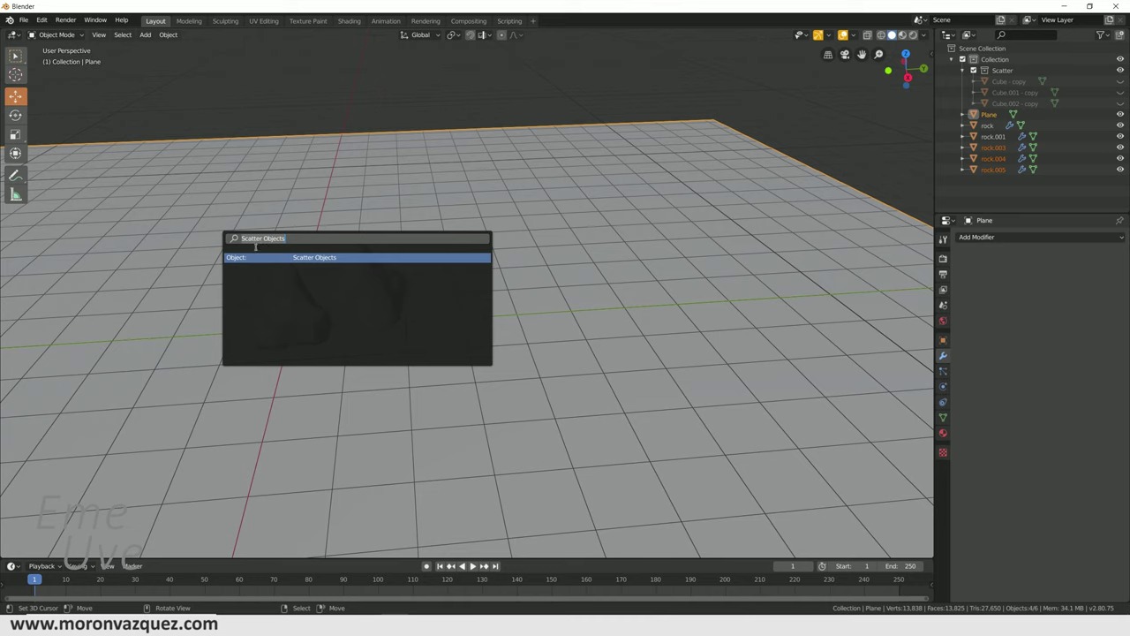
{"action": "left_click", "coordinate": [299, 260]}
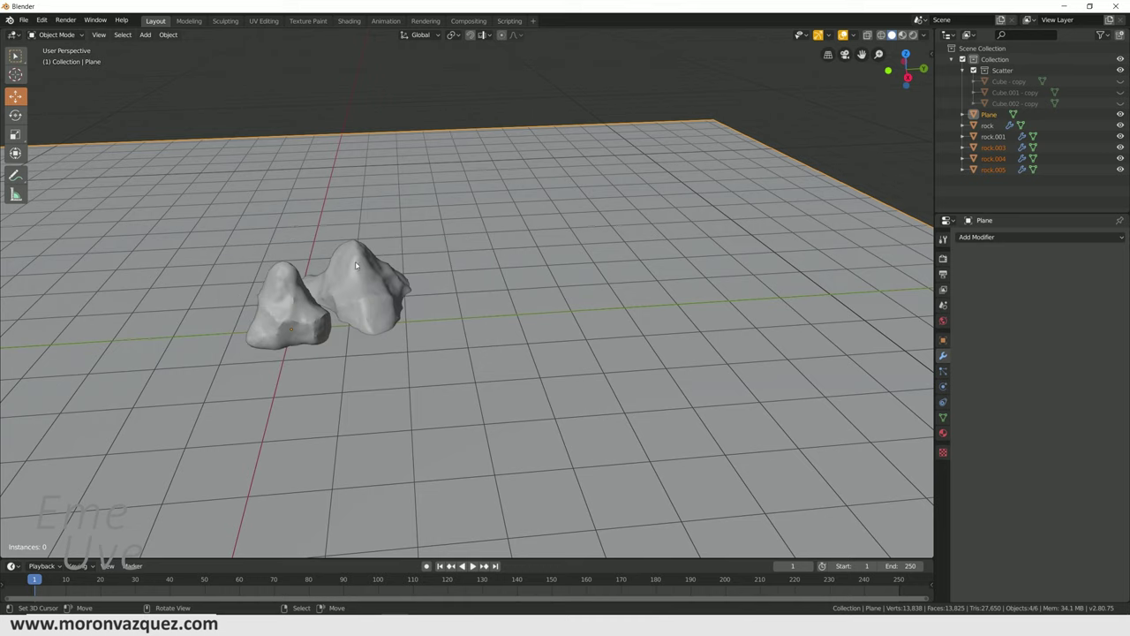
{"action": "scroll", "coordinate": [338, 329], "scroll_direction": "up", "scroll_amount": 2}
{"action": "scroll", "coordinate": [353, 292], "scroll_direction": "up", "scroll_amount": 2}
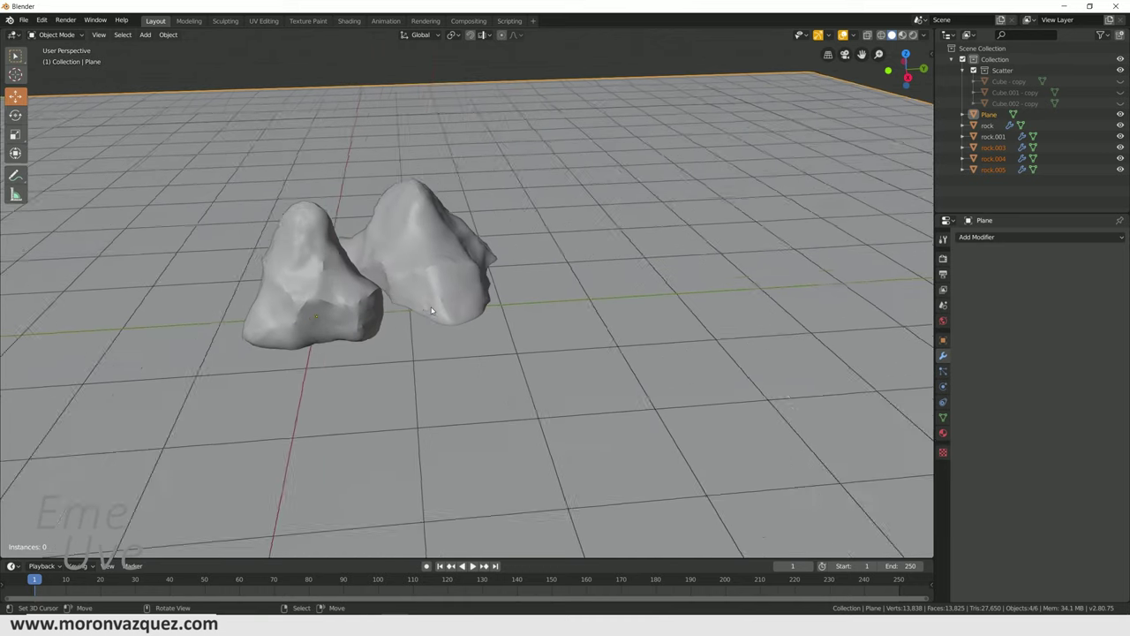
{"action": "scroll", "coordinate": [366, 261], "scroll_direction": "up", "scroll_amount": 1}
{"action": "scroll", "coordinate": [378, 230], "scroll_direction": "up", "scroll_amount": 1}
{"action": "mouse_move", "coordinate": [347, 232]}
{"action": "left_mouse_down"}
{"action": "mouse_move", "coordinate": [239, 270]}
{"action": "mouse_move", "coordinate": [215, 323]}
{"action": "mouse_move", "coordinate": [197, 429]}
{"action": "mouse_move", "coordinate": [433, 408]}
{"action": "mouse_move", "coordinate": [641, 303]}
{"action": "mouse_move", "coordinate": [580, 217]}
{"action": "mouse_move", "coordinate": [494, 190]}
{"action": "left_mouse_up"}
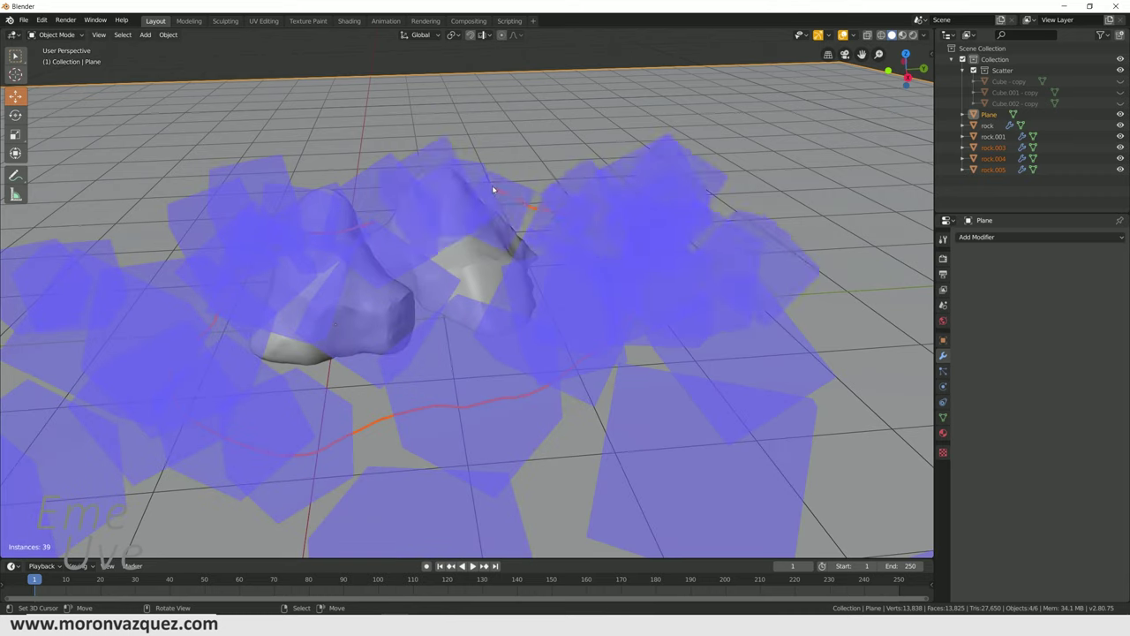
{"action": "left_click", "coordinate": [943, 240]}
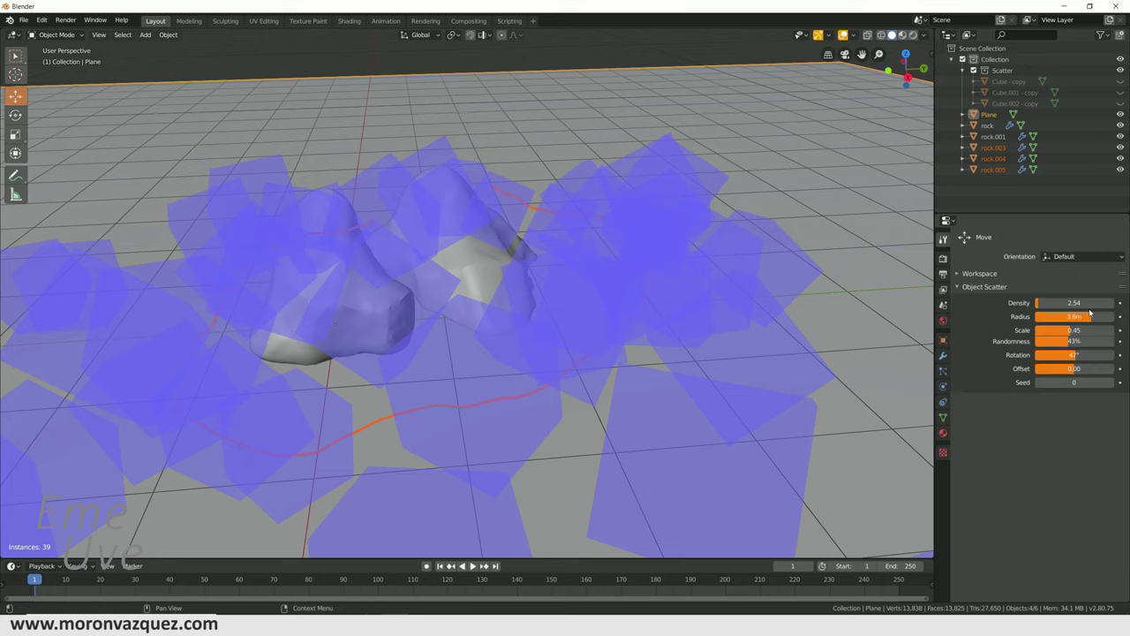
{"action": "mouse_move", "coordinate": [1088, 326]}
{"action": "left_mouse_down"}
{"action": "mouse_move", "coordinate": [1016, 329]}
{"action": "mouse_move", "coordinate": [1059, 340]}
{"action": "mouse_move", "coordinate": [1056, 316]}
{"action": "left_mouse_up"}
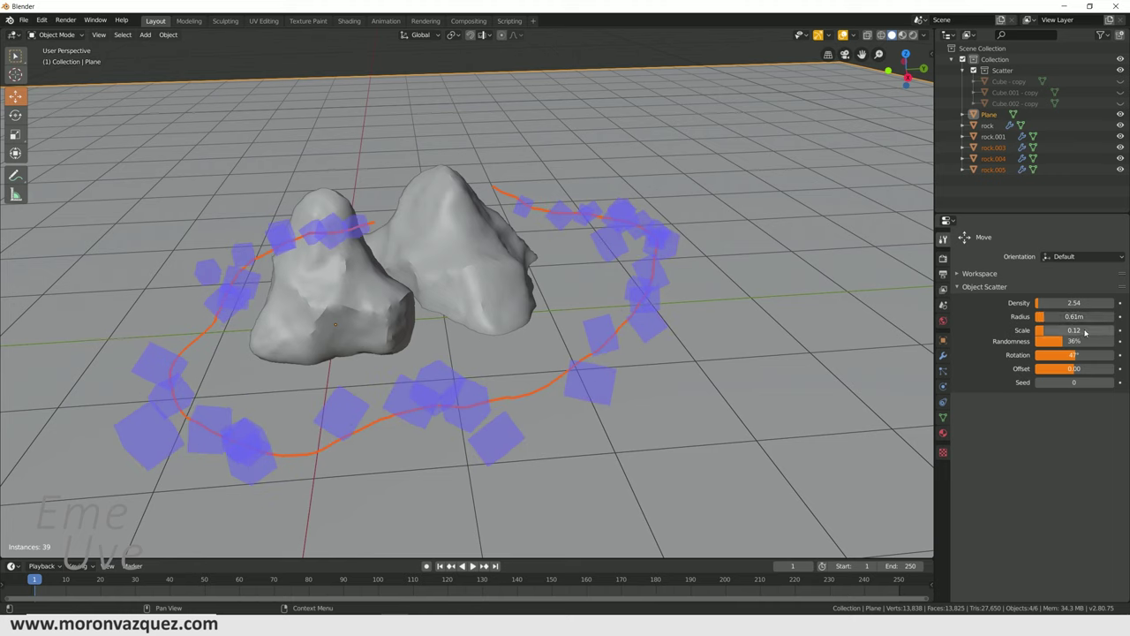
{"action": "left_click_drag", "start_coordinate": [1096, 330], "coordinate": [1064, 330]}
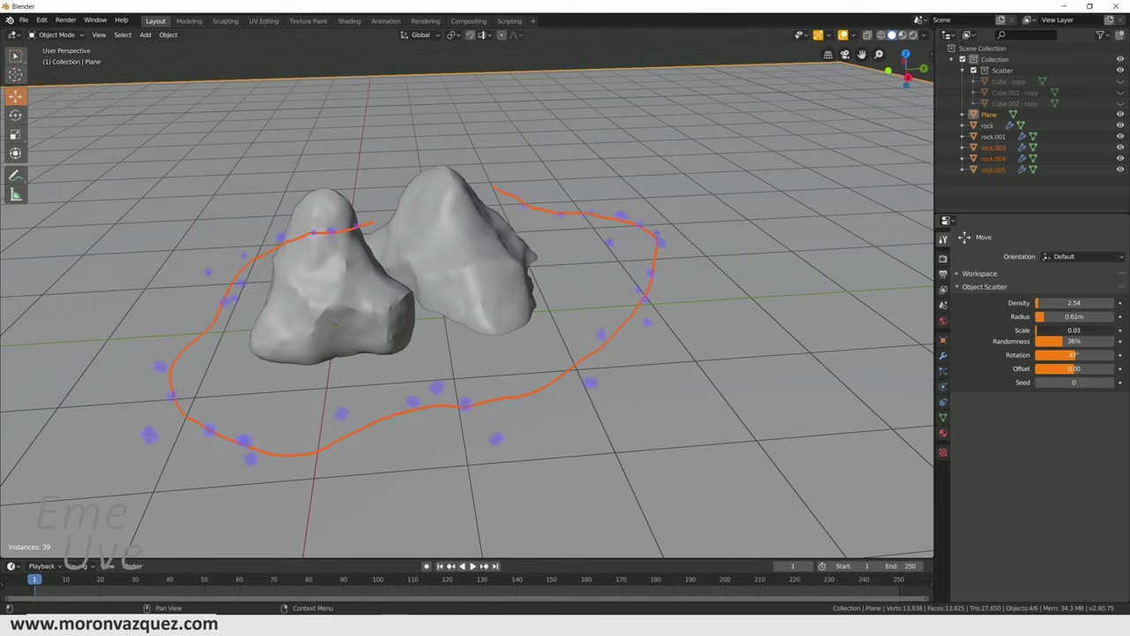
{"action": "left_click_drag", "start_coordinate": [1064, 331], "coordinate": [1074, 330]}
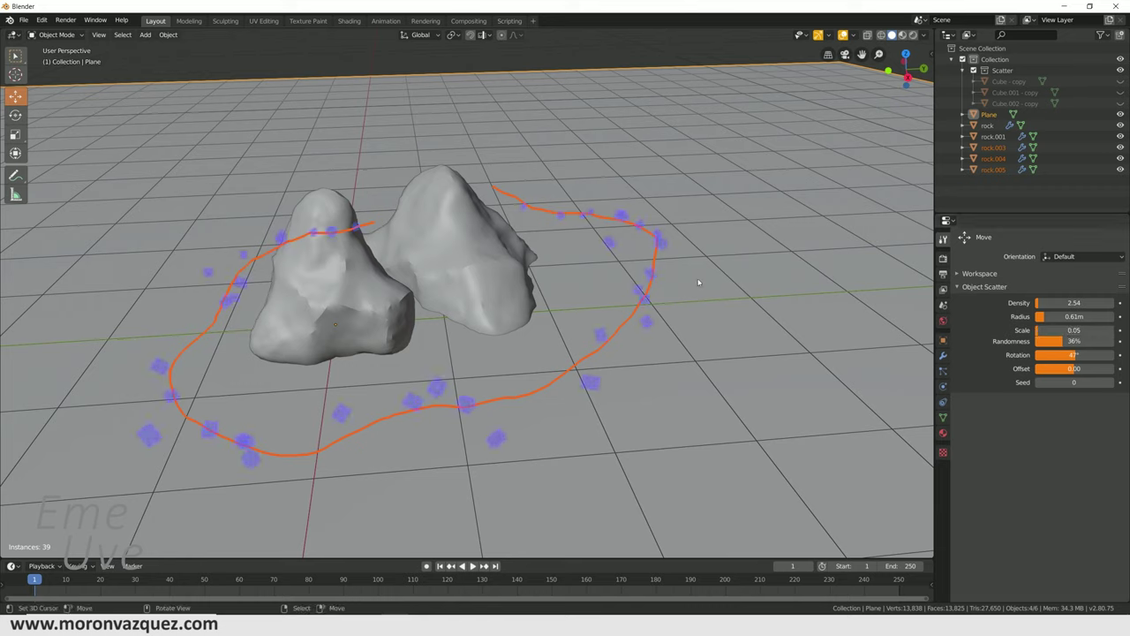
{"action": "key", "text": "Return"}
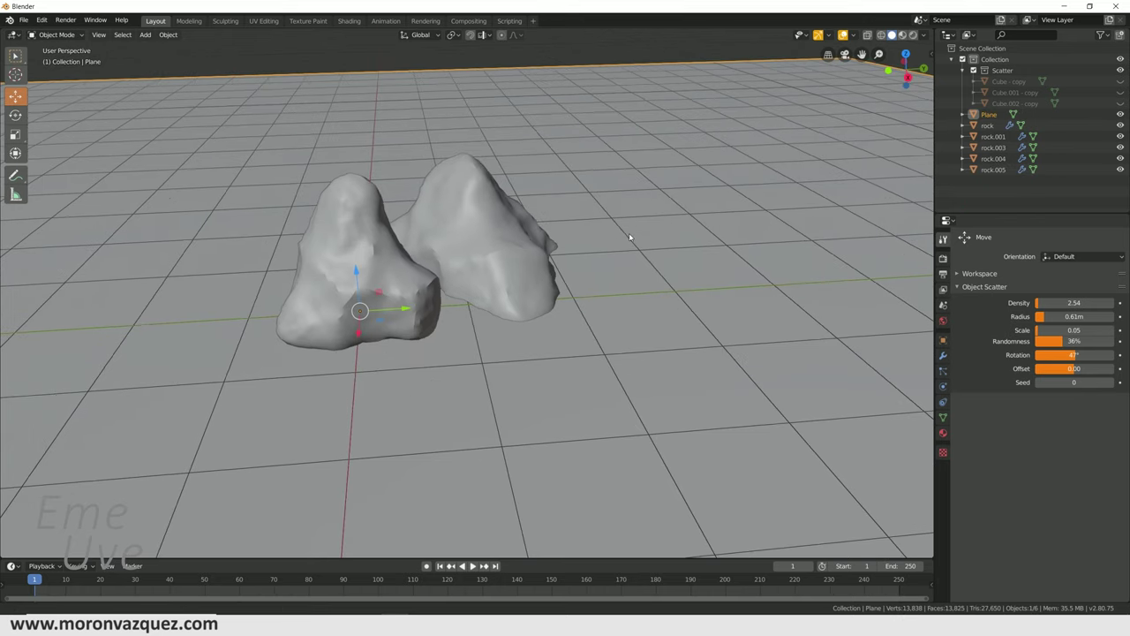
{"action": "middle_click_drag", "start_coordinate": [630, 237], "coordinate": [300, 226]}
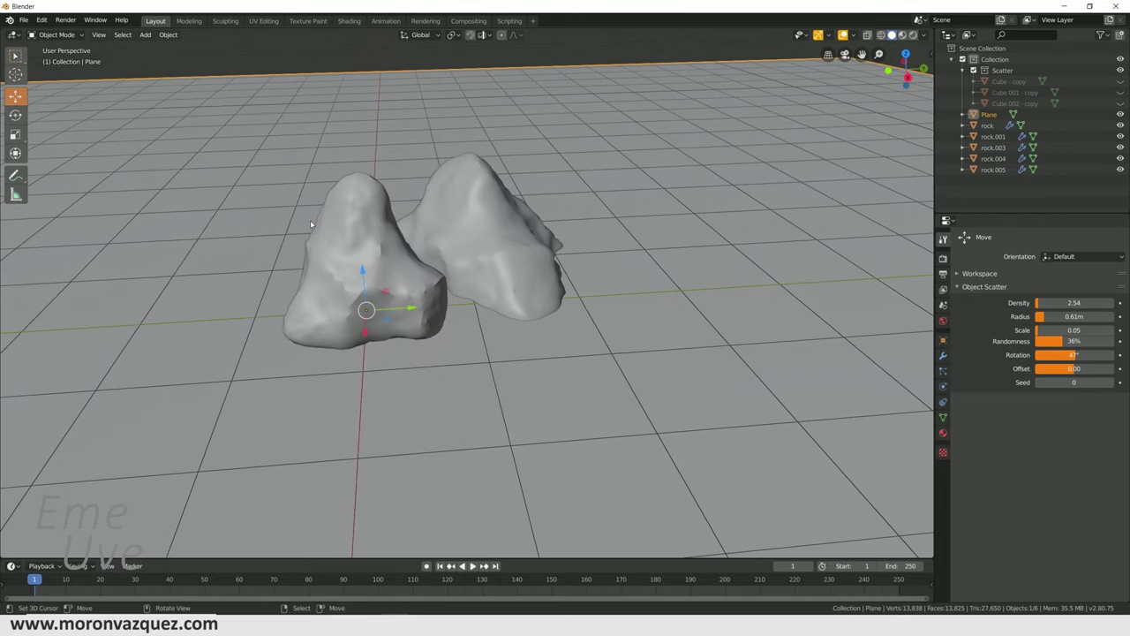
{"action": "key", "text": "F3"}
- Attempt Scatter Objects, then reselect the plane and bring the small rocks into view
{"action": "key", "text": "Return"}
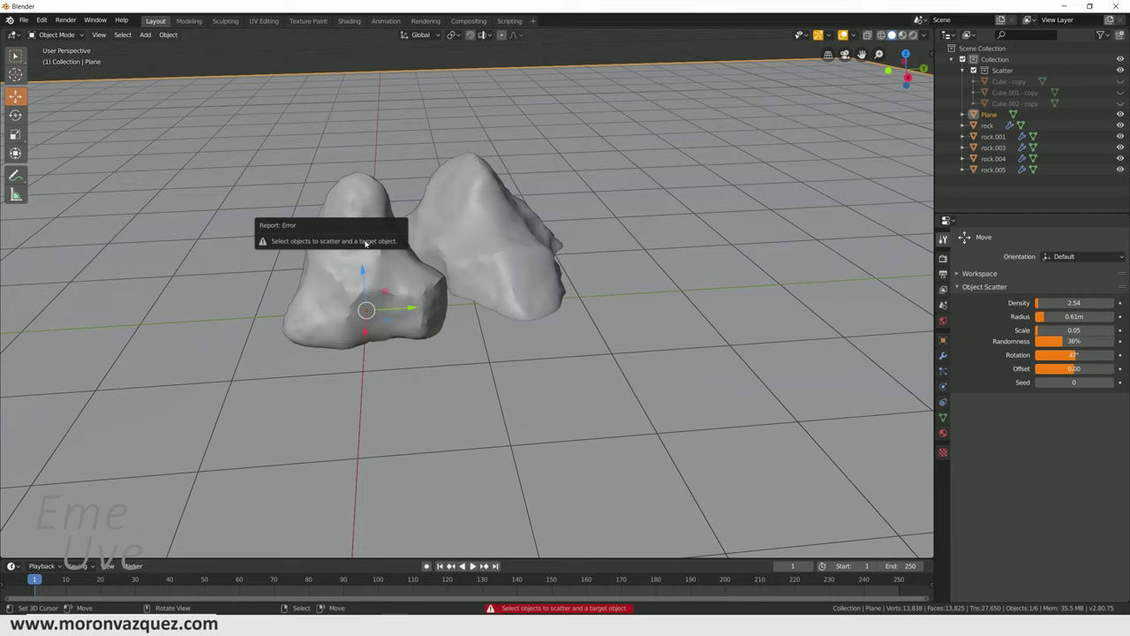
{"action": "left_click", "coordinate": [400, 204]}
{"action": "left_click", "coordinate": [386, 197]}
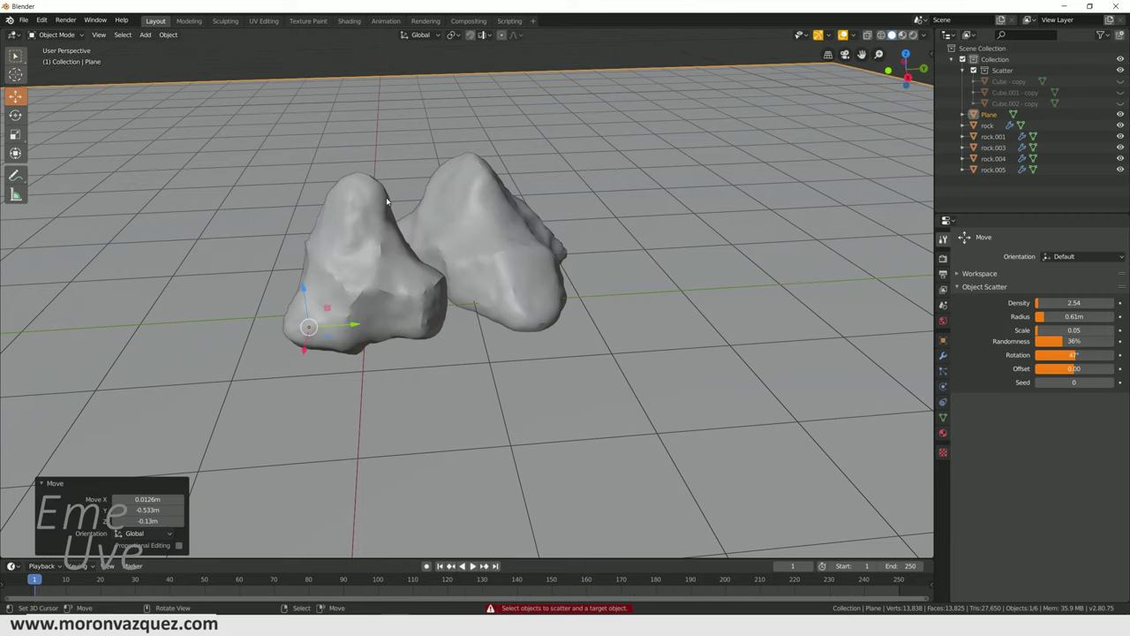
{"action": "key", "text": "g"}
{"action": "left_click", "coordinate": [733, 204]}
{"action": "scroll", "coordinate": [731, 205], "scroll_direction": "down", "scroll_amount": 5}
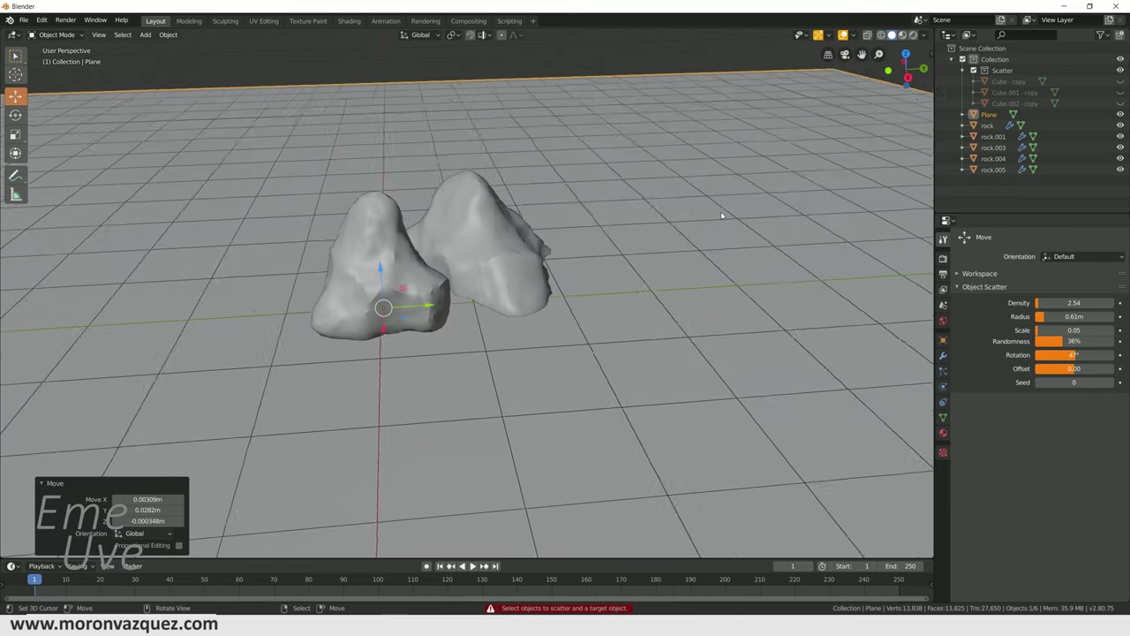
{"action": "scroll", "coordinate": [731, 275], "scroll_direction": "down", "scroll_amount": 3}
{"action": "middle_click_drag", "start_coordinate": [731, 274], "coordinate": [634, 256], "text": "shift"}
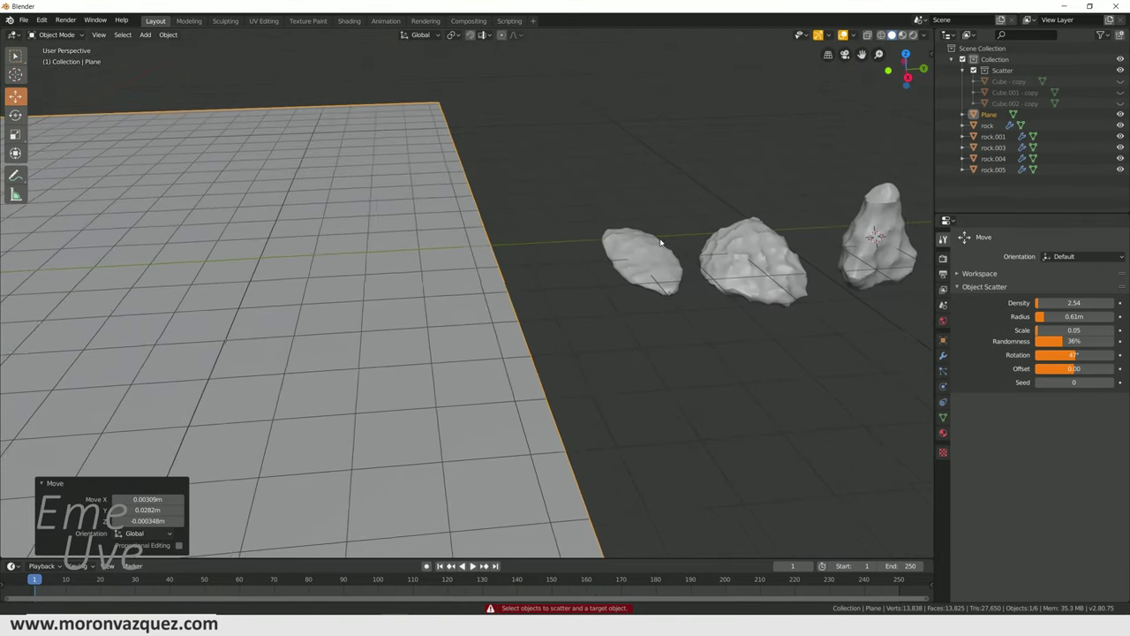
- Select the three small rocks, then the Plane as the active target
{"action": "left_click", "coordinate": [632, 258]}
{"action": "left_click", "coordinate": [780, 248], "text": "shift"}
{"action": "left_click", "coordinate": [864, 237], "text": "shift"}
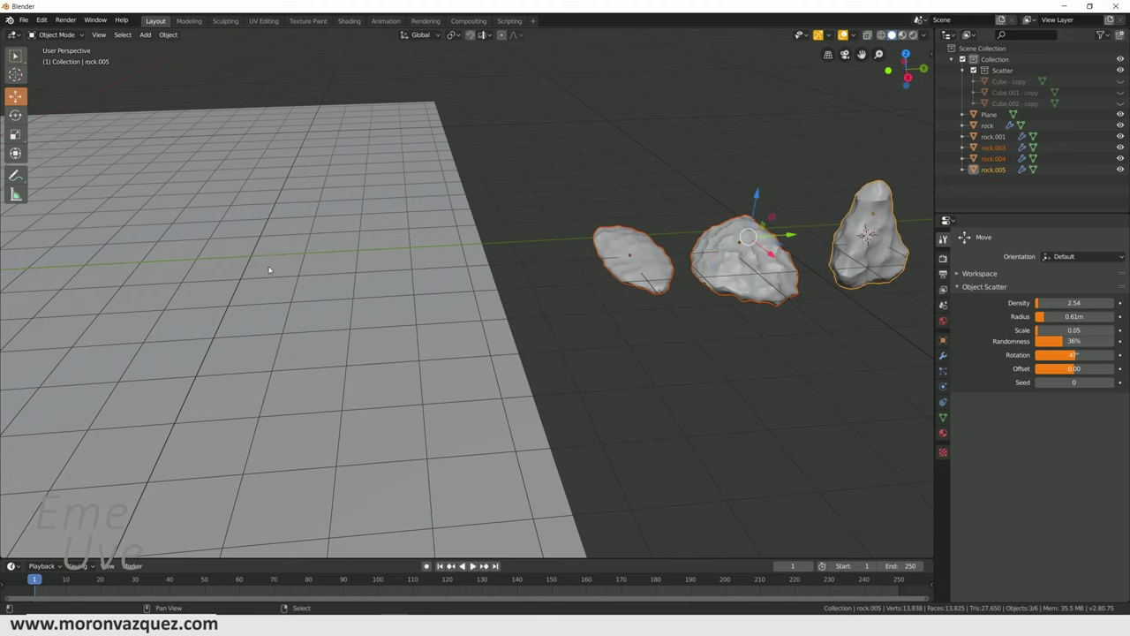
{"action": "left_click", "coordinate": [265, 271], "text": "shift"}
{"action": "mouse_move", "coordinate": [328, 264]}
{"action": "middle_mouse_down"}
{"action": "mouse_move", "coordinate": [454, 255]}
{"action": "mouse_move", "coordinate": [380, 273]}
{"action": "mouse_move", "coordinate": [618, 356]}
{"action": "middle_mouse_up"}
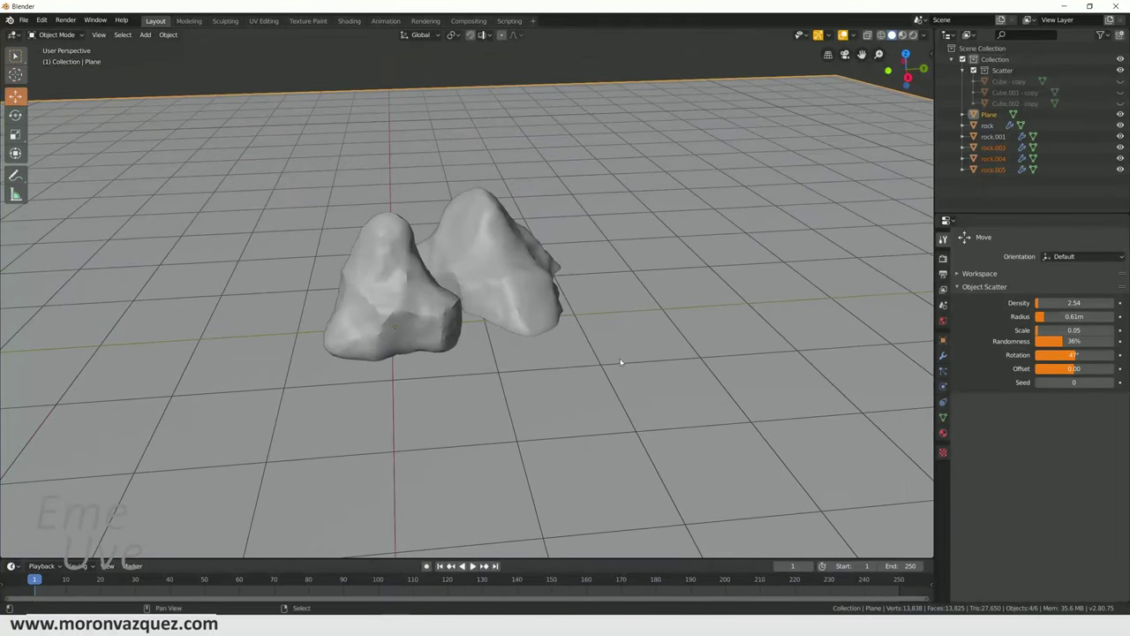
- Run Scatter Objects and paint scatter strokes around the two large rocks
{"action": "key", "text": "F3"}
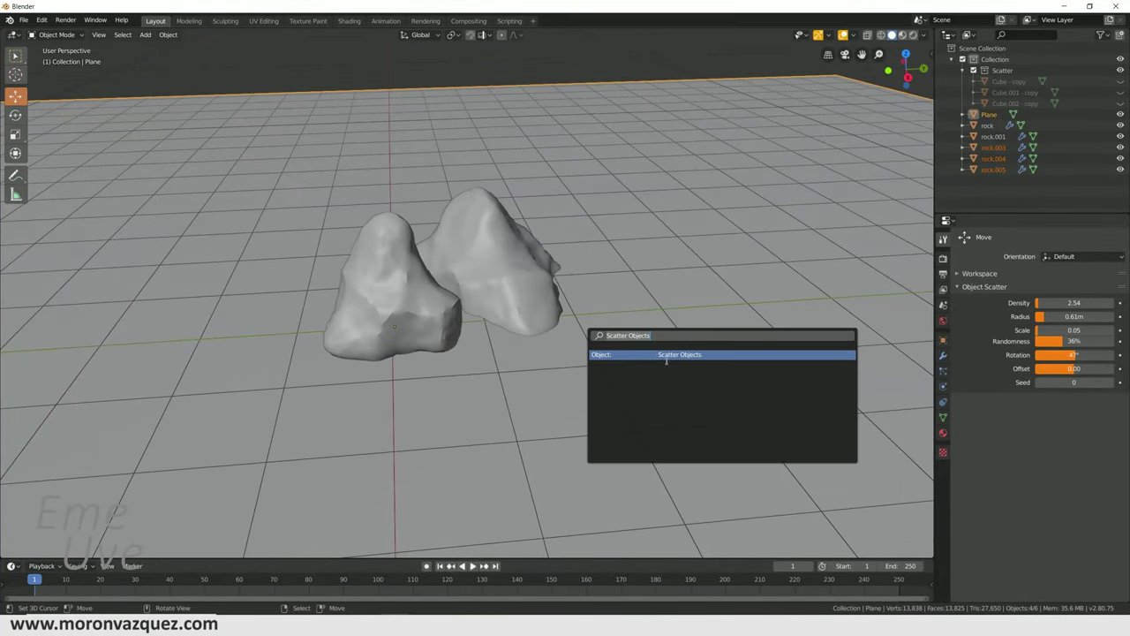
{"action": "left_click", "coordinate": [677, 354]}
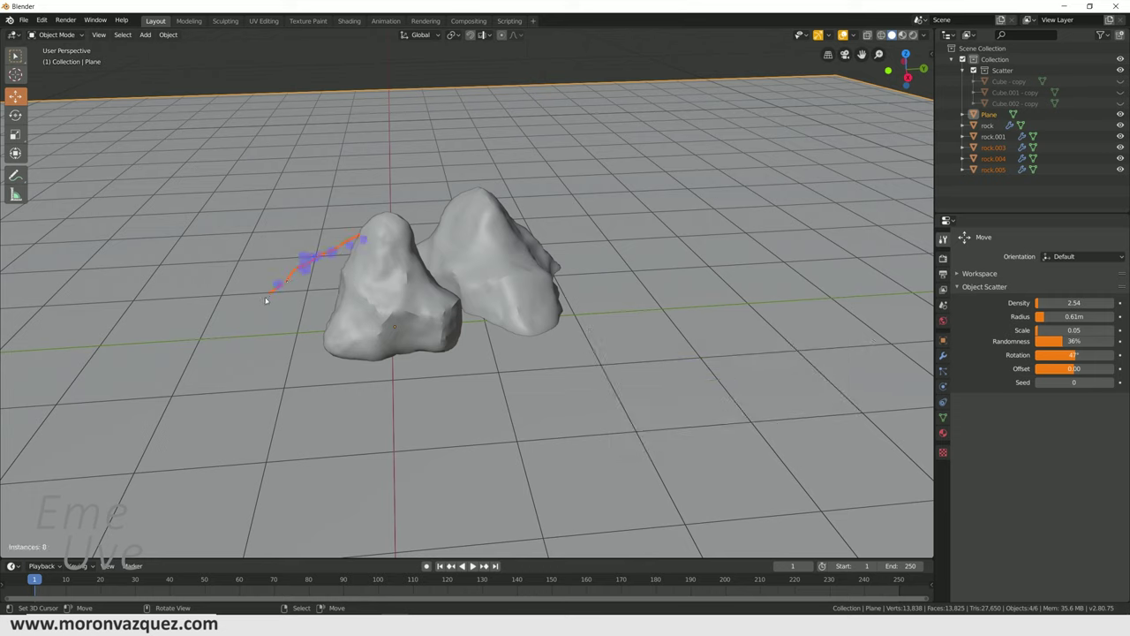
{"action": "left_click_drag", "start_coordinate": [319, 307], "coordinate": [296, 364]}
{"action": "left_click_drag", "start_coordinate": [324, 422], "coordinate": [491, 331]}
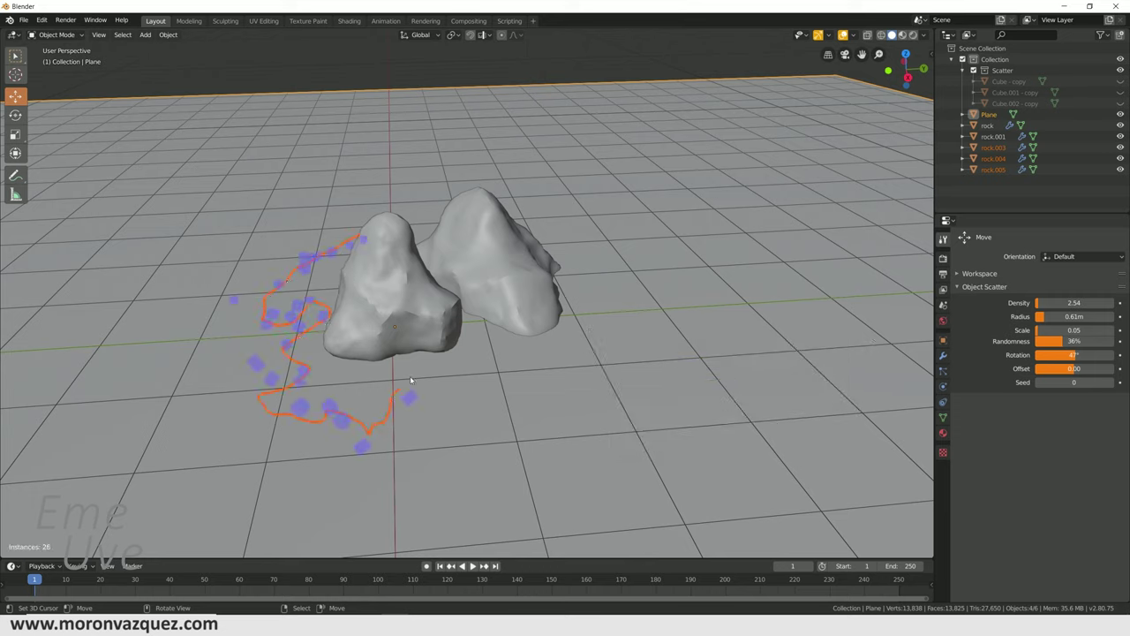
{"action": "left_click_drag", "start_coordinate": [457, 432], "coordinate": [625, 290]}
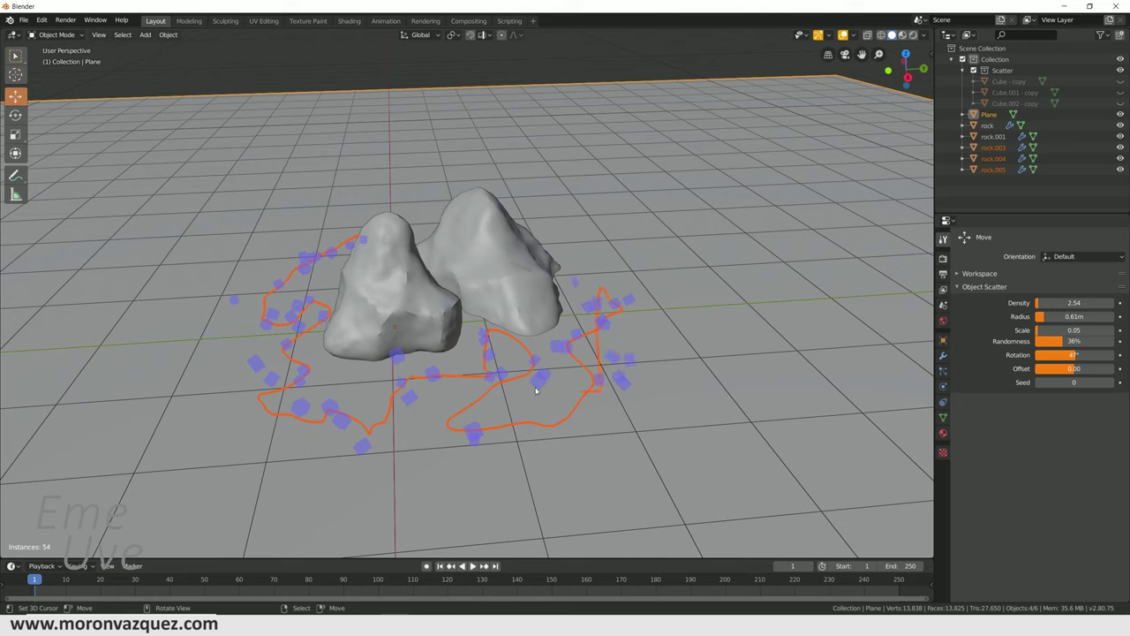
{"action": "mouse_move", "coordinate": [523, 207]}
{"action": "left_mouse_down"}
{"action": "mouse_move", "coordinate": [314, 233]}
{"action": "mouse_move", "coordinate": [208, 290]}
{"action": "mouse_move", "coordinate": [175, 425]}
{"action": "mouse_move", "coordinate": [629, 450]}
{"action": "mouse_move", "coordinate": [711, 273]}
{"action": "left_mouse_up"}
{"action": "mouse_move", "coordinate": [513, 197]}
{"action": "left_mouse_down"}
{"action": "mouse_move", "coordinate": [292, 192]}
{"action": "mouse_move", "coordinate": [141, 315]}
{"action": "left_mouse_up"}
{"action": "mouse_move", "coordinate": [397, 335]}
{"action": "middle_mouse_down"}
{"action": "mouse_move", "coordinate": [538, 369]}
{"action": "mouse_move", "coordinate": [588, 416]}
{"action": "middle_mouse_up"}
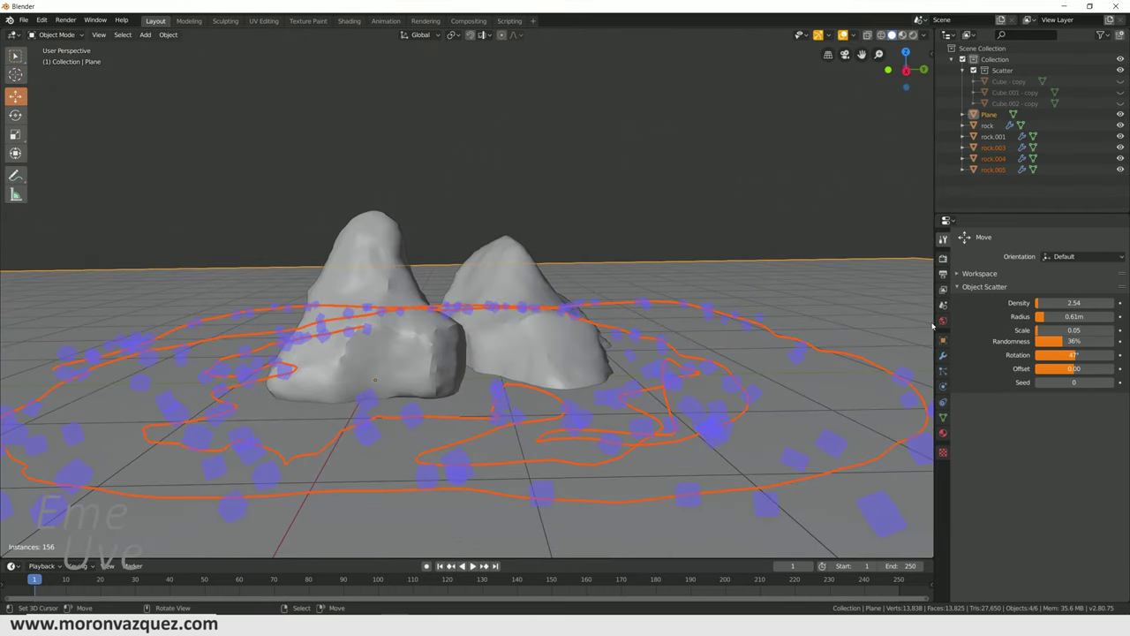
- Set scatter Density to 7.24 and Radius to 0.64 m, then apply it
{"action": "left_click_drag", "start_coordinate": [1072, 303], "coordinate": [1108, 303]}
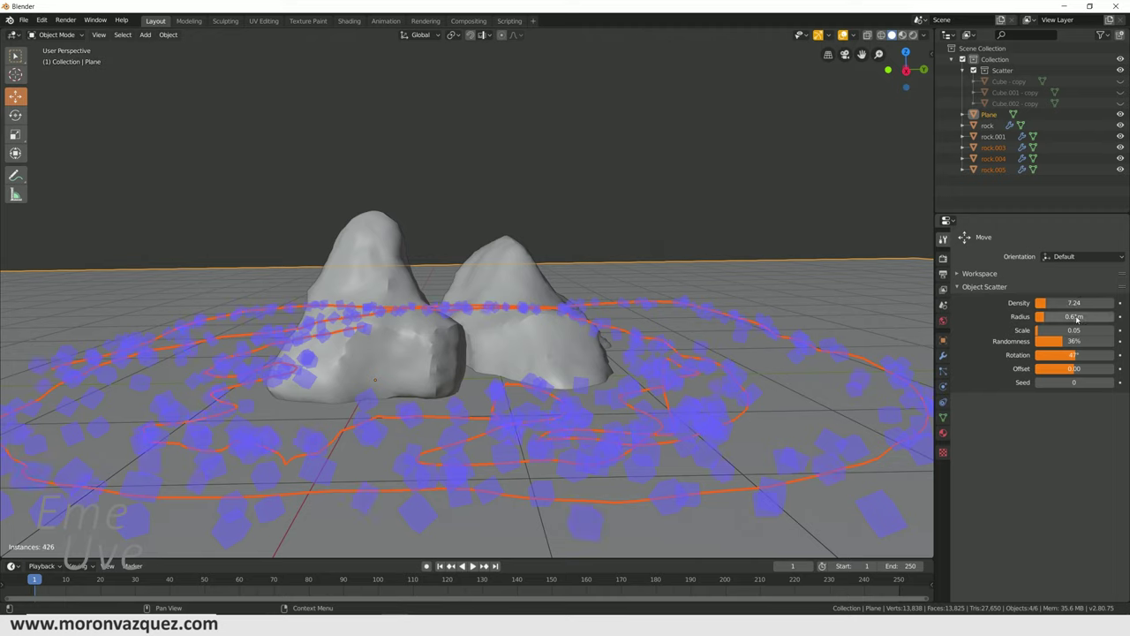
{"action": "mouse_move", "coordinate": [1077, 316]}
{"action": "left_mouse_down"}
{"action": "mouse_move", "coordinate": [1095, 316]}
{"action": "mouse_move", "coordinate": [1078, 316]}
{"action": "left_mouse_up"}
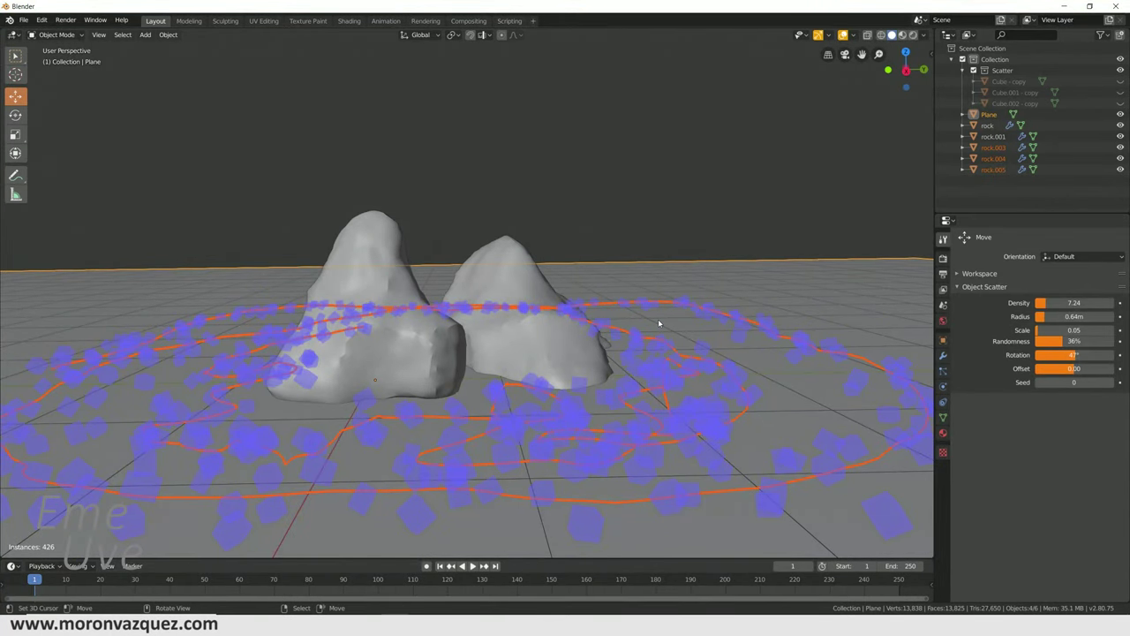
{"action": "key", "text": "Return"}
{"action": "mouse_move", "coordinate": [657, 477]}
{"action": "middle_mouse_down"}
{"action": "mouse_move", "coordinate": [649, 503]}
{"action": "mouse_move", "coordinate": [632, 456]}
{"action": "middle_mouse_up"}
{"action": "scroll", "coordinate": [622, 461], "scroll_direction": "down", "scroll_amount": 1}
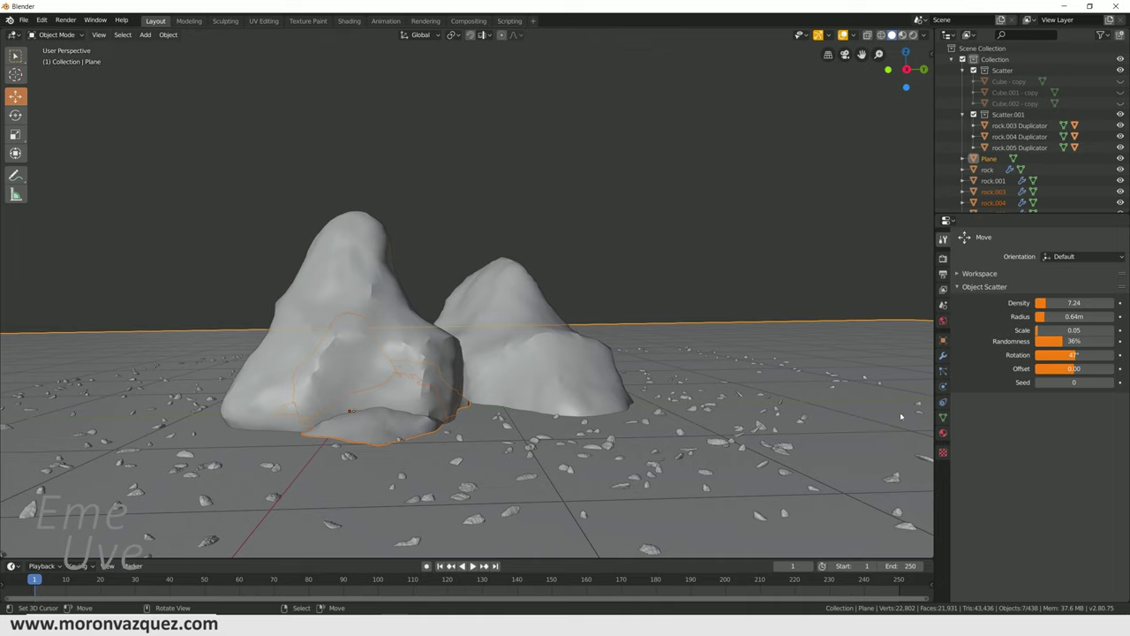
- Undo the previous pebble scatter and run Scatter Objects again
{"action": "left_click_drag", "start_coordinate": [1045, 302], "coordinate": [1052, 306]}
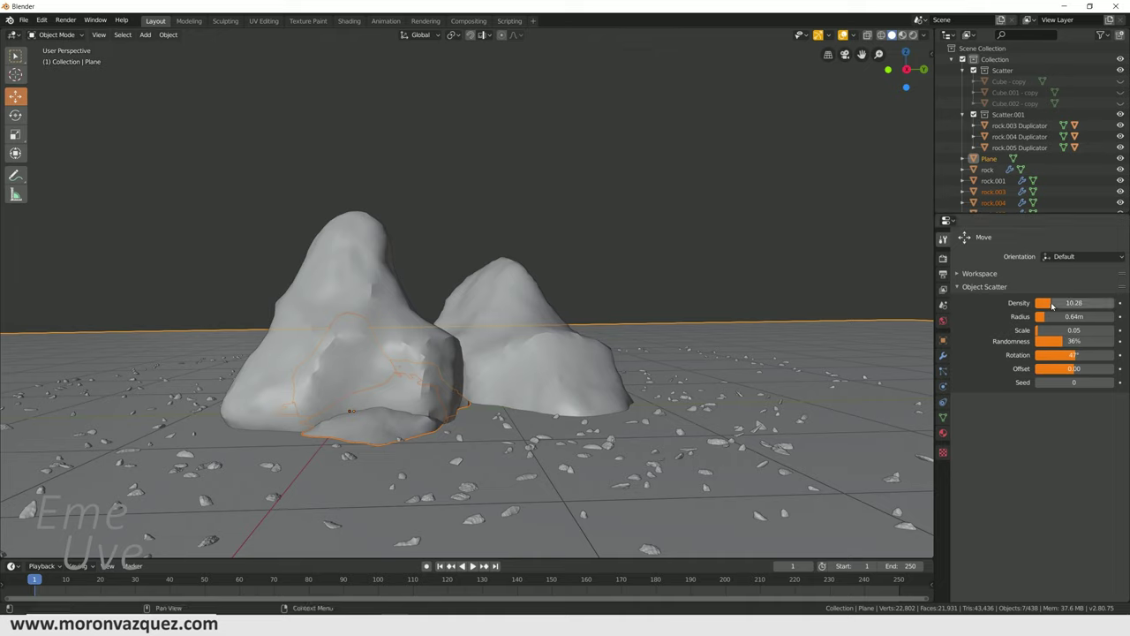
{"action": "key", "text": "ctrl+z"}
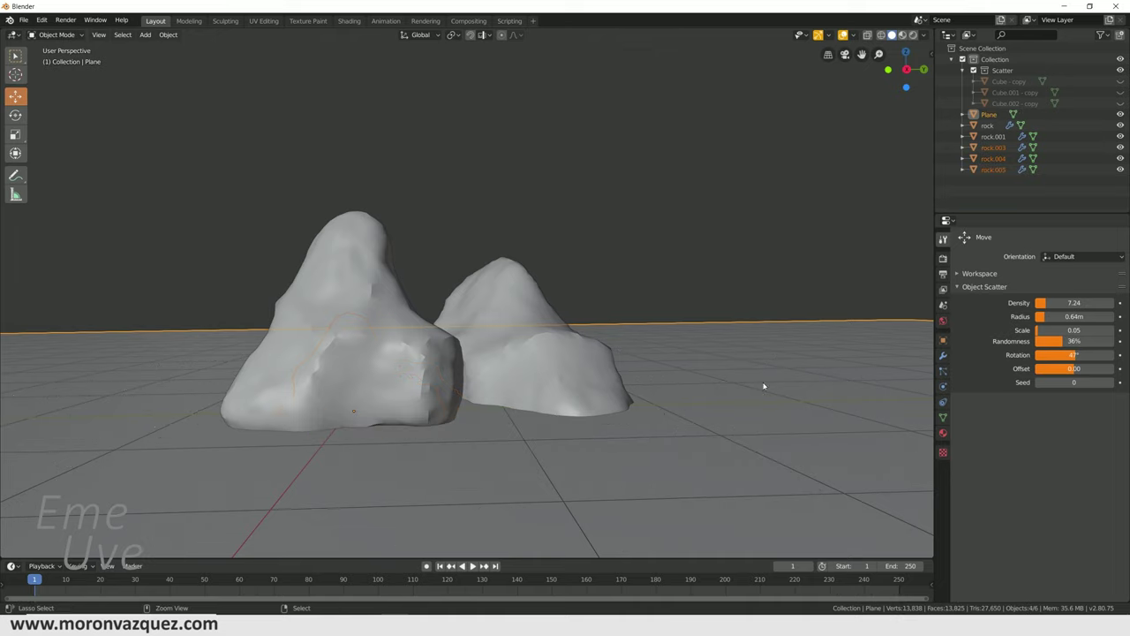
{"action": "scroll", "coordinate": [768, 382], "scroll_direction": "down", "scroll_amount": 4}
{"action": "mouse_move", "coordinate": [668, 376]}
{"action": "middle_mouse_down"}
{"action": "mouse_move", "coordinate": [365, 396]}
{"action": "mouse_move", "coordinate": [599, 379]}
{"action": "middle_mouse_up"}
{"action": "scroll", "coordinate": [662, 371], "scroll_direction": "down", "scroll_amount": 3}
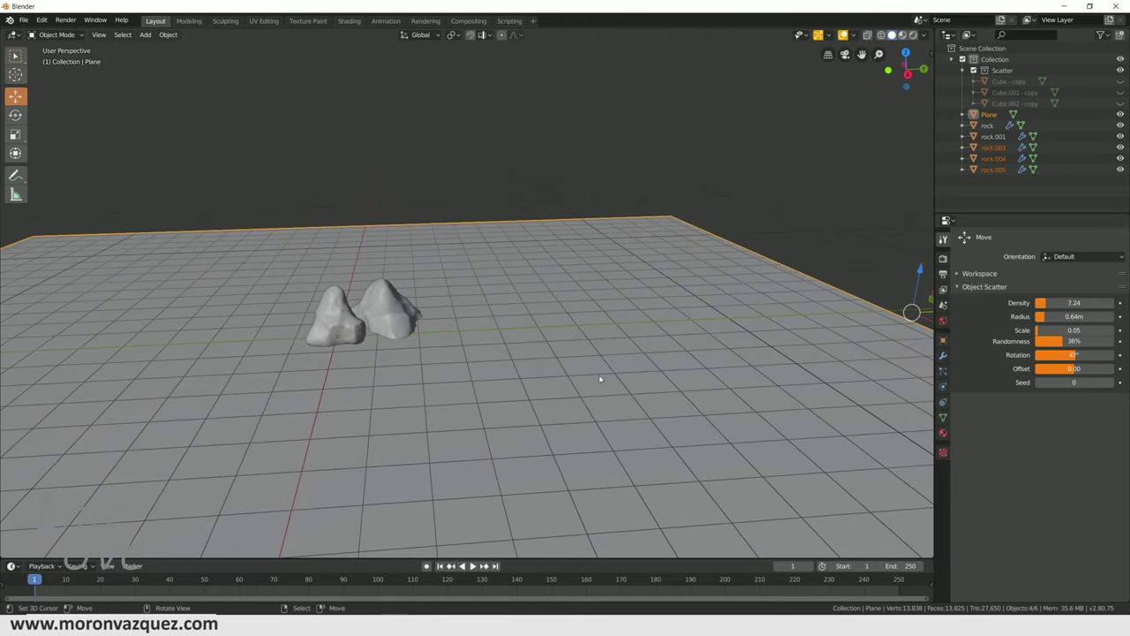
{"action": "key", "text": "F3"}
{"action": "left_click", "coordinate": [678, 395]}
- Paint scatter strokes across the plane around the two large rocks
{"action": "mouse_move", "coordinate": [400, 335]}
{"action": "middle_mouse_down"}
{"action": "mouse_move", "coordinate": [565, 368]}
{"action": "mouse_move", "coordinate": [553, 382]}
{"action": "mouse_move", "coordinate": [509, 352]}
{"action": "middle_mouse_up"}
{"action": "scroll", "coordinate": [565, 368], "scroll_direction": "up", "scroll_amount": 3}
{"action": "scroll", "coordinate": [505, 352], "scroll_direction": "up", "scroll_amount": 1}
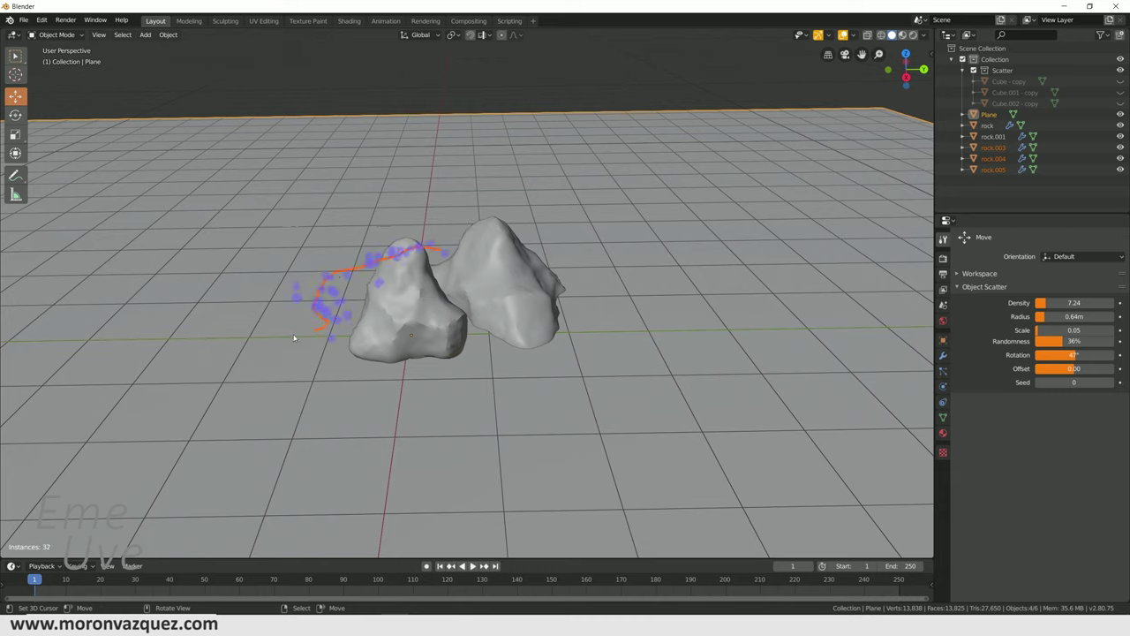
{"action": "mouse_move", "coordinate": [257, 397]}
{"action": "left_mouse_down"}
{"action": "mouse_move", "coordinate": [475, 403]}
{"action": "mouse_move", "coordinate": [521, 417]}
{"action": "mouse_move", "coordinate": [605, 391]}
{"action": "mouse_move", "coordinate": [592, 285]}
{"action": "mouse_move", "coordinate": [471, 242]}
{"action": "mouse_move", "coordinate": [273, 265]}
{"action": "mouse_move", "coordinate": [171, 415]}
{"action": "mouse_move", "coordinate": [495, 487]}
{"action": "mouse_move", "coordinate": [708, 305]}
{"action": "mouse_move", "coordinate": [610, 240]}
{"action": "mouse_move", "coordinate": [126, 315]}
{"action": "mouse_move", "coordinate": [127, 428]}
{"action": "left_mouse_up"}
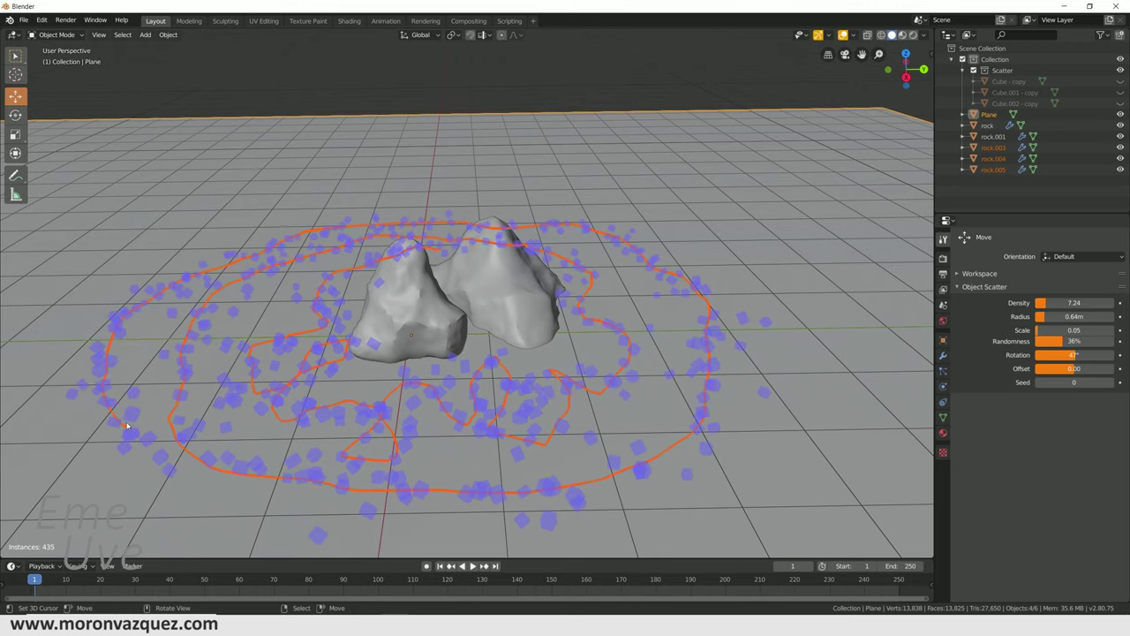
{"action": "middle_click_drag", "start_coordinate": [127, 429], "coordinate": [447, 466]}
{"action": "scroll", "coordinate": [446, 466], "scroll_direction": "up", "scroll_amount": 4}
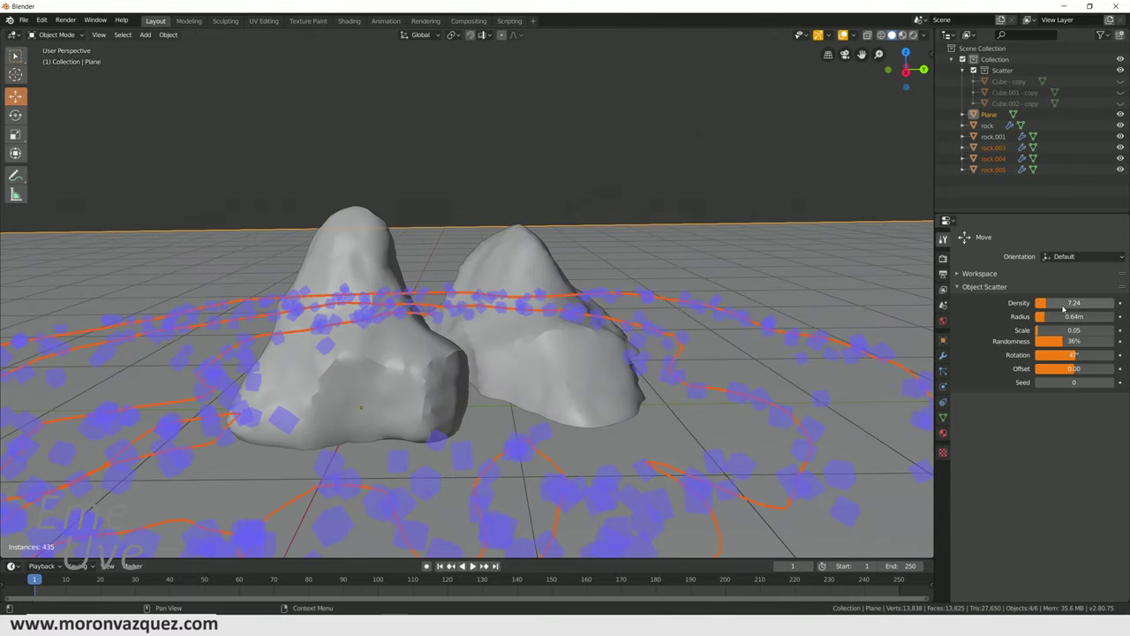
- Raise the scatter Scale to 0.11 and the Radius to about 1 m
{"action": "left_click_drag", "start_coordinate": [1074, 330], "coordinate": [1094, 329]}
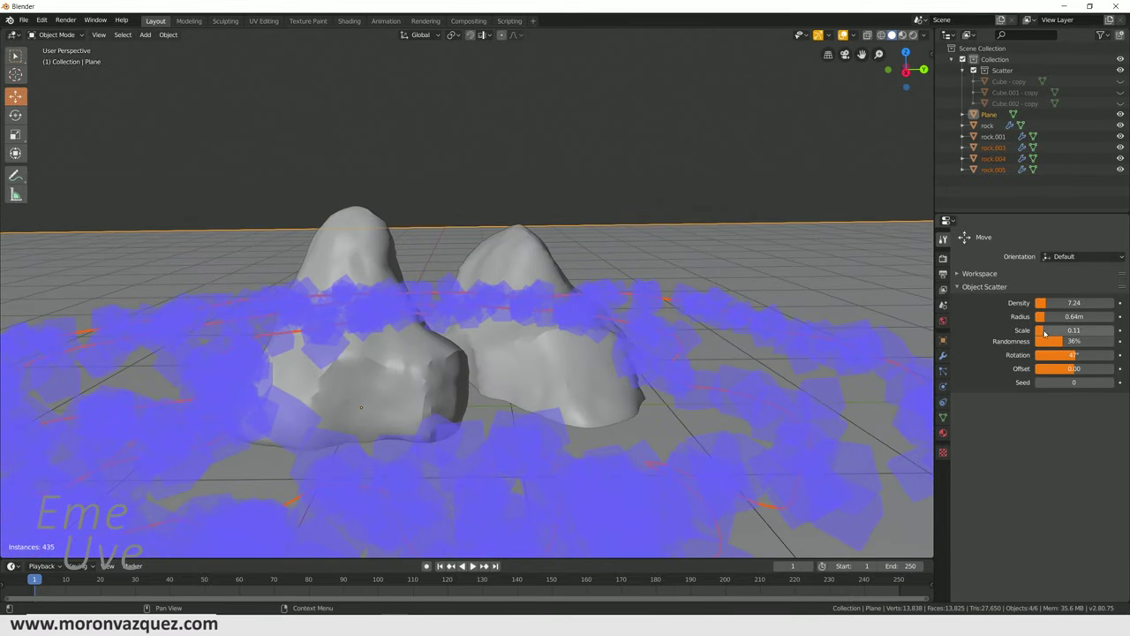
{"action": "middle_click_drag", "start_coordinate": [621, 419], "coordinate": [626, 374]}
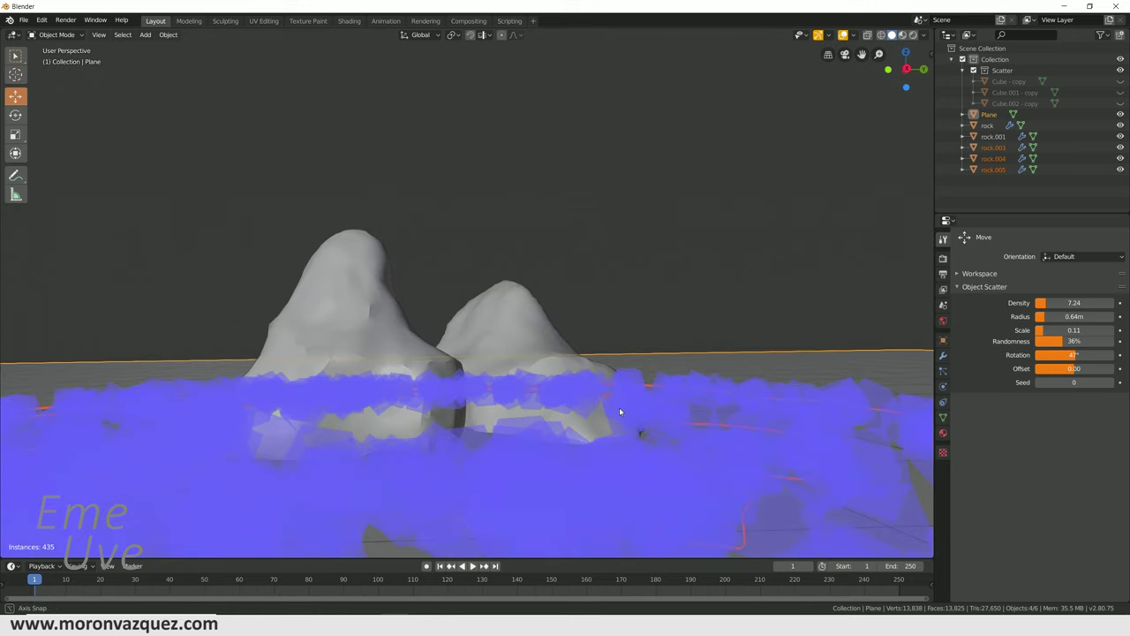
{"action": "left_click_drag", "start_coordinate": [1074, 316], "coordinate": [1082, 316]}
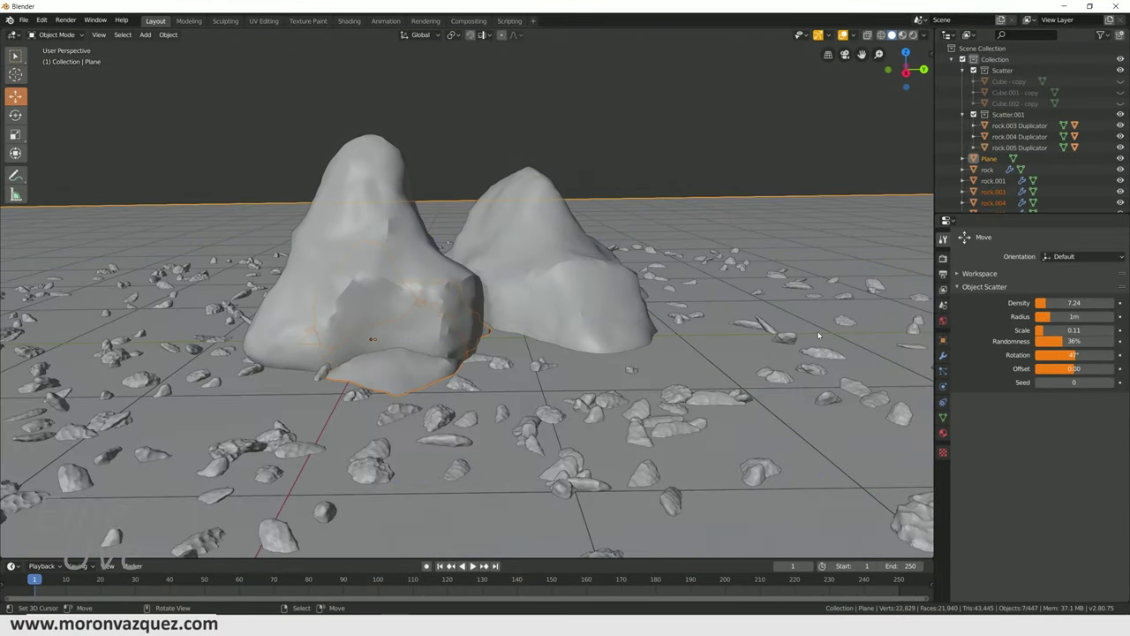
- Zoom out and scale the ground plane uniformly to 0.437
{"action": "scroll", "coordinate": [795, 348], "scroll_direction": "down", "scroll_amount": 1}
{"action": "scroll", "coordinate": [707, 380], "scroll_direction": "down", "scroll_amount": 2}
{"action": "scroll", "coordinate": [530, 423], "scroll_direction": "down", "scroll_amount": 2}
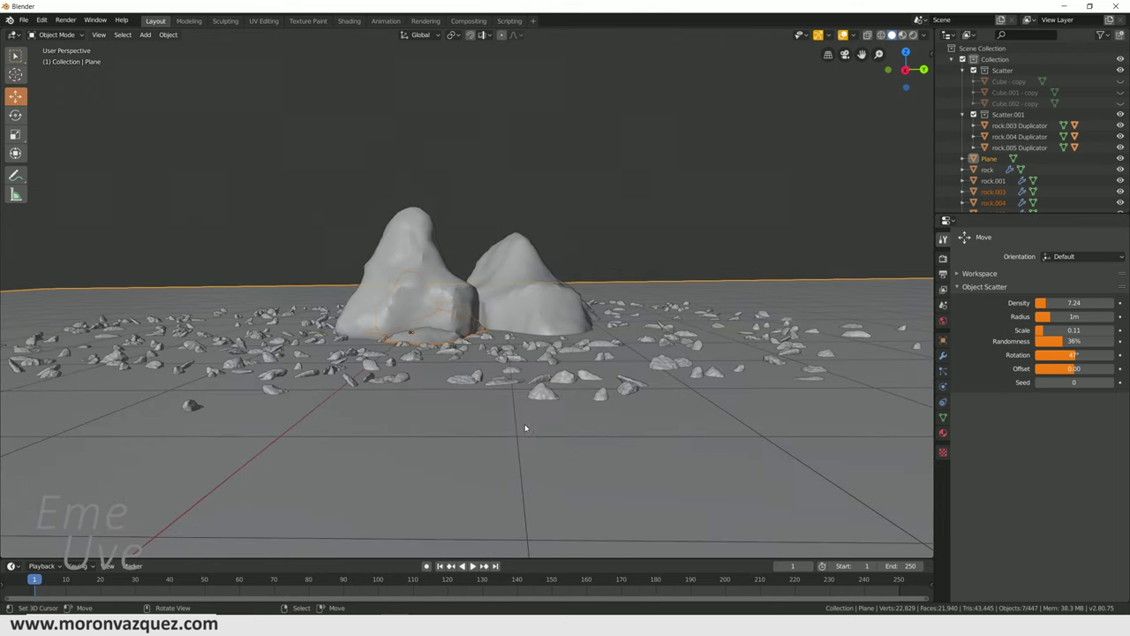
{"action": "scroll", "coordinate": [583, 448], "scroll_direction": "down", "scroll_amount": 1}
{"action": "scroll", "coordinate": [584, 448], "scroll_direction": "down", "scroll_amount": 1}
{"action": "scroll", "coordinate": [654, 437], "scroll_direction": "down", "scroll_amount": 4}
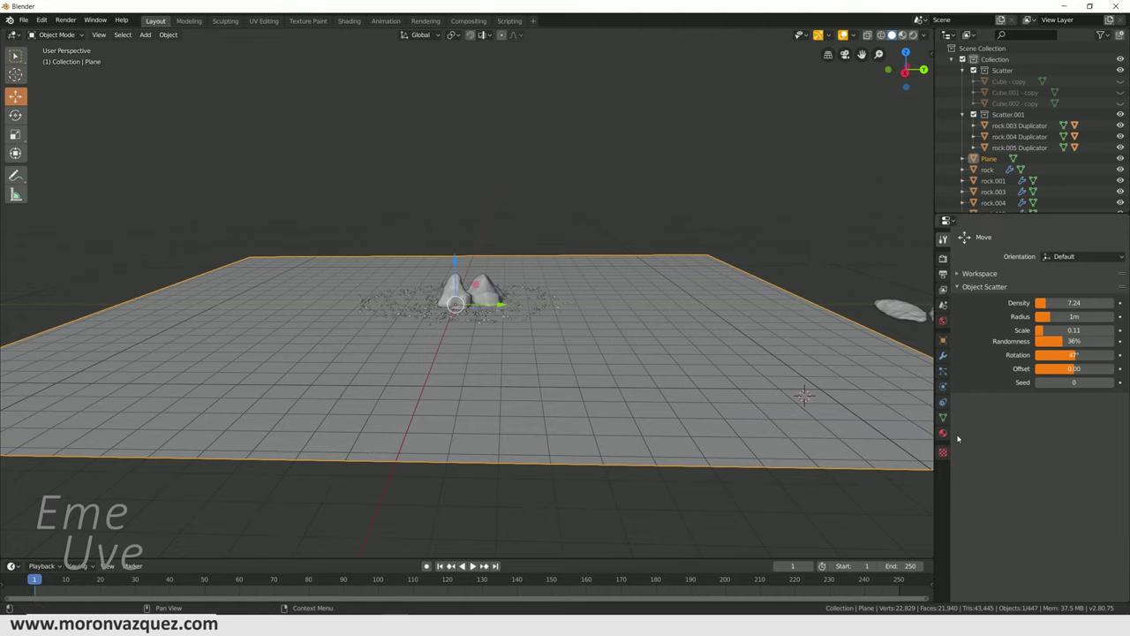
{"action": "key", "text": "s"}
{"action": "left_click", "coordinate": [617, 356]}
- Orbit around the shrunken plane, then make the Scatter collection active
{"action": "scroll", "coordinate": [617, 356], "scroll_direction": "up", "scroll_amount": 3}
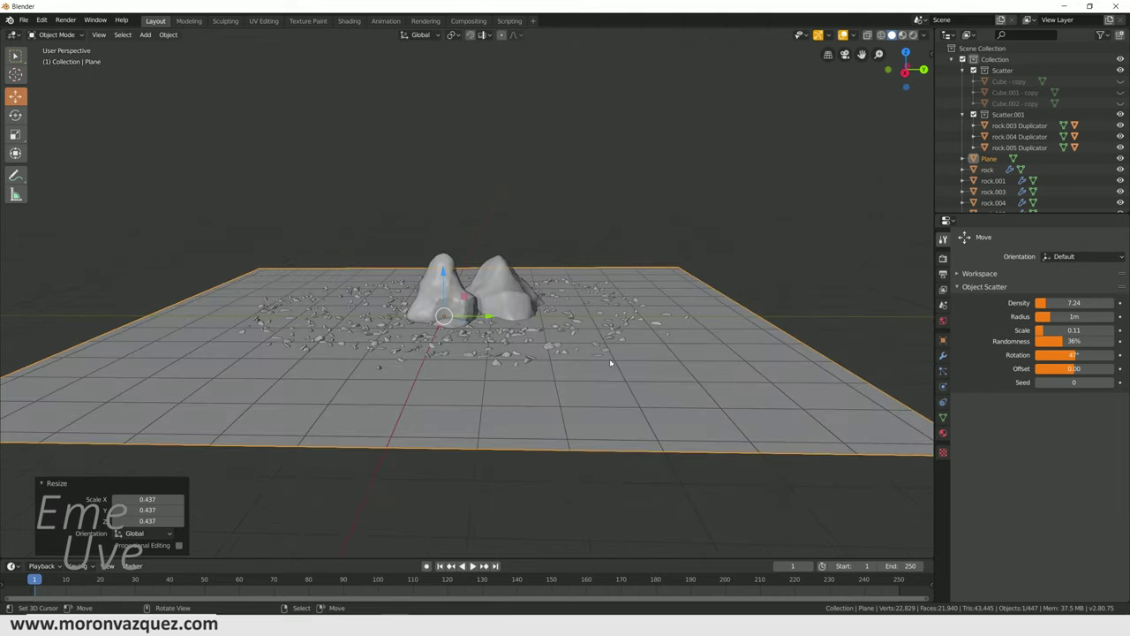
{"action": "scroll", "coordinate": [609, 359], "scroll_direction": "up", "scroll_amount": 2}
{"action": "scroll", "coordinate": [669, 418], "scroll_direction": "up", "scroll_amount": 1}
{"action": "mouse_move", "coordinate": [668, 418]}
{"action": "middle_mouse_down"}
{"action": "mouse_move", "coordinate": [677, 437]}
{"action": "mouse_move", "coordinate": [566, 389]}
{"action": "middle_mouse_up"}
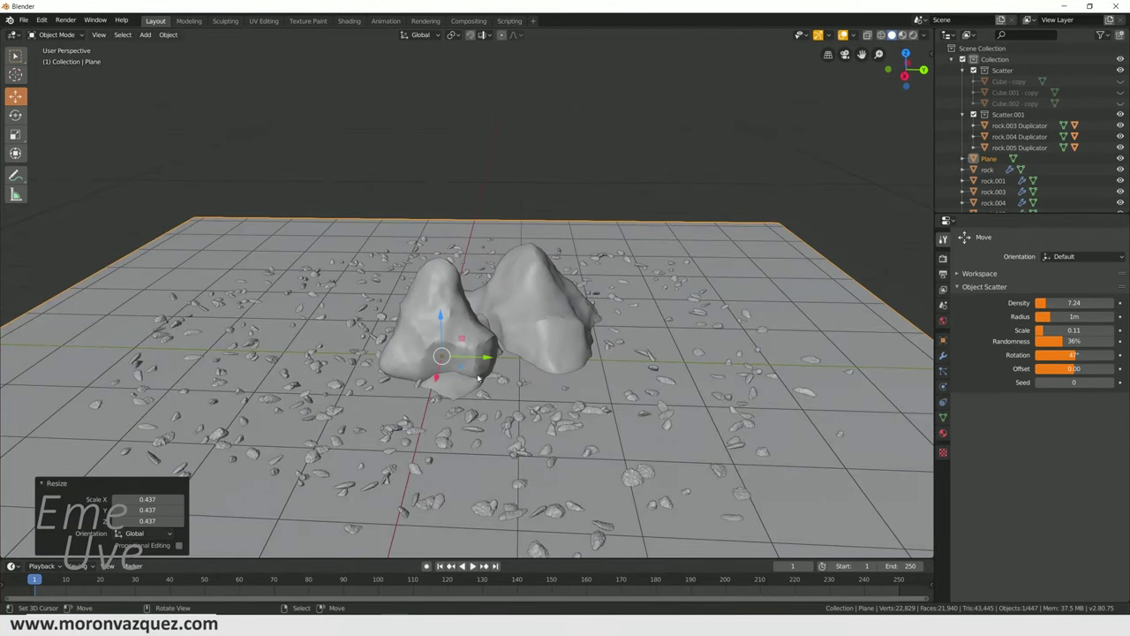
{"action": "scroll", "coordinate": [460, 393], "scroll_direction": "up", "scroll_amount": 1}
{"action": "scroll", "coordinate": [459, 393], "scroll_direction": "up", "scroll_amount": 1}
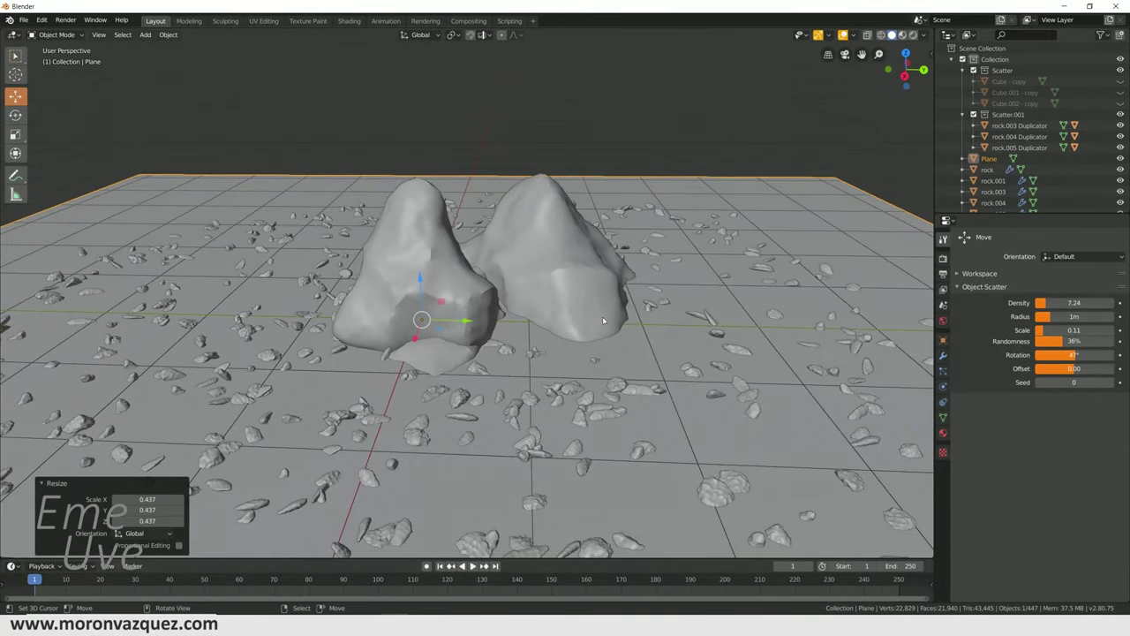
{"action": "middle_click_drag", "start_coordinate": [602, 316], "coordinate": [627, 338]}
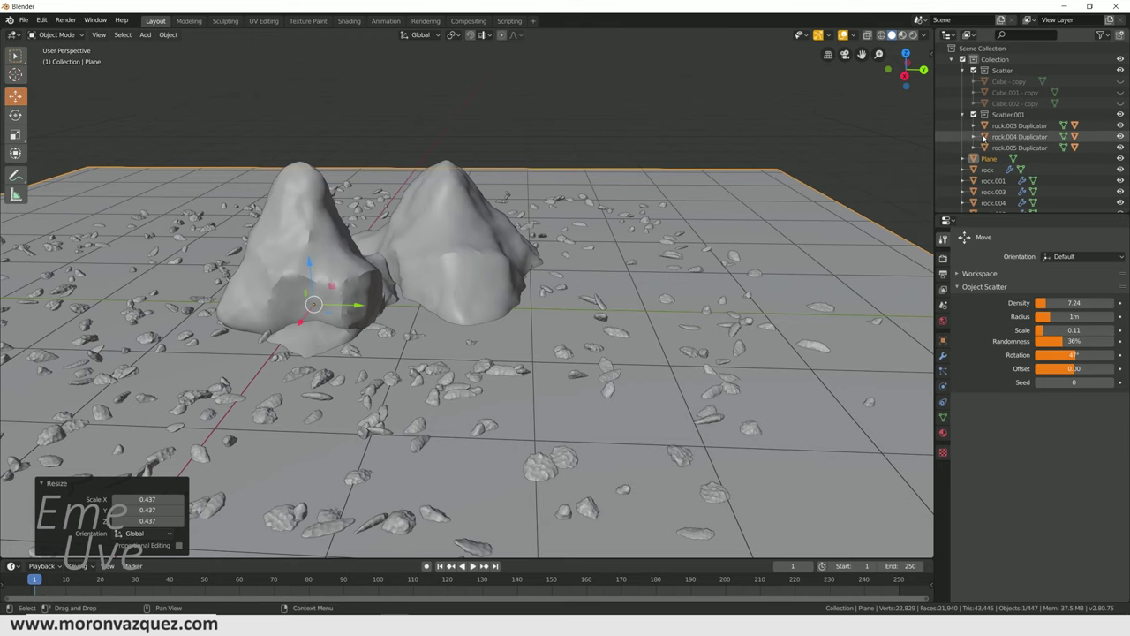
{"action": "left_click", "coordinate": [1004, 72]}
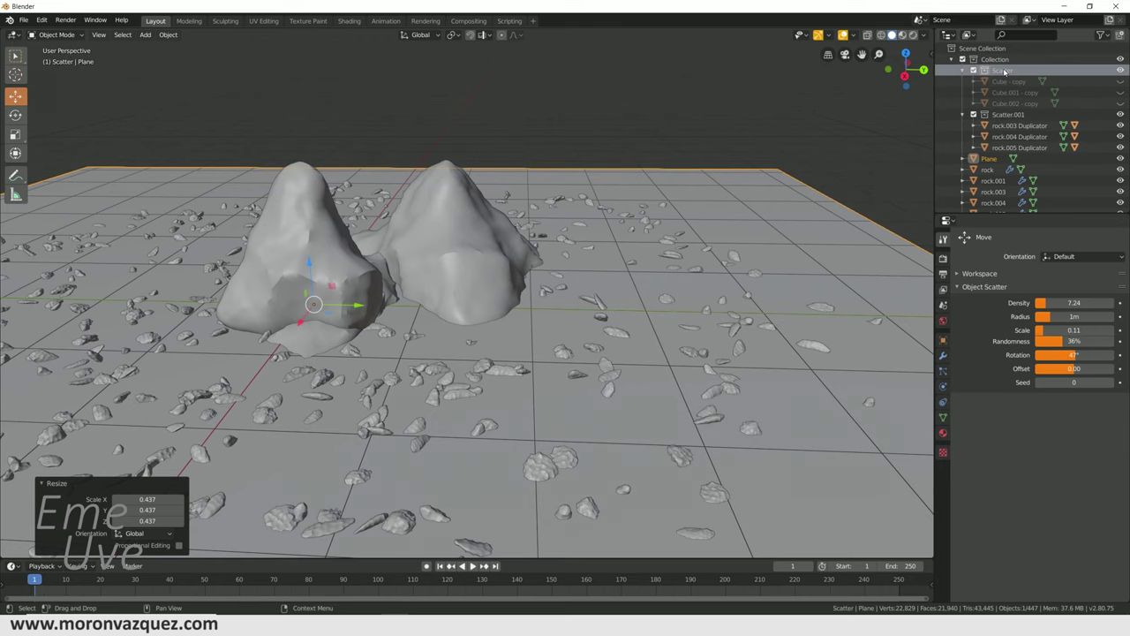
- Unfold rock.003, rock.004 and rock.005 Duplicator in the Outliner and view the rocks from lower angles
{"action": "left_click", "coordinate": [974, 126]}
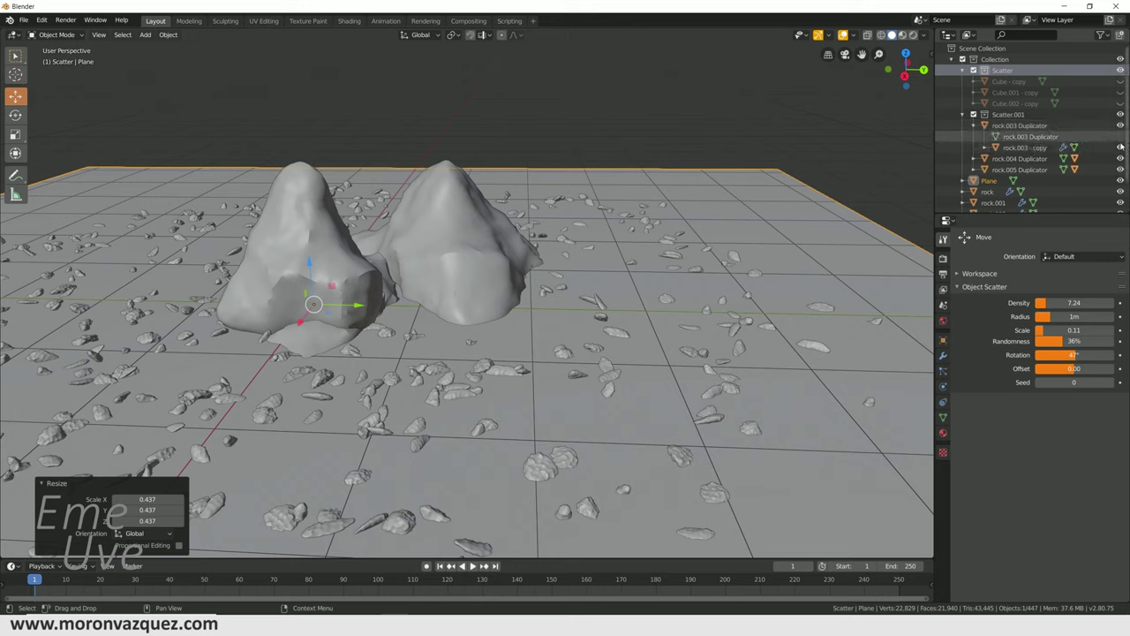
{"action": "left_click", "coordinate": [974, 158]}
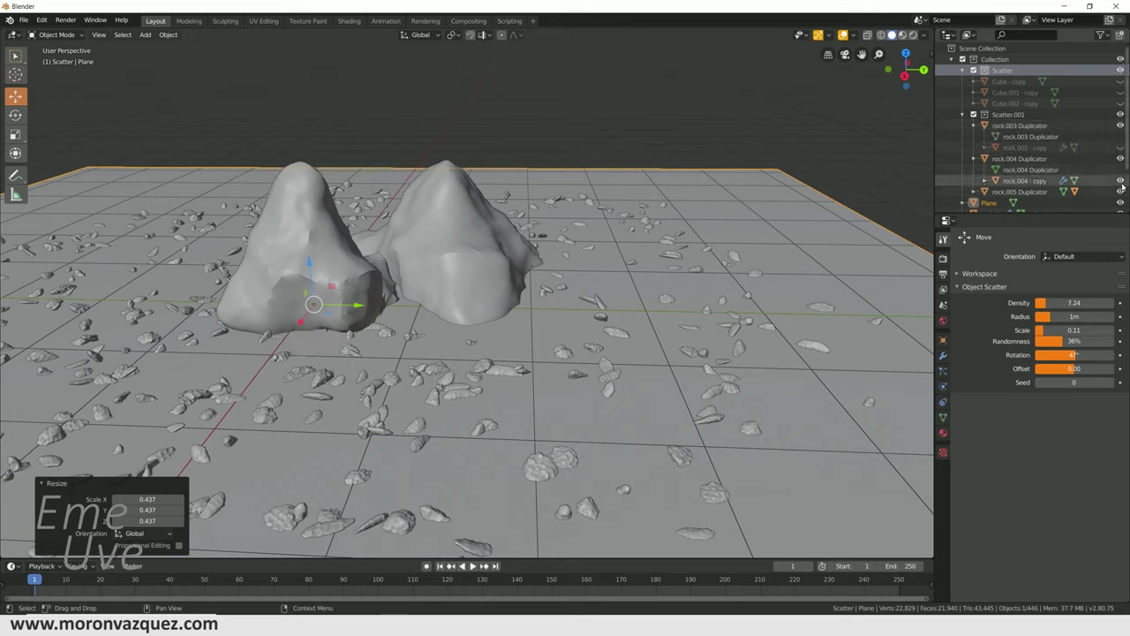
{"action": "left_click", "coordinate": [974, 192]}
{"action": "scroll", "coordinate": [1104, 181], "scroll_direction": "down", "scroll_amount": 2}
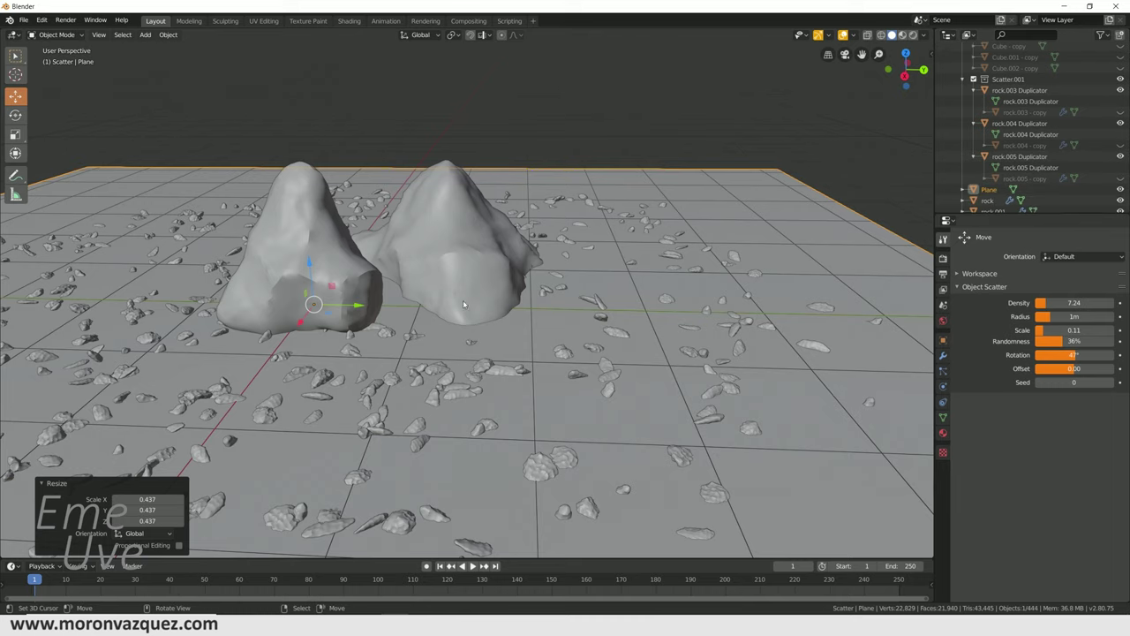
{"action": "mouse_move", "coordinate": [494, 380]}
{"action": "middle_mouse_down"}
{"action": "mouse_move", "coordinate": [503, 318]}
{"action": "mouse_move", "coordinate": [528, 304]}
{"action": "mouse_move", "coordinate": [552, 329]}
{"action": "middle_mouse_up"}
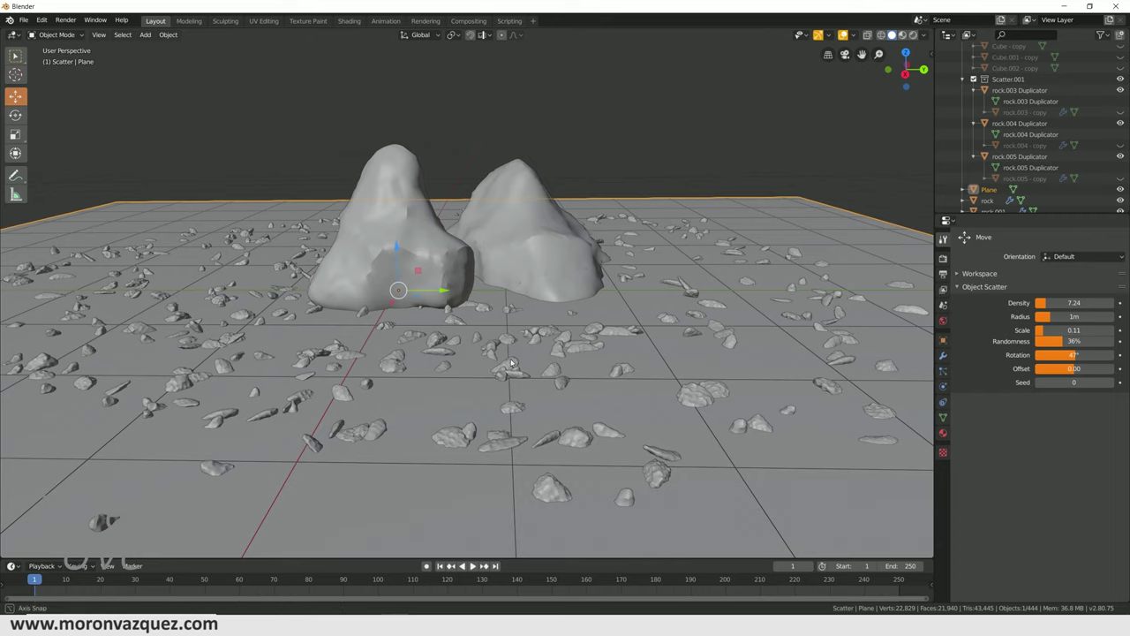
{"action": "middle_click_drag", "start_coordinate": [520, 362], "coordinate": [423, 430]}
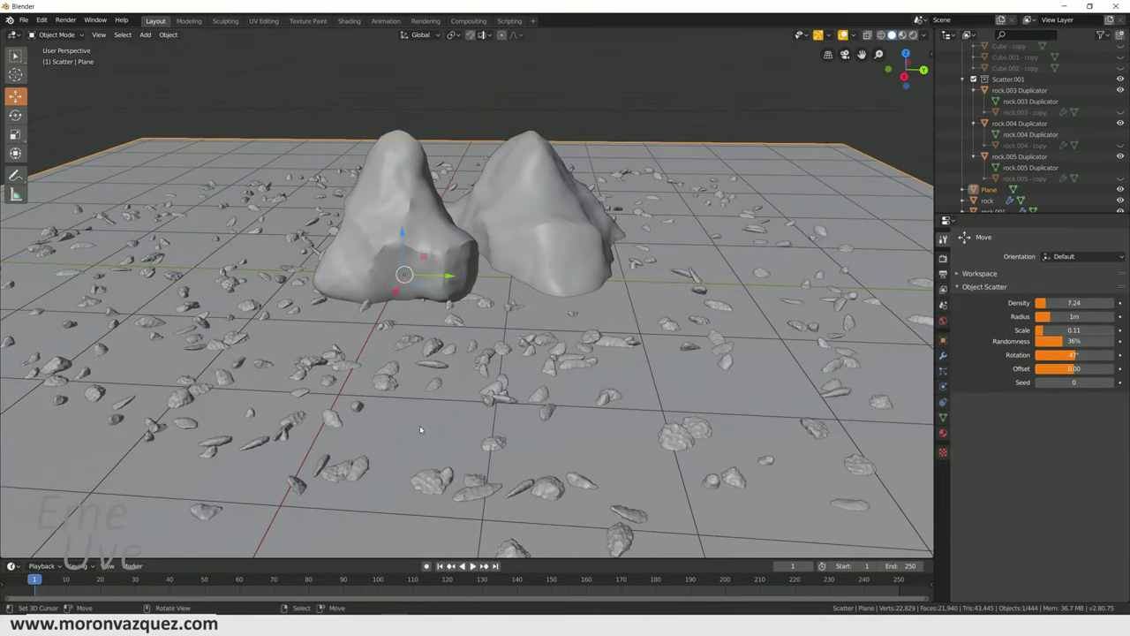
- Put the plane in Edit Mode and subdivide it three times to 81 vertices
{"action": "left_click", "coordinate": [54, 34]}
{"action": "left_click", "coordinate": [53, 61]}
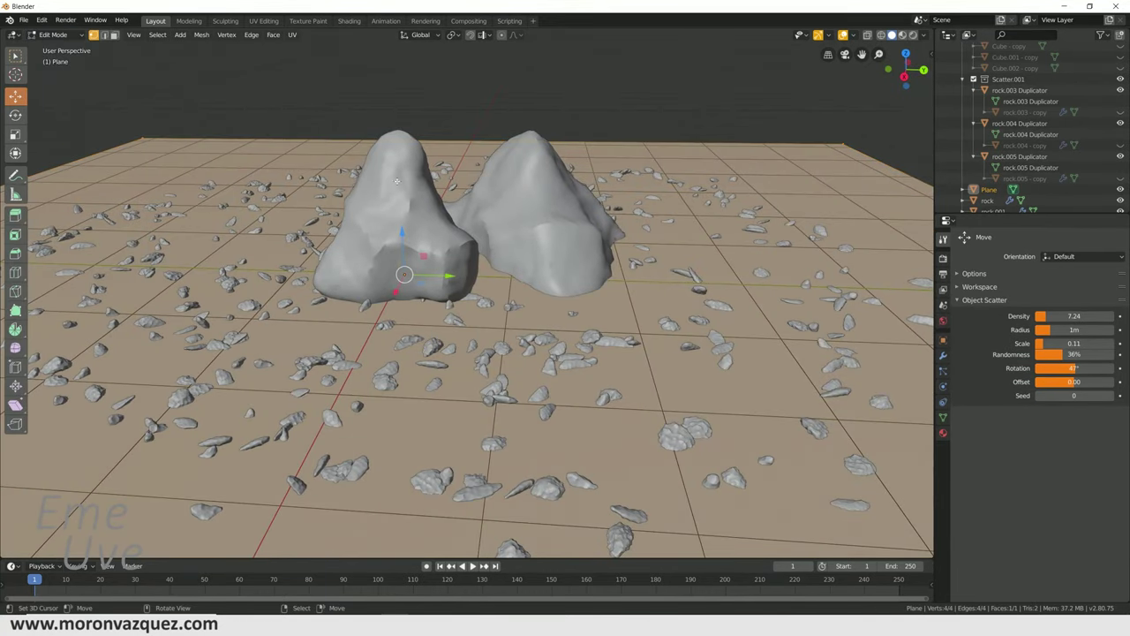
{"action": "right_click", "coordinate": [569, 291]}
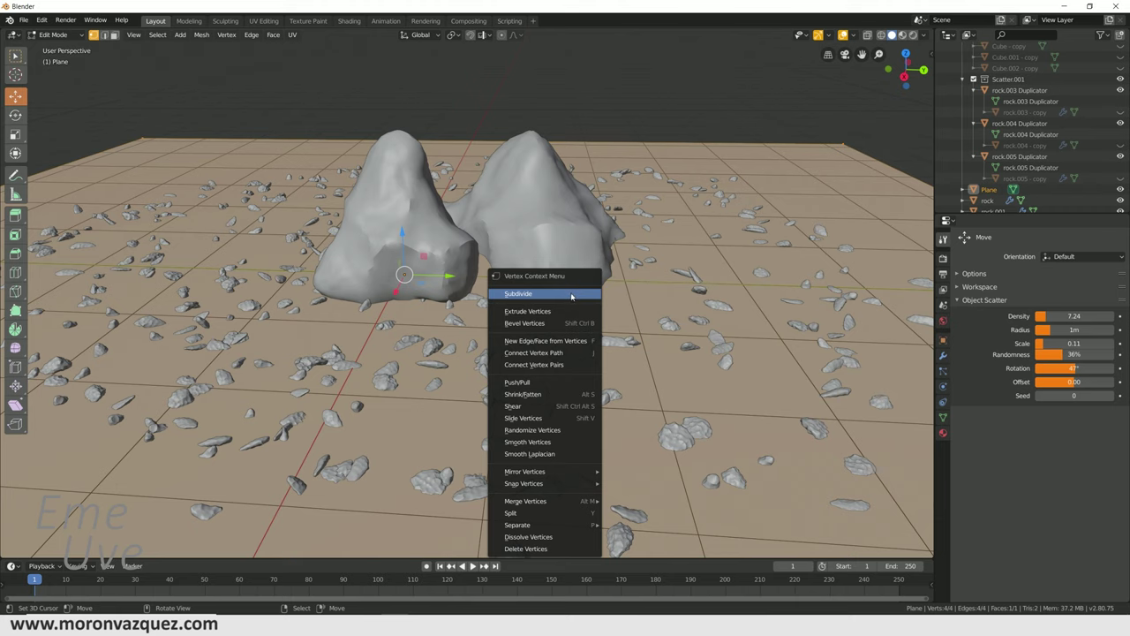
{"action": "left_click", "coordinate": [571, 296]}
{"action": "right_click", "coordinate": [572, 298]}
{"action": "left_click", "coordinate": [572, 298]}
{"action": "right_click", "coordinate": [573, 299]}
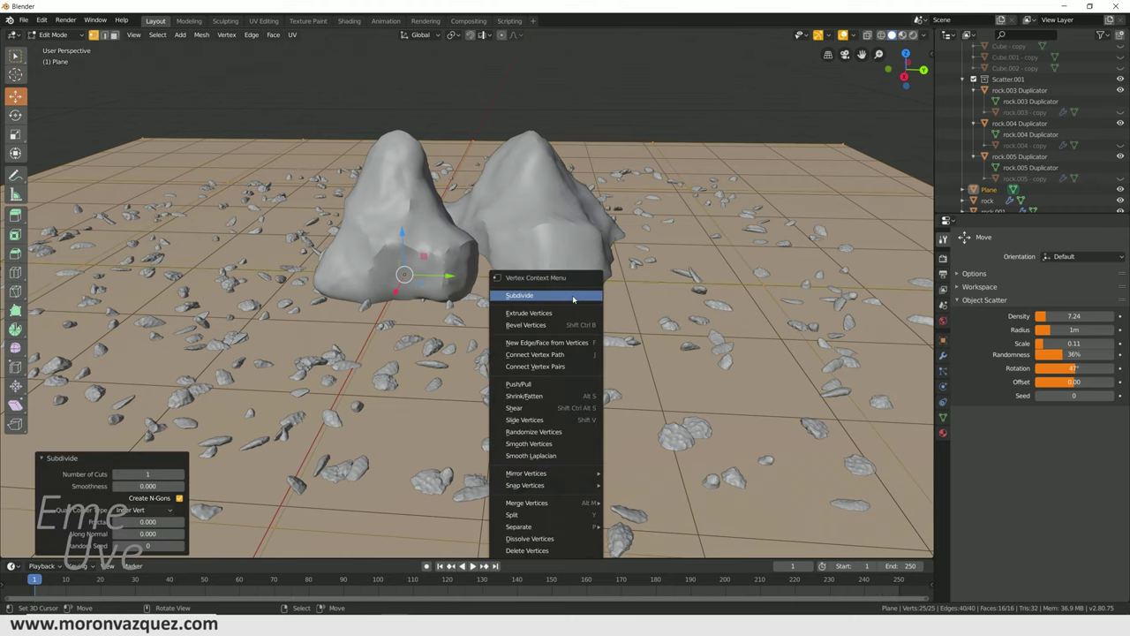
{"action": "left_click", "coordinate": [573, 299]}
- Subdivide the plane four more times until it reaches 16,641 vertices
{"action": "middle_click_drag", "start_coordinate": [573, 299], "coordinate": [582, 353]}
{"action": "scroll", "coordinate": [582, 353], "scroll_direction": "down", "scroll_amount": 2}
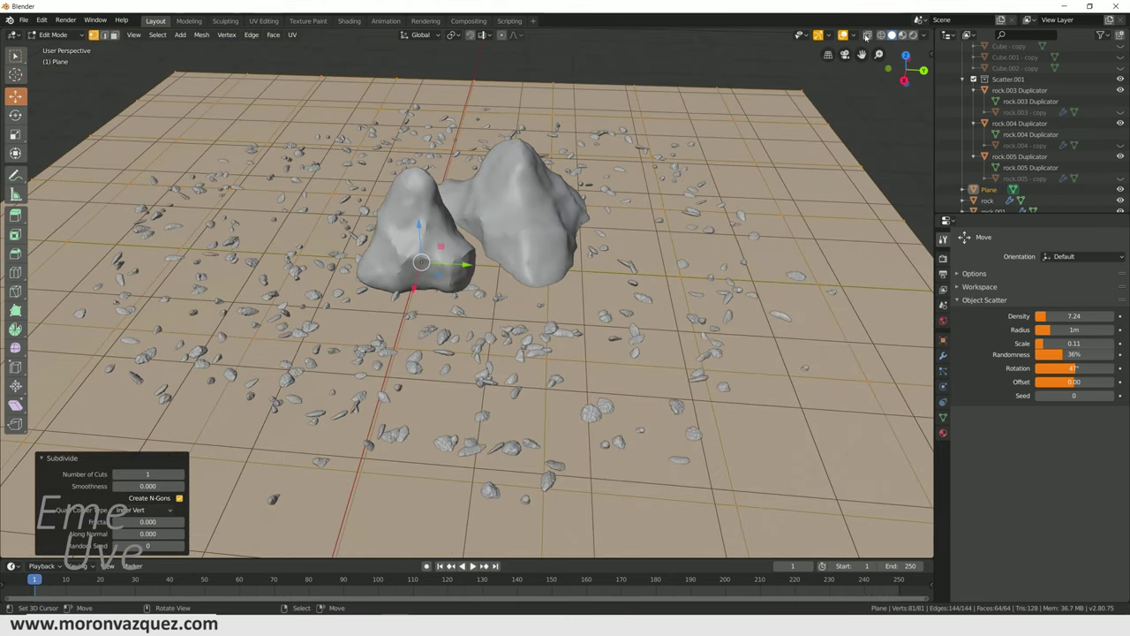
{"action": "left_click", "coordinate": [843, 35]}
{"action": "left_click", "coordinate": [843, 35]}
{"action": "right_click", "coordinate": [501, 274]}
{"action": "left_click", "coordinate": [501, 275]}
{"action": "right_click", "coordinate": [502, 275]}
{"action": "left_click", "coordinate": [502, 275]}
{"action": "right_click", "coordinate": [502, 276]}
{"action": "left_click", "coordinate": [502, 276]}
{"action": "right_click", "coordinate": [502, 274]}
{"action": "left_click", "coordinate": [501, 274]}
- Select a handful of scattered vertices across the plane, then switch to top view
{"action": "middle_click_drag", "start_coordinate": [567, 292], "coordinate": [403, 281]}
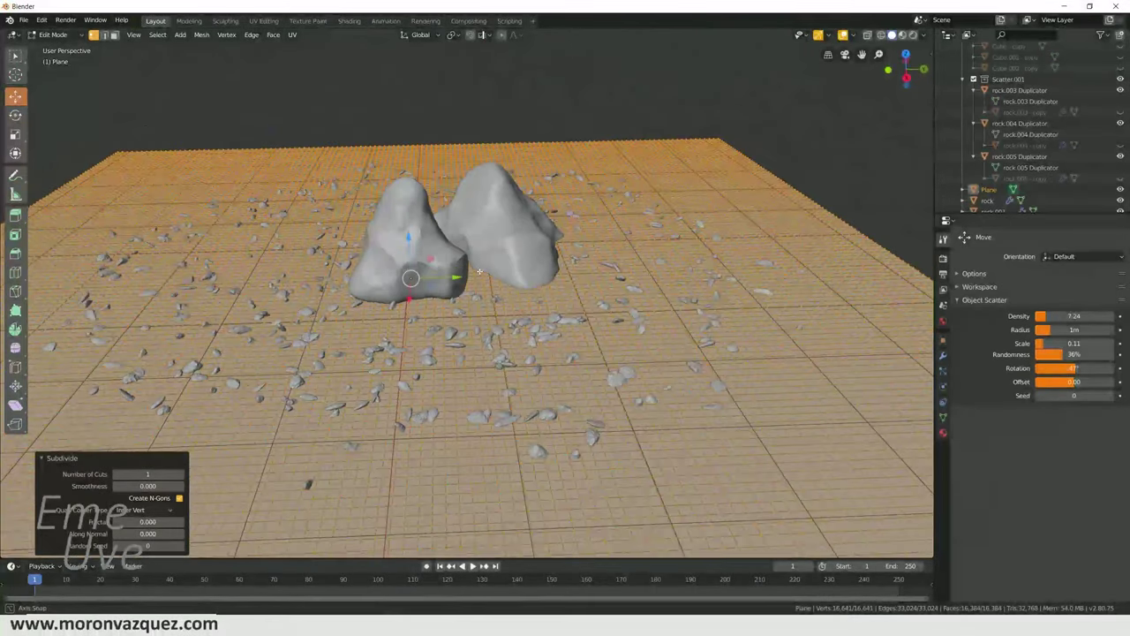
{"action": "left_click", "coordinate": [287, 264]}
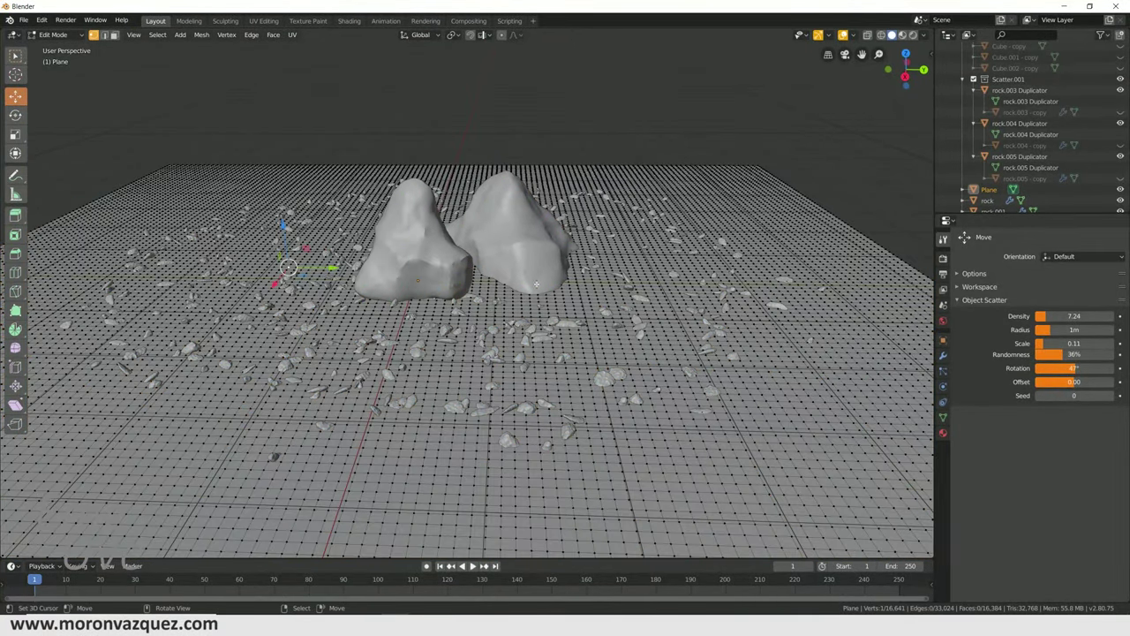
{"action": "middle_click_drag", "start_coordinate": [535, 282], "coordinate": [511, 316]}
{"action": "middle_click_drag", "start_coordinate": [408, 278], "coordinate": [538, 296], "text": "shift"}
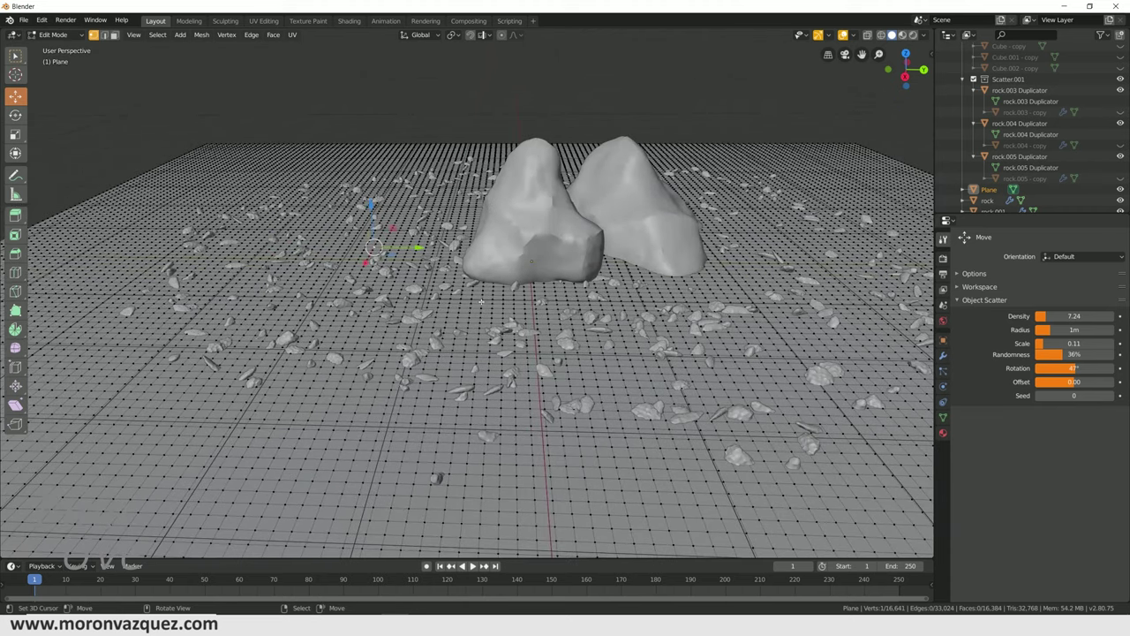
{"action": "left_click", "coordinate": [390, 260], "text": "shift"}
{"action": "left_click", "coordinate": [390, 261], "text": "shift"}
{"action": "left_click", "coordinate": [346, 226], "text": "ctrl"}
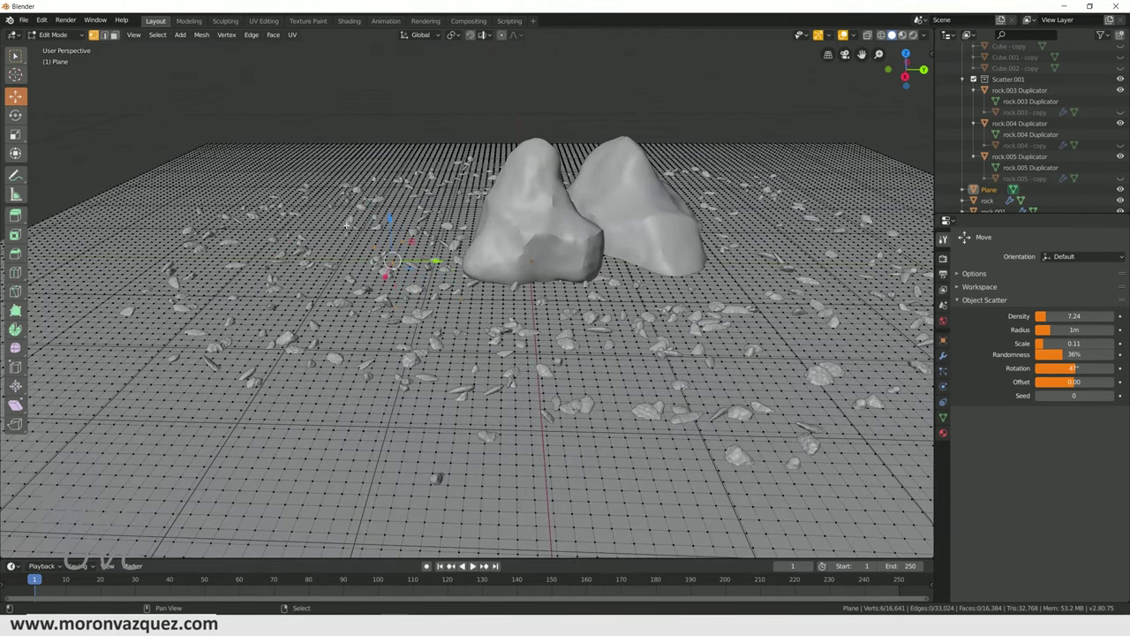
{"action": "left_click", "coordinate": [306, 248], "text": "shift"}
{"action": "left_click", "coordinate": [312, 190], "text": "ctrl"}
{"action": "left_click", "coordinate": [346, 304], "text": "ctrl"}
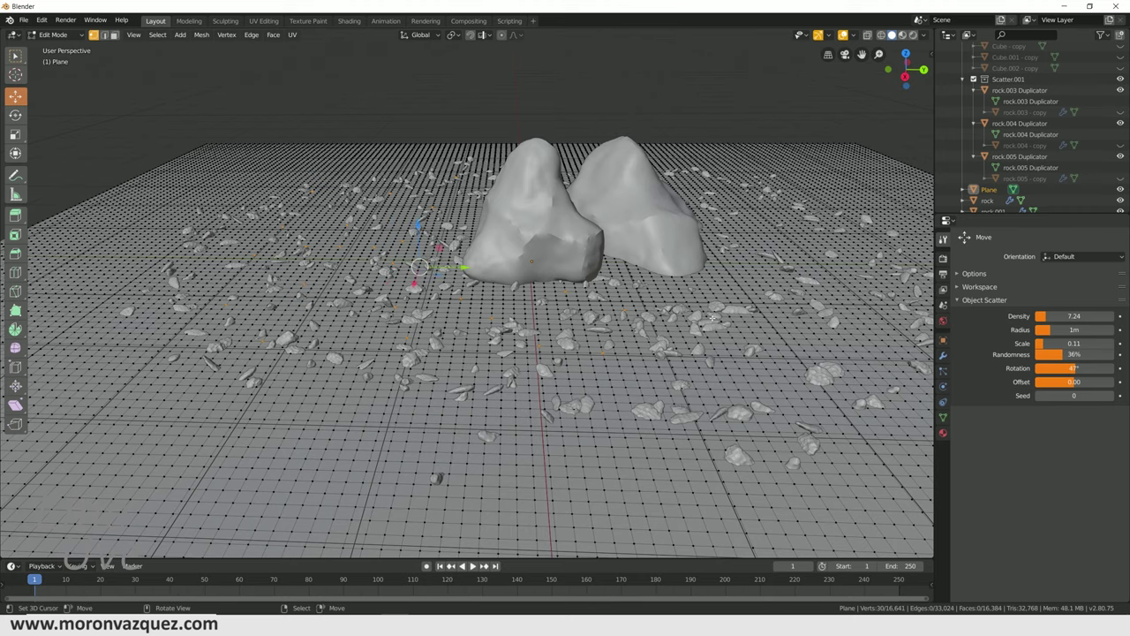
{"action": "key", "text": "KP_7"}
- Add more vertices across the top and left of the plane to the selection
{"action": "middle_click_drag", "start_coordinate": [155, 324], "coordinate": [323, 300], "text": "shift"}
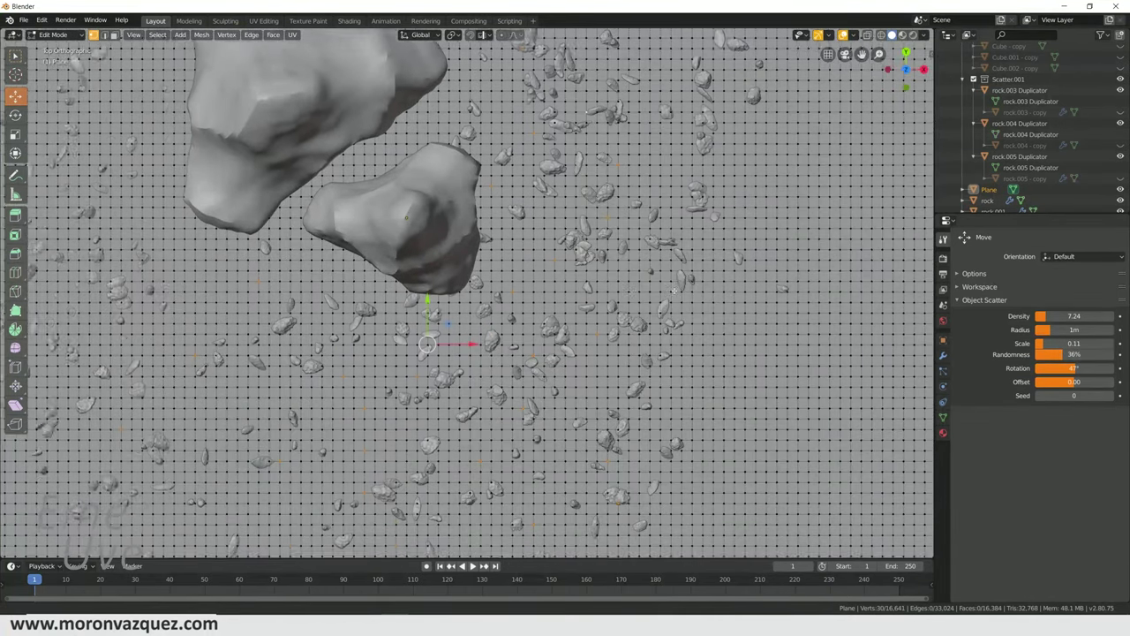
{"action": "left_click", "coordinate": [118, 241], "text": "shift"}
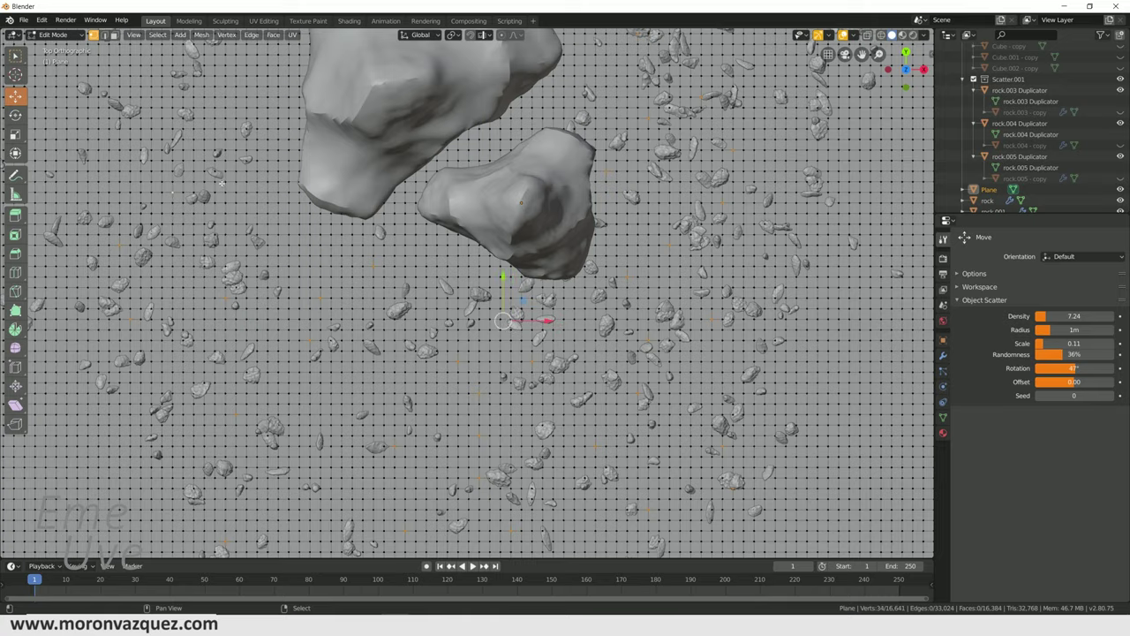
{"action": "middle_click_drag", "start_coordinate": [221, 182], "coordinate": [293, 250], "text": "shift"}
{"action": "middle_click_drag", "start_coordinate": [279, 176], "coordinate": [347, 243], "text": "shift"}
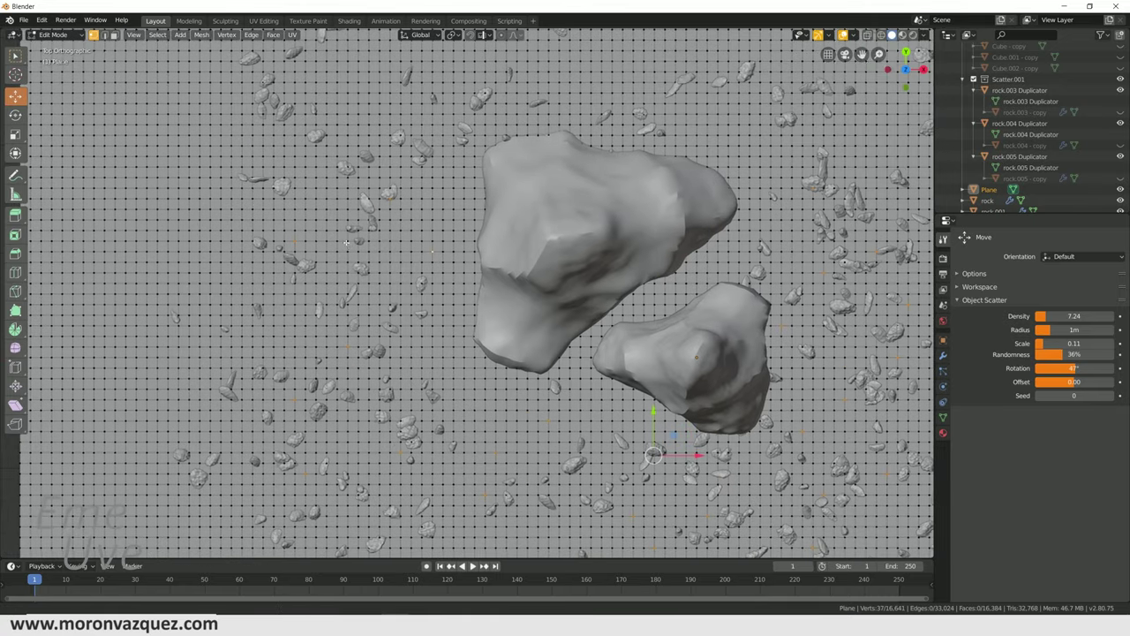
{"action": "mouse_move", "coordinate": [347, 242]}
{"action": "left_mouse_down", "text": "shift"}
{"action": "mouse_move", "coordinate": [503, 80]}
{"action": "mouse_move", "coordinate": [614, 76]}
{"action": "left_mouse_up", "text": "shift"}
{"action": "left_click_drag", "start_coordinate": [680, 51], "coordinate": [690, 124], "text": "shift"}
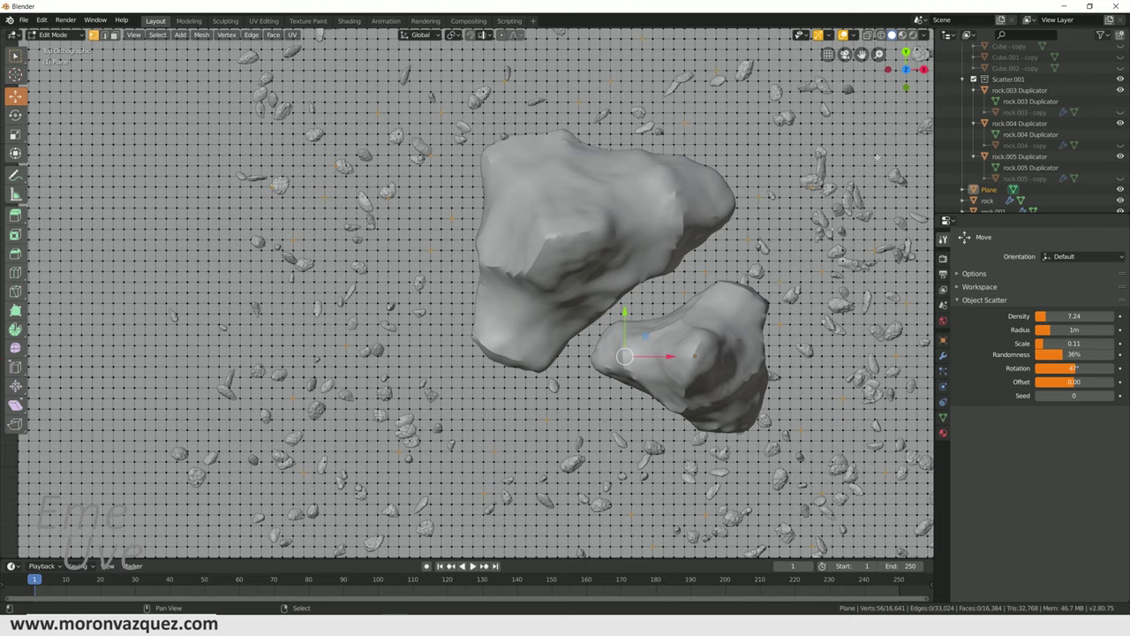
{"action": "middle_click_drag", "start_coordinate": [872, 163], "coordinate": [869, 249], "text": "shift"}
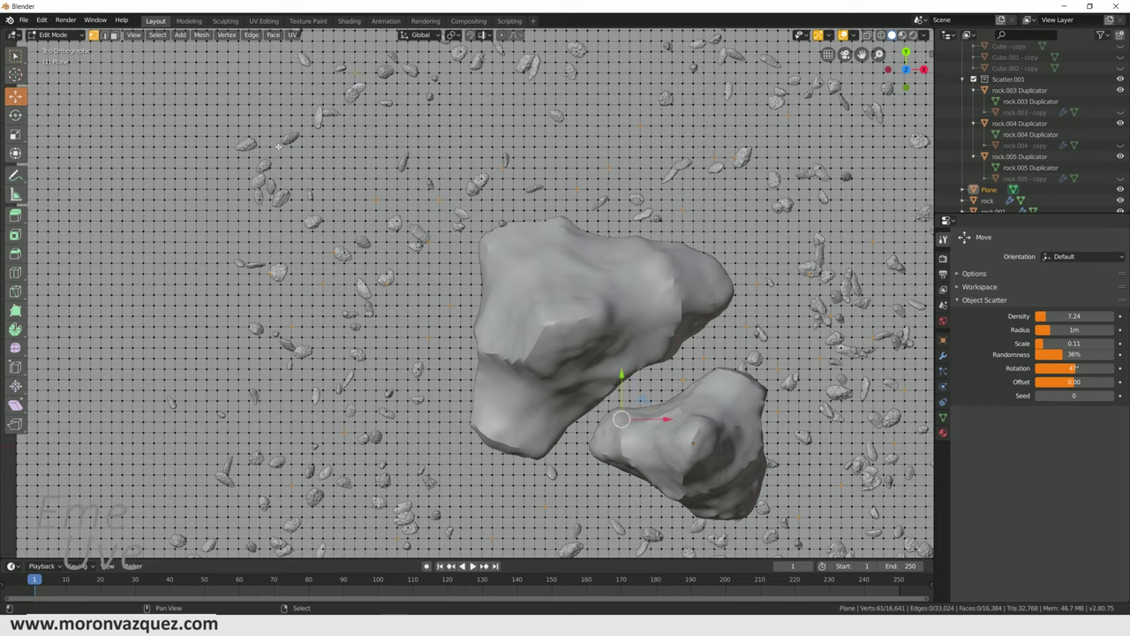
{"action": "mouse_move", "coordinate": [278, 146]}
{"action": "left_mouse_down", "text": "shift"}
{"action": "mouse_move", "coordinate": [170, 381]}
{"action": "mouse_move", "coordinate": [208, 460]}
{"action": "left_mouse_up", "text": "shift"}
{"action": "left_click_drag", "start_coordinate": [280, 428], "coordinate": [300, 441], "text": "shift"}
- Add a couple more ground vertices on the right, then inspect the rocks in perspective
{"action": "middle_click_drag", "start_coordinate": [499, 507], "coordinate": [493, 280], "text": "shift"}
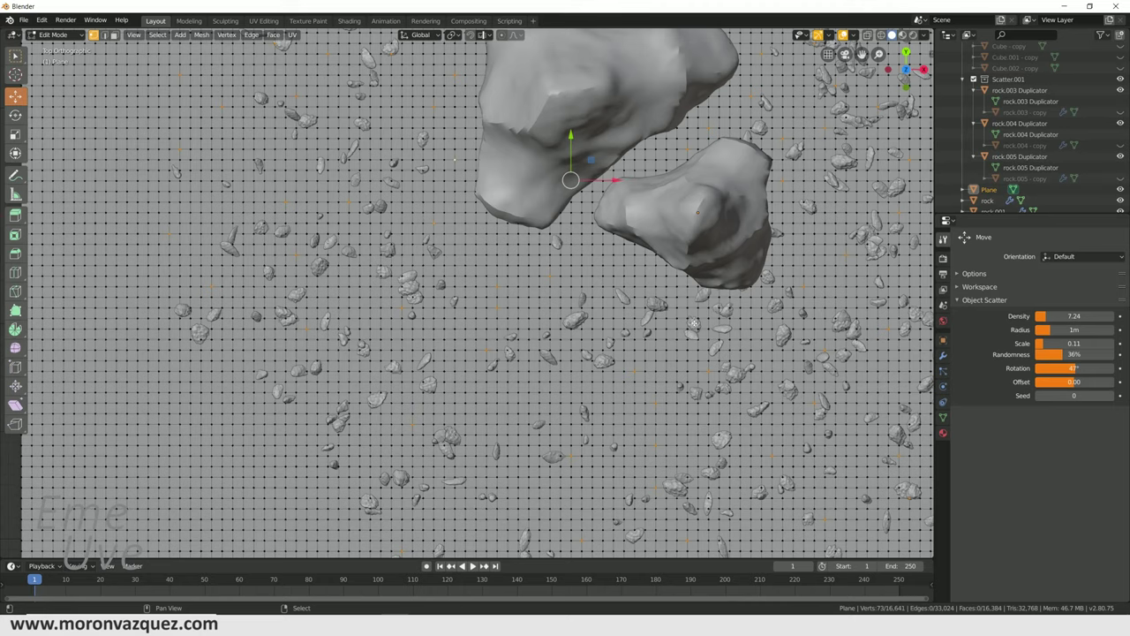
{"action": "mouse_move", "coordinate": [487, 412]}
{"action": "middle_mouse_down", "text": "shift"}
{"action": "mouse_move", "coordinate": [199, 386]}
{"action": "mouse_move", "coordinate": [207, 438]}
{"action": "middle_mouse_up", "text": "shift"}
{"action": "middle_click_drag", "start_coordinate": [638, 233], "coordinate": [712, 473], "text": "shift"}
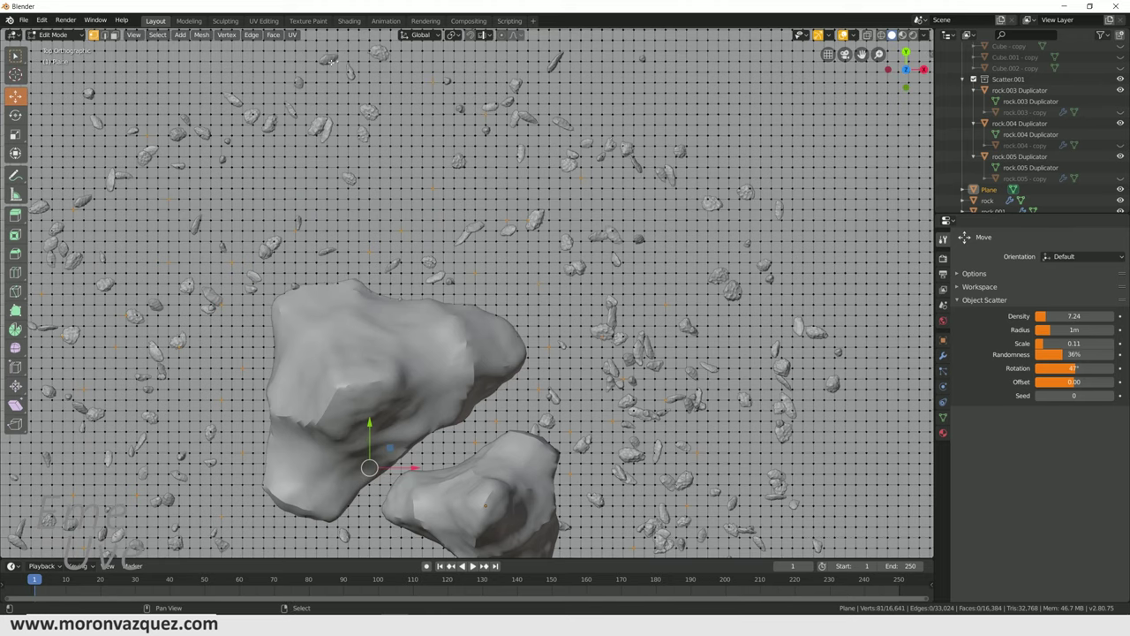
{"action": "left_click", "coordinate": [717, 112], "text": "shift"}
{"action": "left_click", "coordinate": [743, 391], "text": "shift"}
{"action": "middle_click_drag", "start_coordinate": [743, 391], "coordinate": [576, 364]}
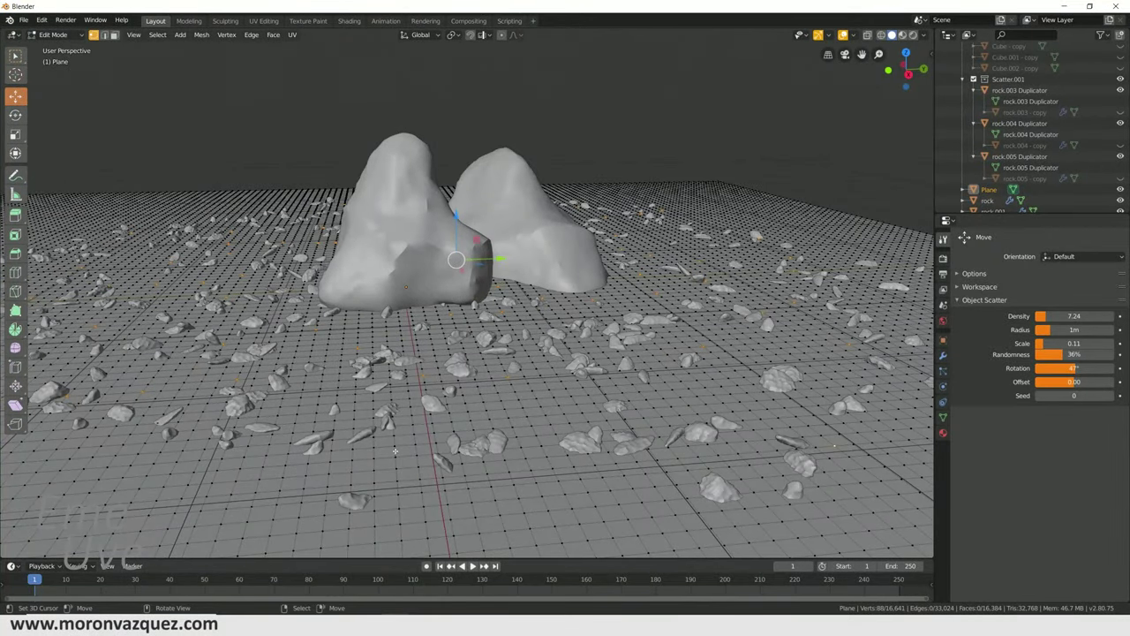
{"action": "middle_click_drag", "start_coordinate": [746, 277], "coordinate": [798, 276], "text": "shift"}
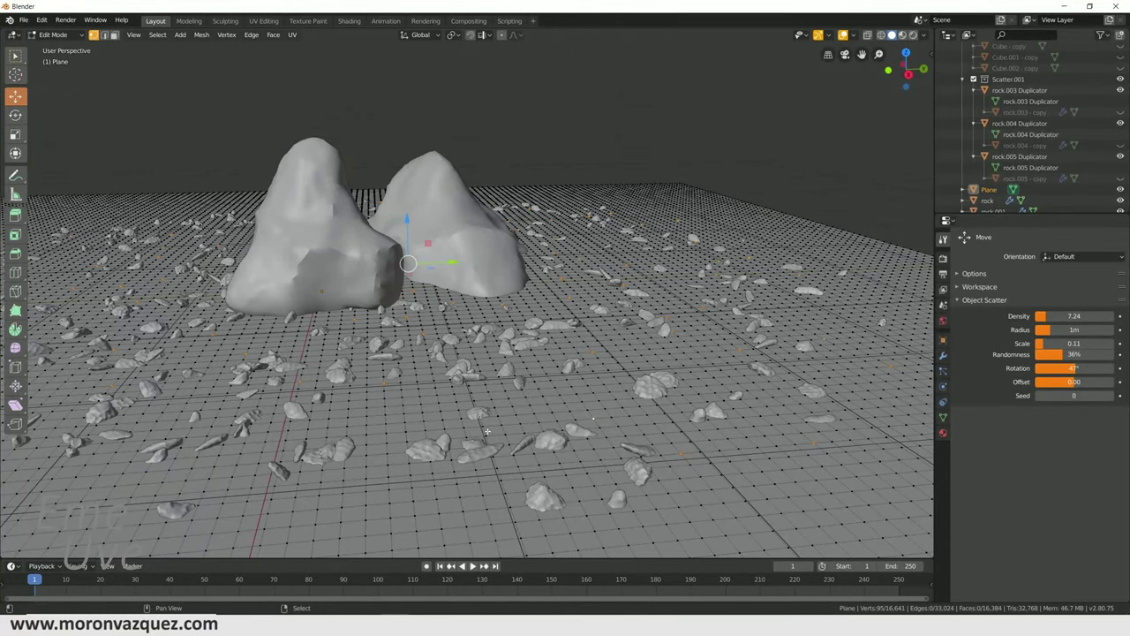
{"action": "middle_click_drag", "start_coordinate": [360, 467], "coordinate": [323, 439], "text": "shift"}
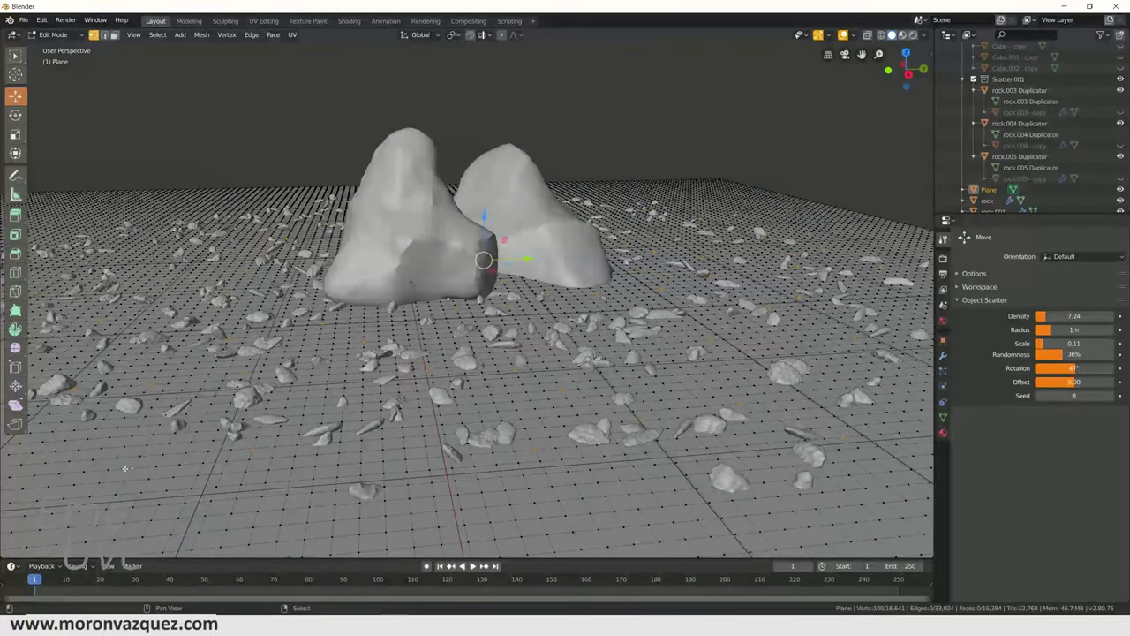
{"action": "middle_click_drag", "start_coordinate": [125, 469], "coordinate": [46, 436], "text": "shift"}
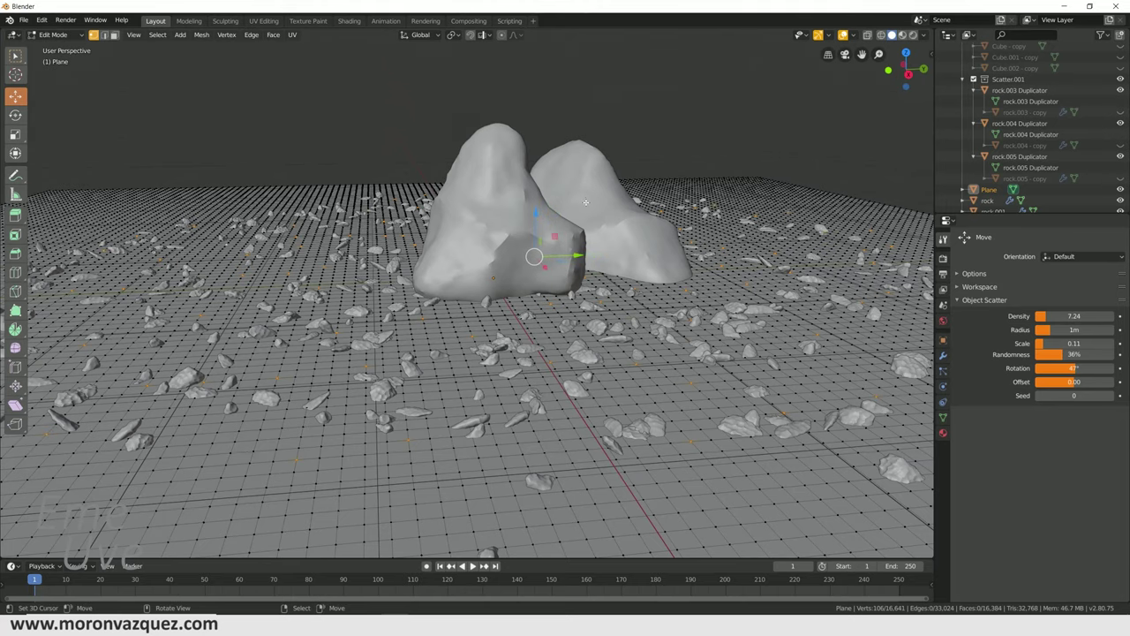
{"action": "middle_click_drag", "start_coordinate": [501, 217], "coordinate": [575, 263]}
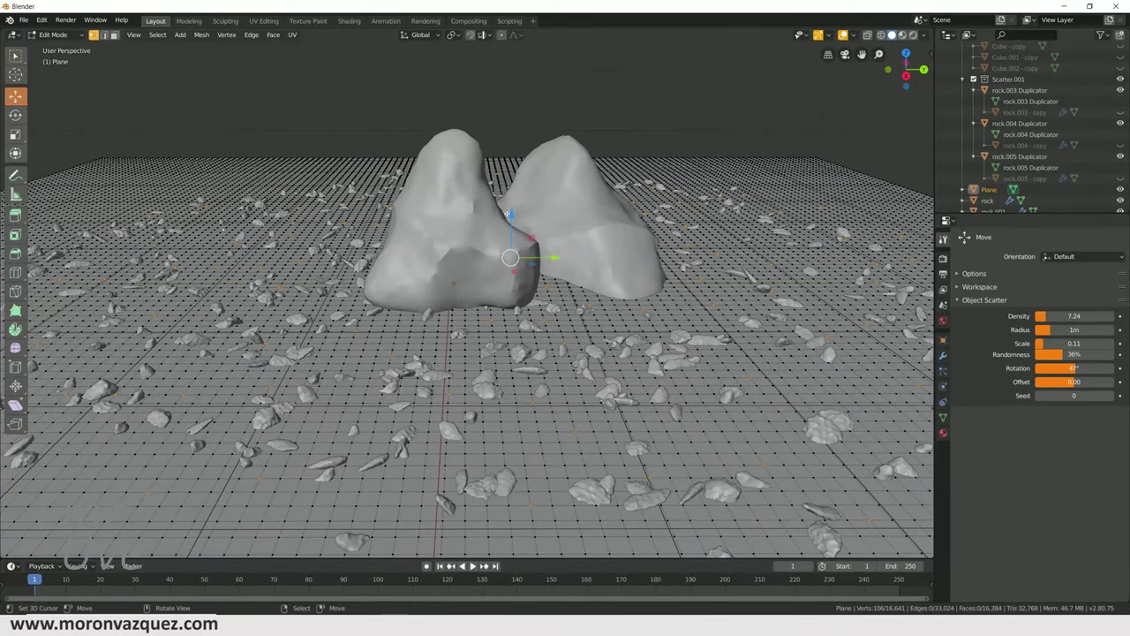
- Switch proportional falloff to Random and begin raising the picked vertices
{"action": "left_click", "coordinate": [520, 36]}
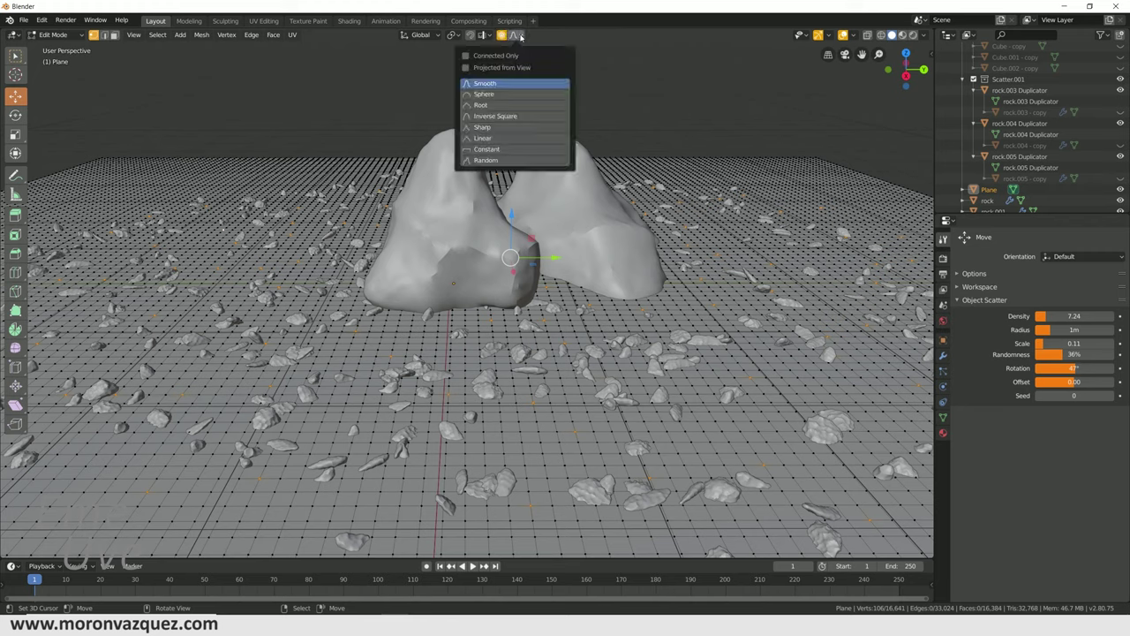
{"action": "left_click", "coordinate": [475, 161]}
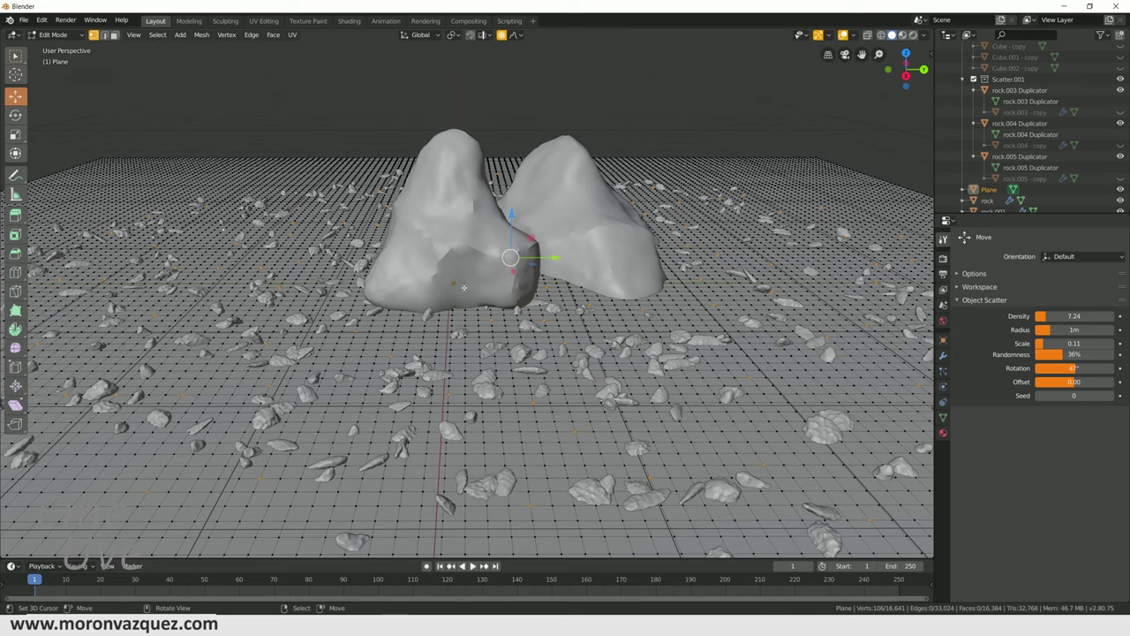
{"action": "left_click_drag", "start_coordinate": [512, 216], "coordinate": [505, 213]}
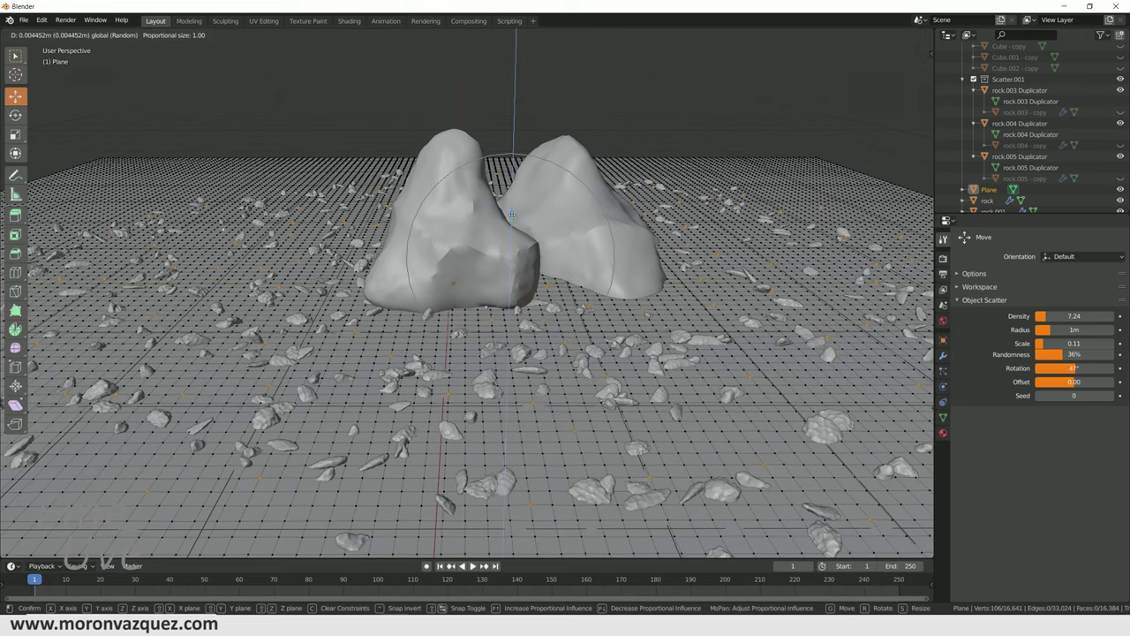
- Tune the proportional size to 1.21 and confirm a 0.0358 m lift
{"action": "scroll", "coordinate": [506, 213], "scroll_direction": "down", "scroll_amount": 6}
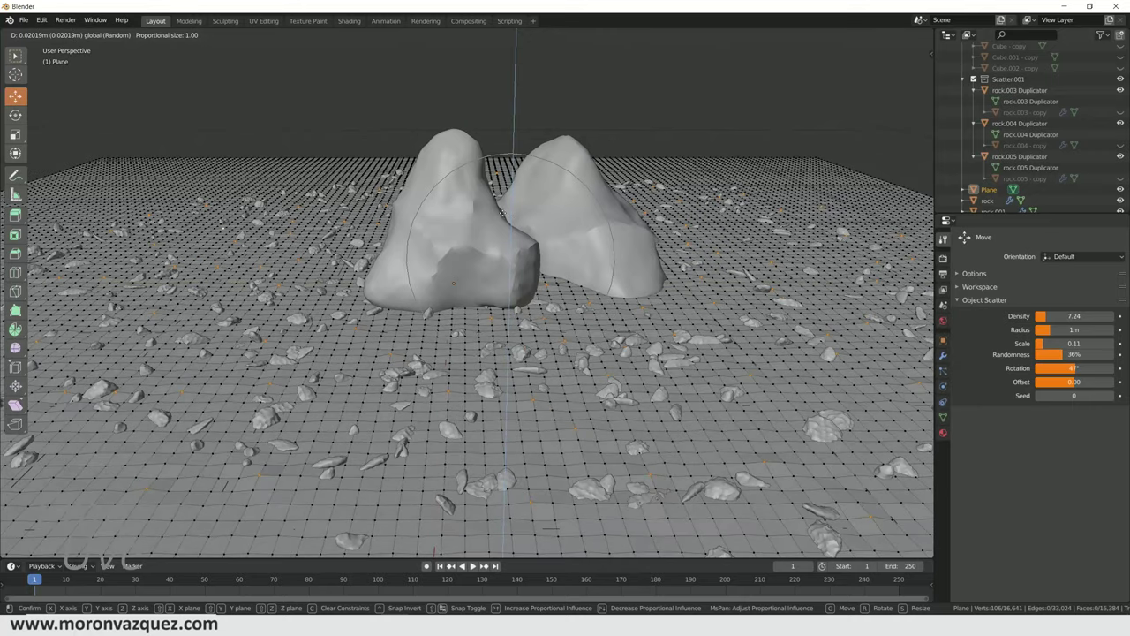
{"action": "scroll", "coordinate": [503, 211], "scroll_direction": "down", "scroll_amount": 6}
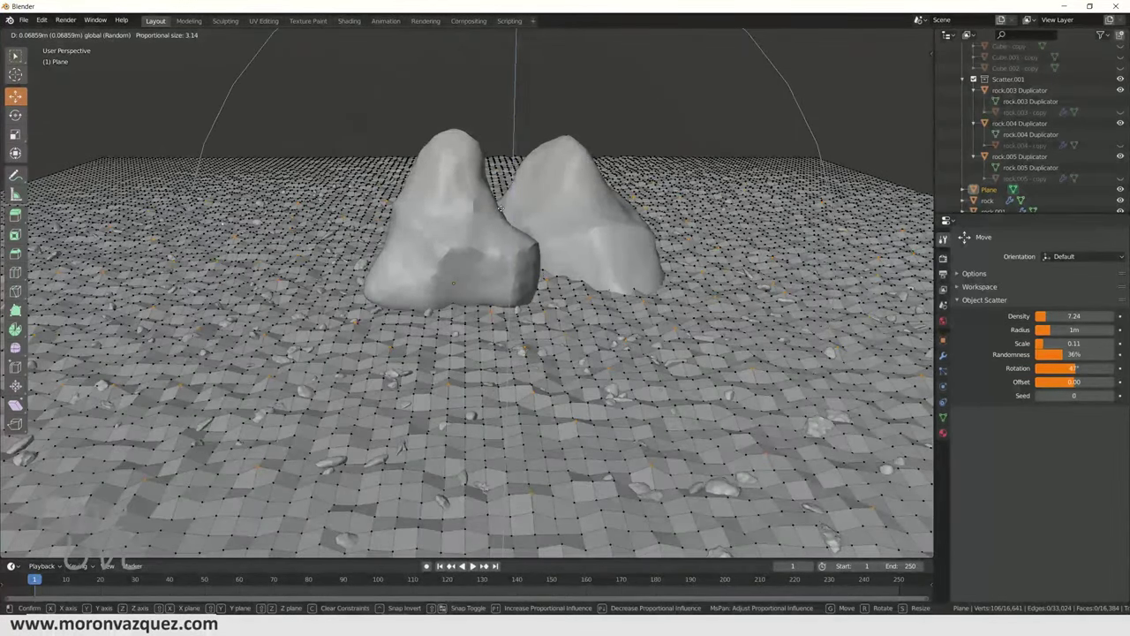
{"action": "scroll", "coordinate": [499, 208], "scroll_direction": "up", "scroll_amount": 1}
{"action": "scroll", "coordinate": [499, 209], "scroll_direction": "up", "scroll_amount": 7}
{"action": "scroll", "coordinate": [500, 208], "scroll_direction": "up", "scroll_amount": 3}
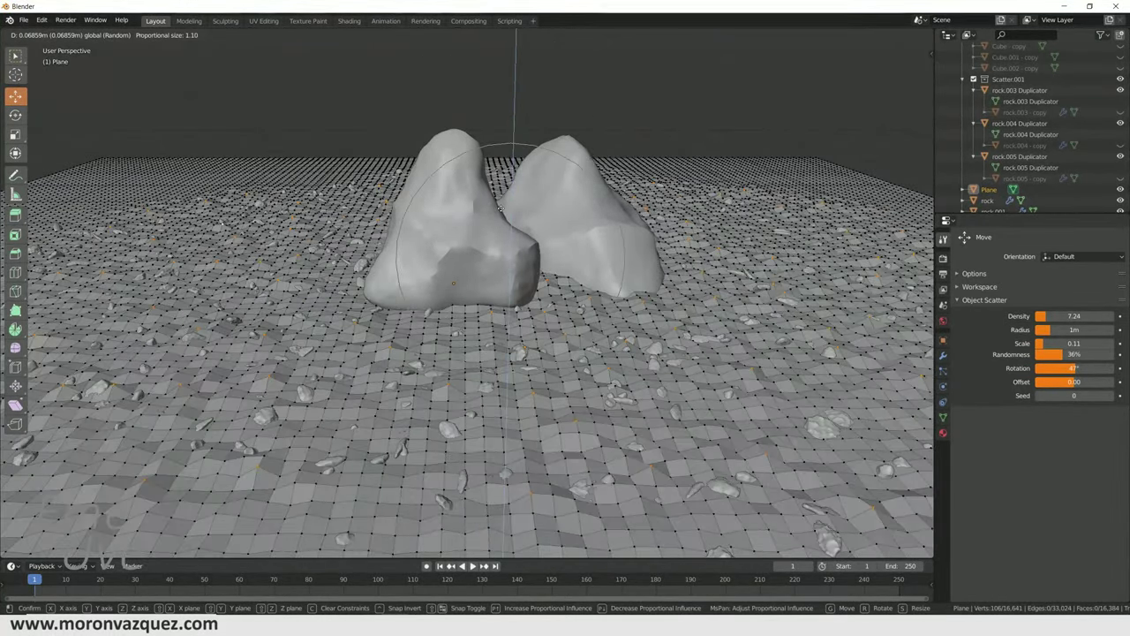
{"action": "scroll", "coordinate": [500, 208], "scroll_direction": "up", "scroll_amount": 1}
{"action": "scroll", "coordinate": [499, 209], "scroll_direction": "up", "scroll_amount": 1}
{"action": "scroll", "coordinate": [500, 208], "scroll_direction": "up", "scroll_amount": 1}
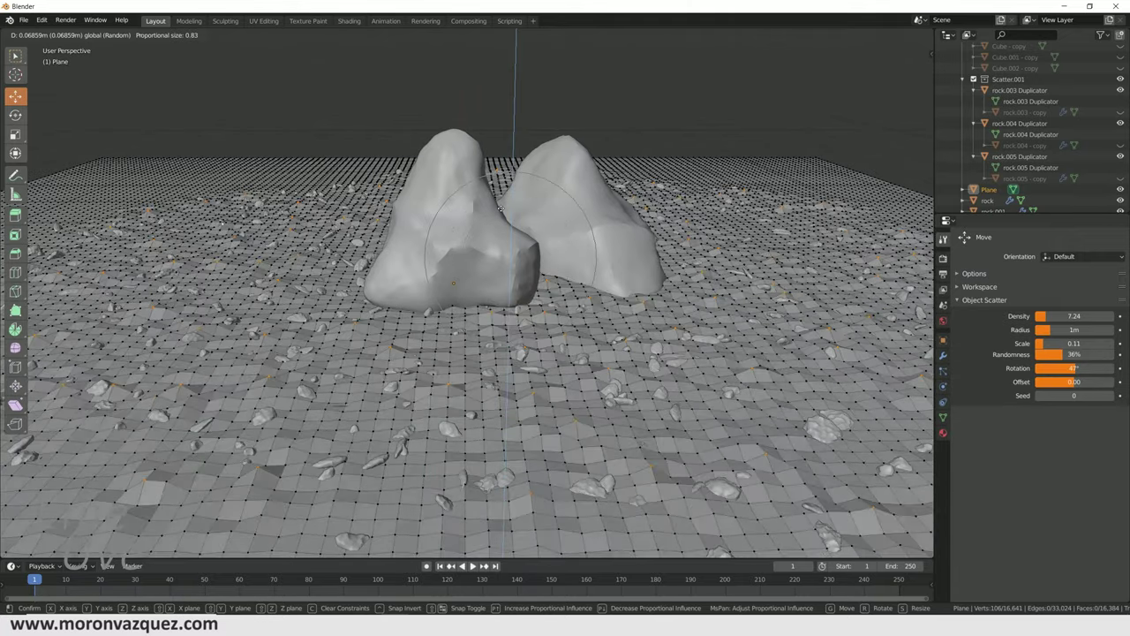
{"action": "scroll", "coordinate": [499, 209], "scroll_direction": "down", "scroll_amount": 8}
{"action": "scroll", "coordinate": [499, 208], "scroll_direction": "down", "scroll_amount": 5}
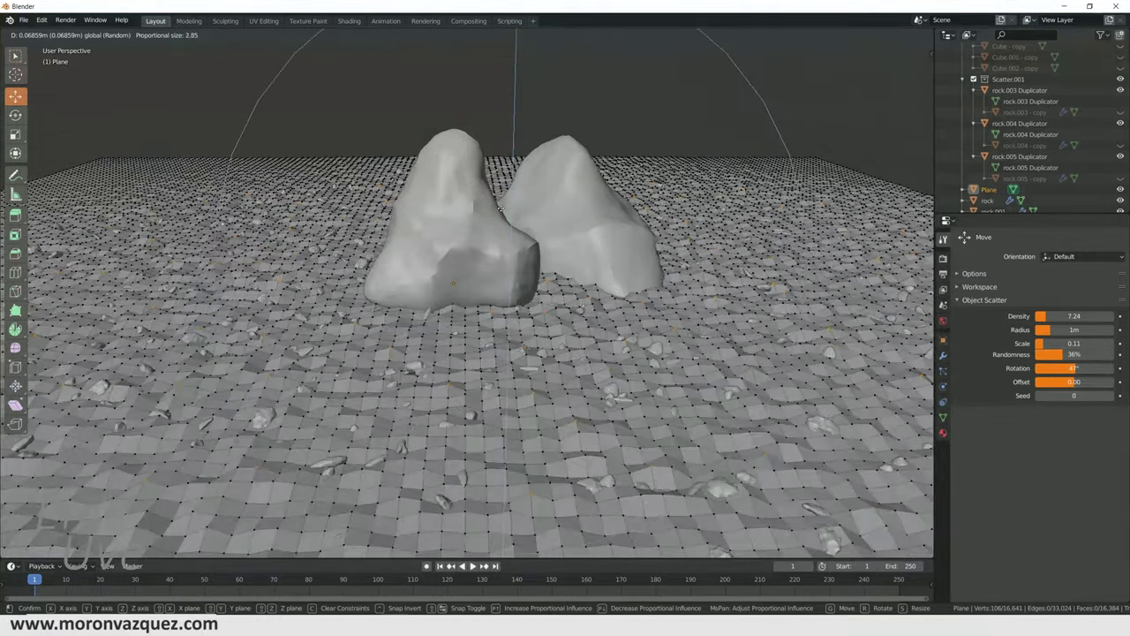
{"action": "scroll", "coordinate": [499, 209], "scroll_direction": "up", "scroll_amount": 4}
{"action": "scroll", "coordinate": [500, 208], "scroll_direction": "up", "scroll_amount": 10}
{"action": "scroll", "coordinate": [499, 208], "scroll_direction": "up", "scroll_amount": 3}
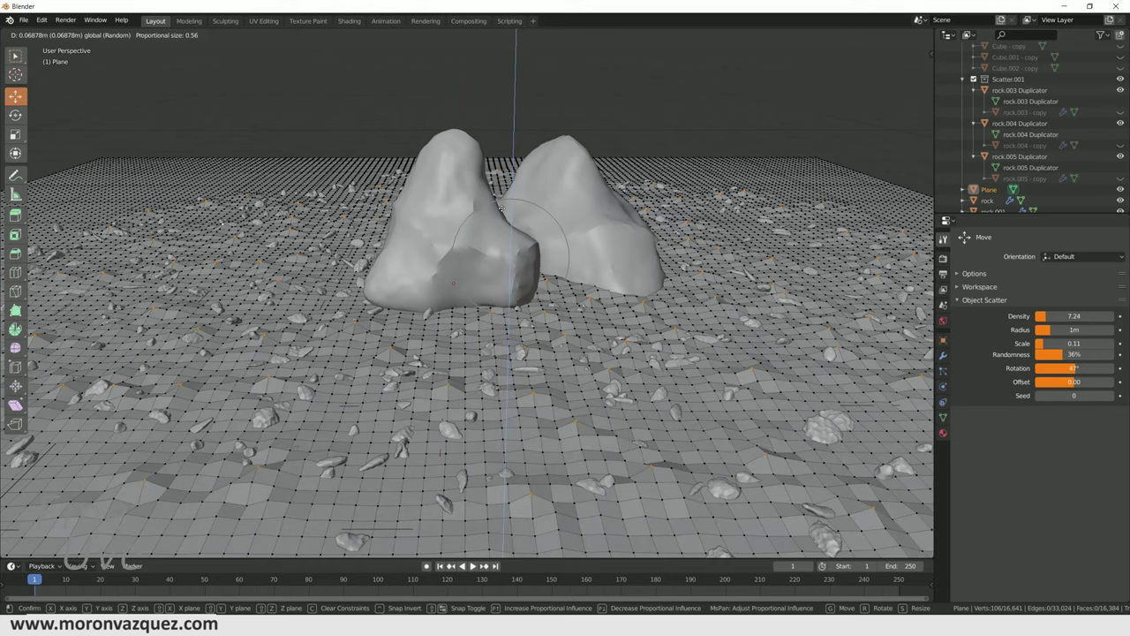
{"action": "scroll", "coordinate": [500, 208], "scroll_direction": "up", "scroll_amount": 3}
{"action": "scroll", "coordinate": [500, 208], "scroll_direction": "up", "scroll_amount": 4}
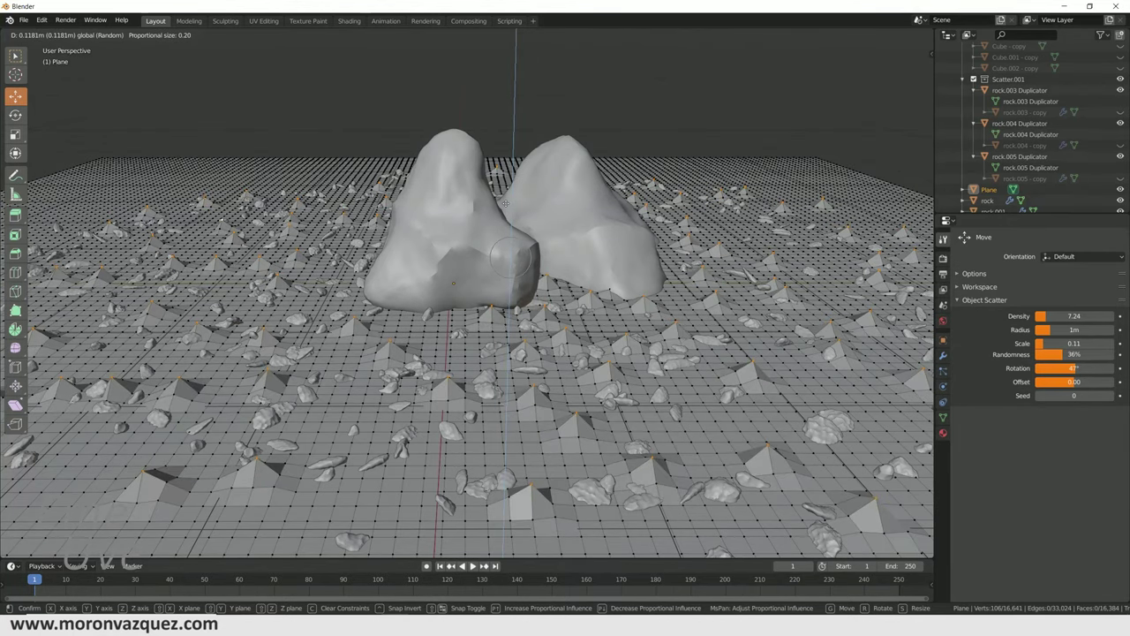
{"action": "scroll", "coordinate": [504, 205], "scroll_direction": "down", "scroll_amount": 4}
{"action": "scroll", "coordinate": [504, 207], "scroll_direction": "down", "scroll_amount": 4}
{"action": "scroll", "coordinate": [504, 209], "scroll_direction": "down", "scroll_amount": 3}
{"action": "scroll", "coordinate": [504, 212], "scroll_direction": "down", "scroll_amount": 2}
{"action": "scroll", "coordinate": [505, 212], "scroll_direction": "down", "scroll_amount": 1}
{"action": "scroll", "coordinate": [508, 211], "scroll_direction": "down", "scroll_amount": 1}
{"action": "scroll", "coordinate": [512, 209], "scroll_direction": "down", "scroll_amount": 1}
{"action": "scroll", "coordinate": [511, 209], "scroll_direction": "down", "scroll_amount": 3}
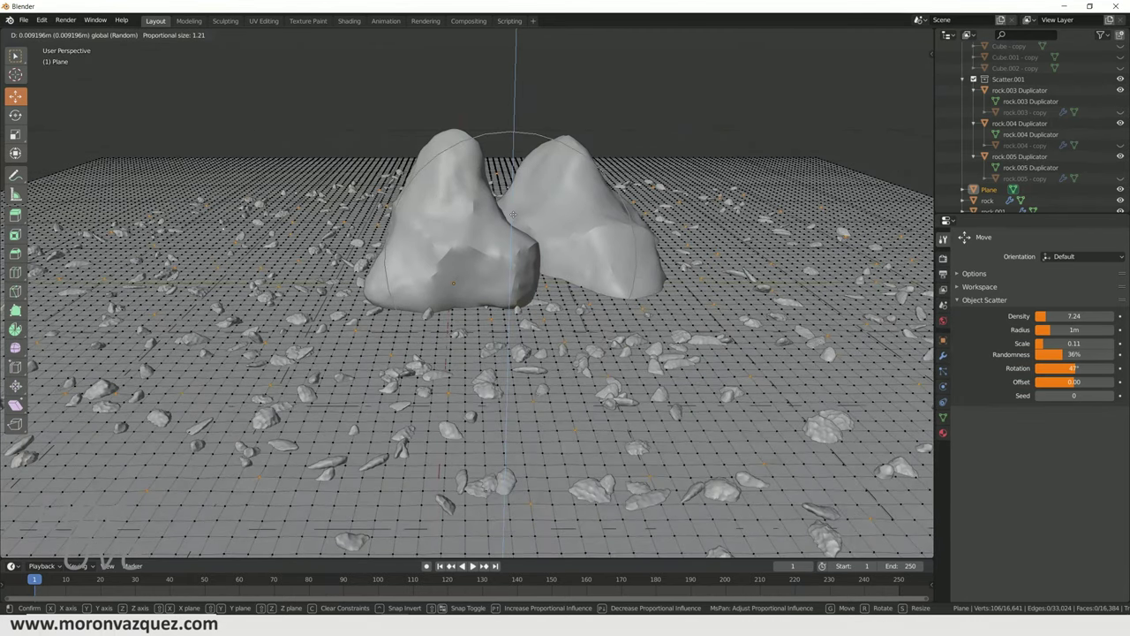
{"action": "left_click", "coordinate": [512, 210]}
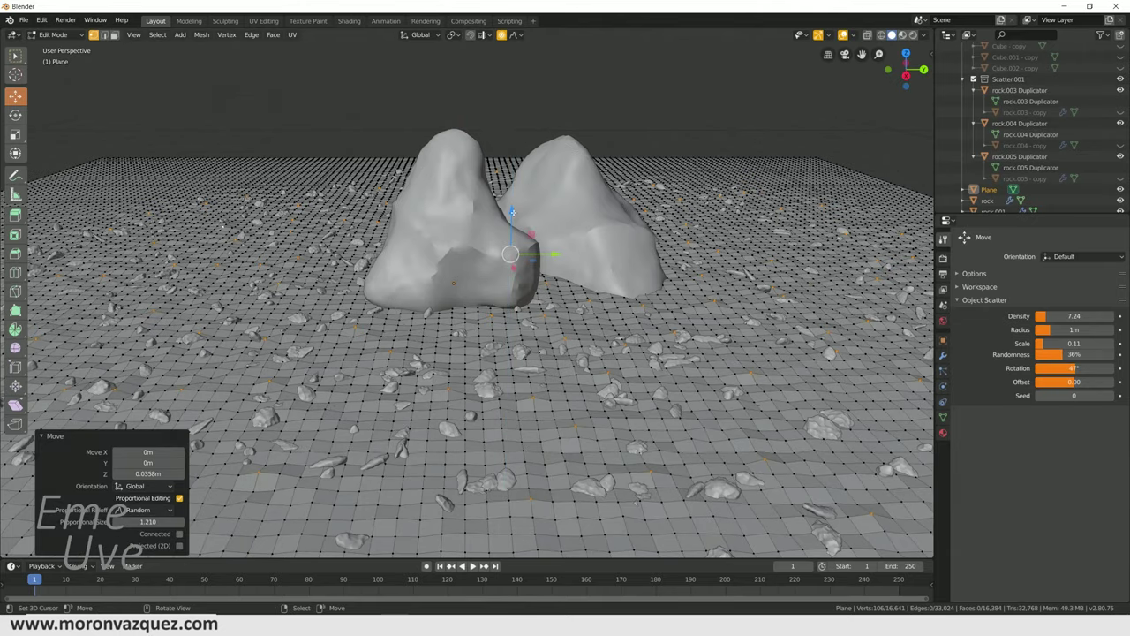
- Inspect the bumpy terrain from a low angle and return to Object Mode
{"action": "middle_click_drag", "start_coordinate": [512, 210], "coordinate": [719, 294]}
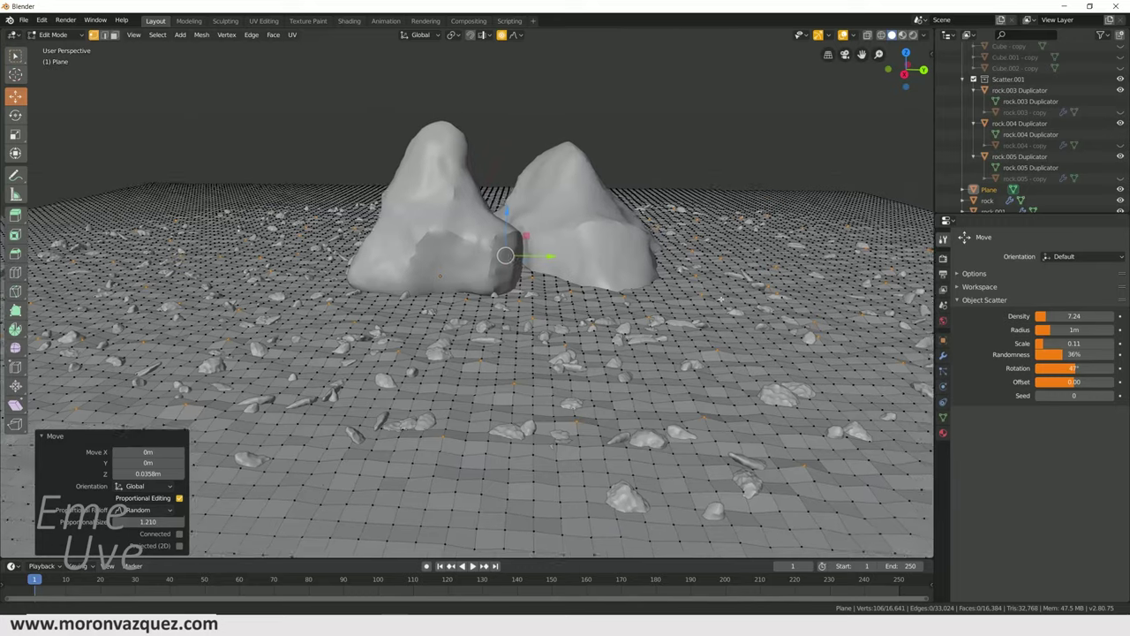
{"action": "middle_click_drag", "start_coordinate": [719, 294], "coordinate": [703, 305]}
{"action": "mouse_move", "coordinate": [618, 355]}
{"action": "middle_mouse_down"}
{"action": "mouse_move", "coordinate": [598, 351]}
{"action": "mouse_move", "coordinate": [660, 362]}
{"action": "middle_mouse_up"}
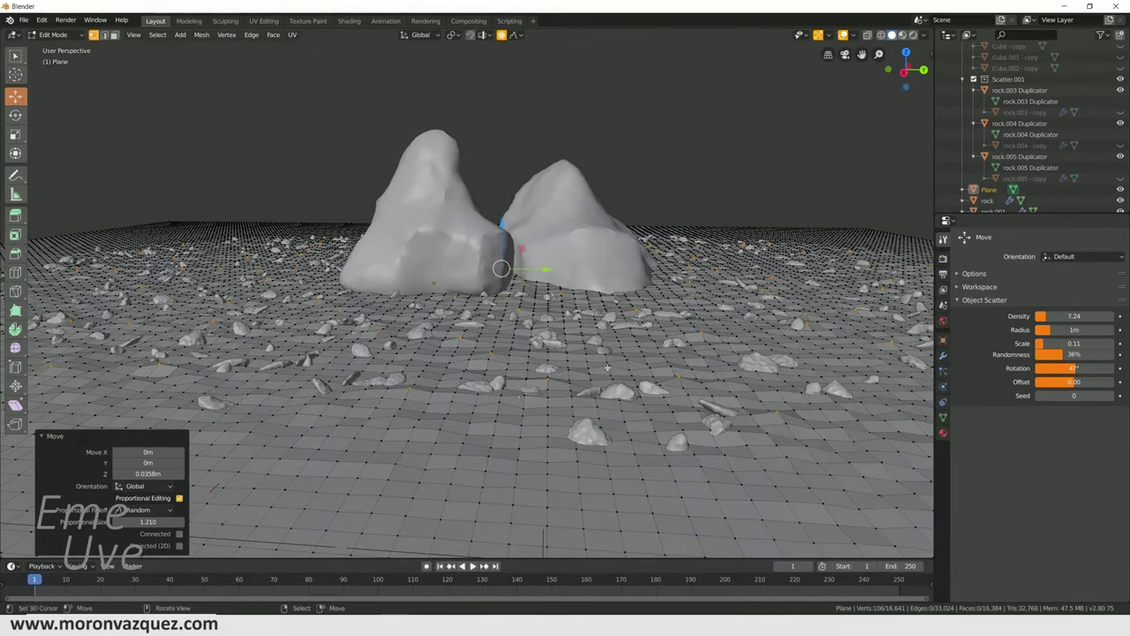
{"action": "left_click", "coordinate": [53, 35]}
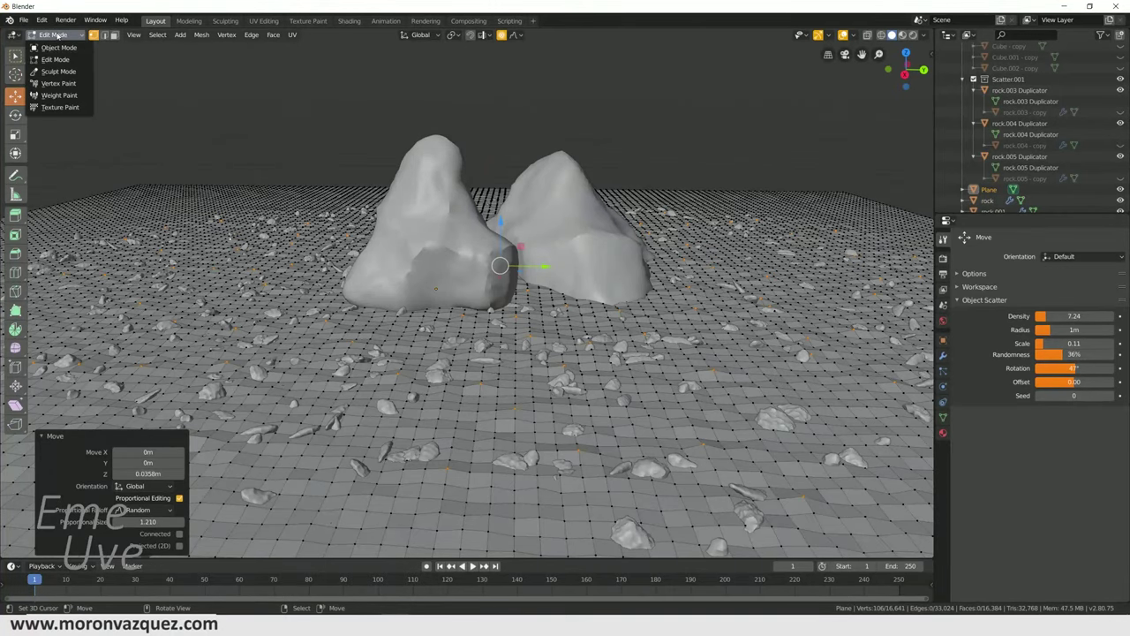
{"action": "left_click", "coordinate": [58, 49]}
{"action": "scroll", "coordinate": [638, 389], "scroll_direction": "up", "scroll_amount": 3}
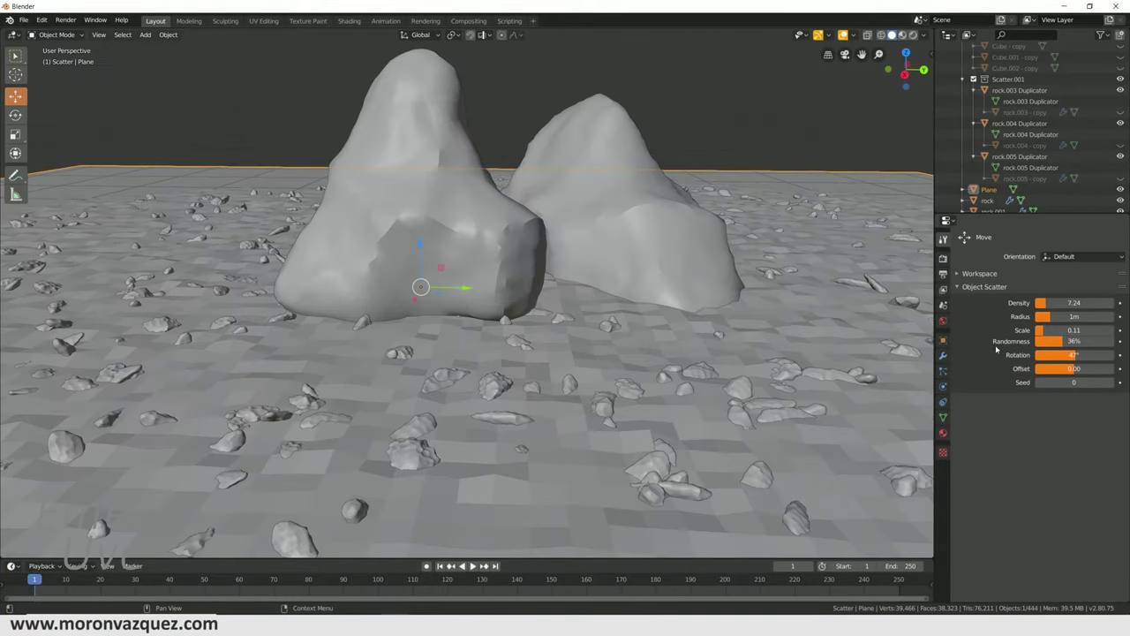
- Add a Subdivision Surface modifier to the ground plane with Viewport level 3
{"action": "left_click", "coordinate": [943, 356]}
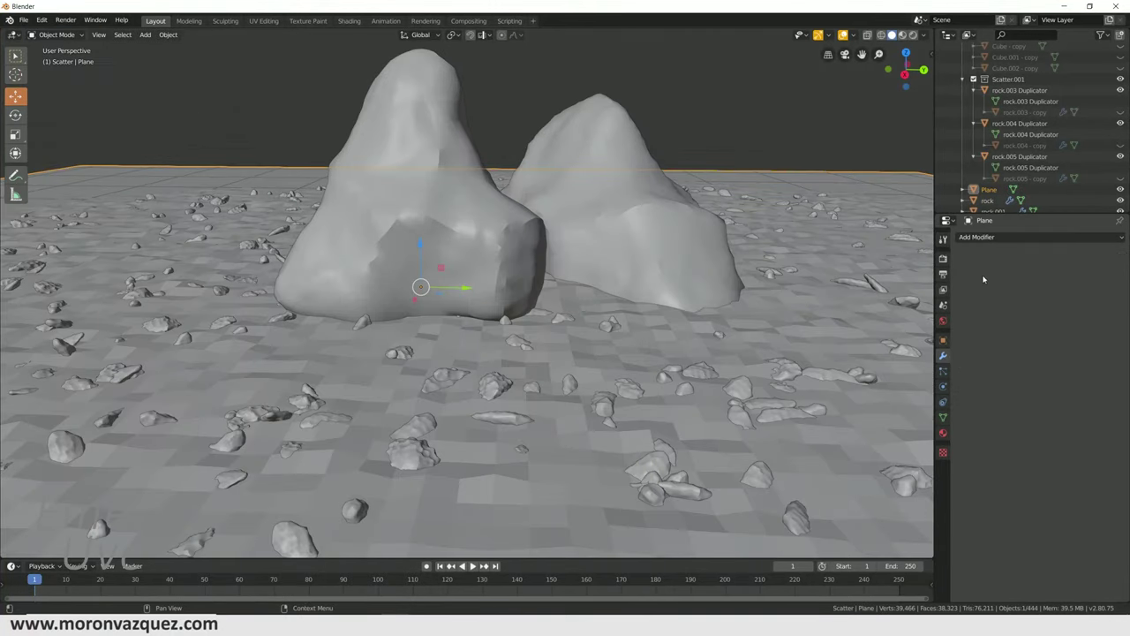
{"action": "left_click", "coordinate": [974, 237]}
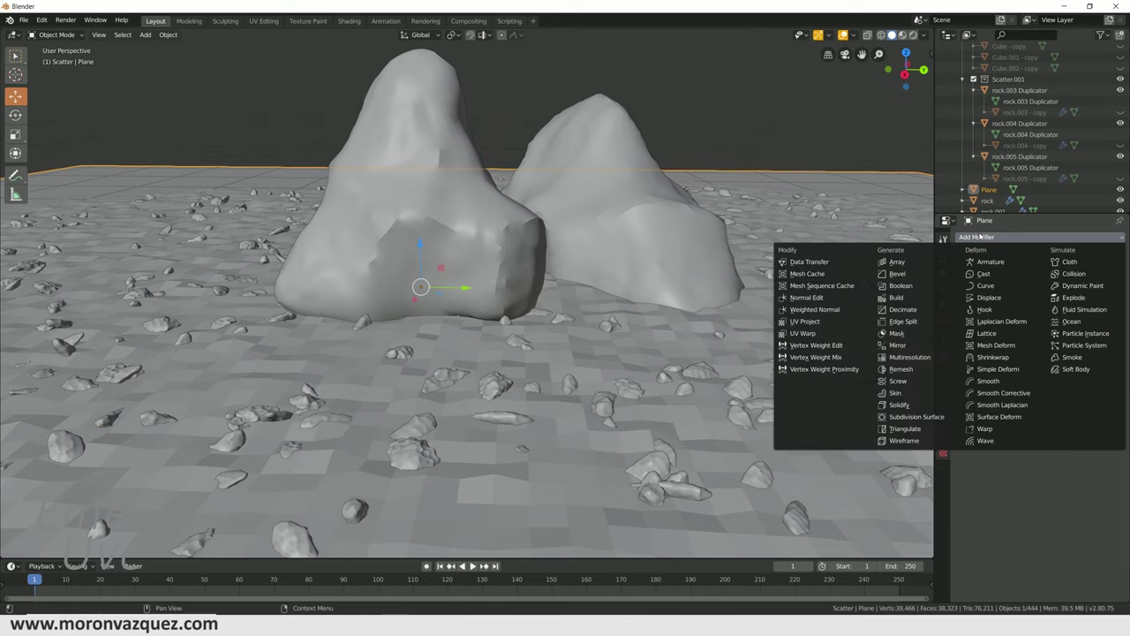
{"action": "left_click", "coordinate": [939, 421]}
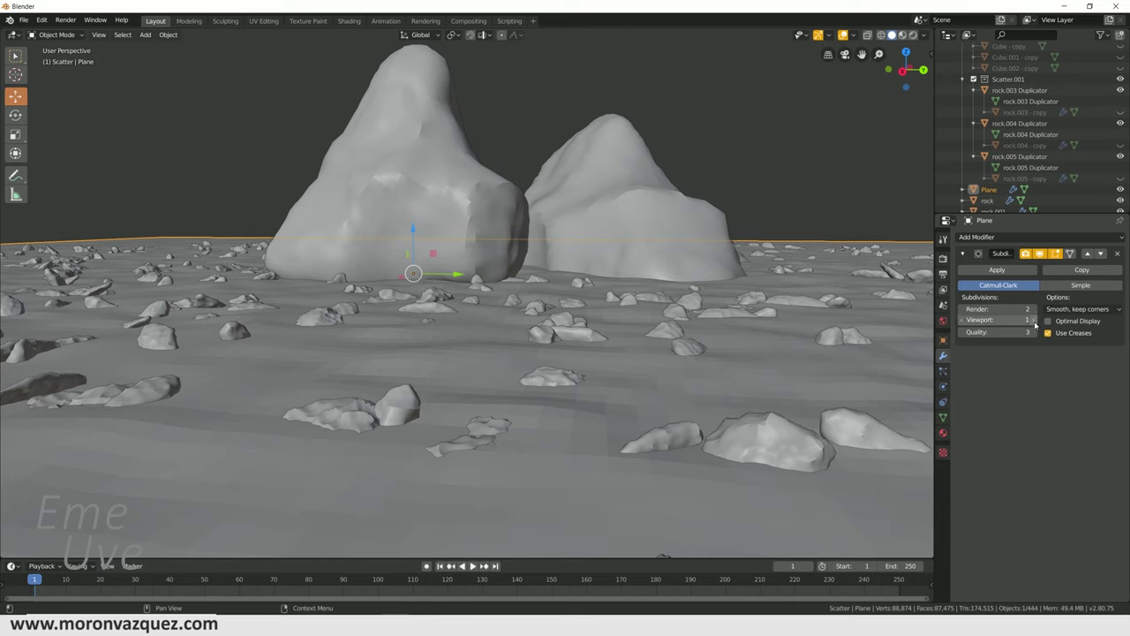
{"action": "left_click", "coordinate": [1034, 321]}
{"action": "left_click", "coordinate": [1035, 323]}
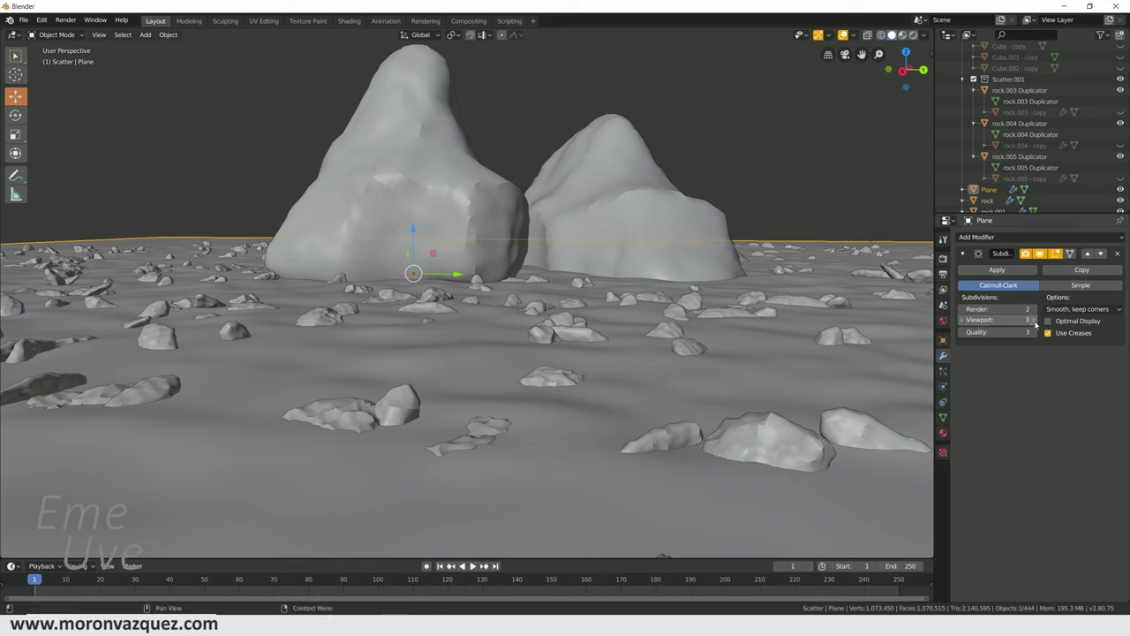
- Set the ground plane's Subdivision Render level to 3 and switch the viewport to Rendered shading
{"action": "left_click", "coordinate": [1036, 309]}
{"action": "middle_click_drag", "start_coordinate": [495, 353], "coordinate": [513, 408]}
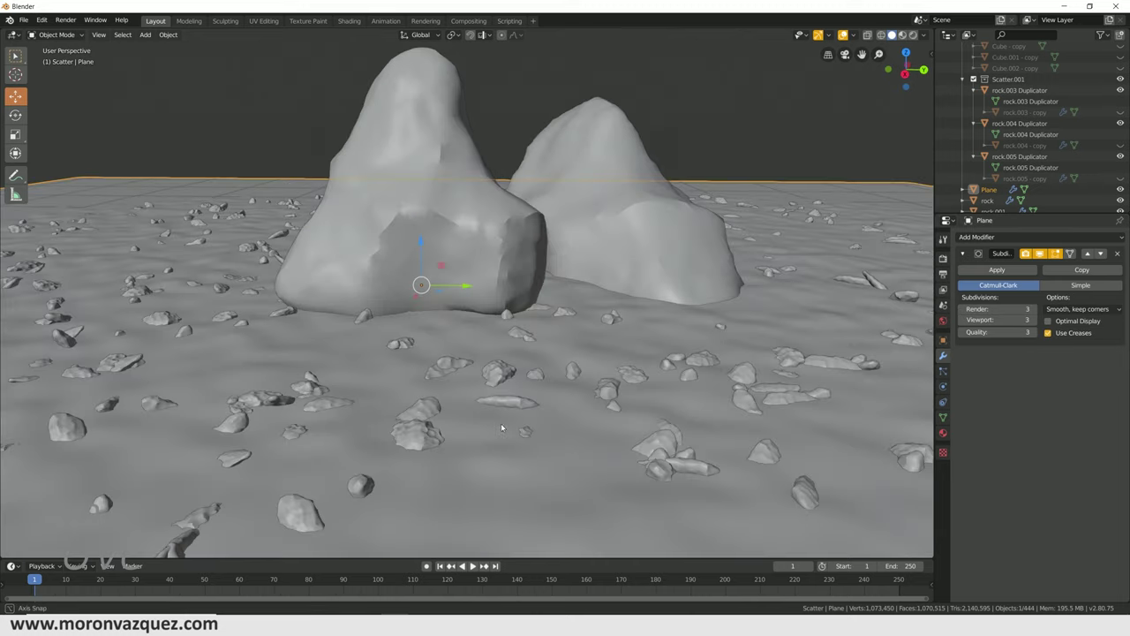
{"action": "scroll", "coordinate": [513, 408], "scroll_direction": "down", "scroll_amount": 3}
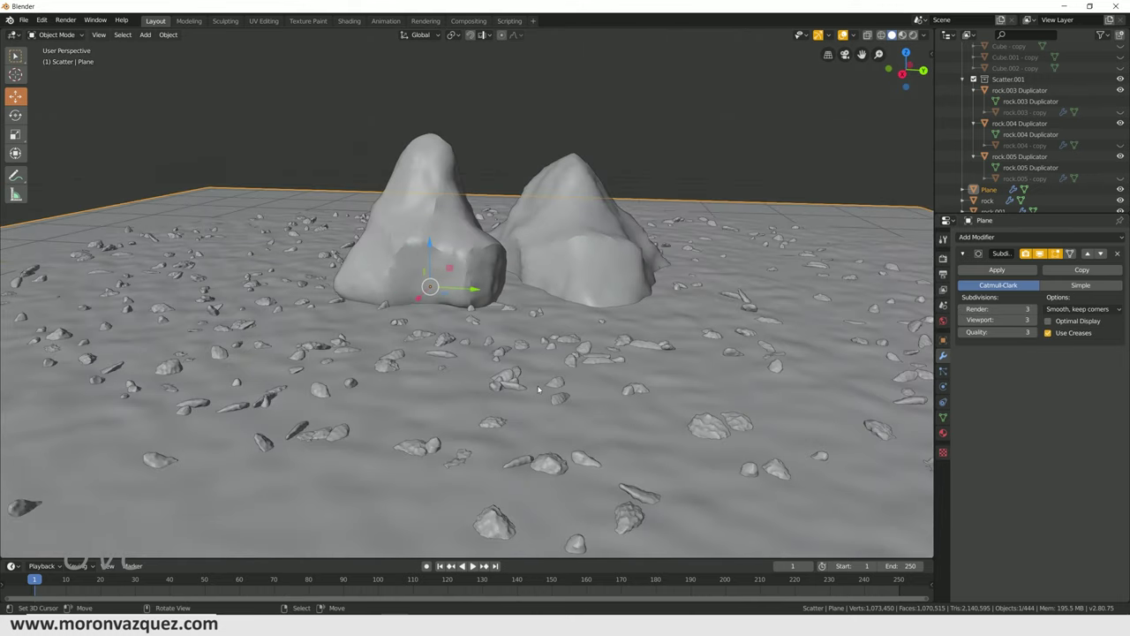
{"action": "mouse_move", "coordinate": [513, 408]}
{"action": "middle_mouse_down"}
{"action": "mouse_move", "coordinate": [549, 400]}
{"action": "mouse_move", "coordinate": [568, 372]}
{"action": "middle_mouse_up"}
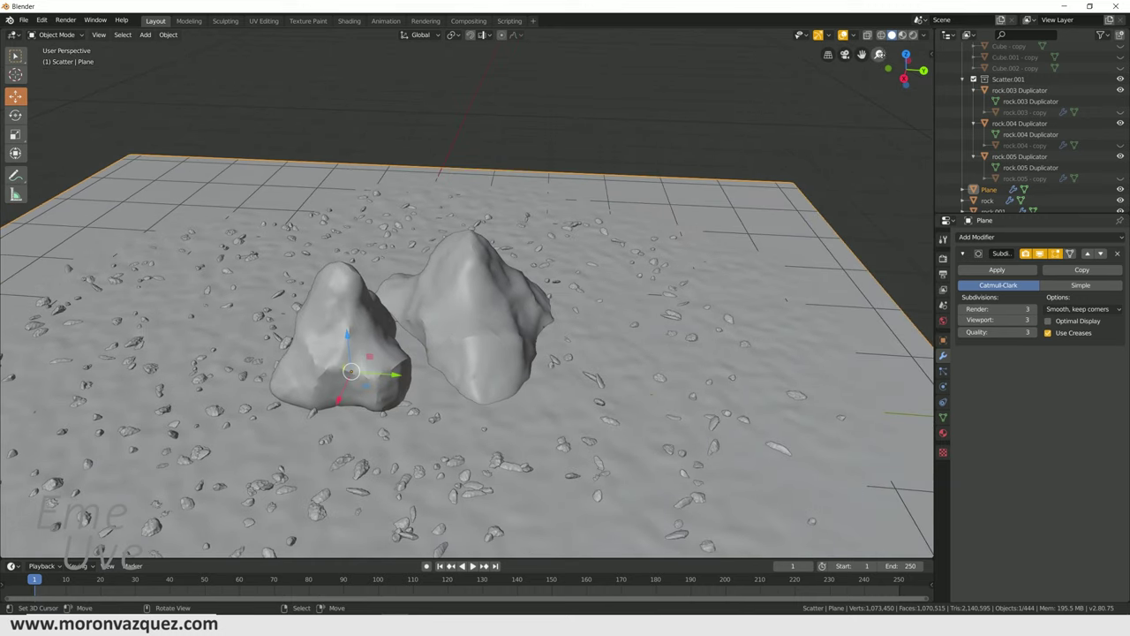
{"action": "left_click", "coordinate": [914, 36]}
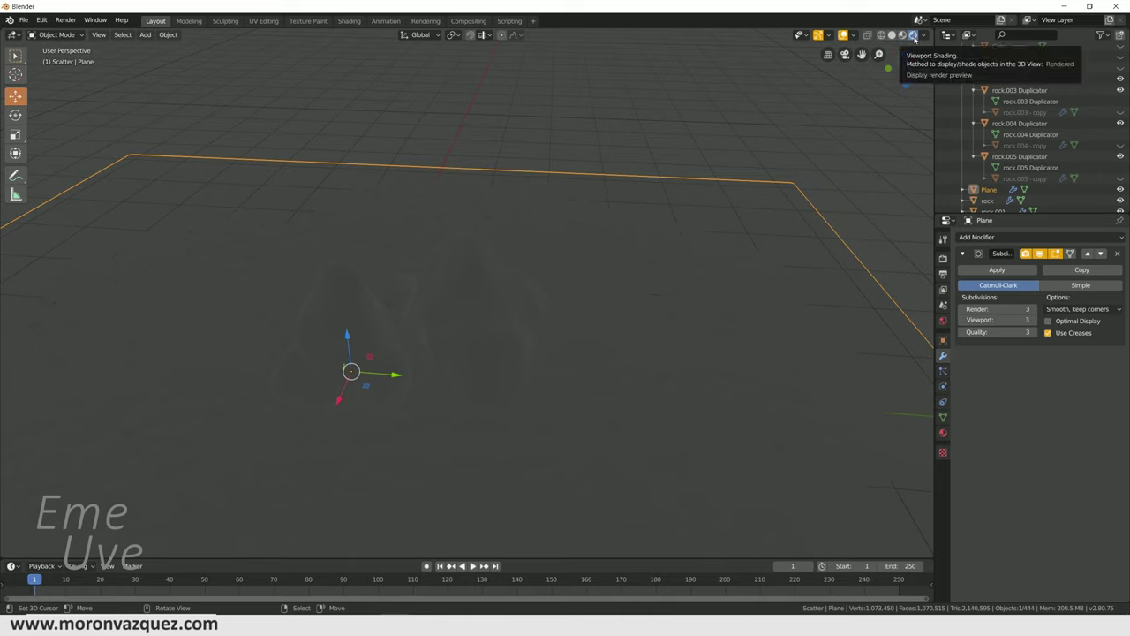
- Add a Sun light and raise it slightly above the rocks
{"action": "left_click", "coordinate": [943, 260]}
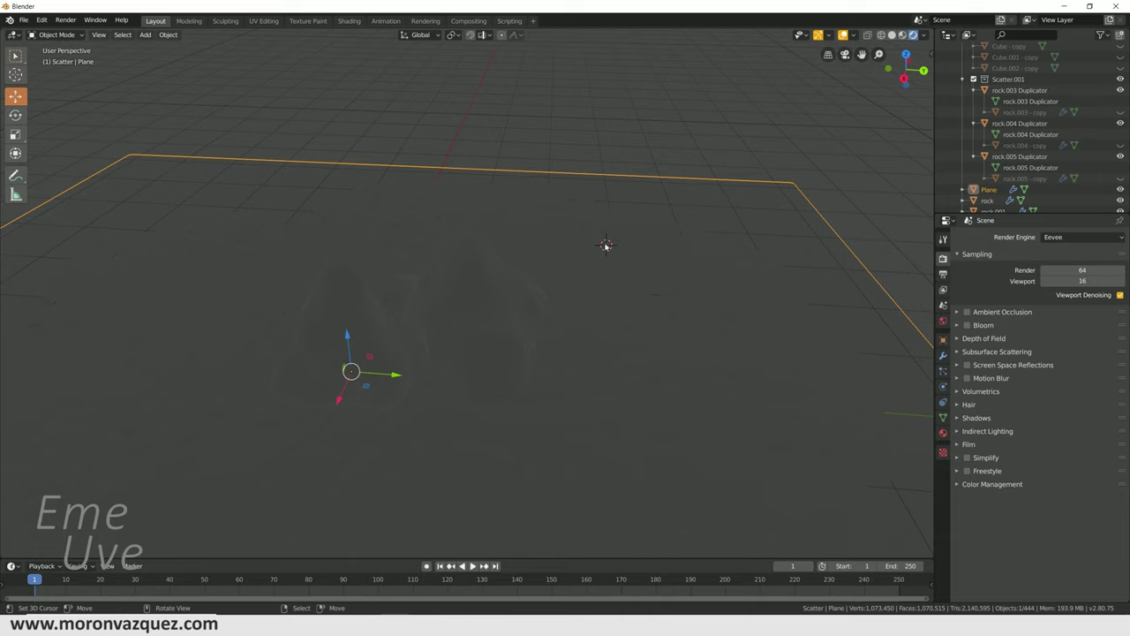
{"action": "key", "text": "shift+a"}
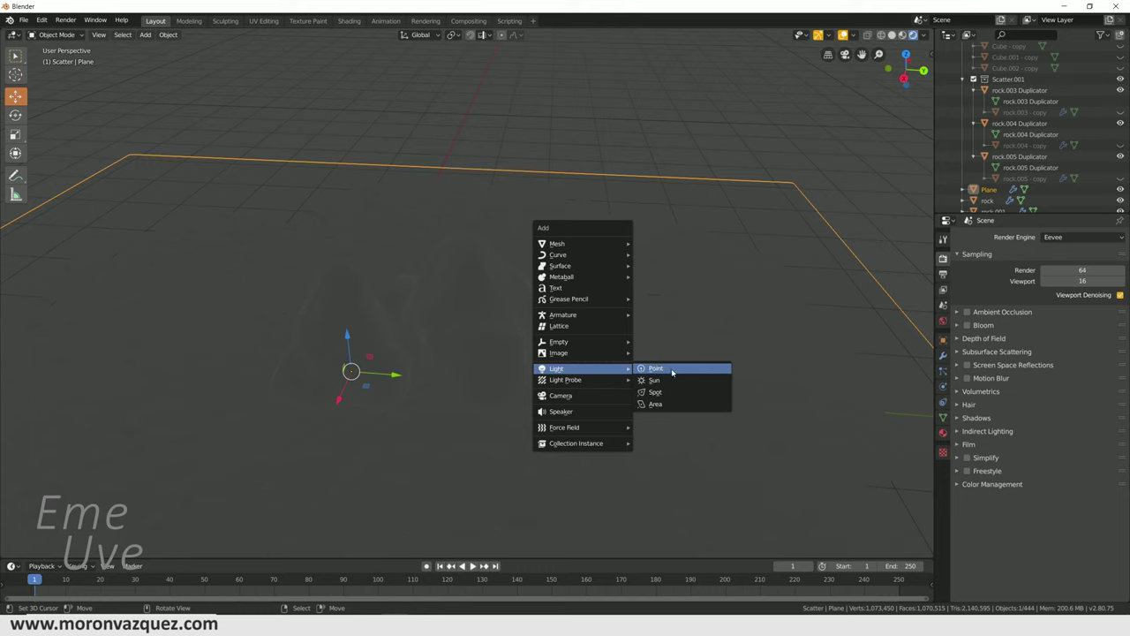
{"action": "mouse_move", "coordinate": [557, 369]}
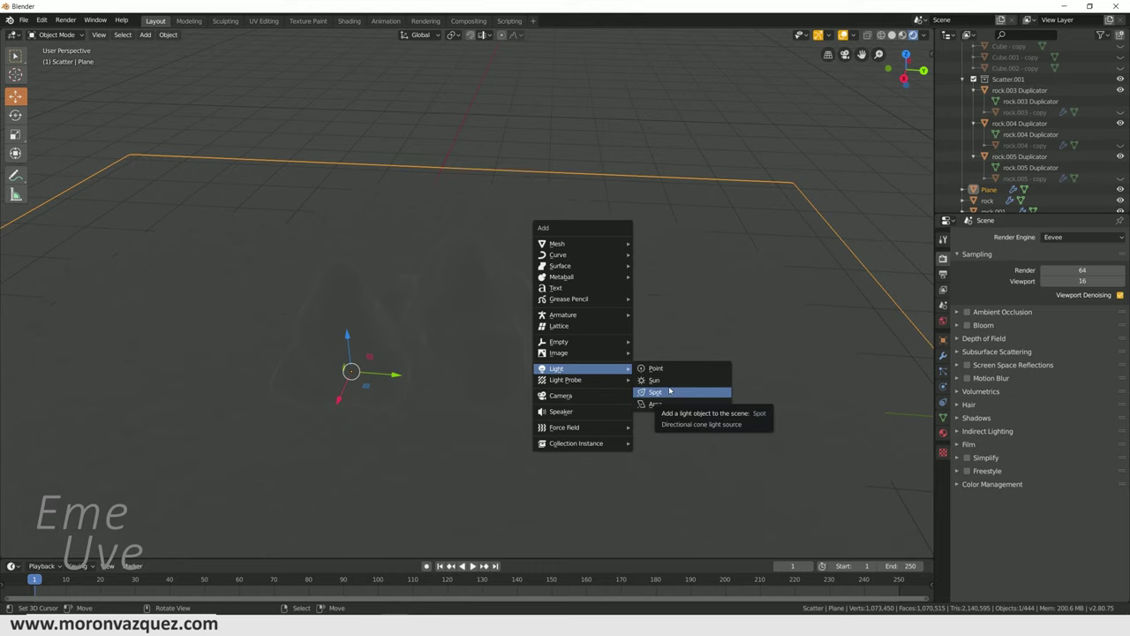
{"action": "left_click", "coordinate": [671, 381]}
{"action": "mouse_move", "coordinate": [687, 277]}
{"action": "middle_mouse_down"}
{"action": "mouse_move", "coordinate": [638, 253]}
{"action": "mouse_move", "coordinate": [640, 274]}
{"action": "middle_mouse_up"}
{"action": "left_click_drag", "start_coordinate": [744, 312], "coordinate": [747, 260]}
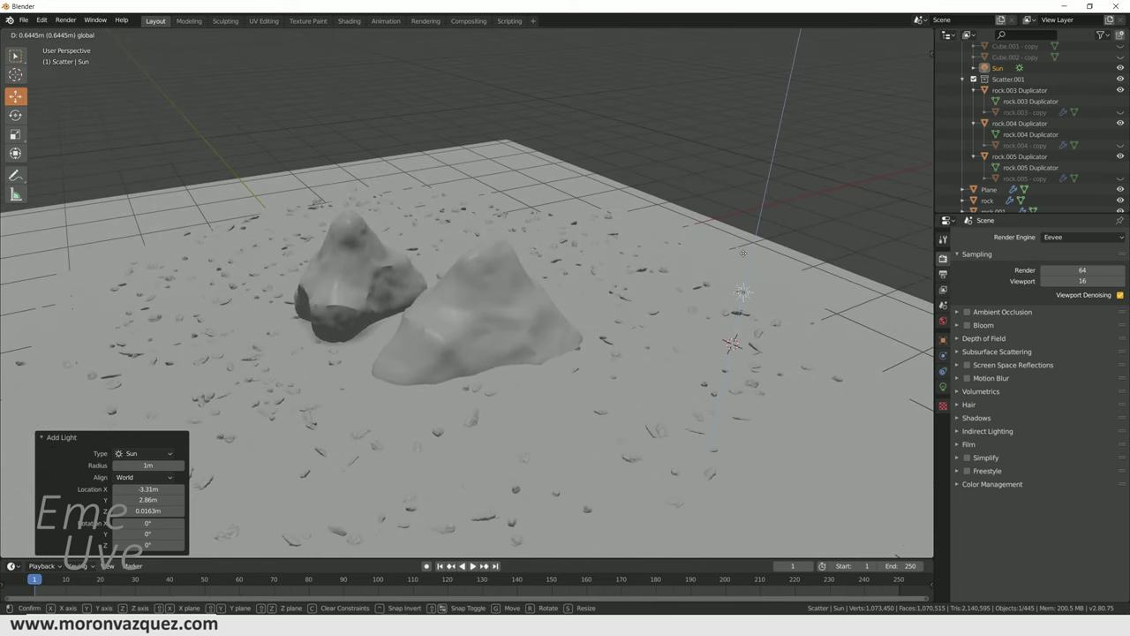
- Tilt and spin the sun so the boulders cast long shadows, then duplicate it
{"action": "left_click", "coordinate": [16, 116]}
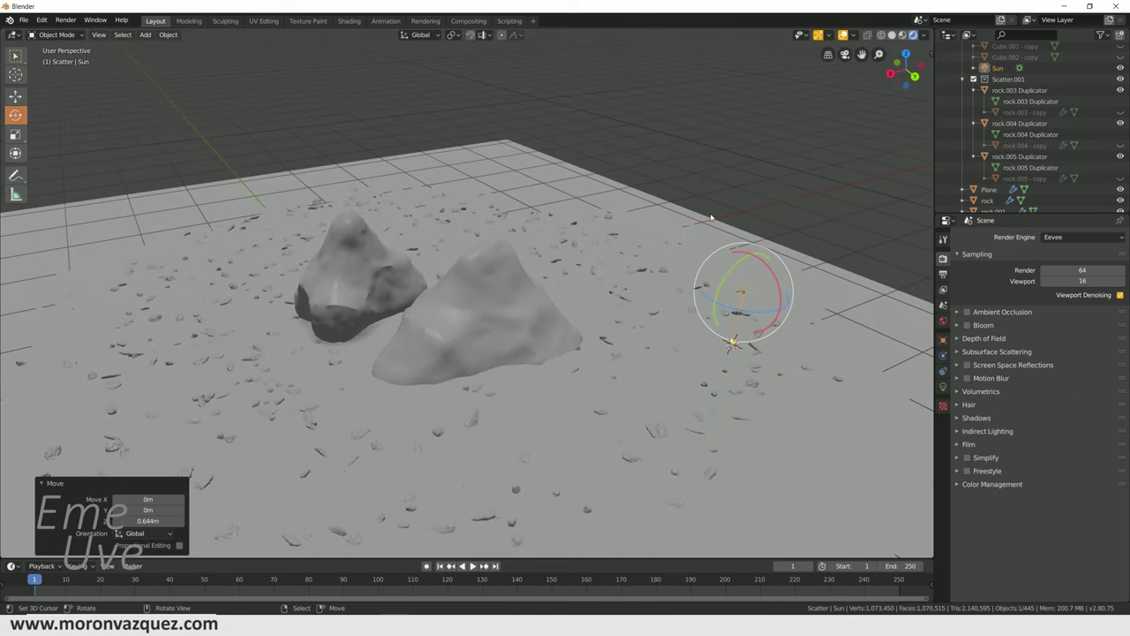
{"action": "left_click_drag", "start_coordinate": [730, 281], "coordinate": [769, 242]}
{"action": "left_click_drag", "start_coordinate": [761, 310], "coordinate": [758, 311]}
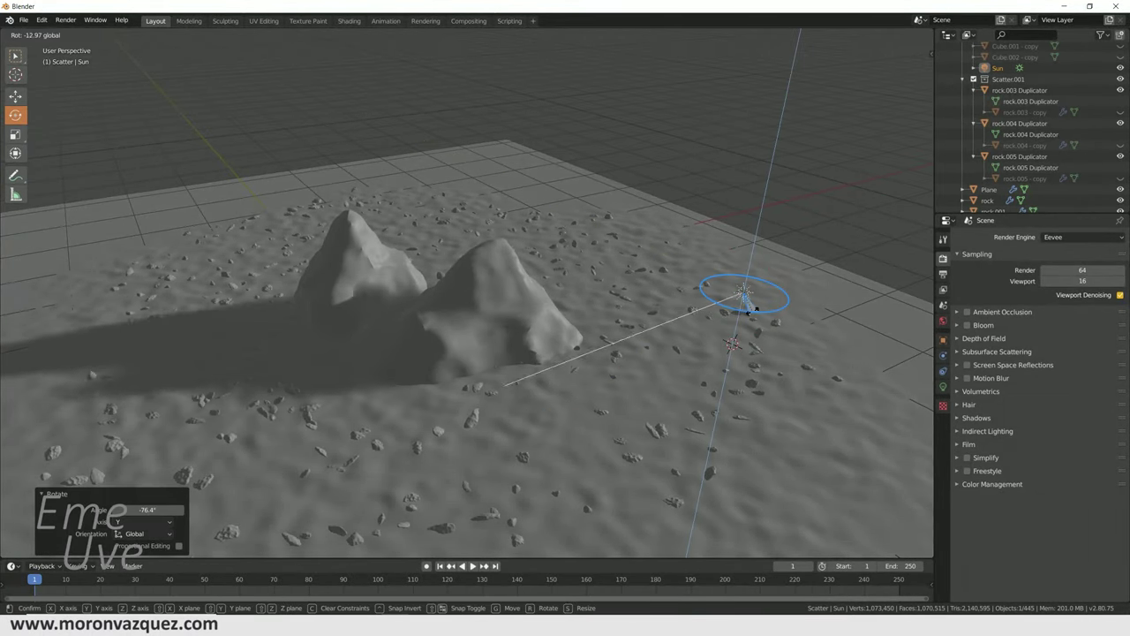
{"action": "mouse_move", "coordinate": [758, 311]}
{"action": "middle_mouse_down"}
{"action": "mouse_move", "coordinate": [778, 320]}
{"action": "mouse_move", "coordinate": [670, 231]}
{"action": "middle_mouse_up"}
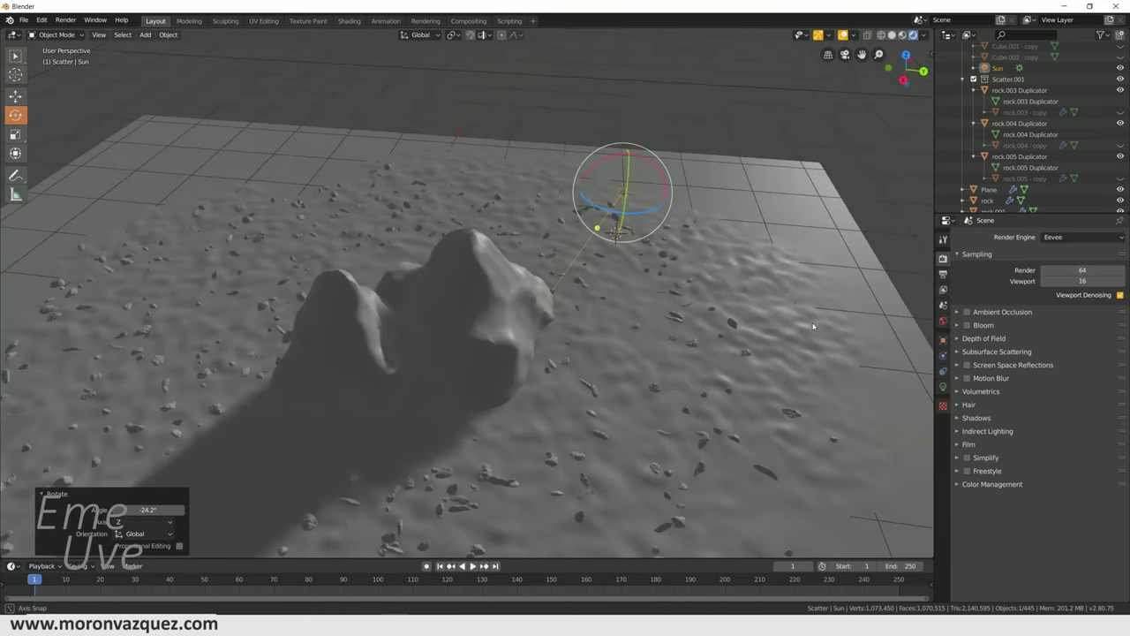
{"action": "key", "text": "shift+d"}
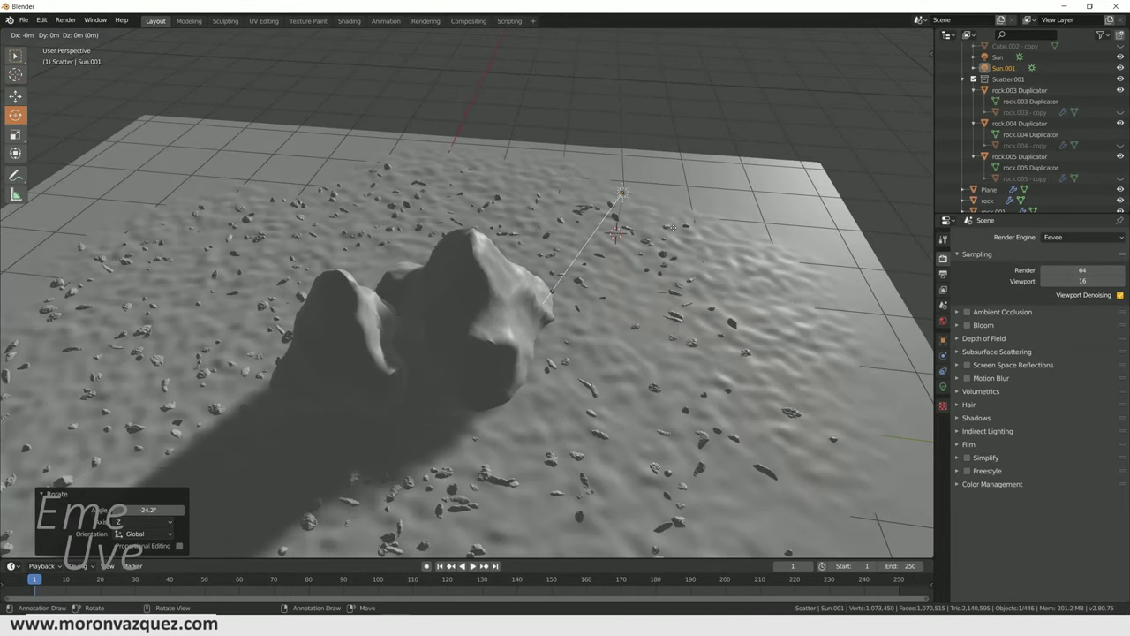
- Shift the second sun, Sun.001, along Y and rotate it to a new angle
{"action": "right_click", "coordinate": [675, 231]}
{"action": "left_click", "coordinate": [24, 98]}
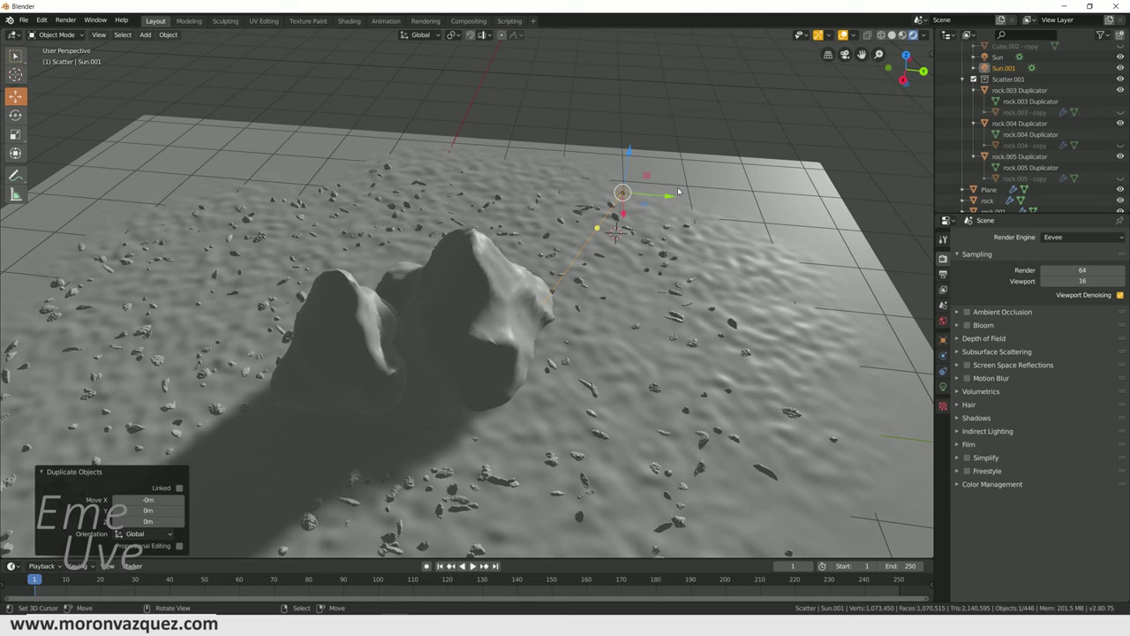
{"action": "left_click_drag", "start_coordinate": [678, 191], "coordinate": [753, 217]}
{"action": "left_click", "coordinate": [15, 115]}
{"action": "left_click_drag", "start_coordinate": [661, 196], "coordinate": [676, 210]}
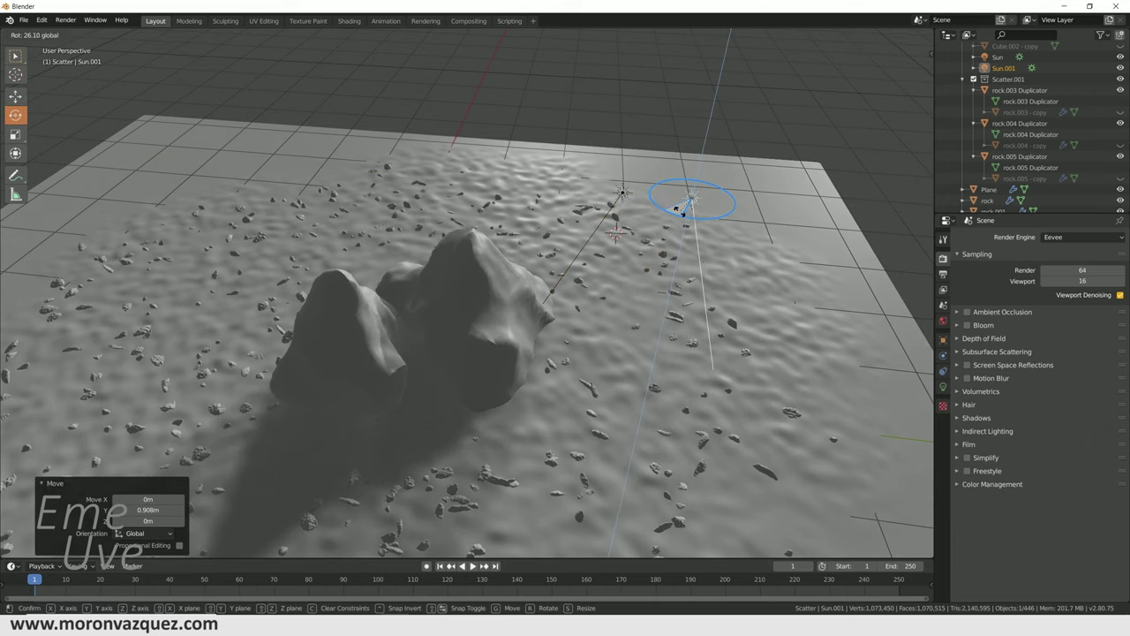
{"action": "middle_click_drag", "start_coordinate": [676, 210], "coordinate": [64, 133]}
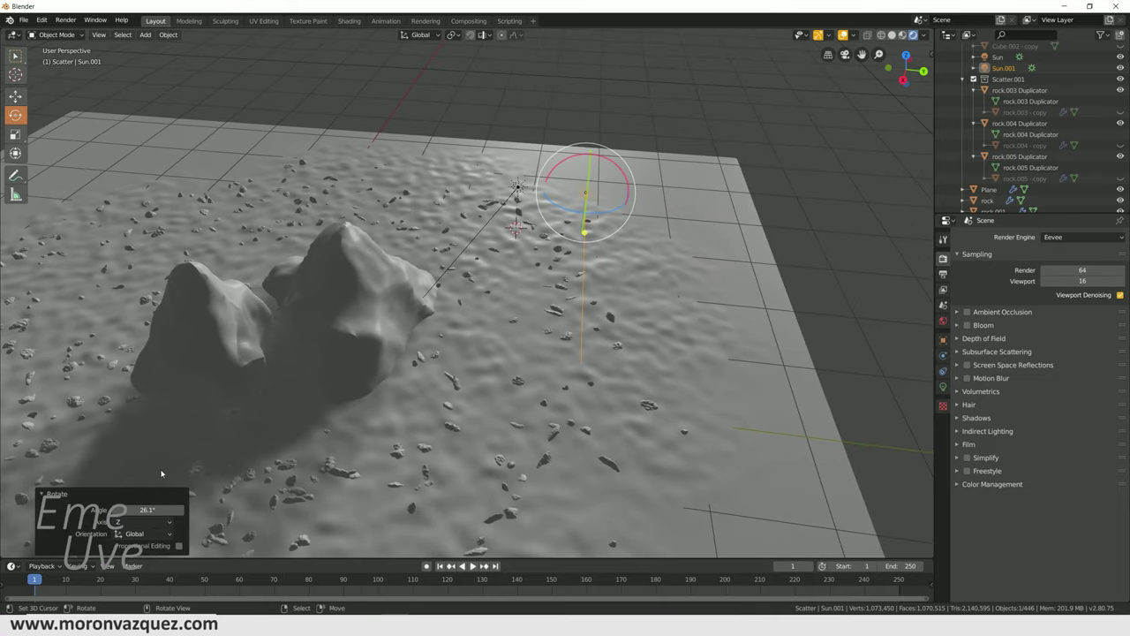
{"action": "left_click_drag", "start_coordinate": [555, 207], "coordinate": [478, 212]}
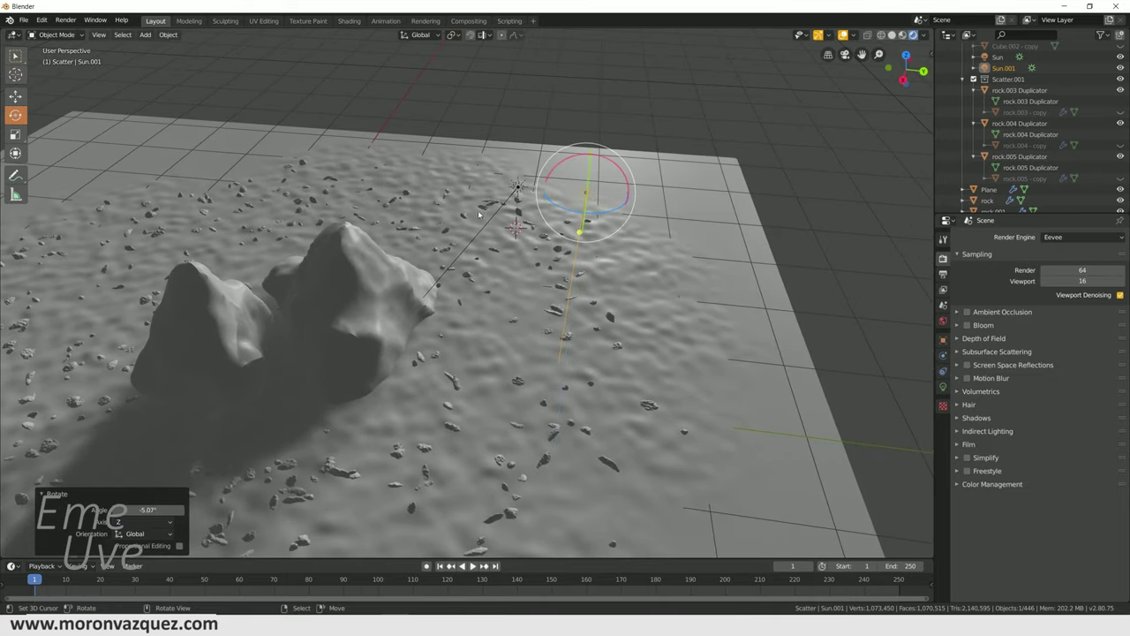
- Duplicate the second sun into a third and move it about 1.05 m along Y
{"action": "key", "text": "shift+d"}
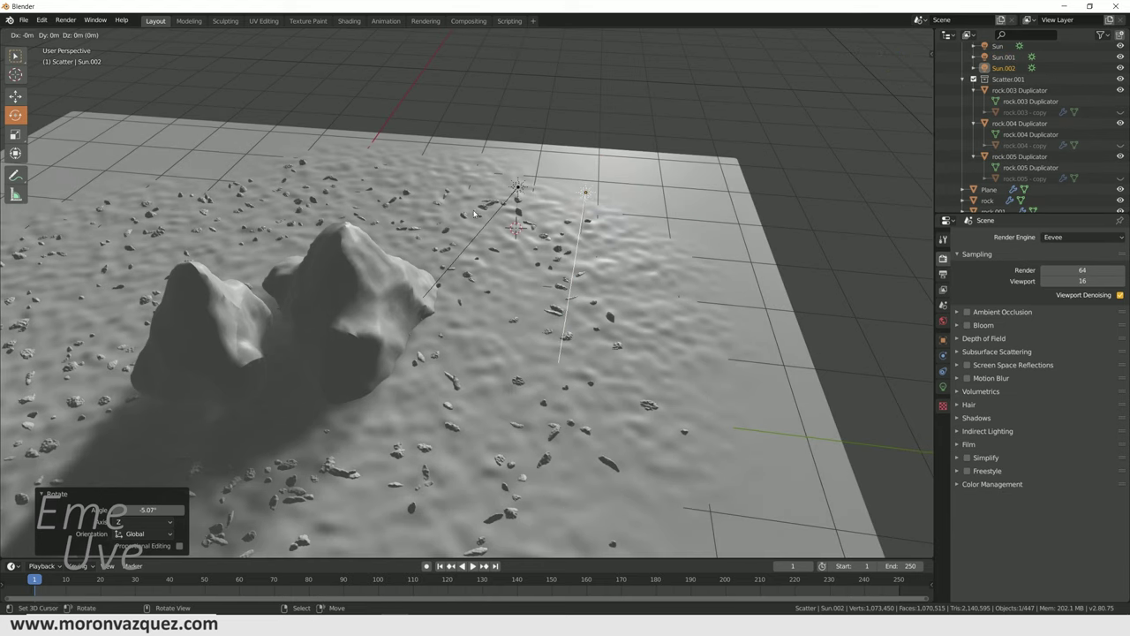
{"action": "right_click", "coordinate": [480, 216]}
{"action": "key", "text": "shift+space"}
{"action": "key", "text": "g"}
{"action": "left_click_drag", "start_coordinate": [632, 194], "coordinate": [655, 214]}
- Tilt the third sun freely, then give it a small tilt around the Y axis
{"action": "left_click", "coordinate": [16, 116]}
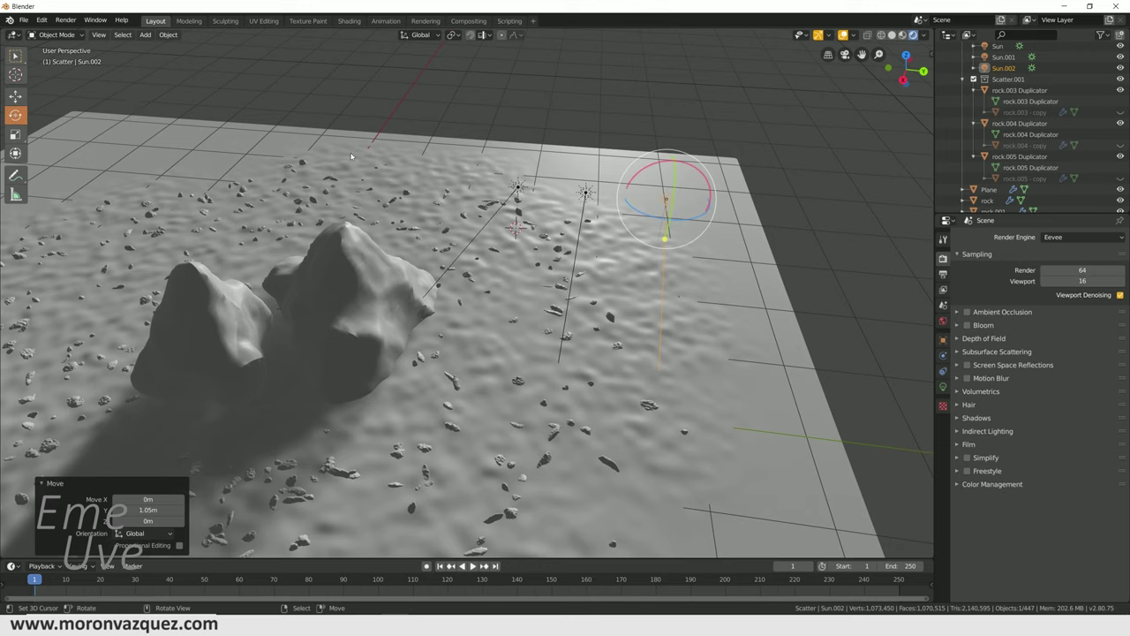
{"action": "left_click_drag", "start_coordinate": [695, 234], "coordinate": [693, 265]}
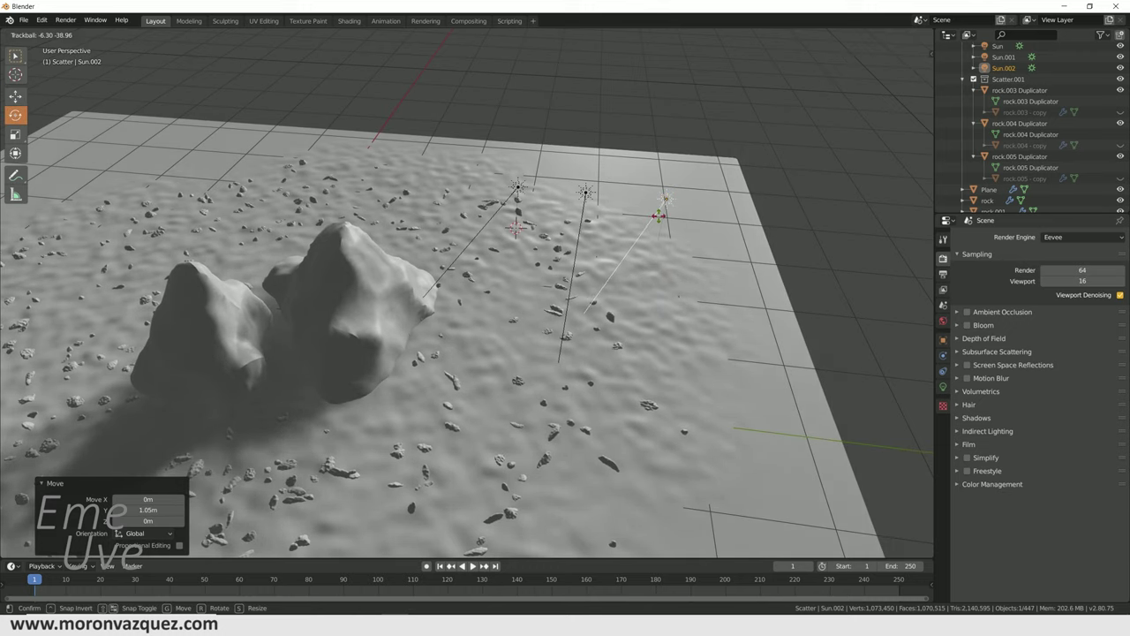
{"action": "left_click_drag", "start_coordinate": [664, 217], "coordinate": [674, 217]}
{"action": "middle_click_drag", "start_coordinate": [674, 217], "coordinate": [665, 188]}
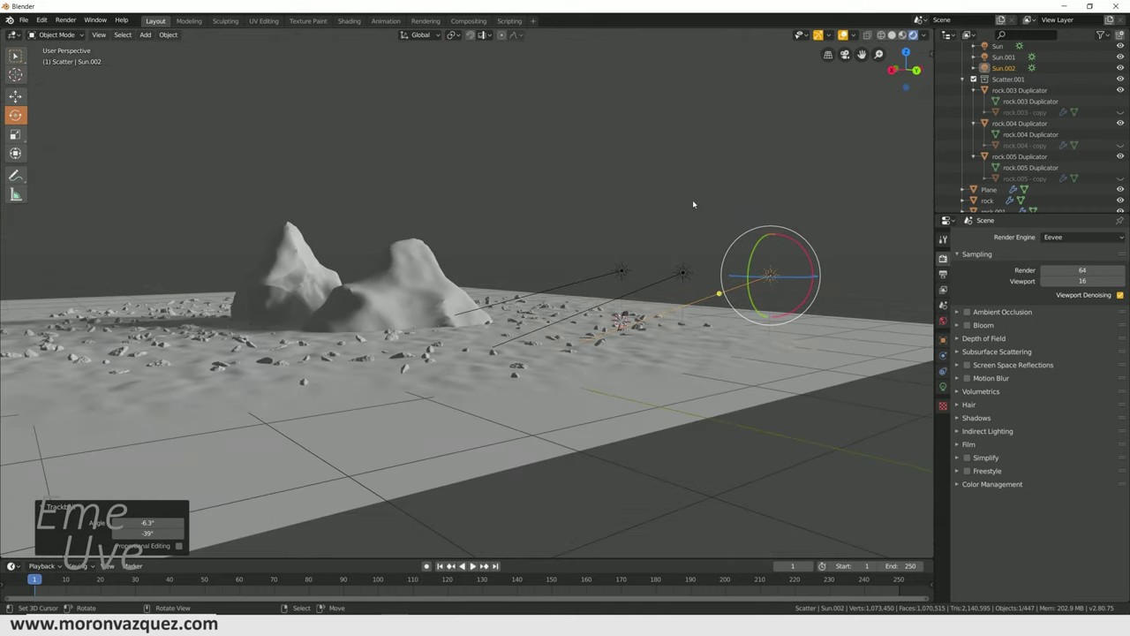
{"action": "left_click_drag", "start_coordinate": [746, 244], "coordinate": [752, 243]}
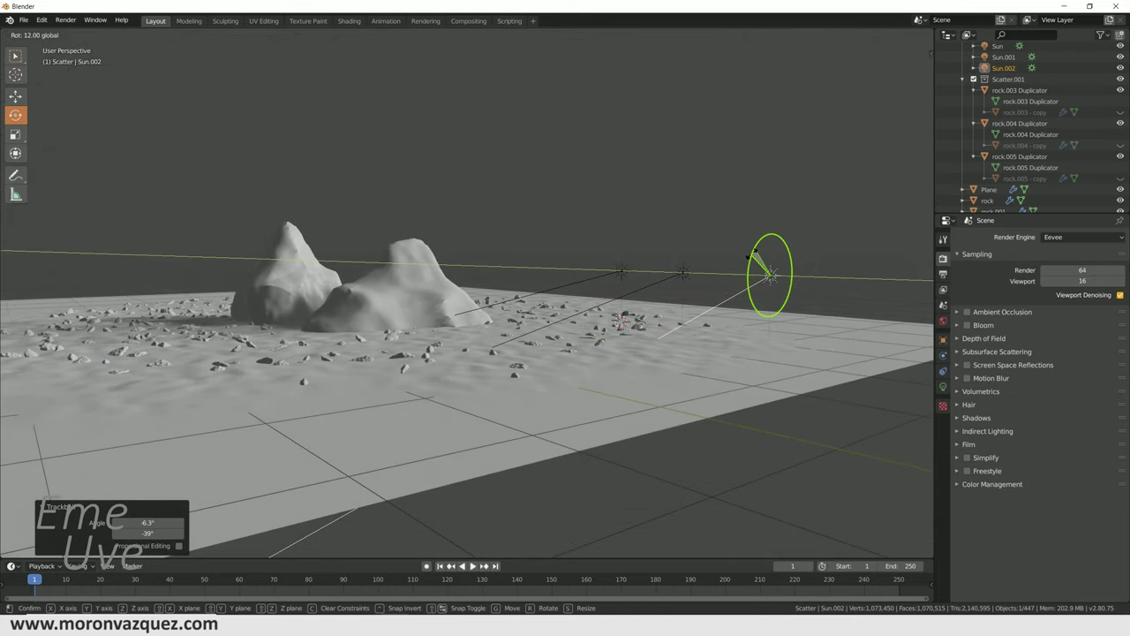
{"action": "left_click_drag", "start_coordinate": [749, 246], "coordinate": [747, 237]}
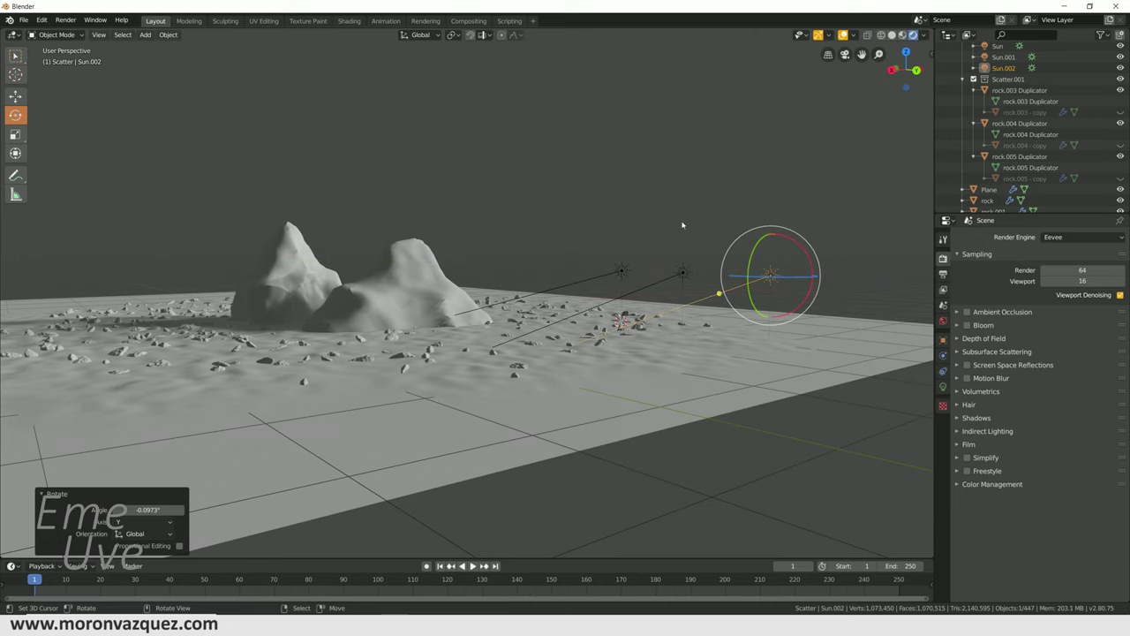
{"action": "mouse_move", "coordinate": [747, 237]}
{"action": "middle_mouse_down"}
{"action": "mouse_move", "coordinate": [707, 251]}
{"action": "mouse_move", "coordinate": [719, 254]}
{"action": "middle_mouse_up"}
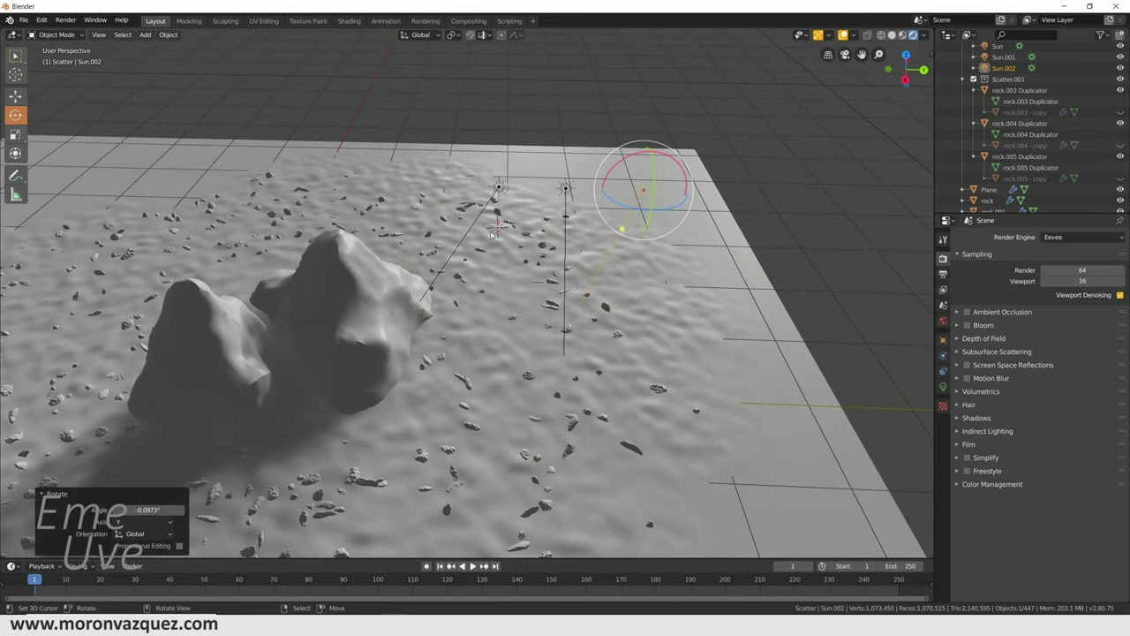
{"action": "middle_click_drag", "start_coordinate": [473, 263], "coordinate": [583, 169]}
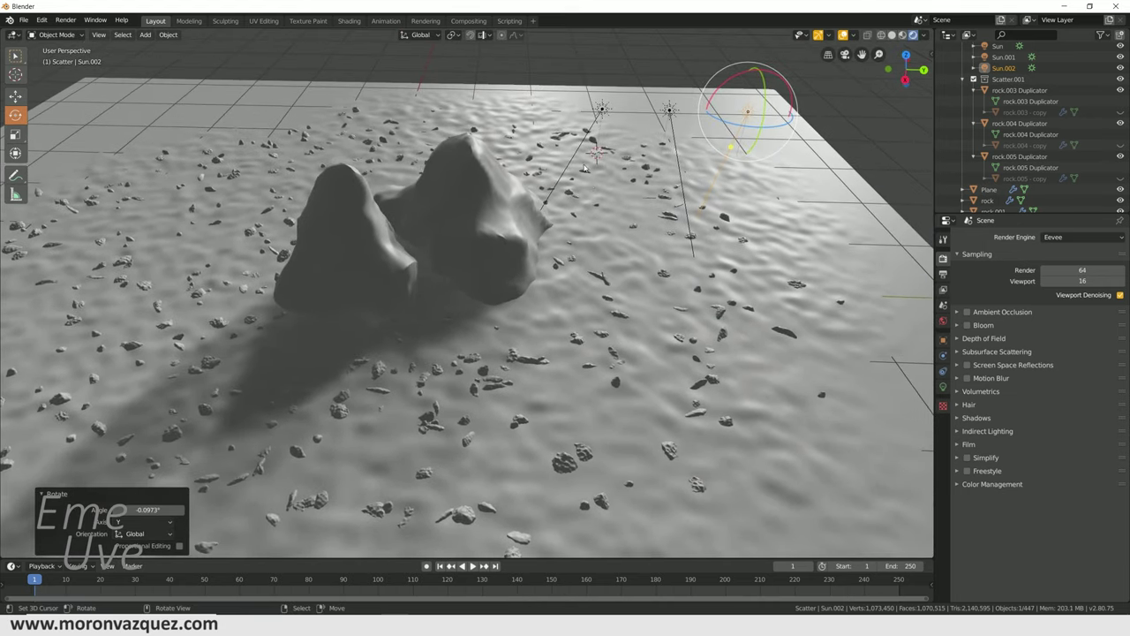
- Tint the original Sun's light colour a pale blue, then select the ground plane
{"action": "left_click", "coordinate": [602, 112]}
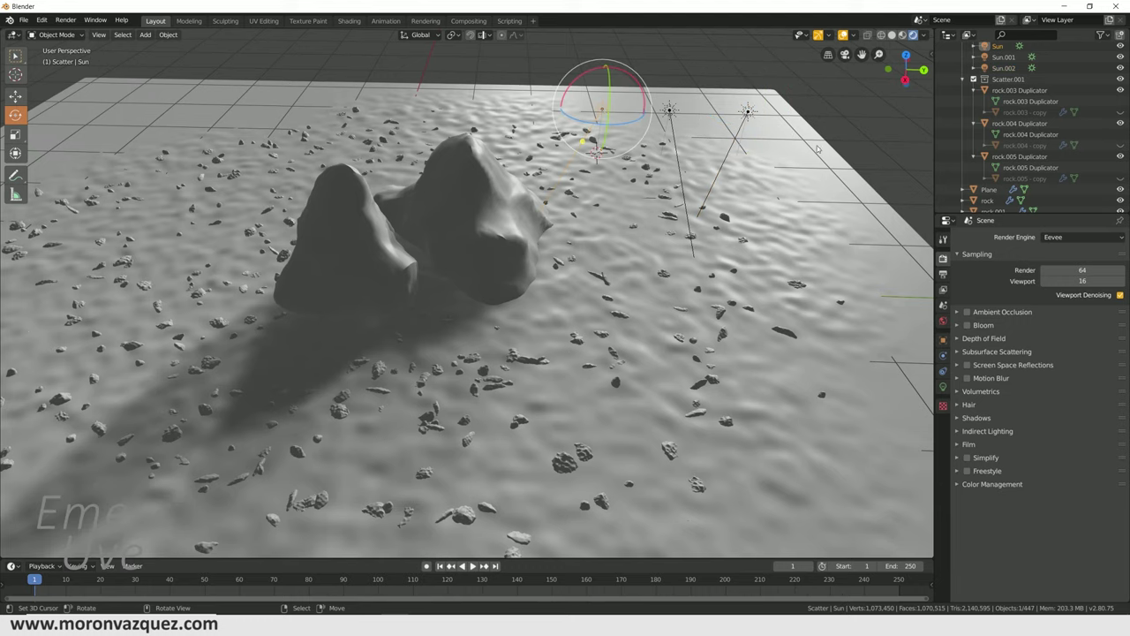
{"action": "left_click", "coordinate": [943, 386]}
{"action": "left_click", "coordinate": [1056, 298]}
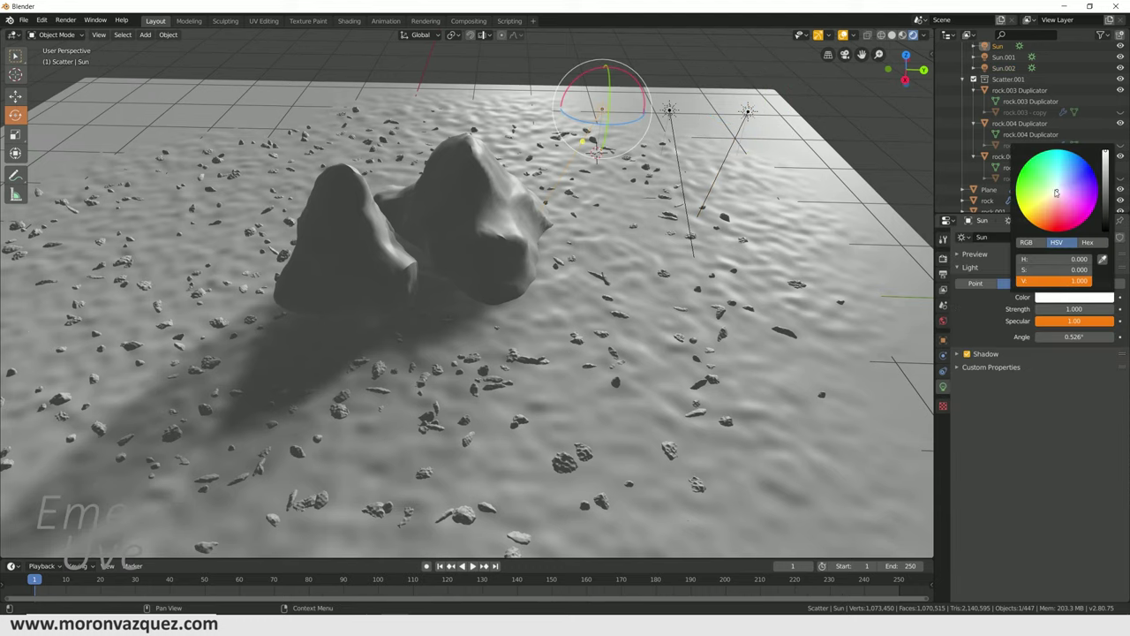
{"action": "left_click_drag", "start_coordinate": [1053, 191], "coordinate": [1058, 186]}
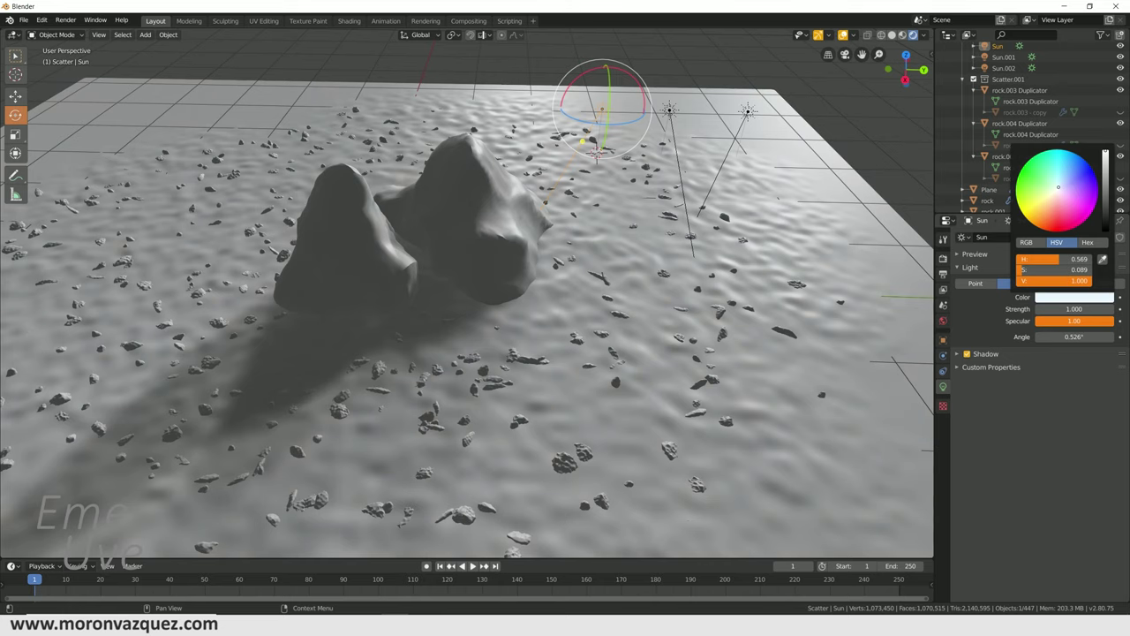
{"action": "mouse_move", "coordinate": [557, 415]}
{"action": "middle_mouse_down"}
{"action": "mouse_move", "coordinate": [554, 359]}
{"action": "mouse_move", "coordinate": [495, 308]}
{"action": "middle_mouse_up"}
{"action": "left_click", "coordinate": [495, 307]}
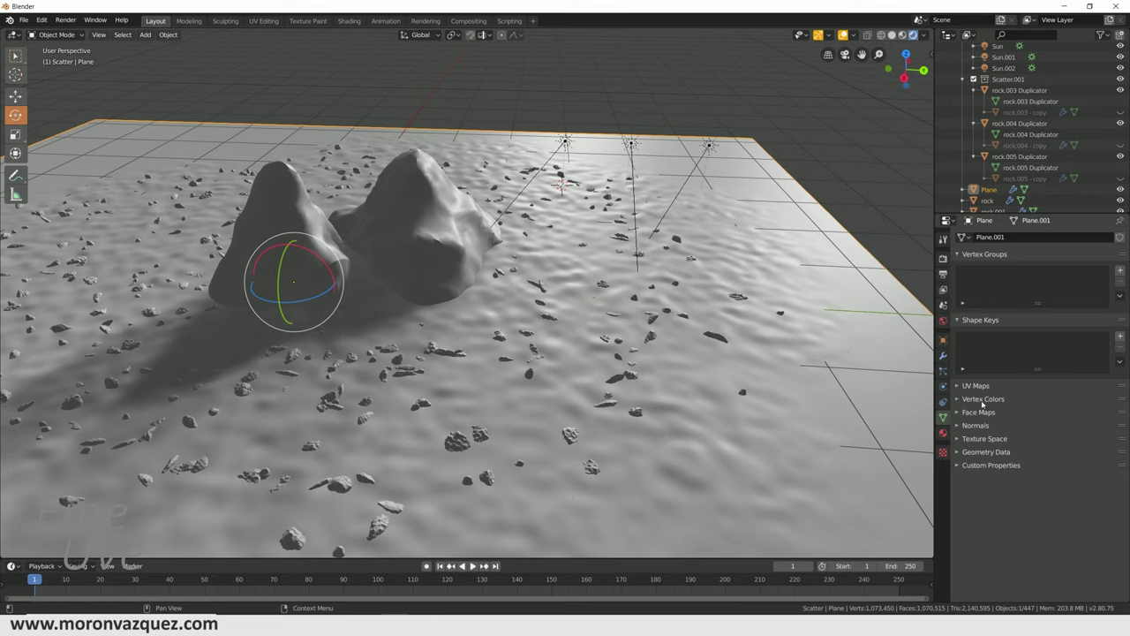
- Give the ground plane a new material with a pale sandy Base Color
{"action": "left_click", "coordinate": [942, 433]}
{"action": "left_click", "coordinate": [1049, 282]}
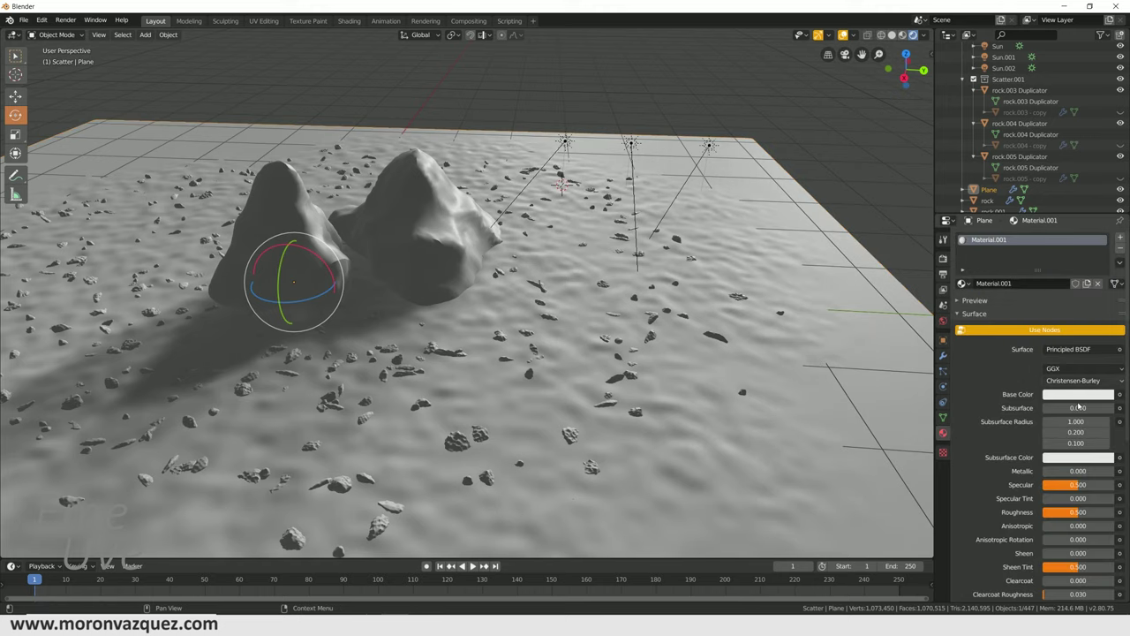
{"action": "left_click", "coordinate": [1076, 394]}
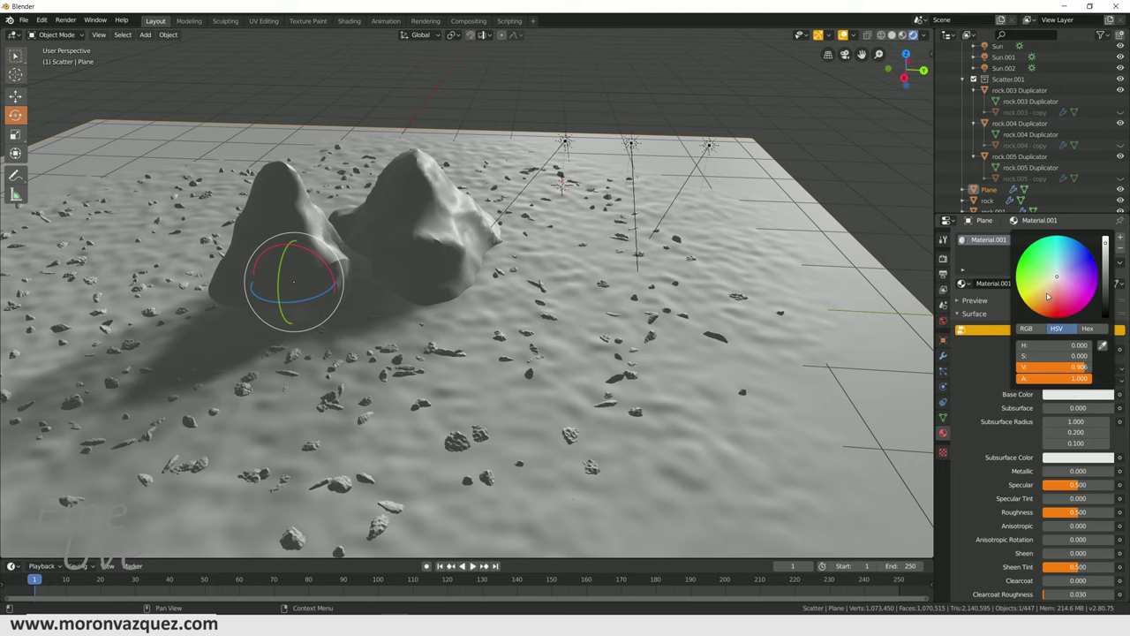
{"action": "left_click_drag", "start_coordinate": [1048, 296], "coordinate": [1046, 285]}
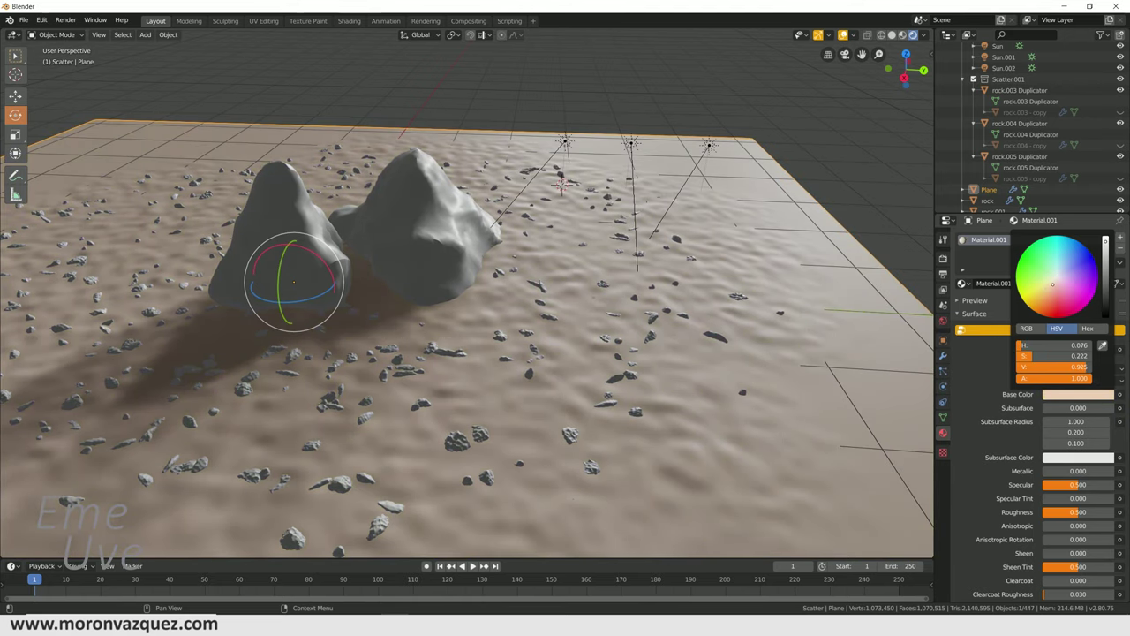
- Give the right-hand rock a new material, Material.002, with a sandy yellow Base Color
{"action": "middle_click_drag", "start_coordinate": [640, 424], "coordinate": [645, 372]}
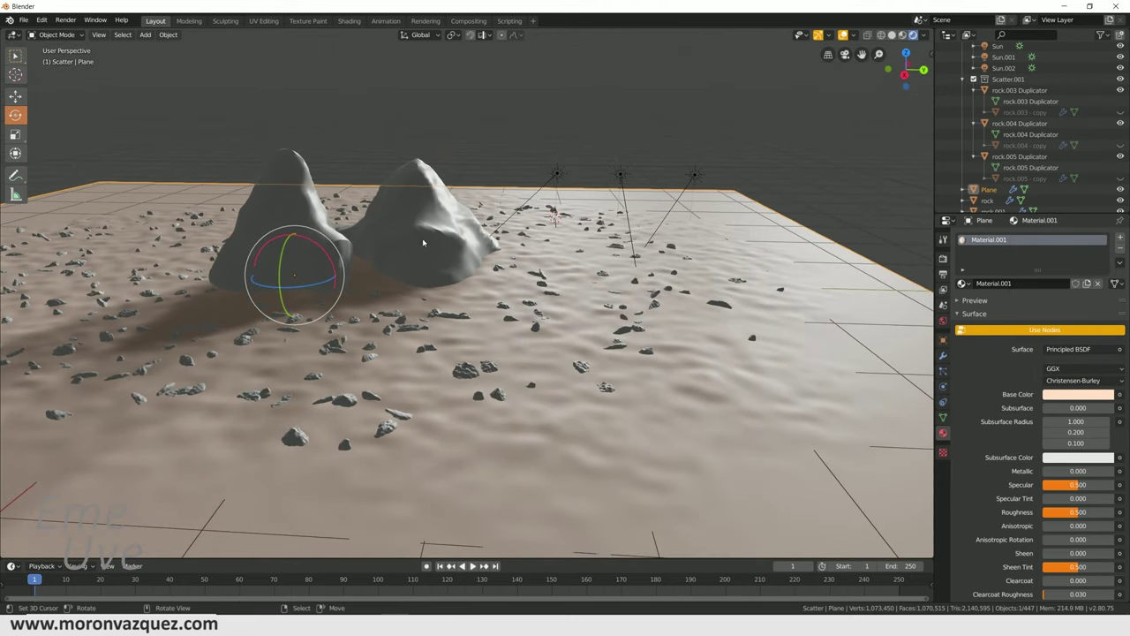
{"action": "left_click", "coordinate": [428, 217]}
{"action": "key", "text": "g"}
{"action": "left_click", "coordinate": [537, 219]}
{"action": "key", "text": "ctrl+z"}
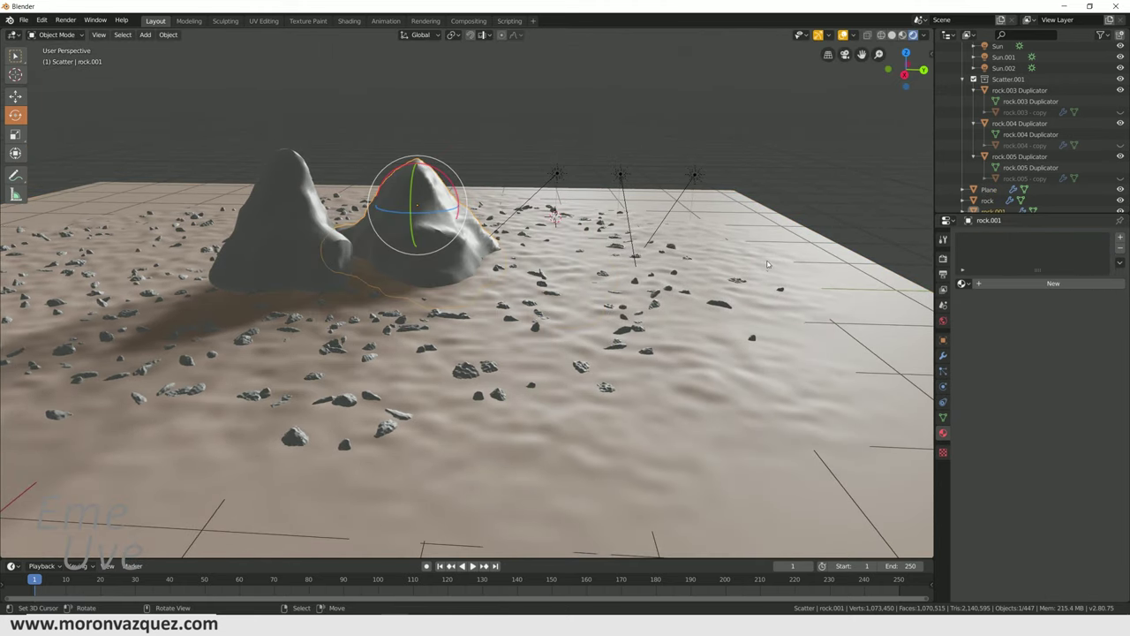
{"action": "left_click", "coordinate": [1023, 283]}
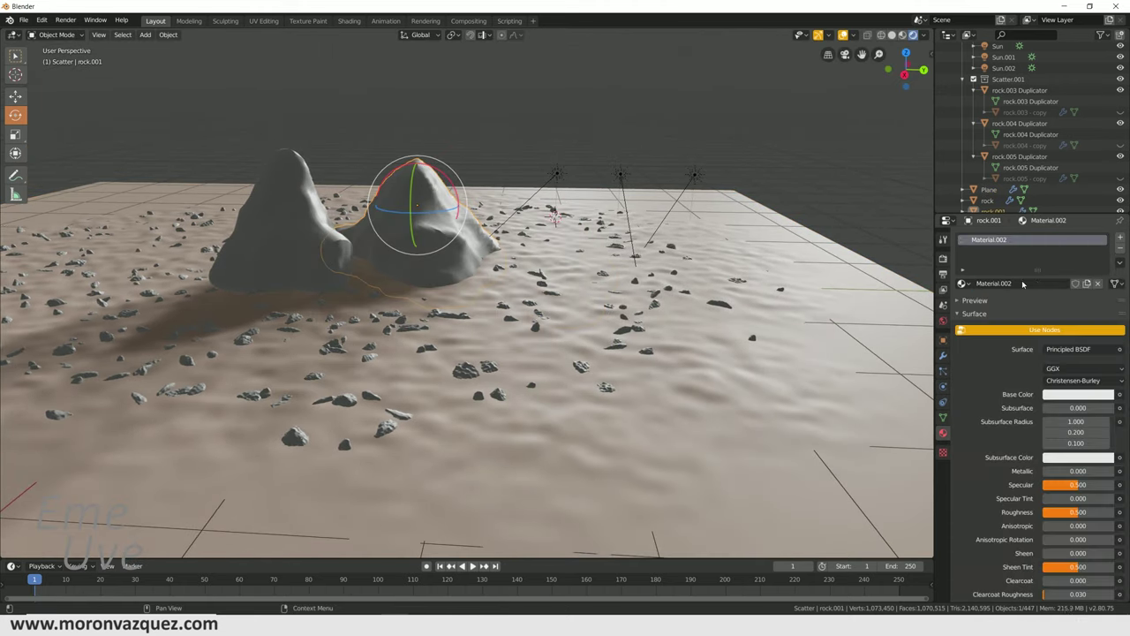
{"action": "left_click", "coordinate": [1077, 394]}
{"action": "mouse_move", "coordinate": [1046, 311]}
{"action": "left_mouse_down"}
{"action": "mouse_move", "coordinate": [1027, 304]}
{"action": "mouse_move", "coordinate": [1038, 304]}
{"action": "left_mouse_up"}
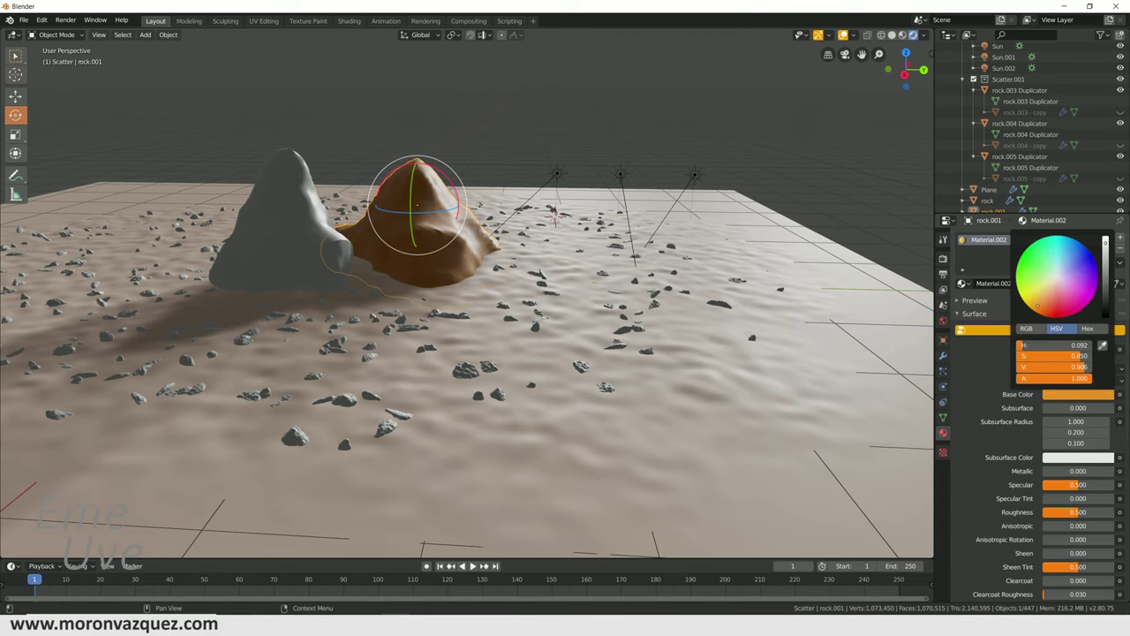
{"action": "middle_click_drag", "start_coordinate": [883, 336], "coordinate": [975, 377]}
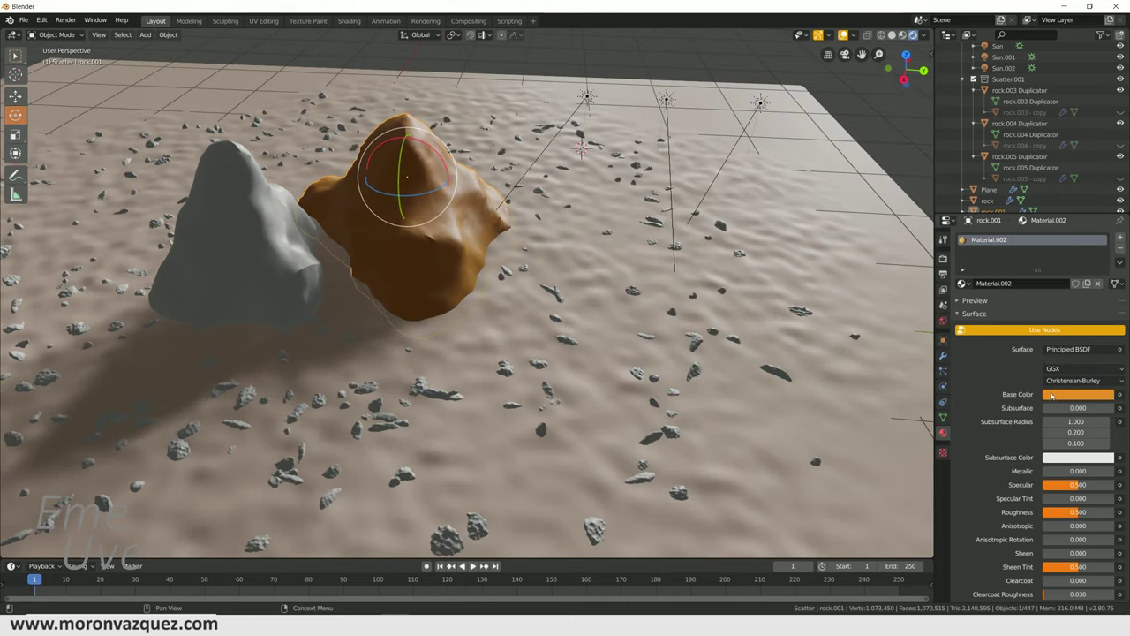
{"action": "left_click", "coordinate": [1058, 398]}
{"action": "left_click_drag", "start_coordinate": [1050, 293], "coordinate": [1037, 296]}
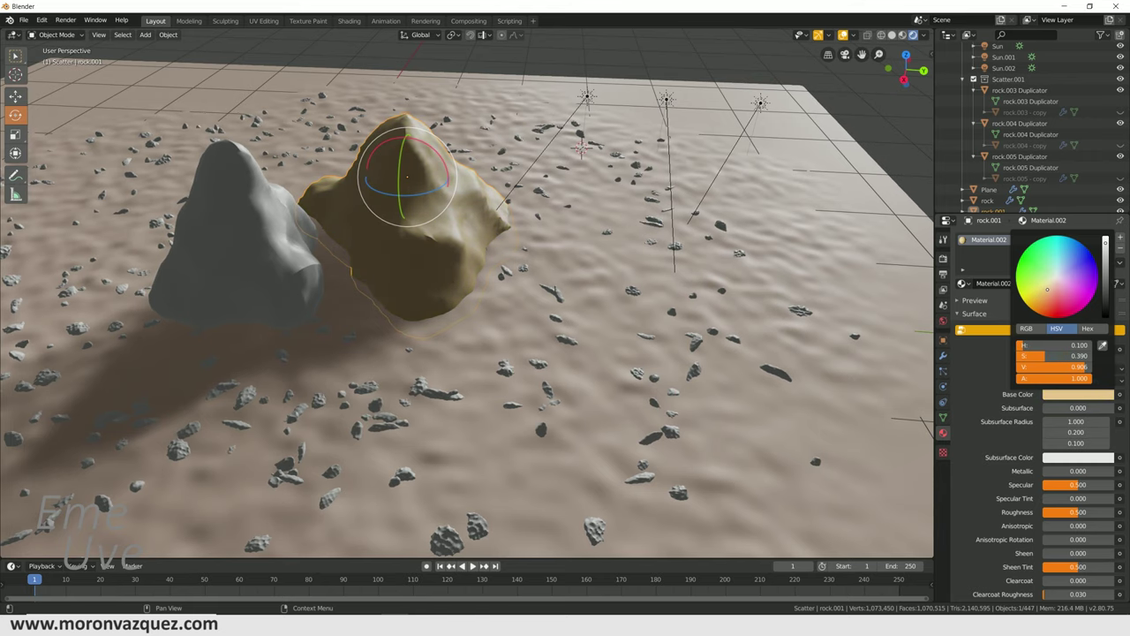
- Assign Material.002 to the grey left rock and the rock.004 duplicator pebbles
{"action": "left_click", "coordinate": [164, 274]}
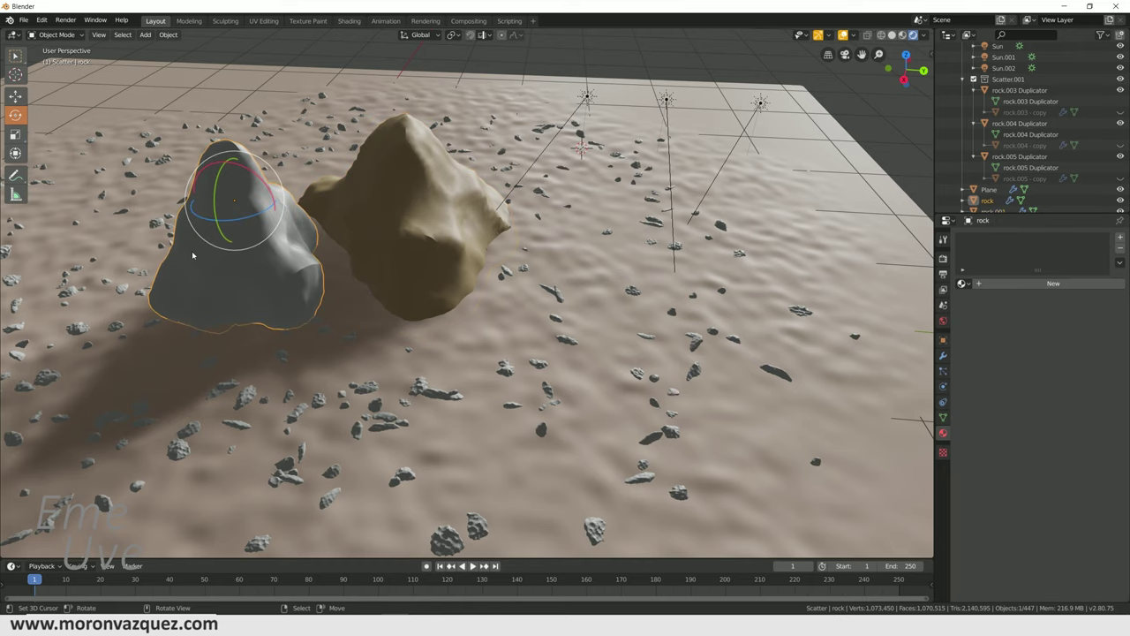
{"action": "left_click", "coordinate": [961, 284]}
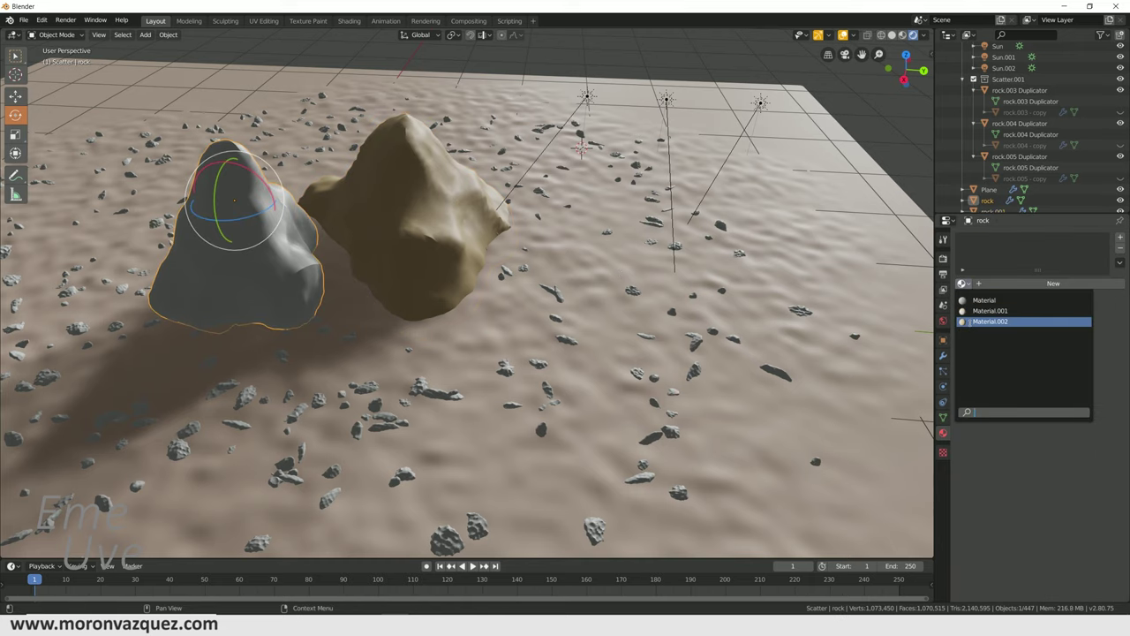
{"action": "left_click", "coordinate": [990, 321]}
{"action": "middle_click_drag", "start_coordinate": [482, 371], "coordinate": [495, 309]}
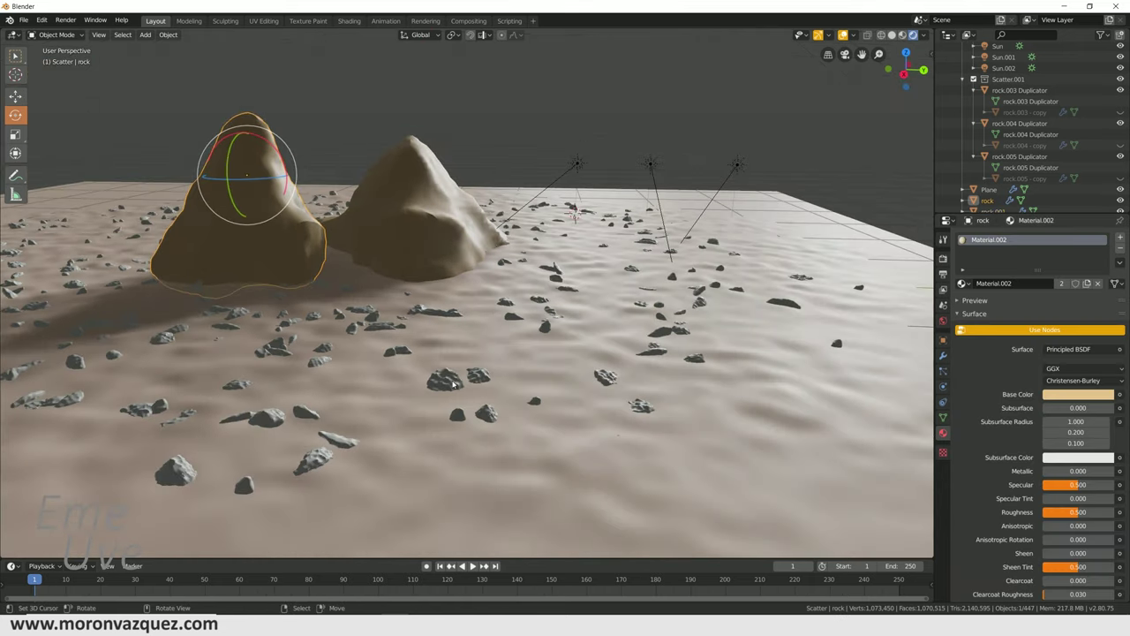
{"action": "left_click", "coordinate": [495, 309]}
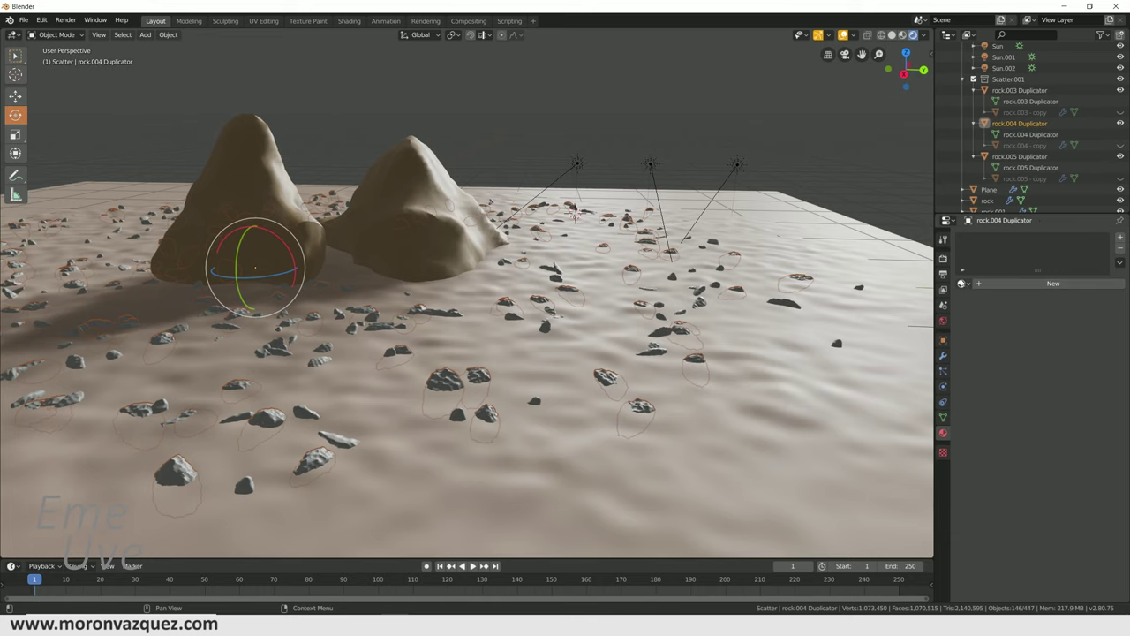
{"action": "left_click", "coordinate": [961, 283]}
{"action": "left_click", "coordinate": [967, 323]}
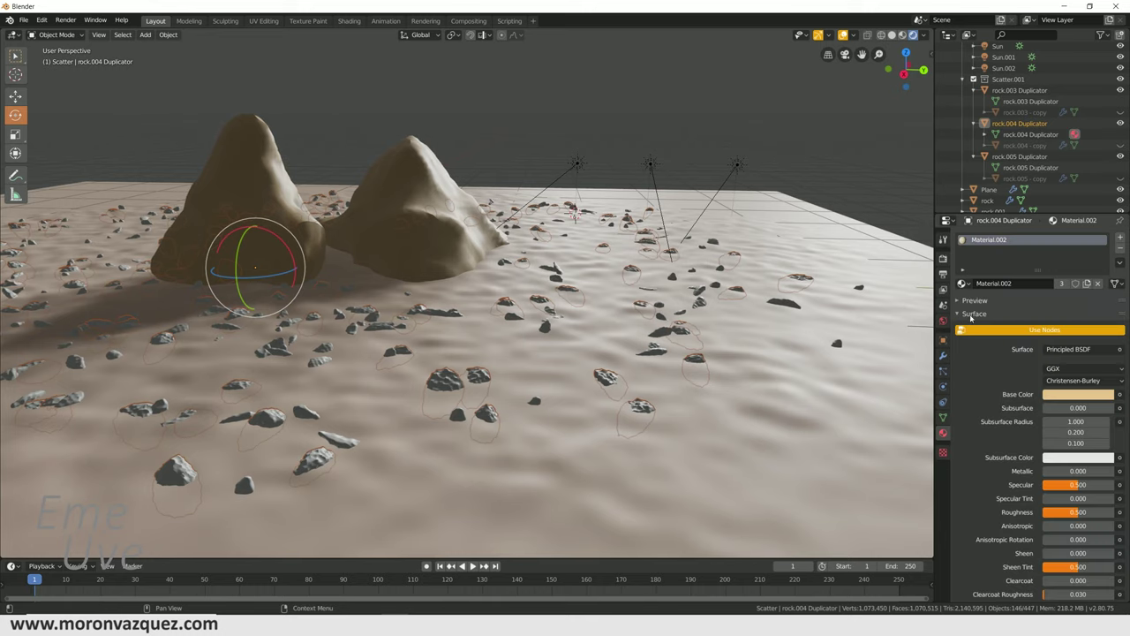
- Find the rock.004 source rock beside the plane and switch its material to Material.002
{"action": "middle_click_drag", "start_coordinate": [671, 336], "coordinate": [729, 318]}
{"action": "scroll", "coordinate": [729, 317], "scroll_direction": "down", "scroll_amount": 3}
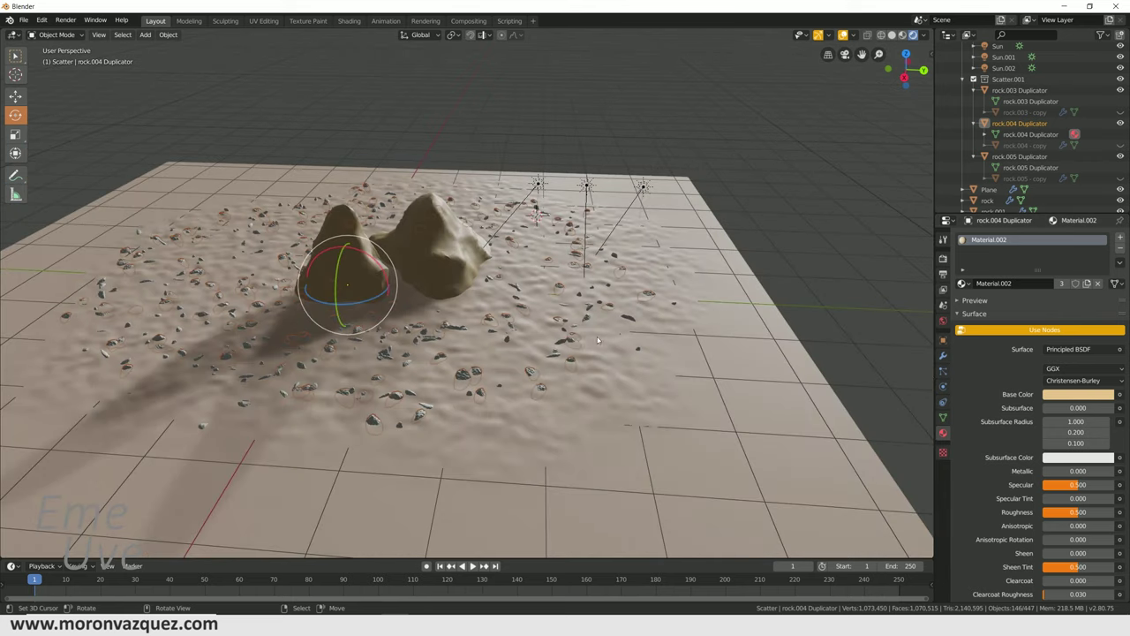
{"action": "scroll", "coordinate": [617, 316], "scroll_direction": "up", "scroll_amount": 4}
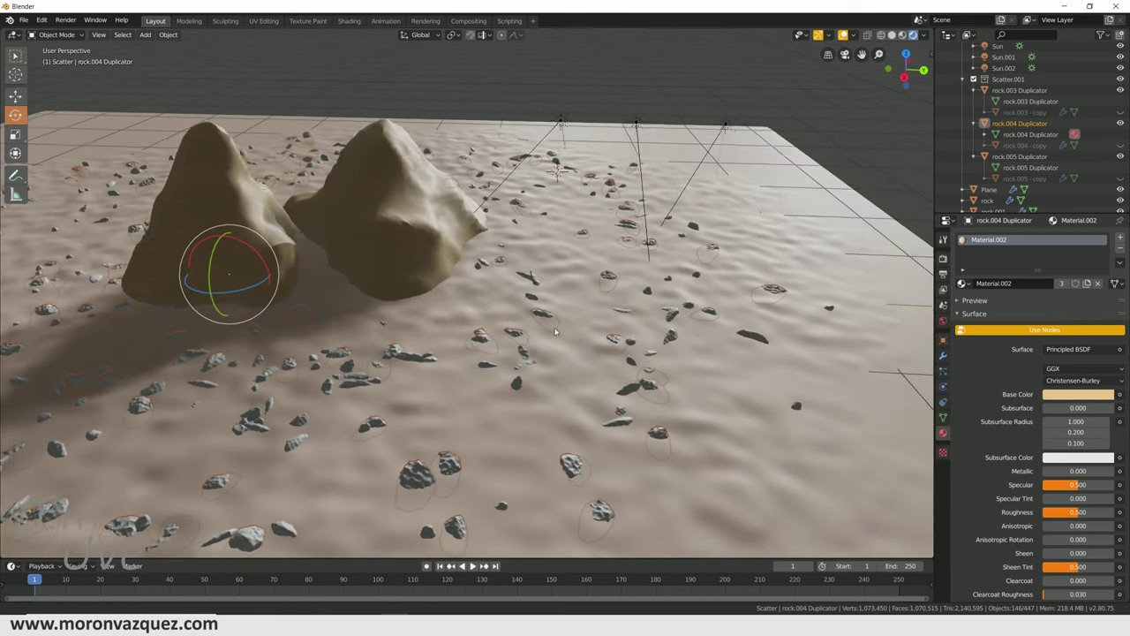
{"action": "middle_click_drag", "start_coordinate": [628, 343], "coordinate": [710, 303]}
{"action": "scroll", "coordinate": [710, 304], "scroll_direction": "down", "scroll_amount": 5}
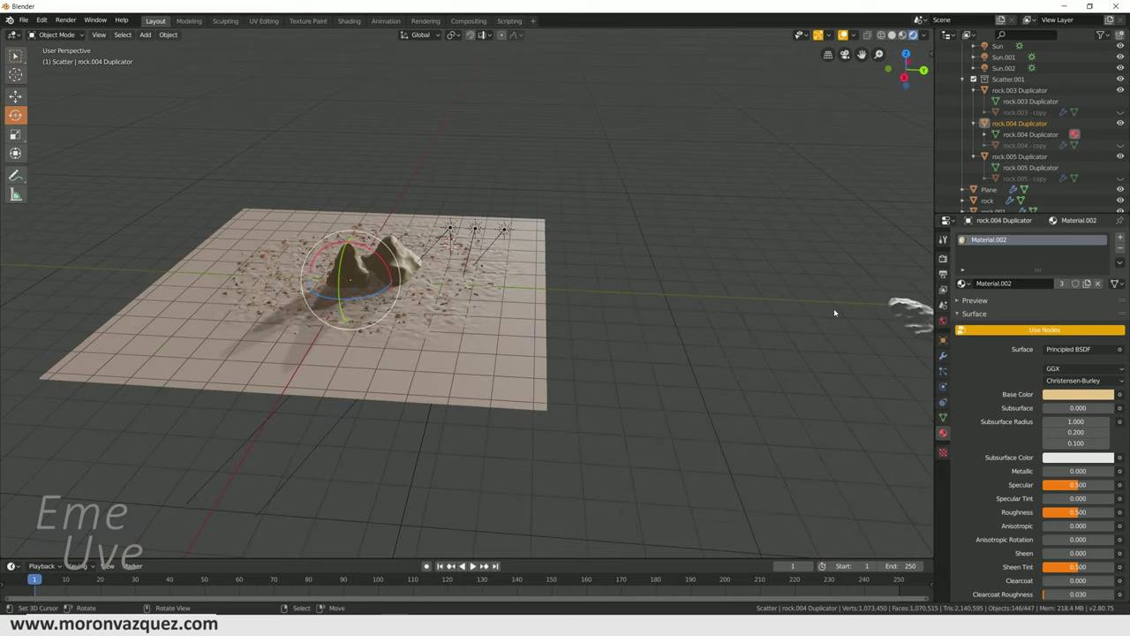
{"action": "scroll", "coordinate": [834, 312], "scroll_direction": "down", "scroll_amount": 2}
{"action": "left_click", "coordinate": [751, 309]}
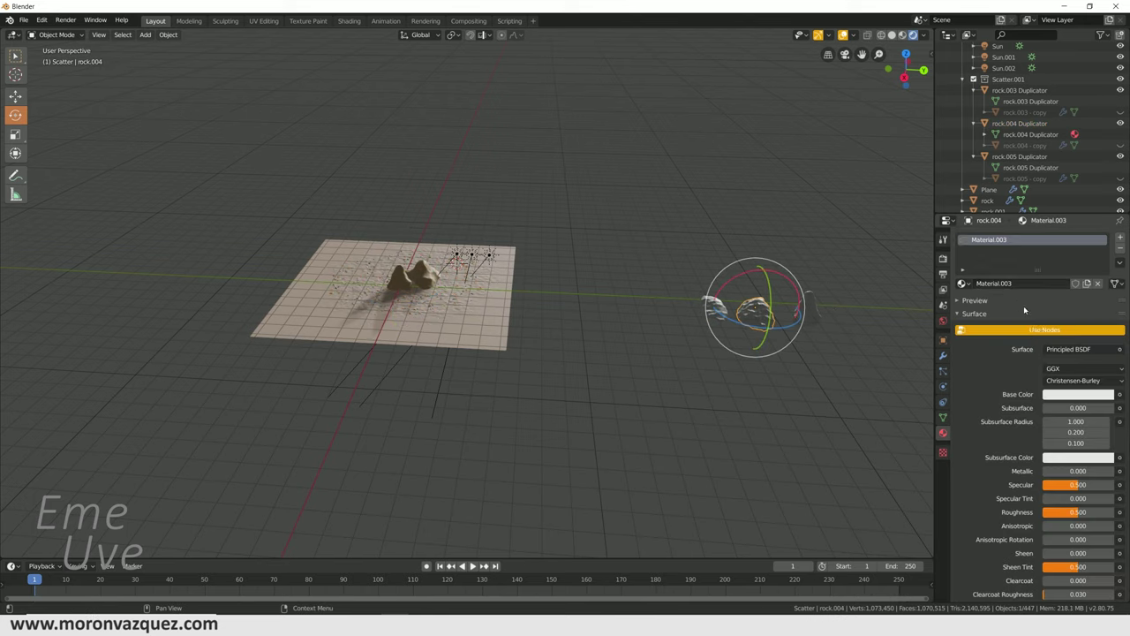
{"action": "left_click", "coordinate": [1059, 394]}
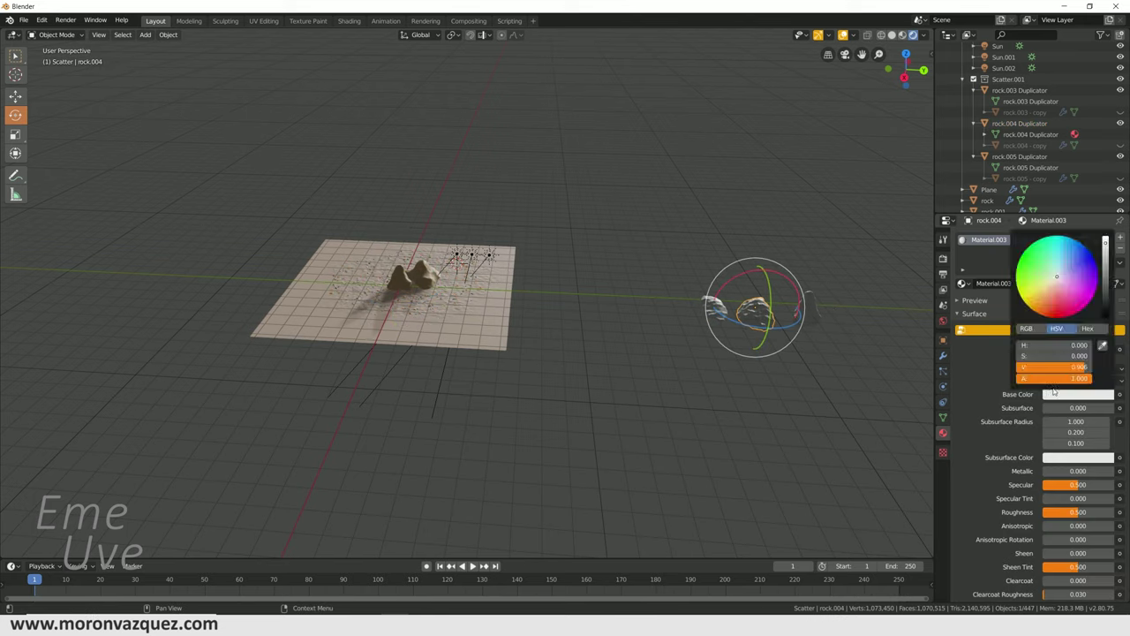
{"action": "left_click", "coordinate": [962, 284]}
- Assign Material.002 to the source rocks rock.003 and rock.005
{"action": "scroll", "coordinate": [757, 333], "scroll_direction": "up", "scroll_amount": 4}
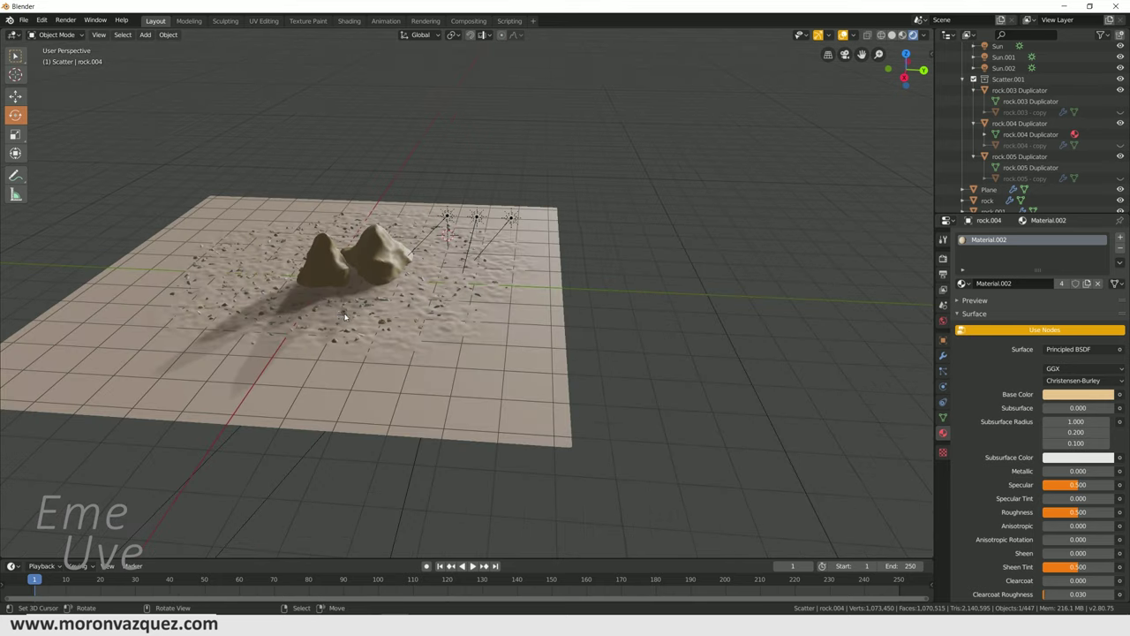
{"action": "scroll", "coordinate": [530, 344], "scroll_direction": "up", "scroll_amount": 3}
{"action": "scroll", "coordinate": [114, 355], "scroll_direction": "up", "scroll_amount": 3}
{"action": "scroll", "coordinate": [76, 345], "scroll_direction": "down", "scroll_amount": 5}
{"action": "scroll", "coordinate": [446, 340], "scroll_direction": "down", "scroll_amount": 3}
{"action": "left_click", "coordinate": [578, 330]}
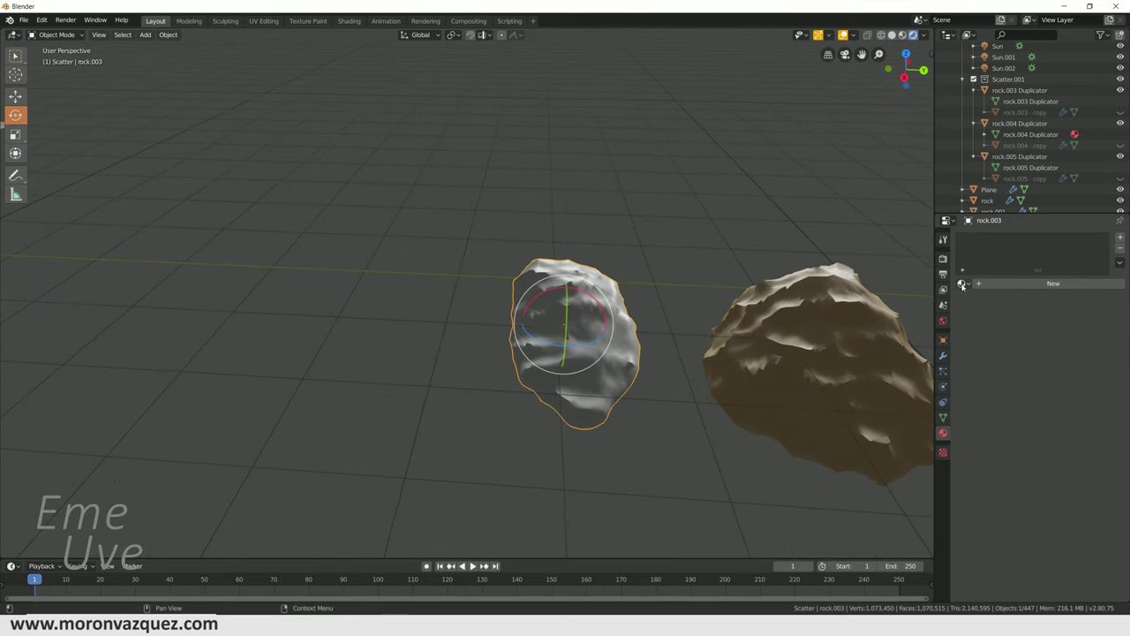
{"action": "left_click", "coordinate": [963, 283]}
{"action": "left_click", "coordinate": [980, 331]}
{"action": "middle_click_drag", "start_coordinate": [813, 336], "coordinate": [387, 329], "text": "shift"}
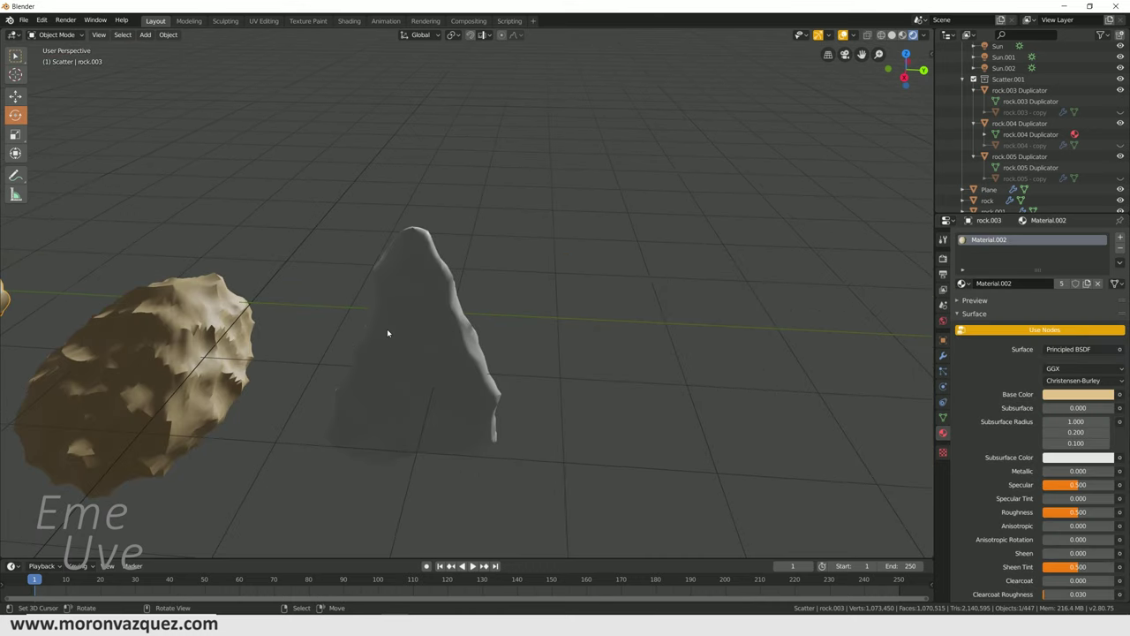
{"action": "left_click", "coordinate": [387, 328]}
{"action": "left_click", "coordinate": [962, 283]}
{"action": "left_click", "coordinate": [990, 322]}
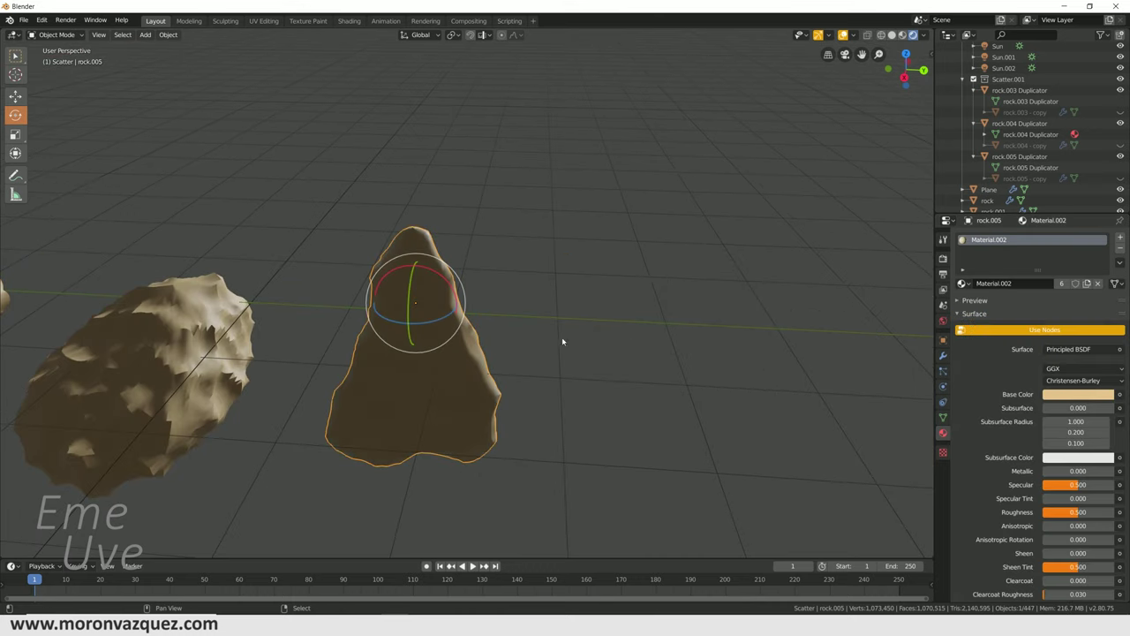
- Turn the view to face the two large rocks and select the left one
{"action": "scroll", "coordinate": [581, 336], "scroll_direction": "down", "scroll_amount": 4}
{"action": "scroll", "coordinate": [530, 334], "scroll_direction": "down", "scroll_amount": 4}
{"action": "scroll", "coordinate": [498, 333], "scroll_direction": "down", "scroll_amount": 3}
{"action": "scroll", "coordinate": [498, 333], "scroll_direction": "up", "scroll_amount": 5}
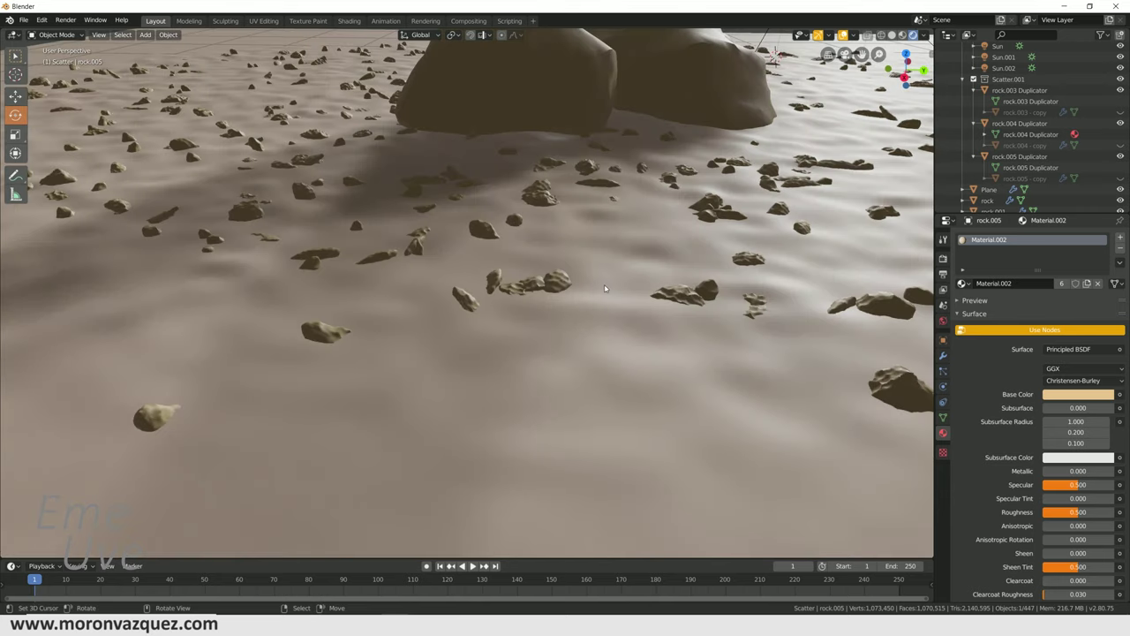
{"action": "scroll", "coordinate": [512, 349], "scroll_direction": "up", "scroll_amount": 2}
{"action": "scroll", "coordinate": [526, 365], "scroll_direction": "up", "scroll_amount": 2}
{"action": "middle_click_drag", "start_coordinate": [526, 365], "coordinate": [524, 358]}
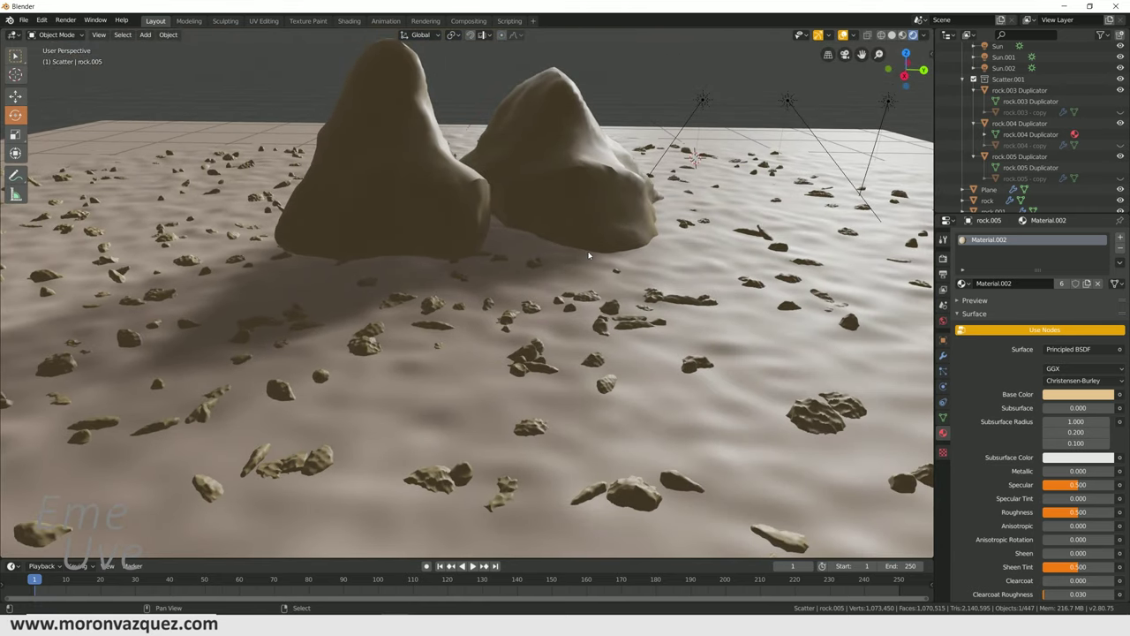
{"action": "left_click", "coordinate": [435, 175]}
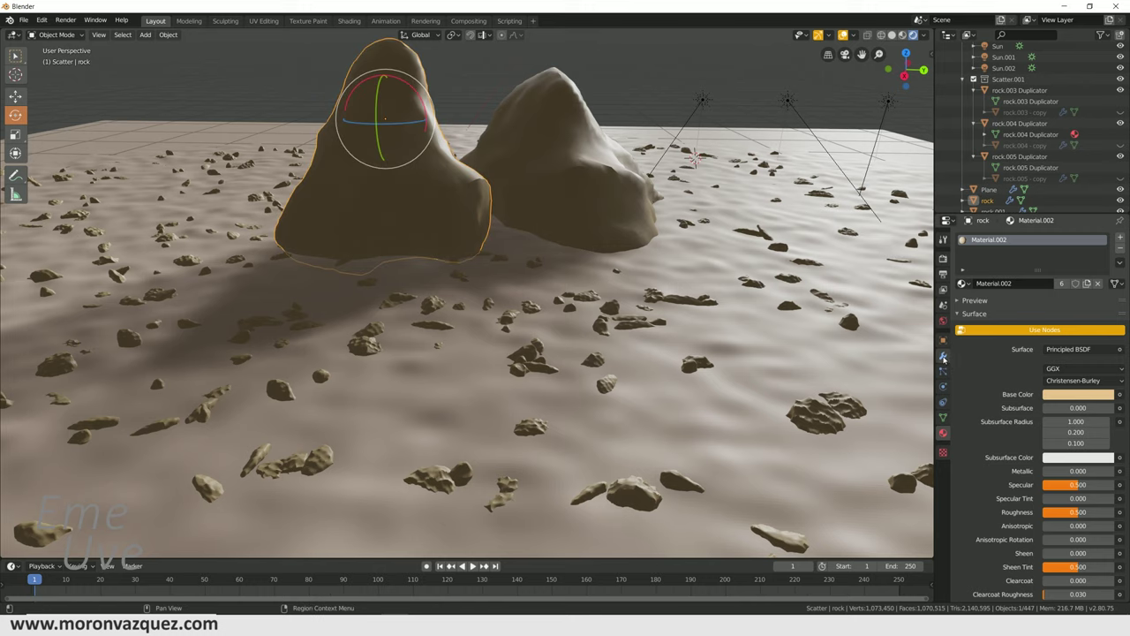
- Set the left rock's Subdivision viewport levels to 3 and 4
{"action": "left_click", "coordinate": [943, 356]}
{"action": "left_click", "coordinate": [1034, 423]}
{"action": "left_click", "coordinate": [1034, 423]}
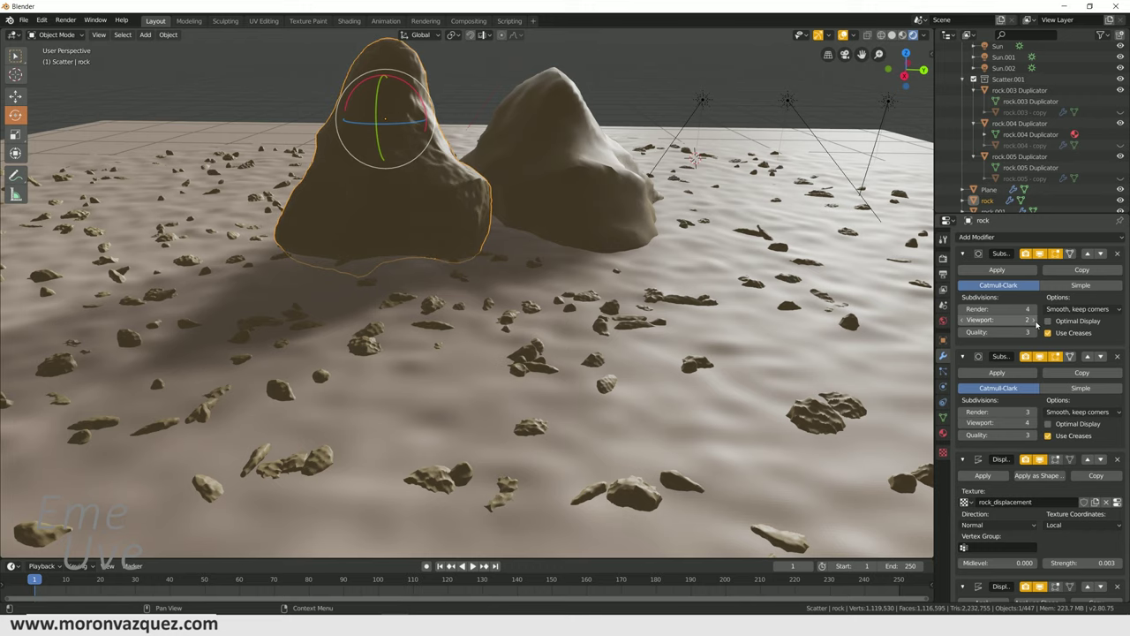
{"action": "left_click", "coordinate": [1037, 320]}
- Set both of rock.001's Subdivision viewport levels to 3
{"action": "left_click", "coordinate": [544, 178]}
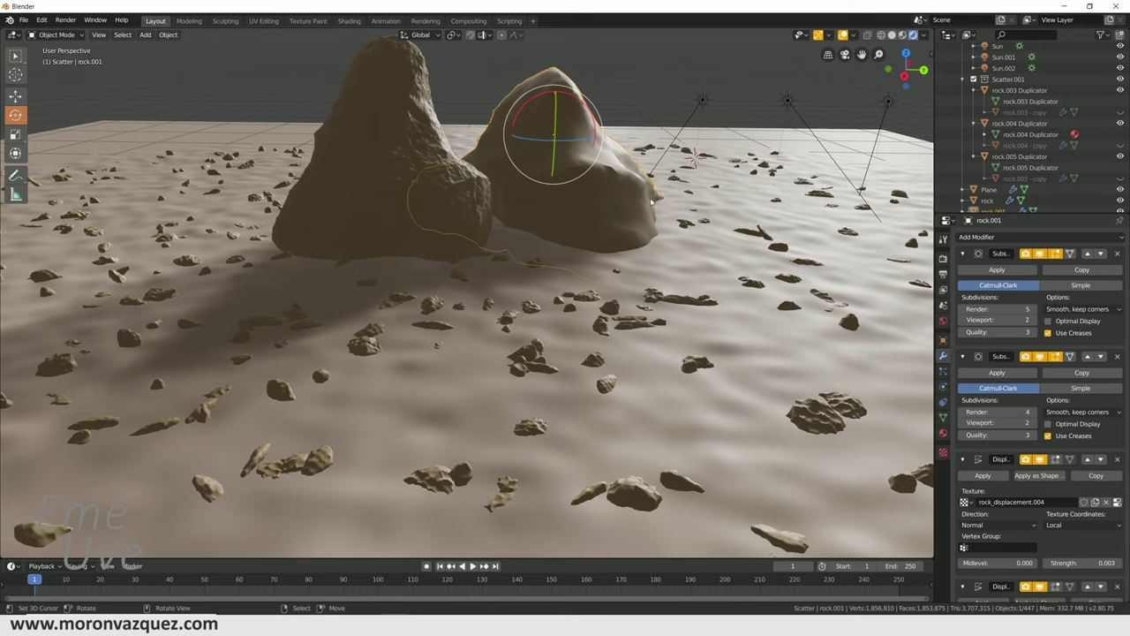
{"action": "left_click", "coordinate": [1039, 321]}
{"action": "left_click", "coordinate": [1039, 320]}
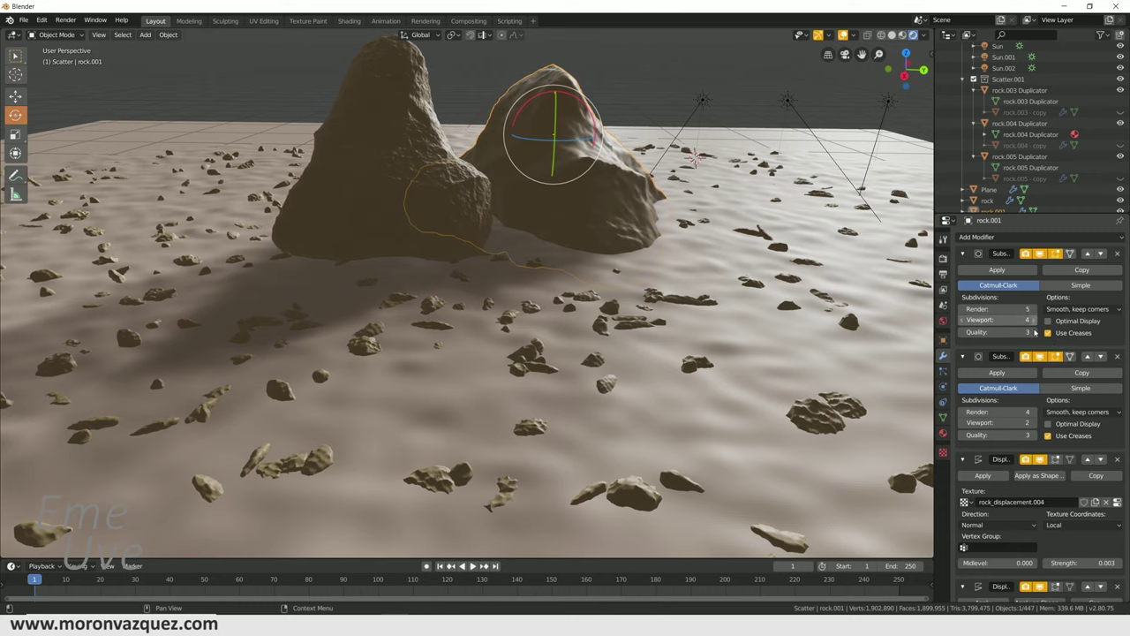
{"action": "left_click", "coordinate": [963, 320]}
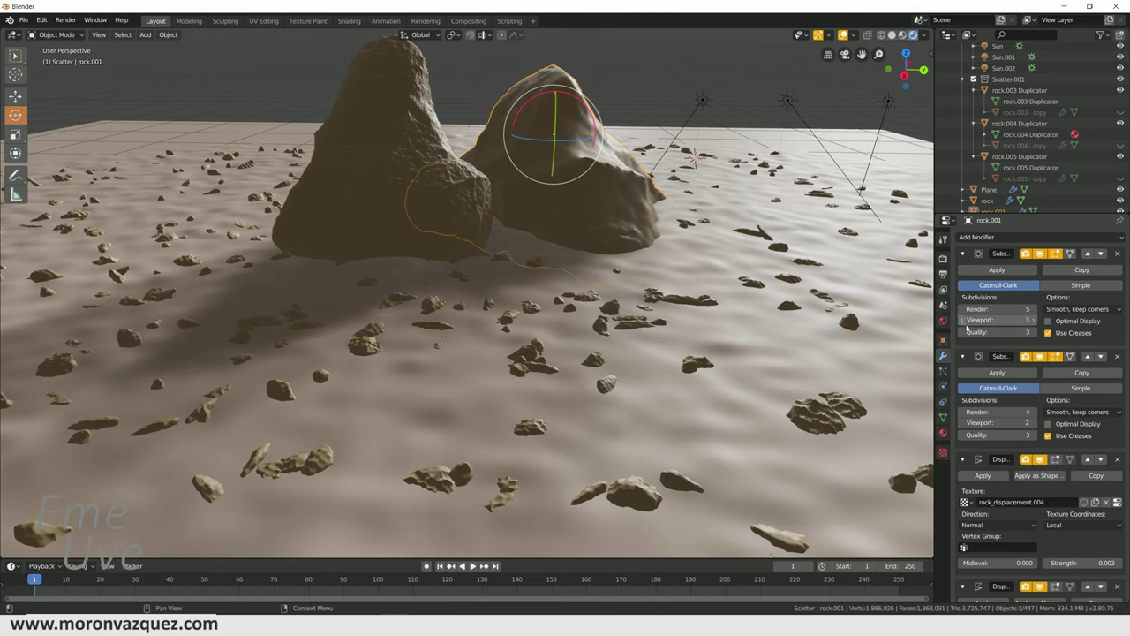
{"action": "left_click", "coordinate": [1035, 424]}
{"action": "middle_click_drag", "start_coordinate": [746, 330], "coordinate": [521, 237]}
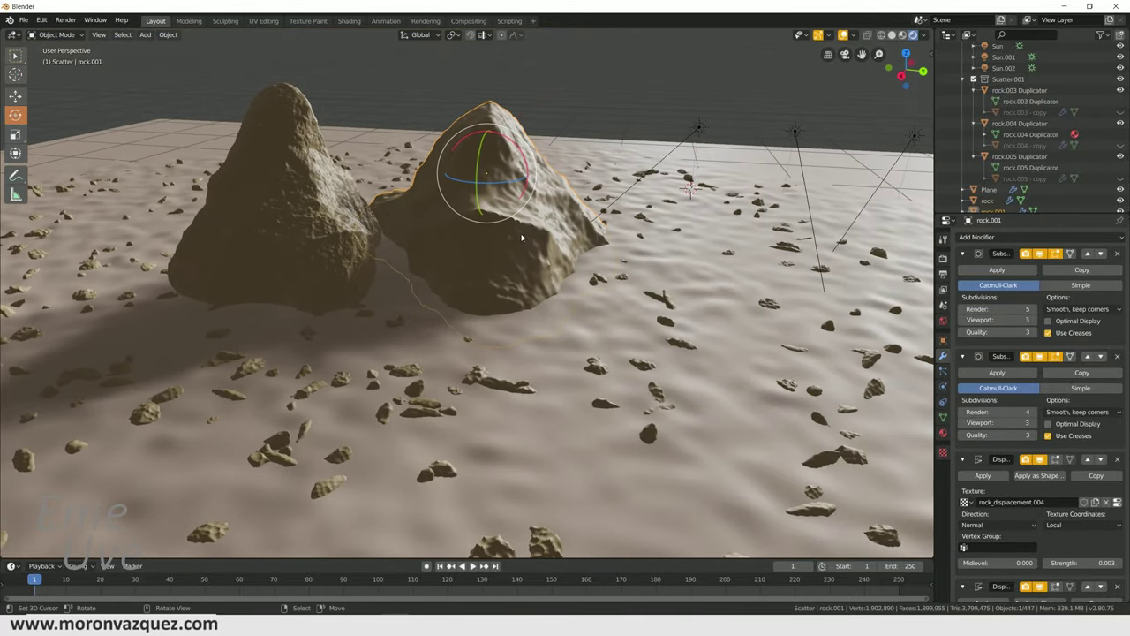
- Raise rock.001's second Subdivision viewport level to 4, then reselect the left rock
{"action": "left_click", "coordinate": [302, 231]}
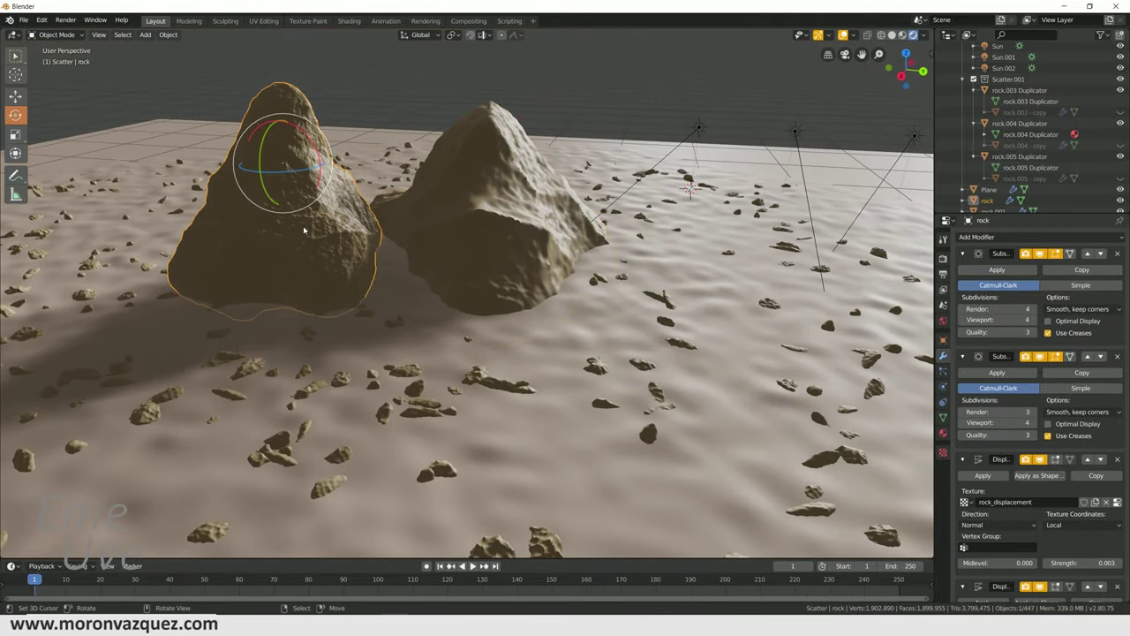
{"action": "mouse_move", "coordinate": [414, 219]}
{"action": "middle_mouse_down"}
{"action": "mouse_move", "coordinate": [507, 244]}
{"action": "mouse_move", "coordinate": [512, 230]}
{"action": "middle_mouse_up"}
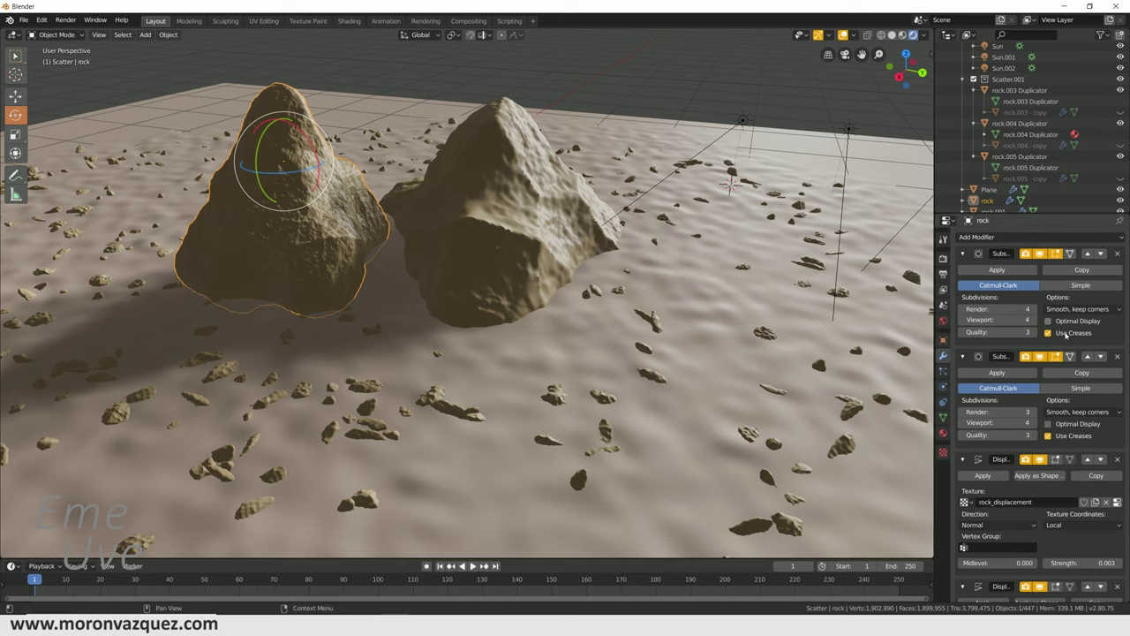
{"action": "left_click", "coordinate": [499, 186]}
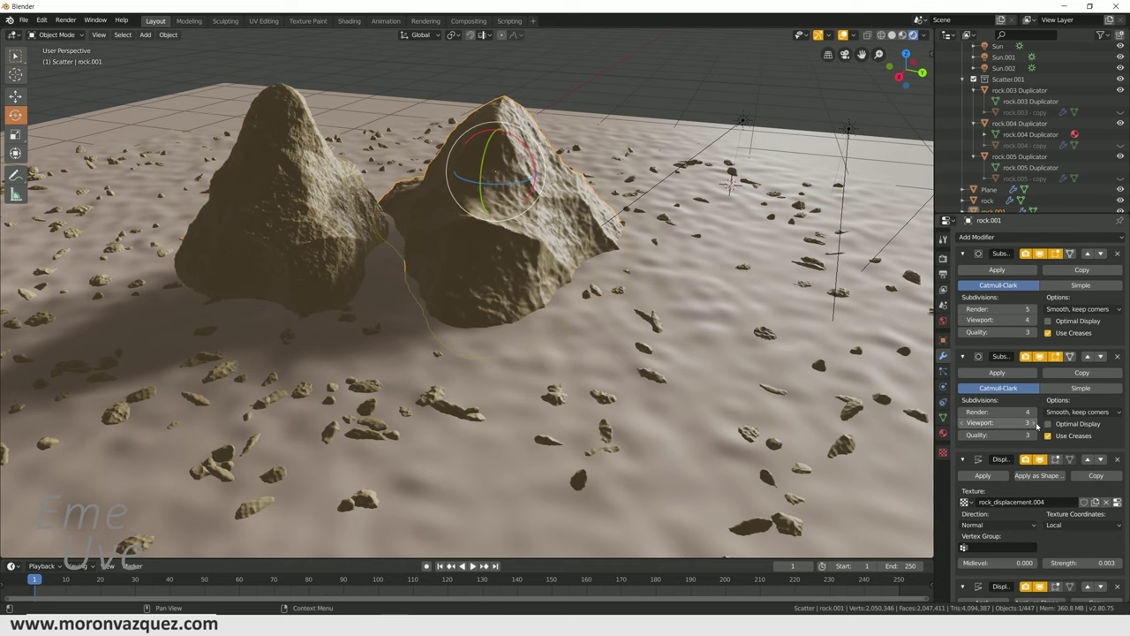
{"action": "left_click", "coordinate": [1039, 426]}
{"action": "mouse_move", "coordinate": [680, 388]}
{"action": "middle_mouse_down"}
{"action": "mouse_move", "coordinate": [715, 382]}
{"action": "mouse_move", "coordinate": [606, 387]}
{"action": "mouse_move", "coordinate": [618, 353]}
{"action": "middle_mouse_up"}
{"action": "left_click", "coordinate": [345, 238]}
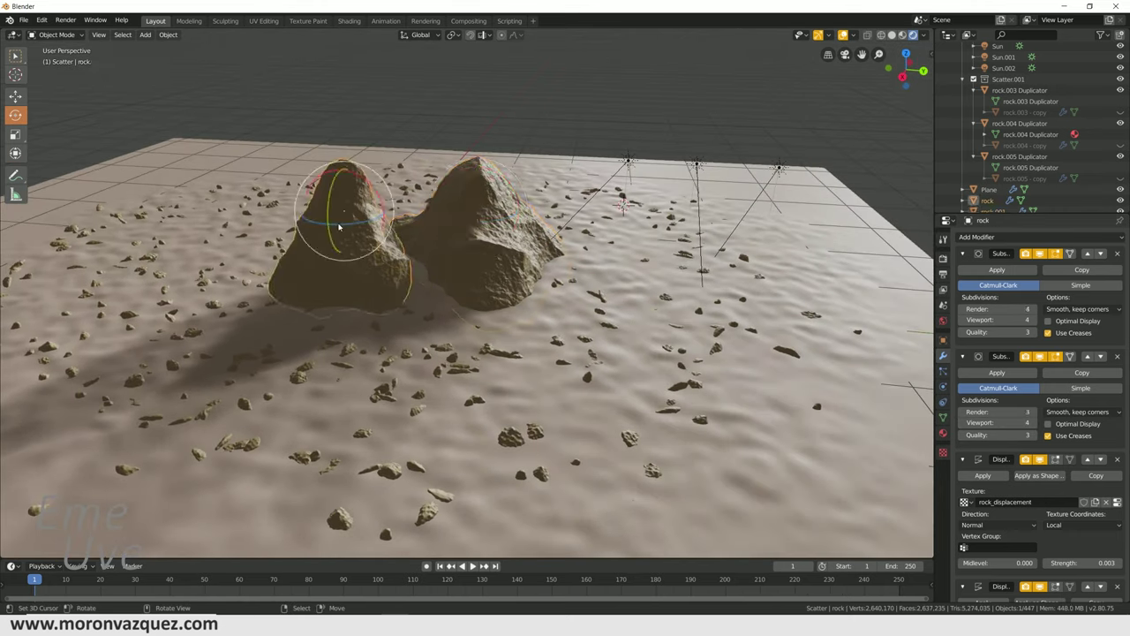
- Turn the left rock -117° about Z, place it at Y -0.265 m, and show World properties
{"action": "left_click_drag", "start_coordinate": [311, 185], "coordinate": [336, 265]}
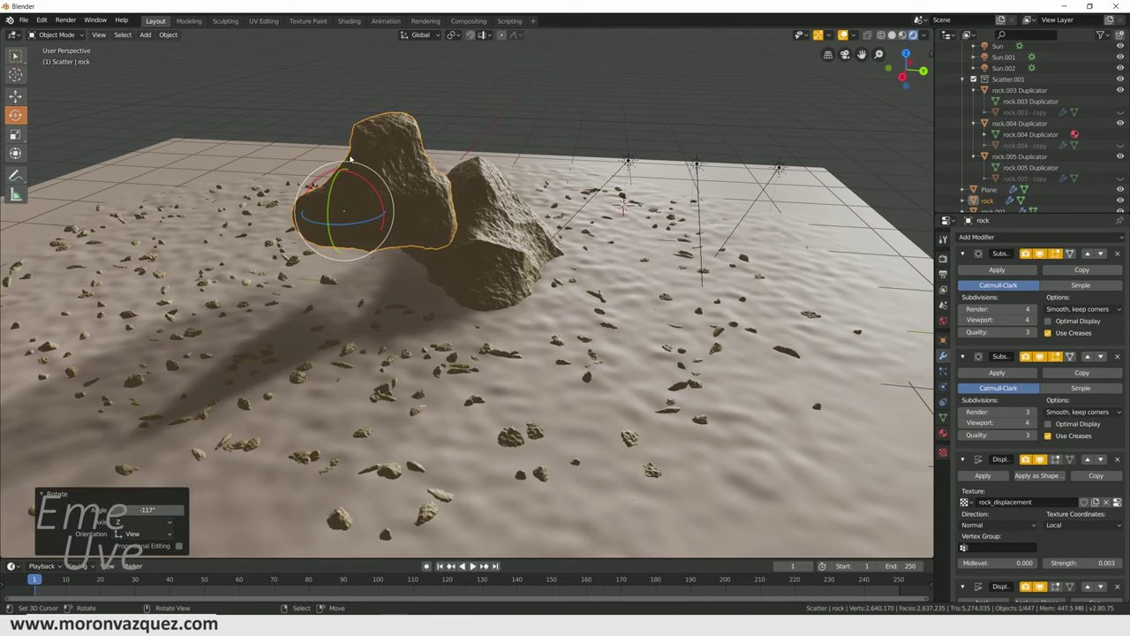
{"action": "left_click", "coordinate": [15, 95]}
{"action": "left_click_drag", "start_coordinate": [336, 166], "coordinate": [334, 237]}
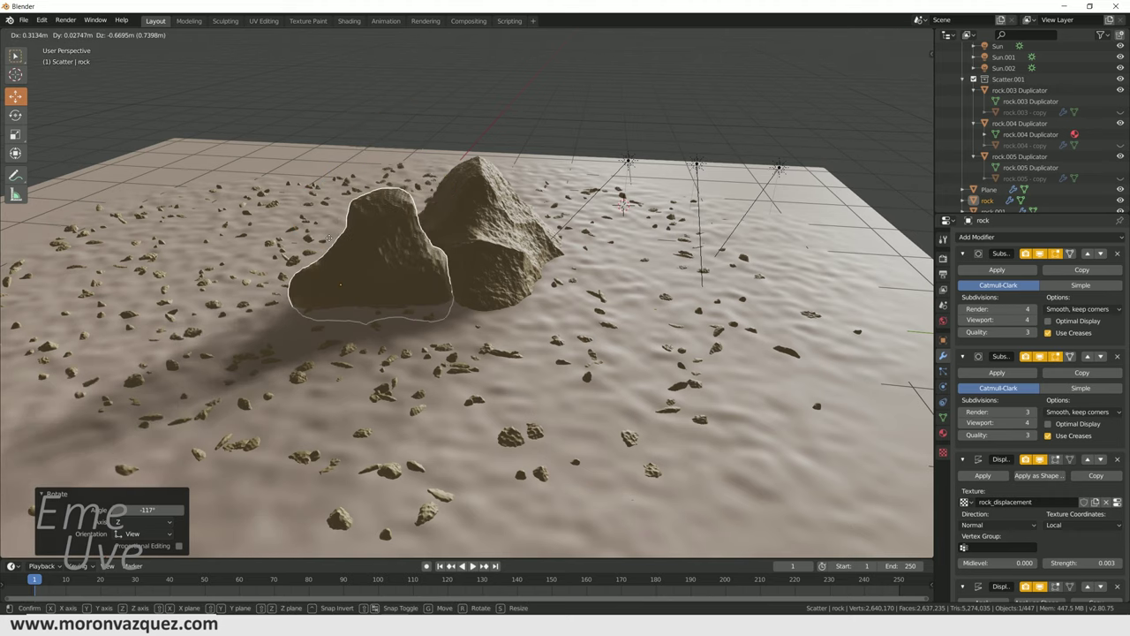
{"action": "left_click_drag", "start_coordinate": [385, 288], "coordinate": [363, 292]}
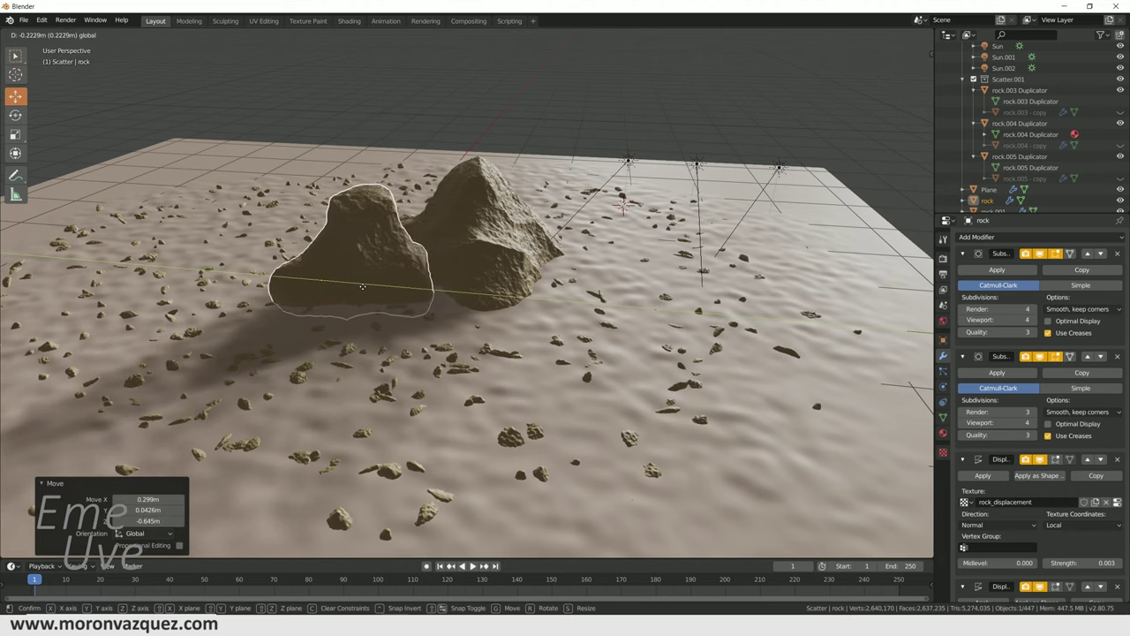
{"action": "middle_click_drag", "start_coordinate": [371, 296], "coordinate": [335, 298], "text": "shift"}
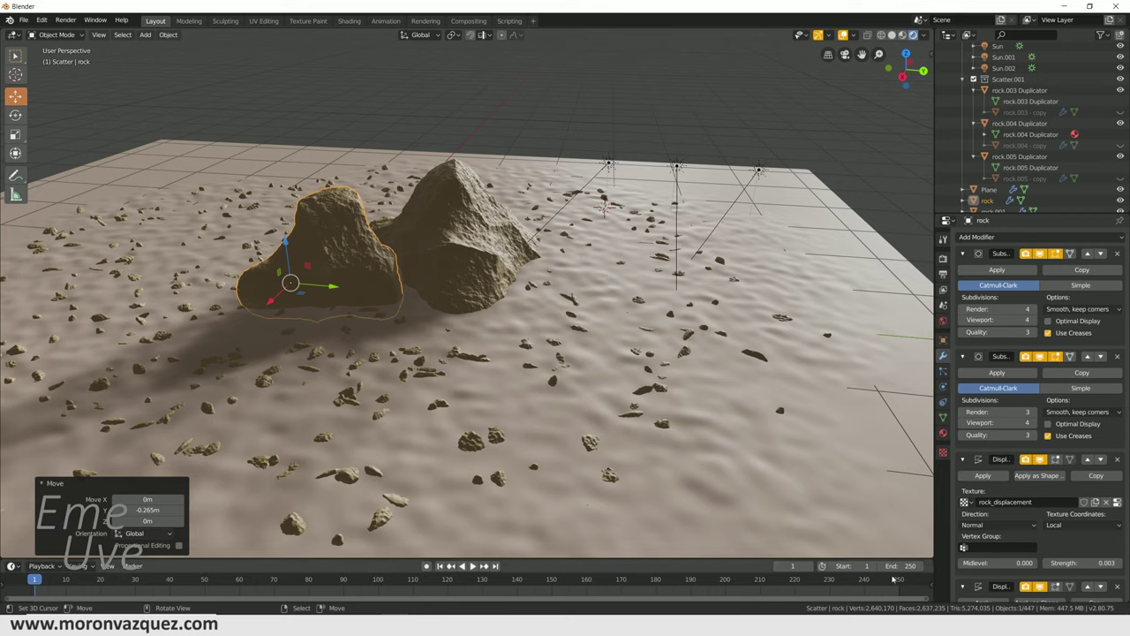
{"action": "left_click", "coordinate": [943, 323]}
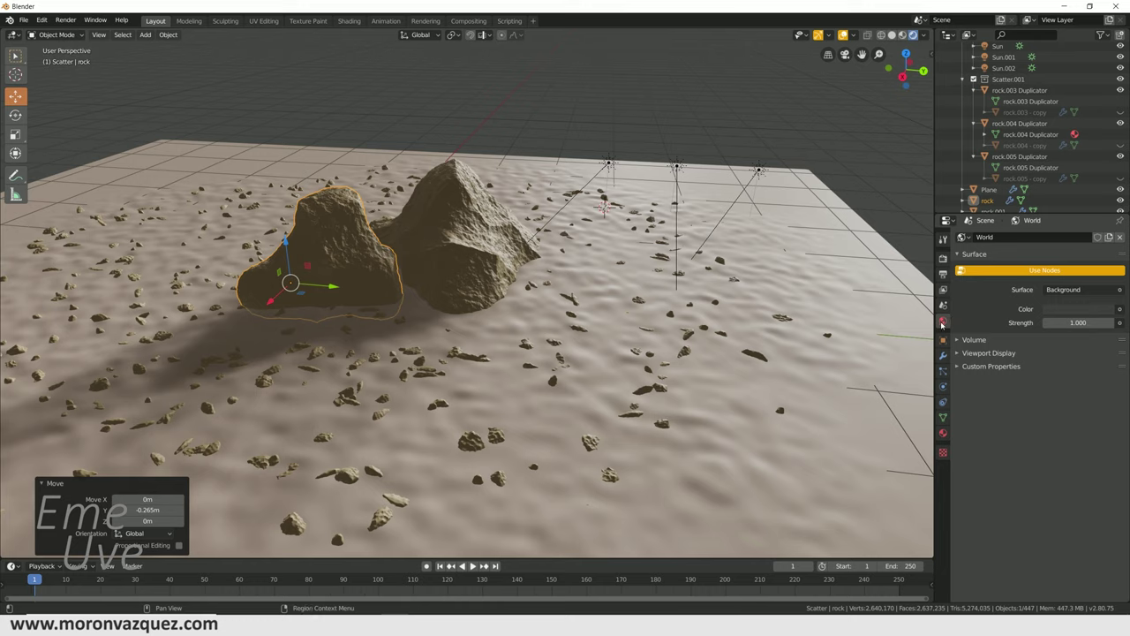
- Load umhlanga_sunrise_8k.hdr from E:\3D\HDRI as an Environment Texture for the World colour
{"action": "left_click", "coordinate": [1120, 310]}
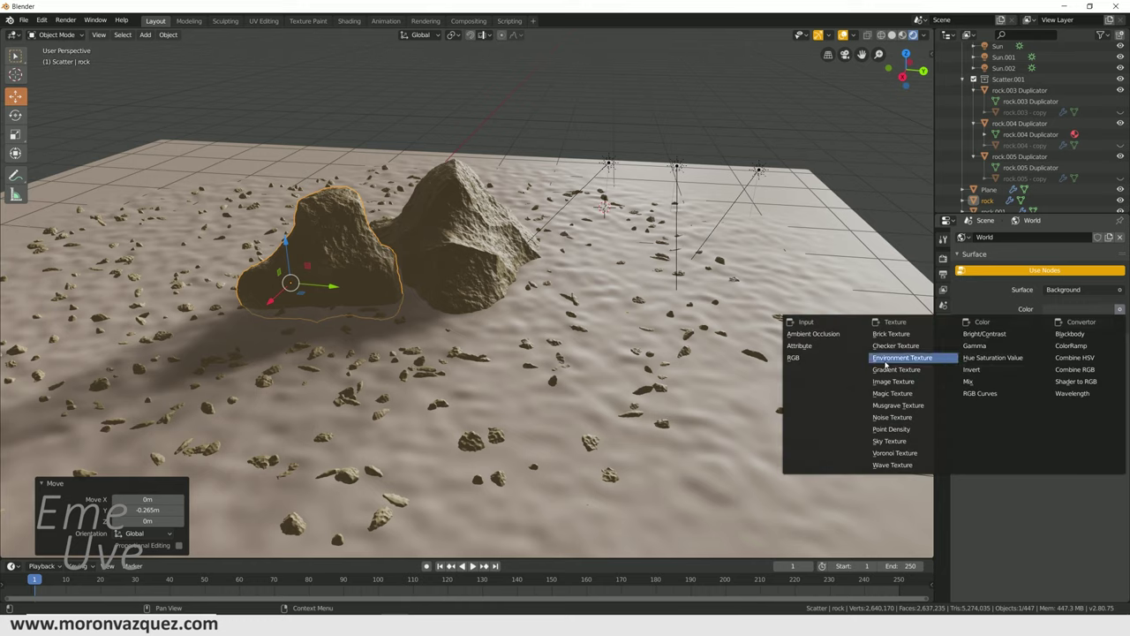
{"action": "left_click", "coordinate": [929, 357]}
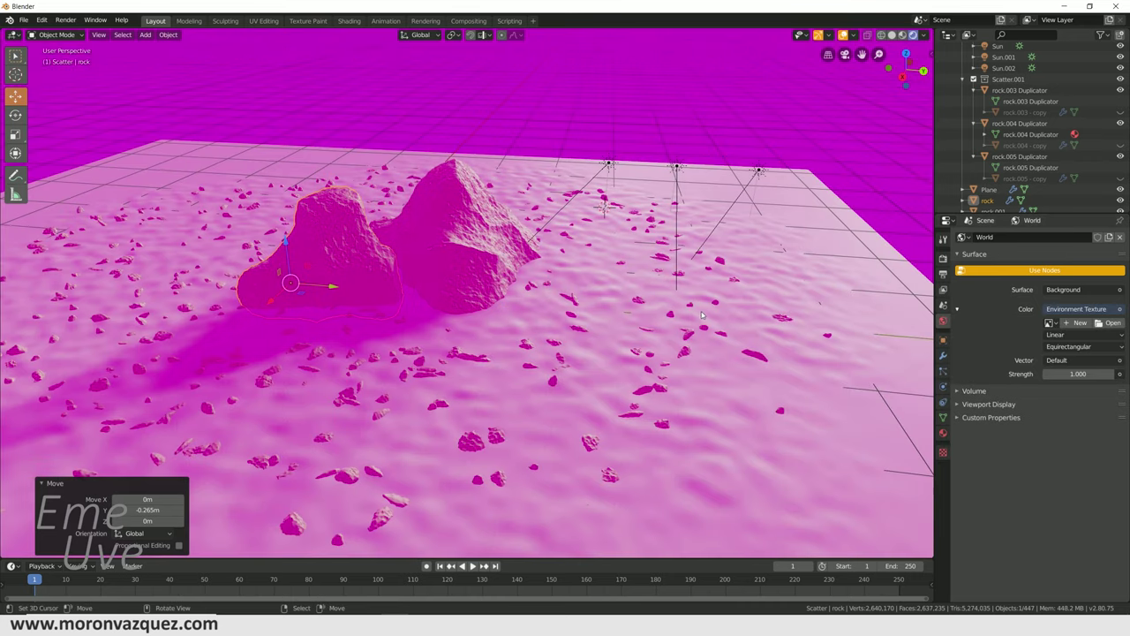
{"action": "left_click", "coordinate": [1112, 323]}
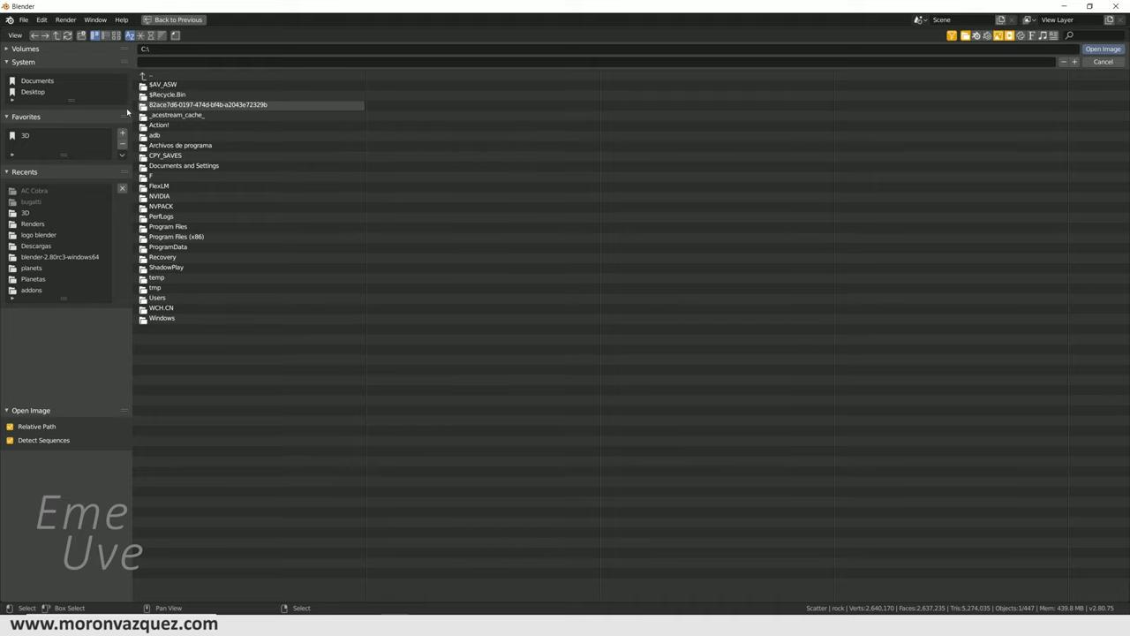
{"action": "left_click", "coordinate": [24, 214]}
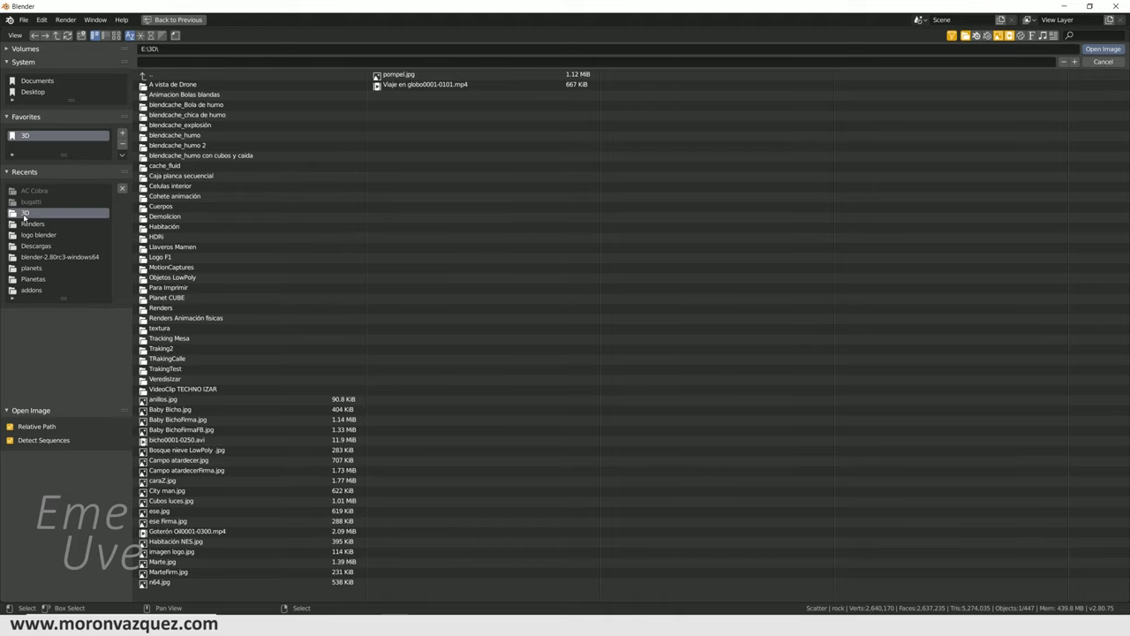
{"action": "double_click", "coordinate": [147, 236]}
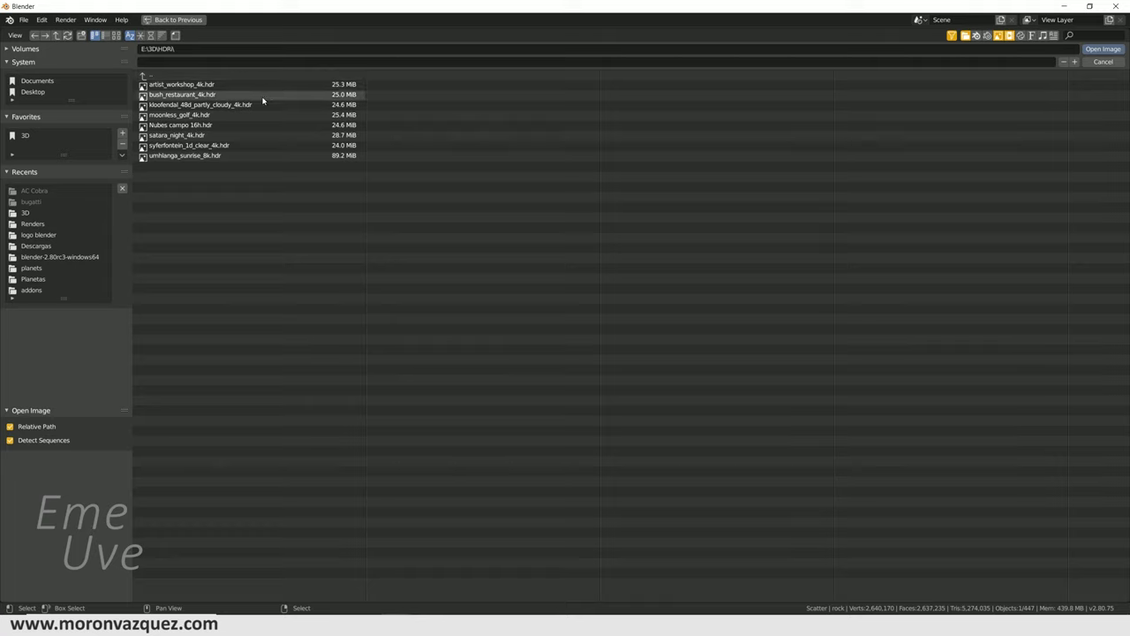
{"action": "left_click", "coordinate": [176, 156]}
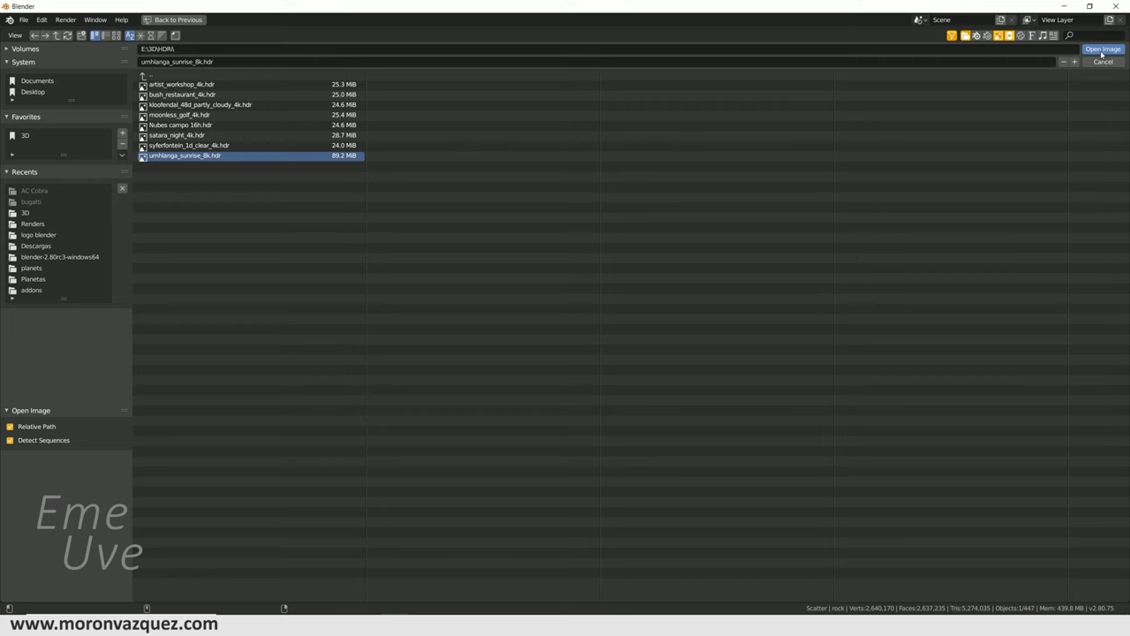
{"action": "left_click", "coordinate": [1103, 49]}
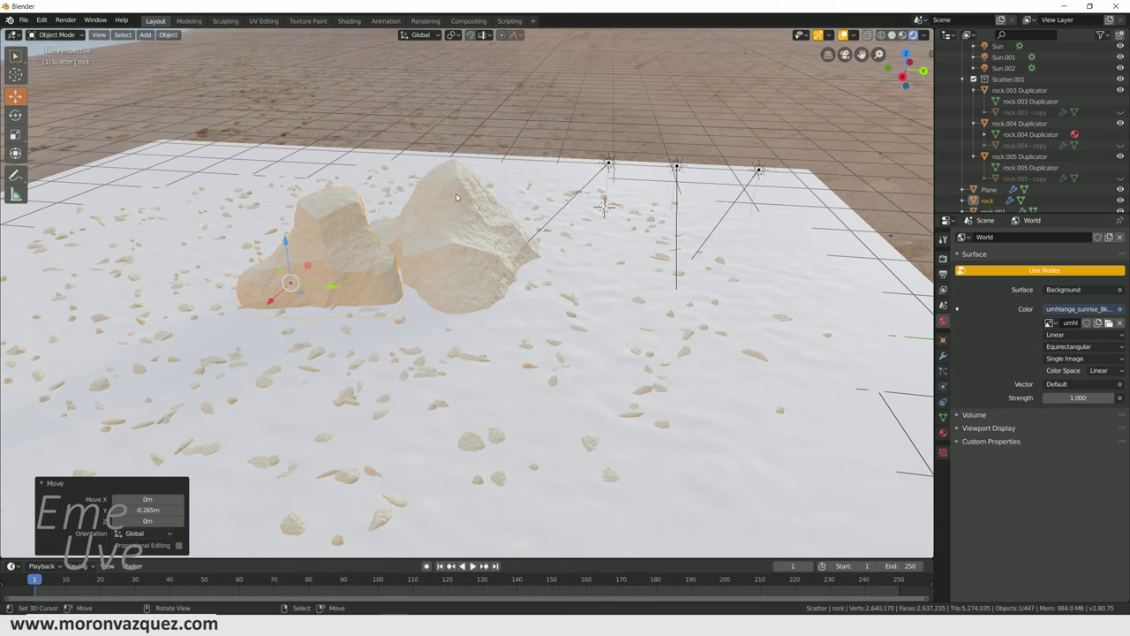
- Inspect the rocks against the sunrise sky from several low angles, then enlarge the timeline
{"action": "mouse_move", "coordinate": [532, 289]}
{"action": "middle_mouse_down"}
{"action": "mouse_move", "coordinate": [253, 305]}
{"action": "mouse_move", "coordinate": [434, 306]}
{"action": "mouse_move", "coordinate": [427, 314]}
{"action": "mouse_move", "coordinate": [651, 304]}
{"action": "mouse_move", "coordinate": [531, 304]}
{"action": "mouse_move", "coordinate": [532, 314]}
{"action": "middle_mouse_up"}
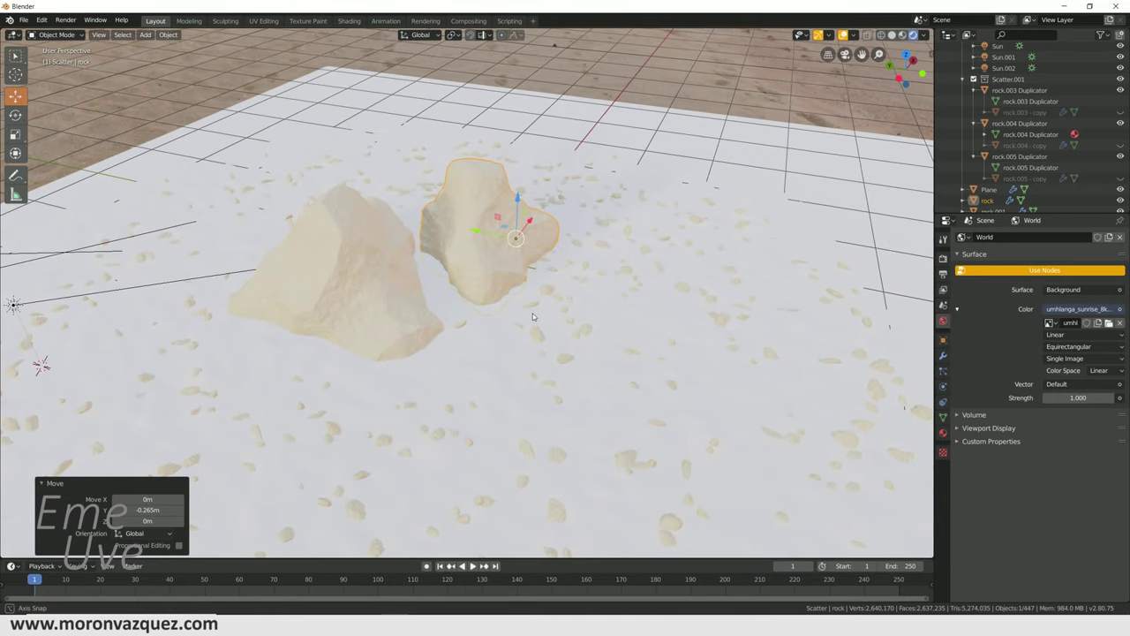
{"action": "middle_click_drag", "start_coordinate": [636, 257], "coordinate": [711, 216]}
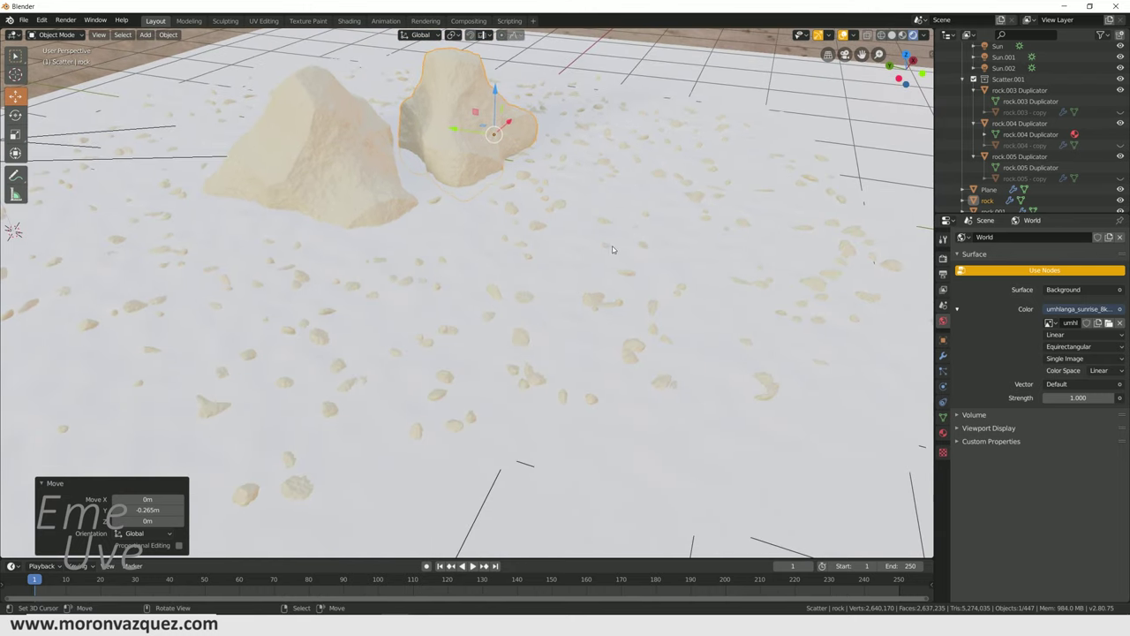
{"action": "scroll", "coordinate": [703, 177], "scroll_direction": "down", "scroll_amount": 3}
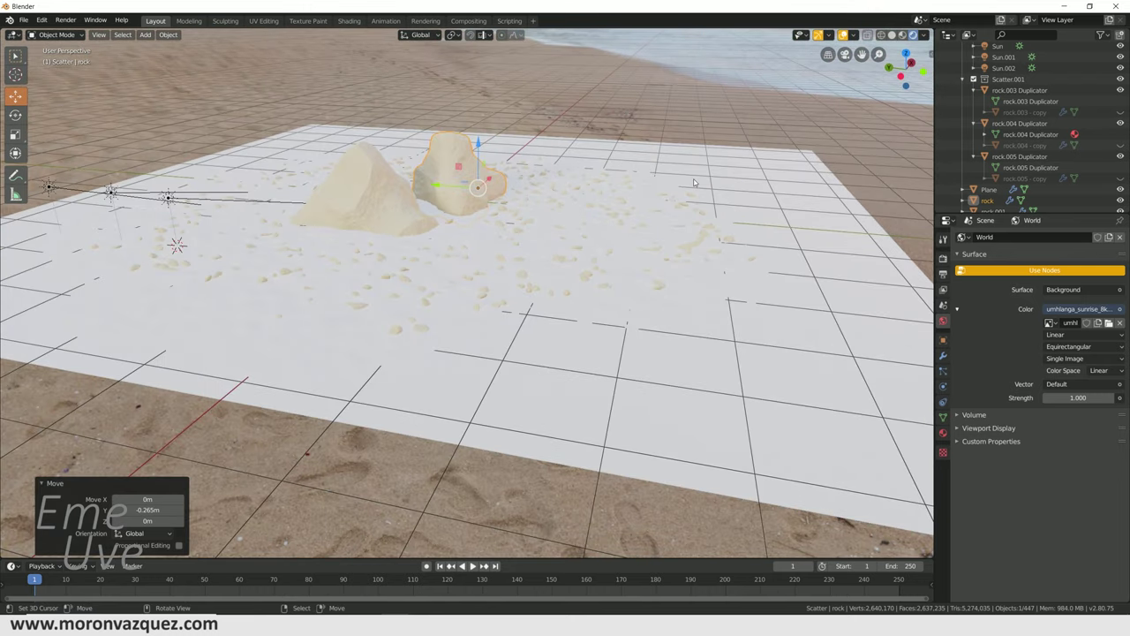
{"action": "mouse_move", "coordinate": [648, 189]}
{"action": "middle_mouse_down"}
{"action": "mouse_move", "coordinate": [477, 199]}
{"action": "mouse_move", "coordinate": [583, 166]}
{"action": "middle_mouse_up"}
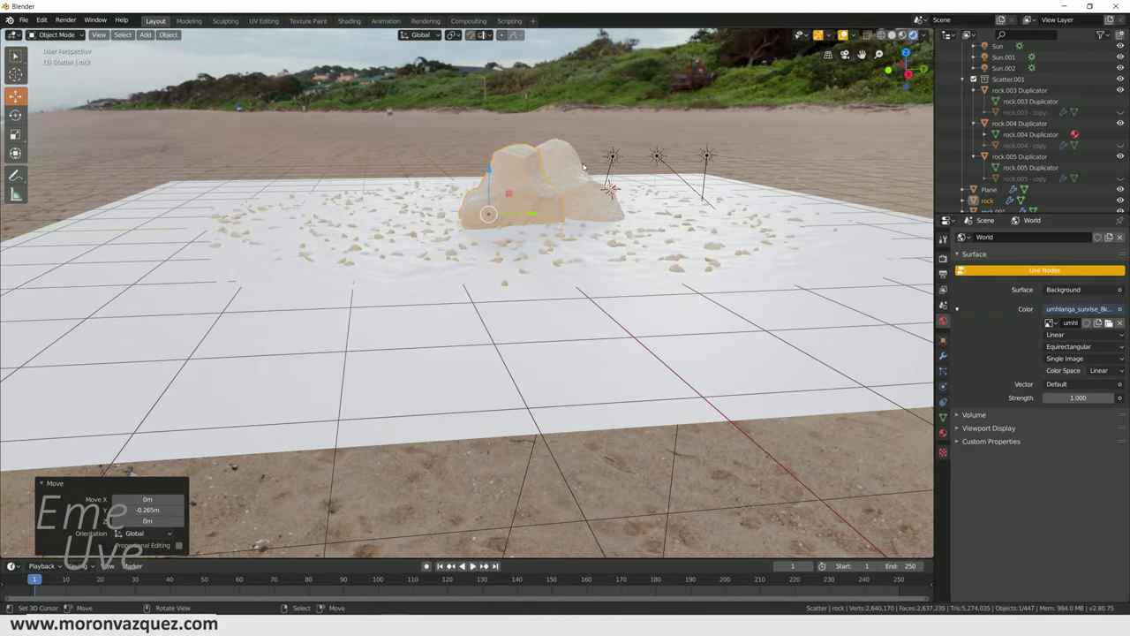
{"action": "mouse_move", "coordinate": [583, 166]}
{"action": "middle_mouse_down"}
{"action": "mouse_move", "coordinate": [479, 216]}
{"action": "mouse_move", "coordinate": [522, 230]}
{"action": "mouse_move", "coordinate": [647, 218]}
{"action": "middle_mouse_up"}
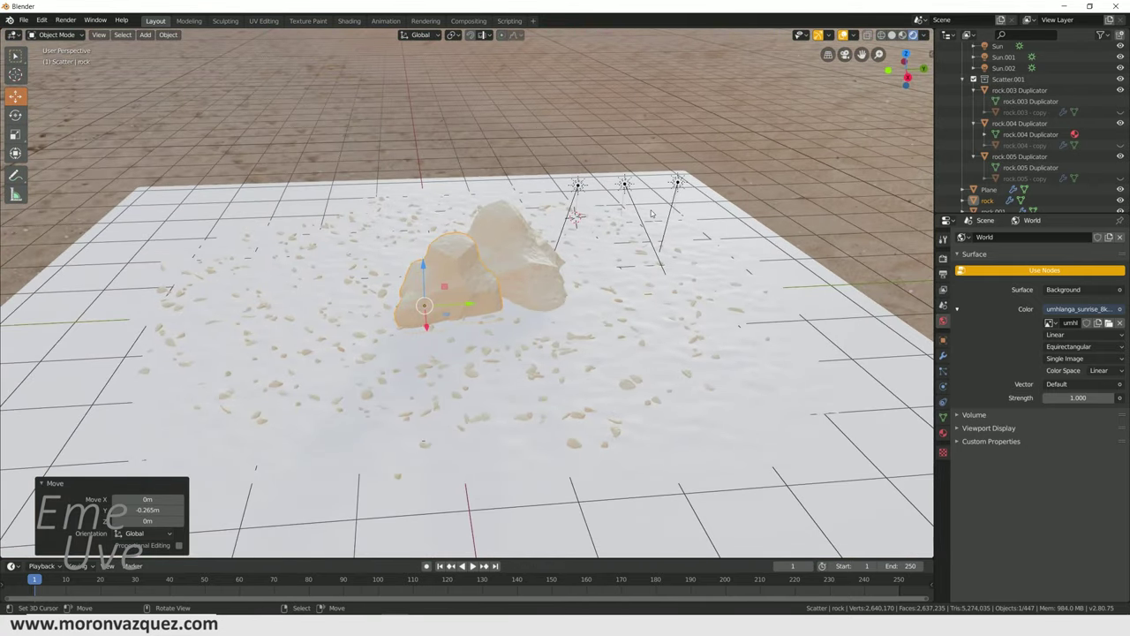
{"action": "scroll", "coordinate": [639, 175], "scroll_direction": "up", "scroll_amount": 3}
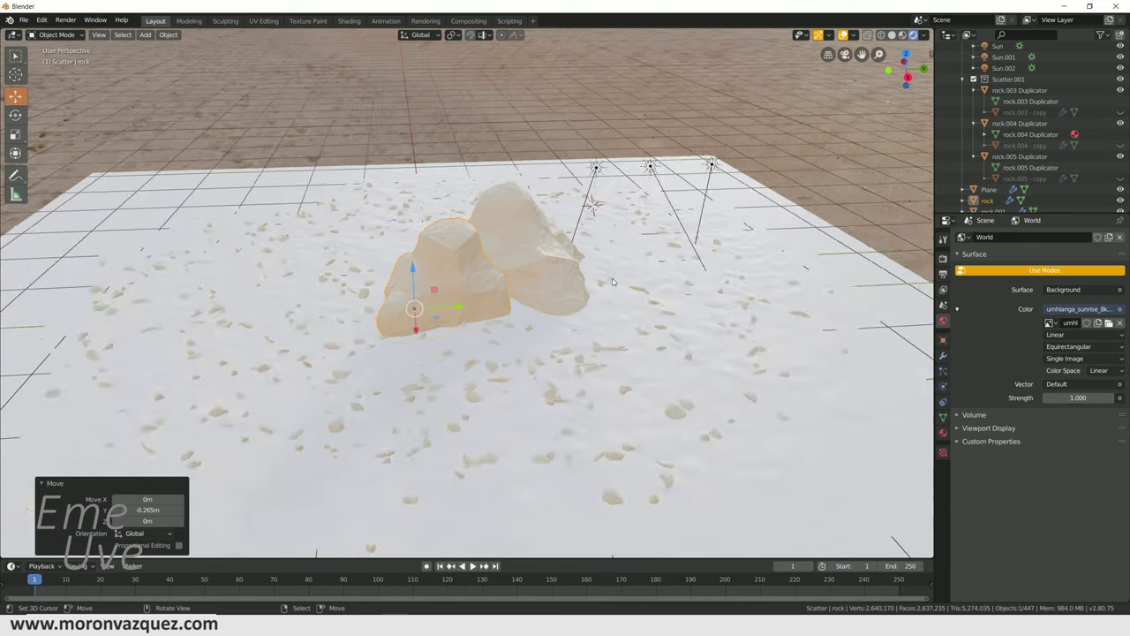
{"action": "middle_click_drag", "start_coordinate": [639, 175], "coordinate": [547, 343]}
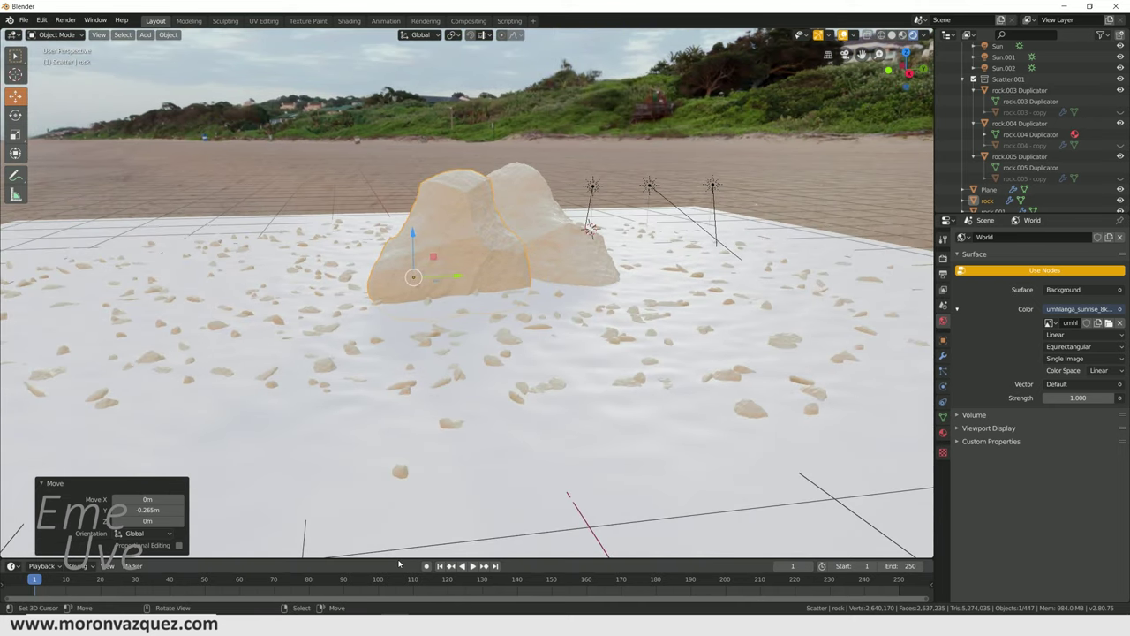
{"action": "left_click_drag", "start_coordinate": [398, 560], "coordinate": [406, 382]}
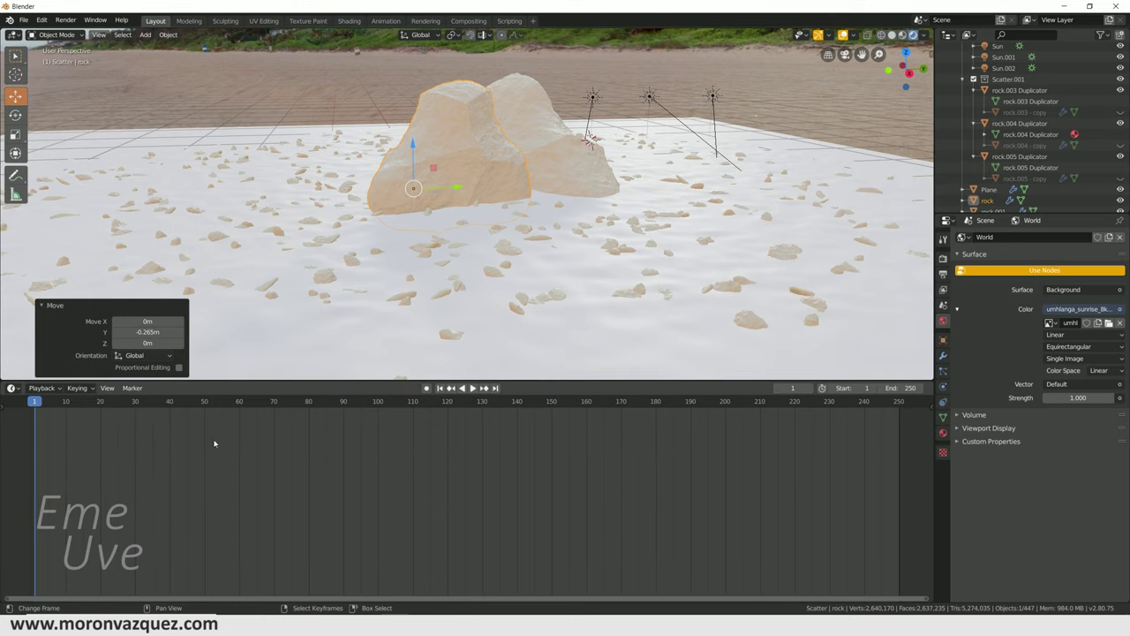
- Change the lower Timeline area into a Shader Editor
{"action": "left_click", "coordinate": [11, 389]}
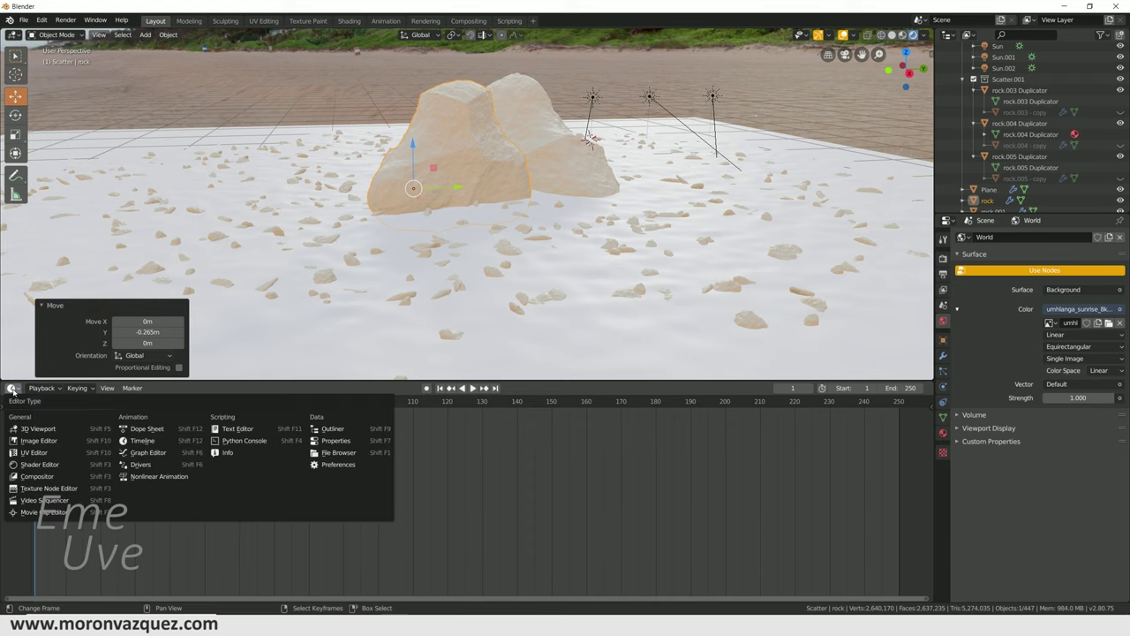
{"action": "left_click", "coordinate": [40, 463]}
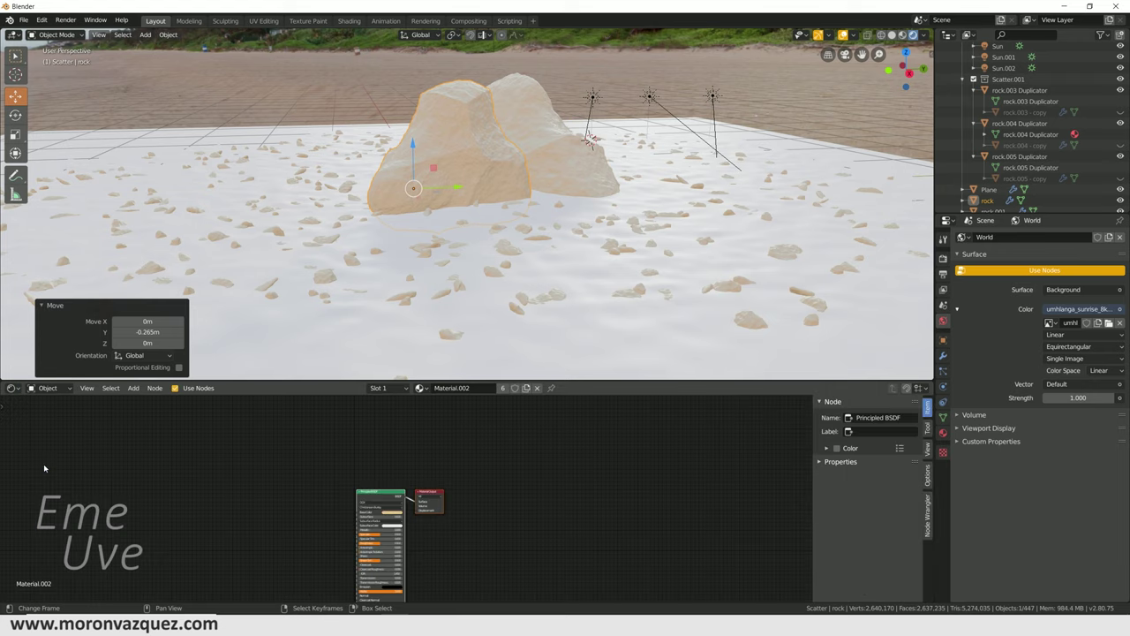
{"action": "scroll", "coordinate": [583, 456], "scroll_direction": "up", "scroll_amount": 1}
{"action": "scroll", "coordinate": [583, 458], "scroll_direction": "up", "scroll_amount": 1}
{"action": "scroll", "coordinate": [583, 458], "scroll_direction": "up", "scroll_amount": 1}
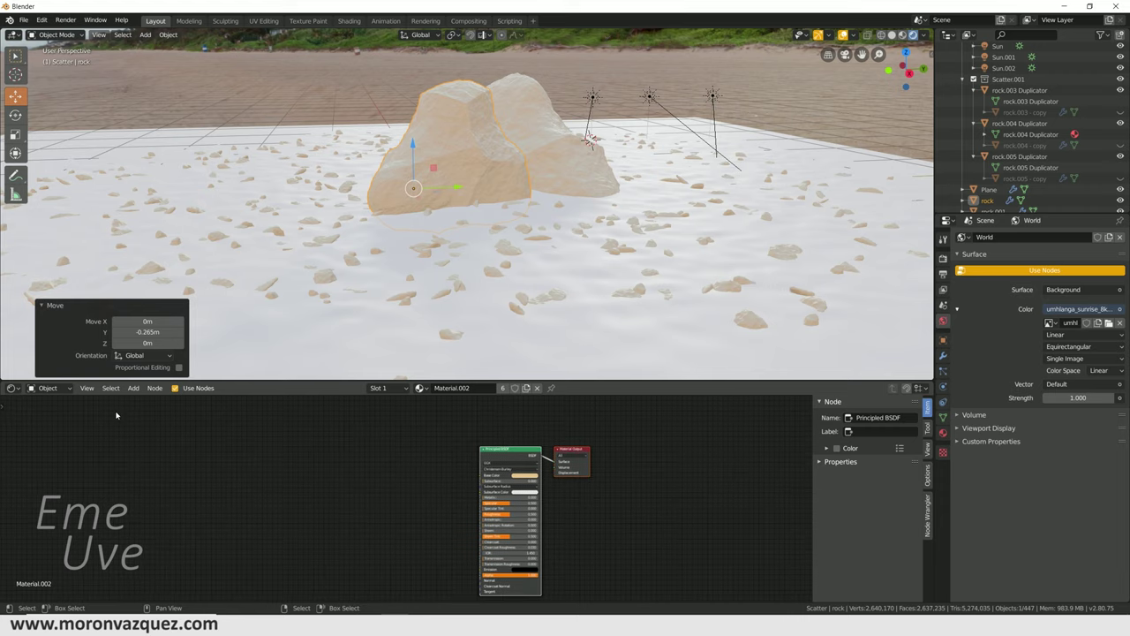
- Show World shader nodes and frame the sunrise HDR texture, Background and World Output
{"action": "left_click", "coordinate": [42, 391]}
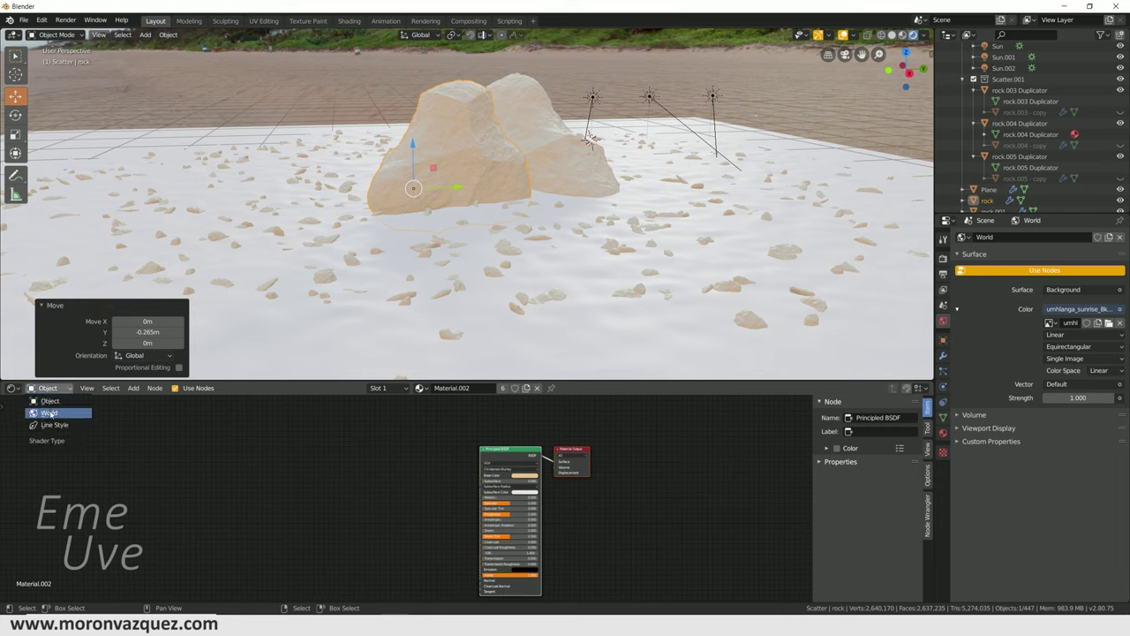
{"action": "left_click", "coordinate": [49, 412]}
{"action": "mouse_move", "coordinate": [486, 481]}
{"action": "middle_mouse_down"}
{"action": "mouse_move", "coordinate": [592, 499]}
{"action": "mouse_move", "coordinate": [453, 543]}
{"action": "middle_mouse_up"}
{"action": "scroll", "coordinate": [591, 499], "scroll_direction": "up", "scroll_amount": 2}
{"action": "middle_click_drag", "start_coordinate": [618, 309], "coordinate": [612, 277]}
{"action": "middle_click_drag", "start_coordinate": [558, 444], "coordinate": [562, 446]}
{"action": "left_click", "coordinate": [231, 477]}
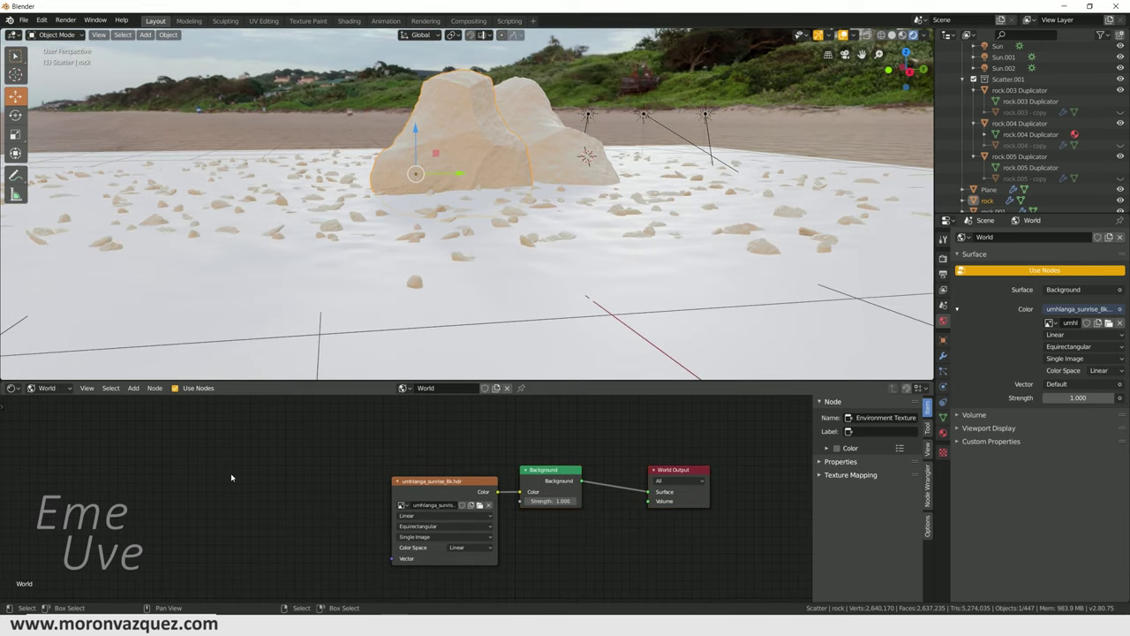
{"action": "key", "text": "shift+a"}
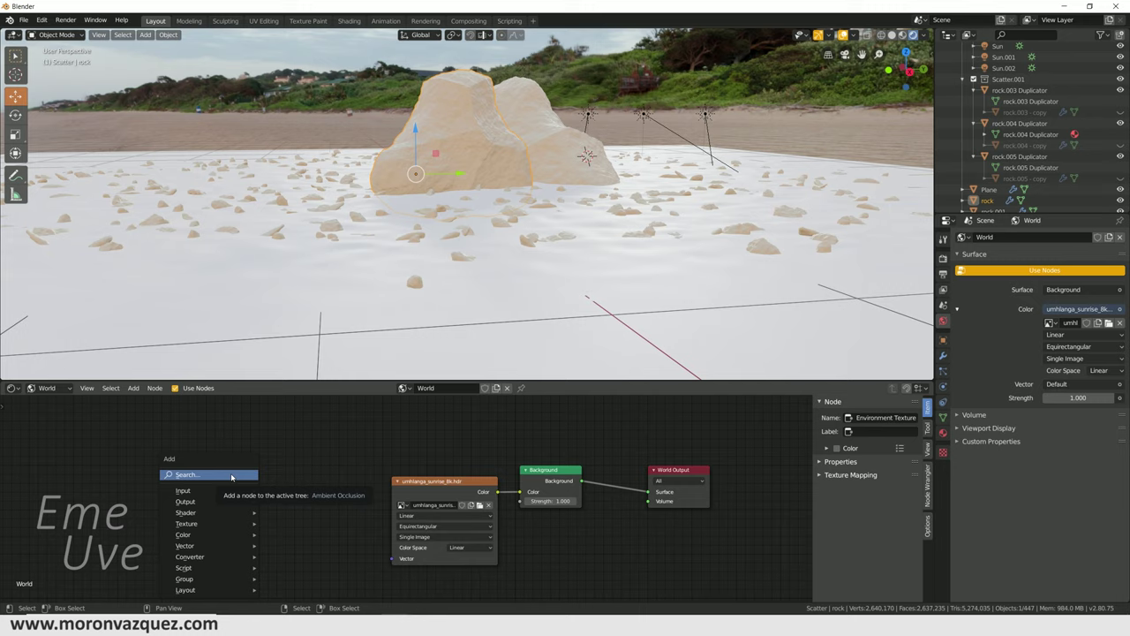
- Add a Texture Coordinate node left of the HDR environment texture
{"action": "left_click", "coordinate": [232, 477]}
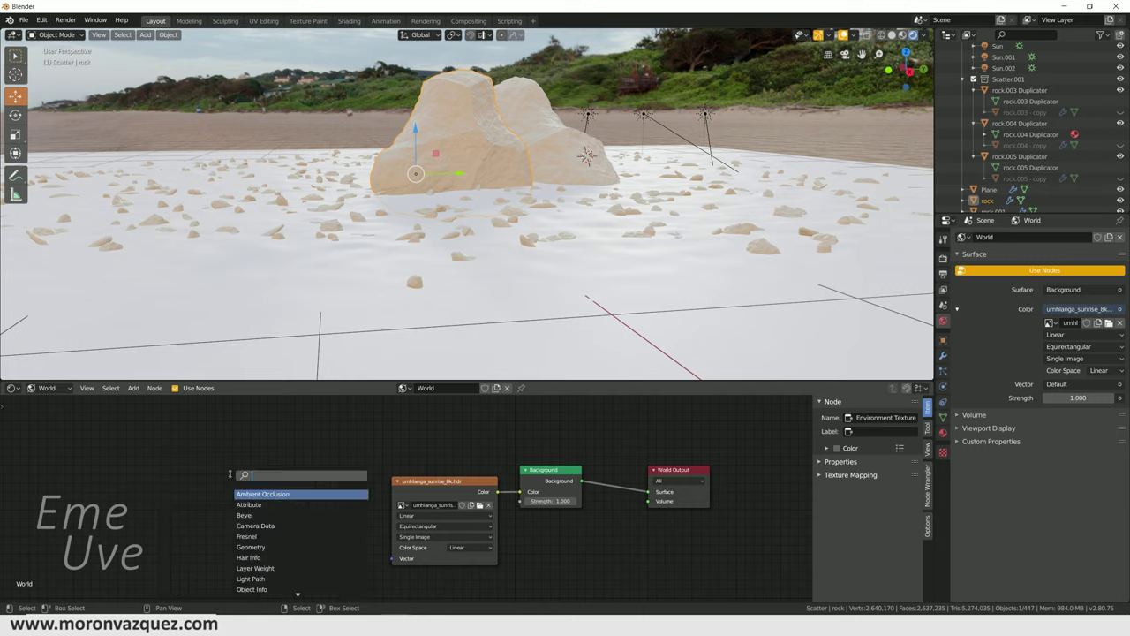
{"action": "type", "text": "coor"}
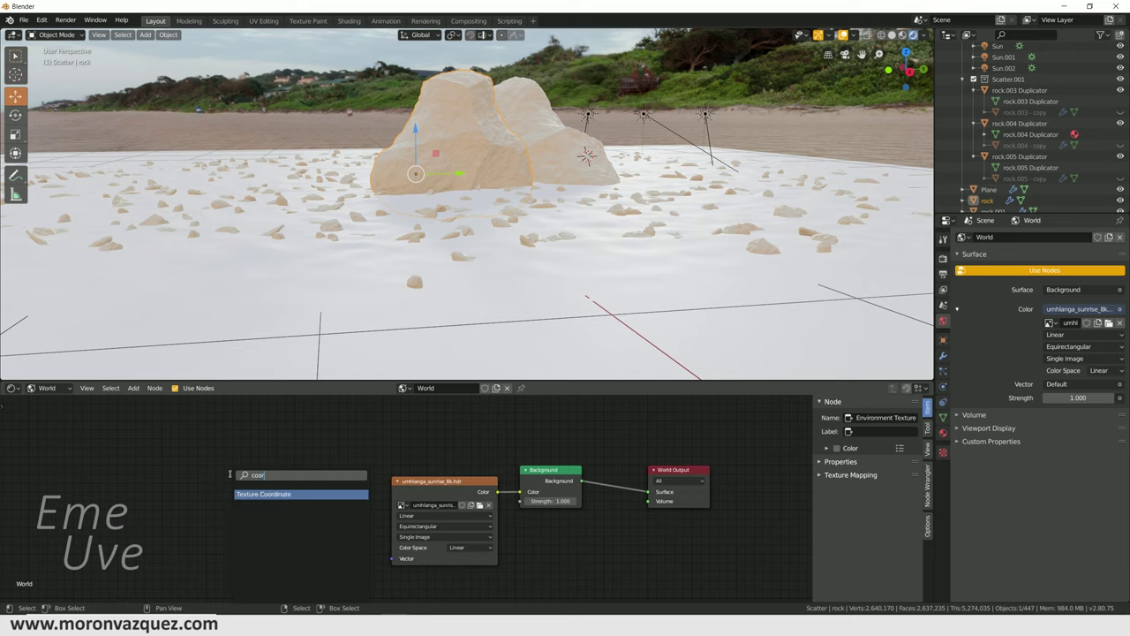
{"action": "left_click", "coordinate": [266, 495]}
{"action": "left_click", "coordinate": [163, 481]}
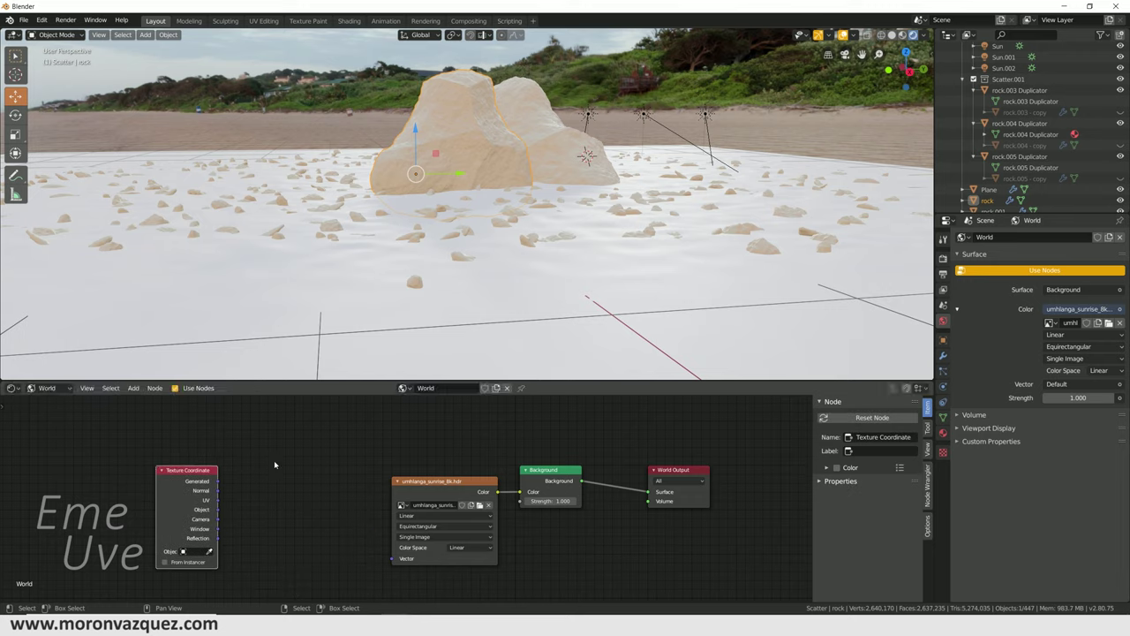
- Add a Mapping node and link it into the HDR texture's Vector input
{"action": "key", "text": "shift+a"}
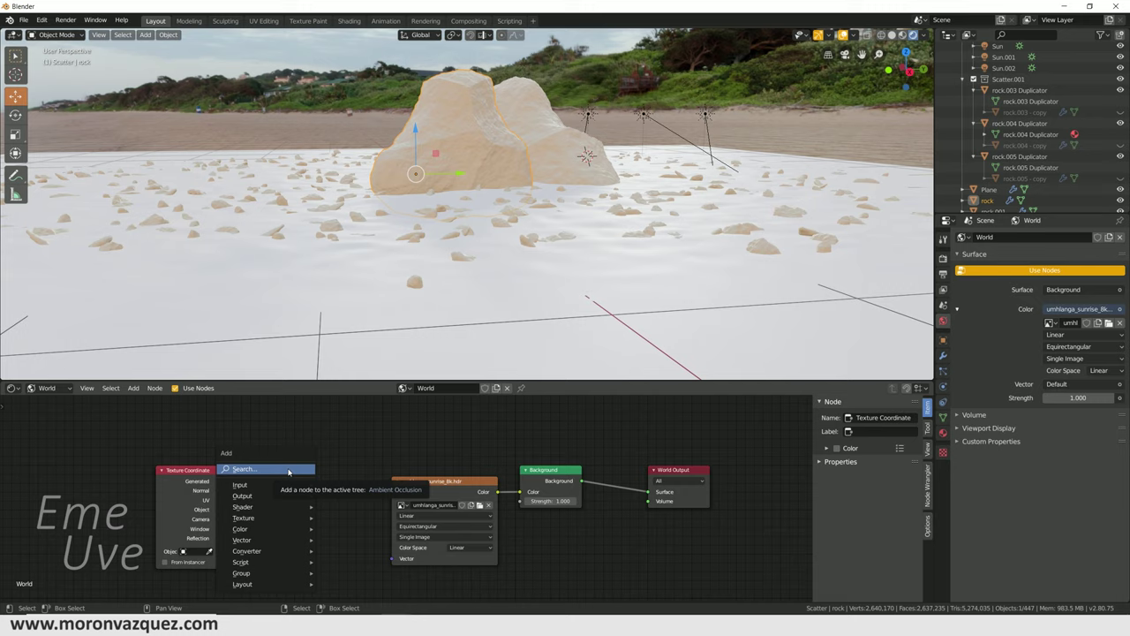
{"action": "left_click", "coordinate": [289, 471]}
{"action": "type", "text": "mapp"}
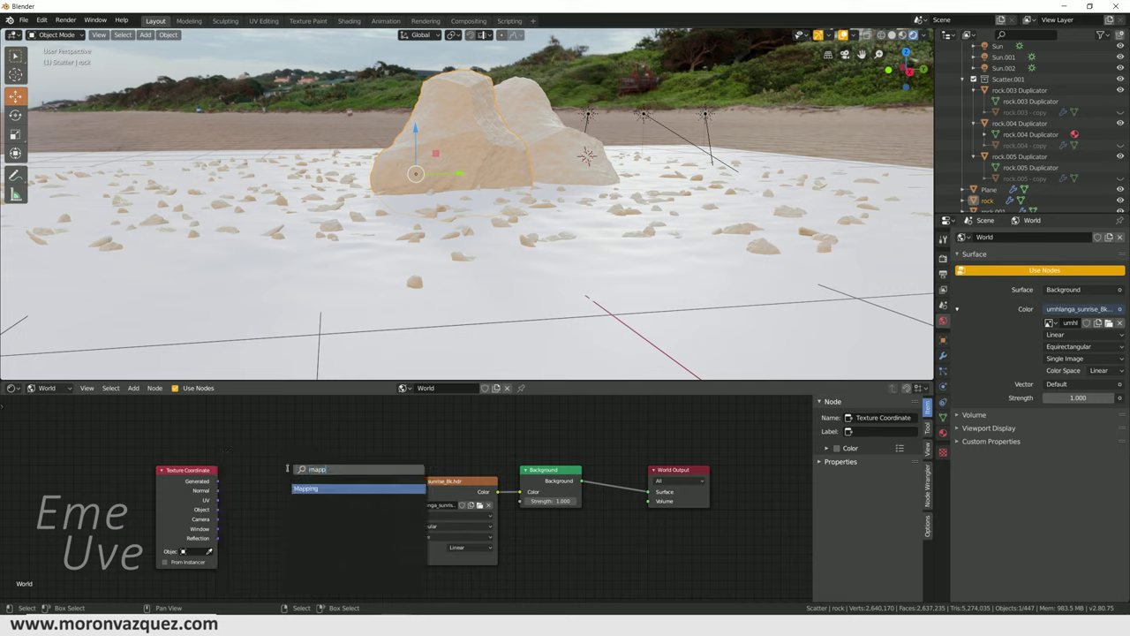
{"action": "left_click", "coordinate": [305, 489]}
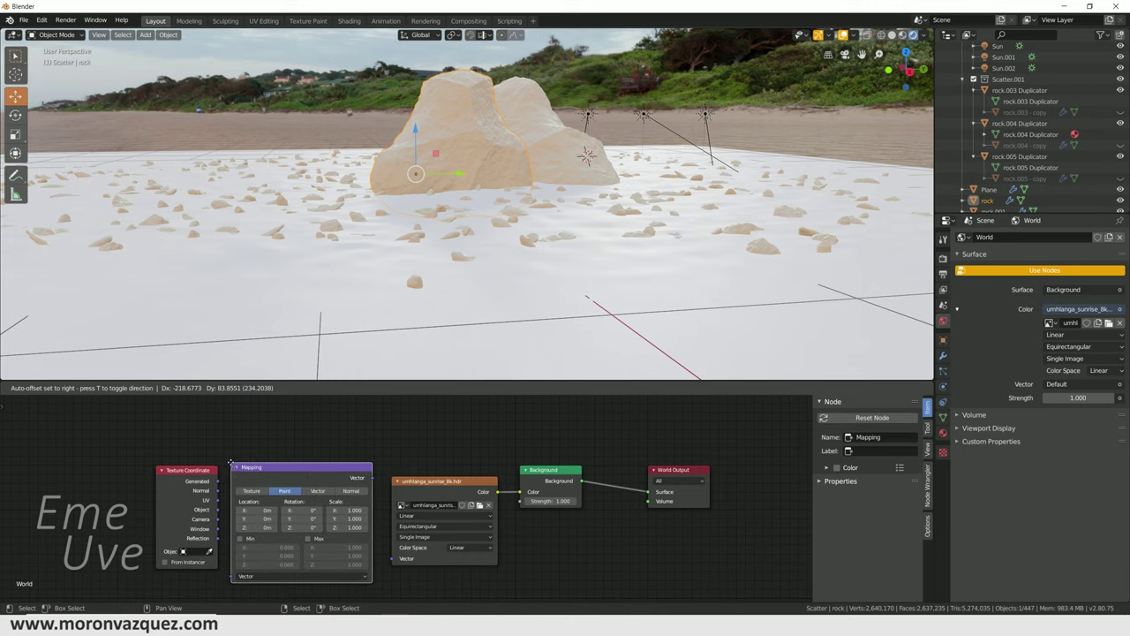
{"action": "left_click", "coordinate": [342, 492]}
{"action": "left_click_drag", "start_coordinate": [372, 477], "coordinate": [394, 558]}
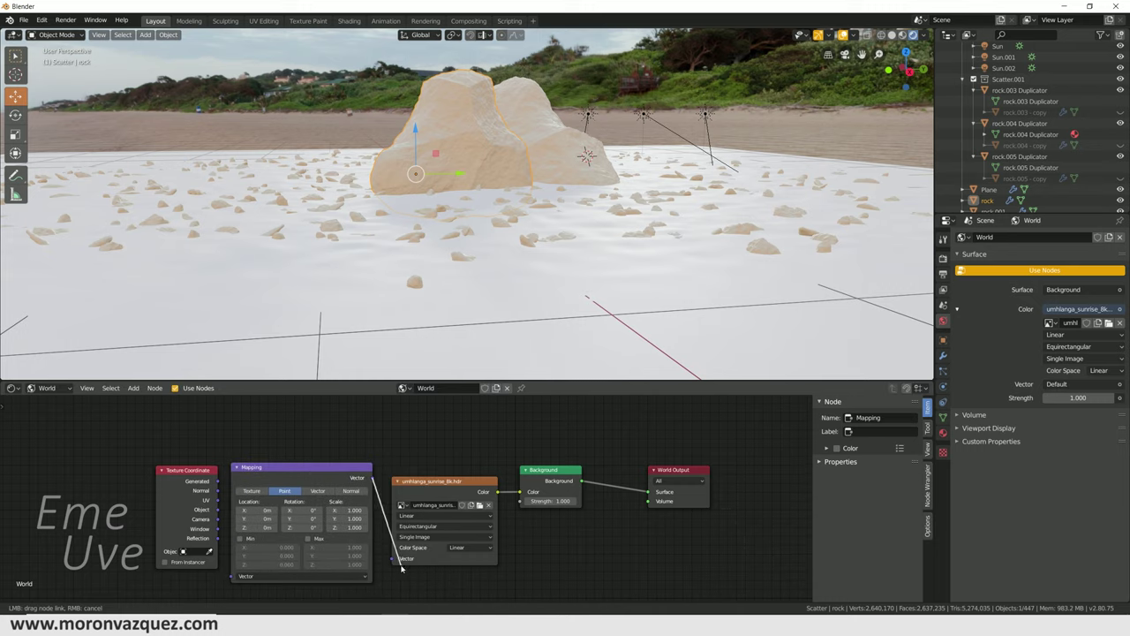
{"action": "mouse_move", "coordinate": [220, 485]}
{"action": "left_mouse_down"}
{"action": "mouse_move", "coordinate": [180, 473]}
{"action": "mouse_move", "coordinate": [231, 575]}
{"action": "left_mouse_up"}
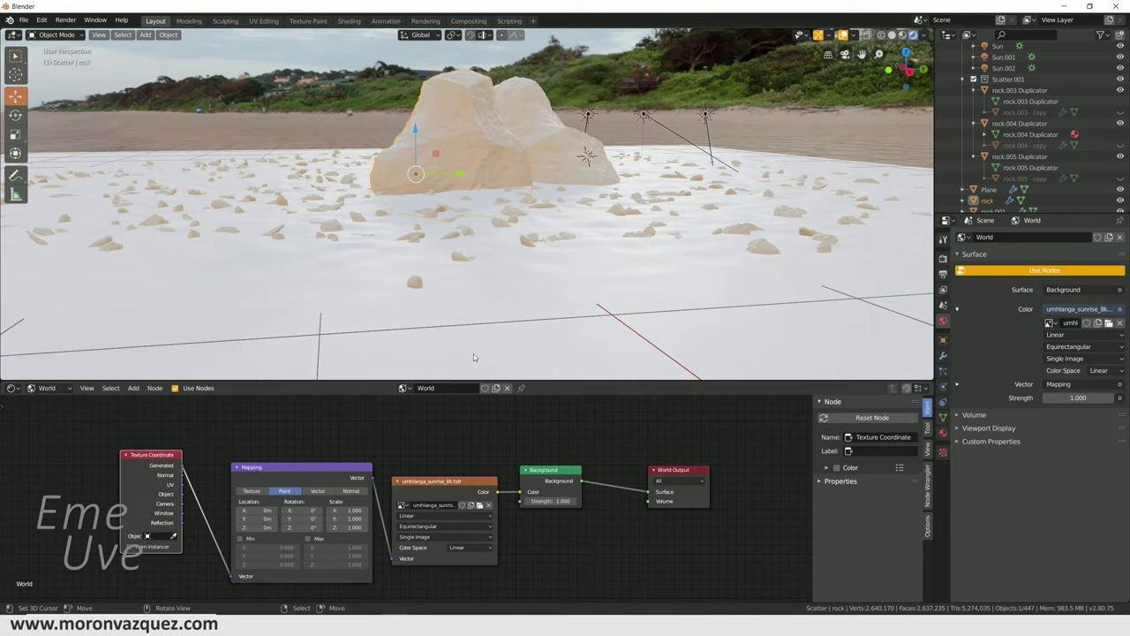
{"action": "middle_click_drag", "start_coordinate": [536, 223], "coordinate": [410, 437]}
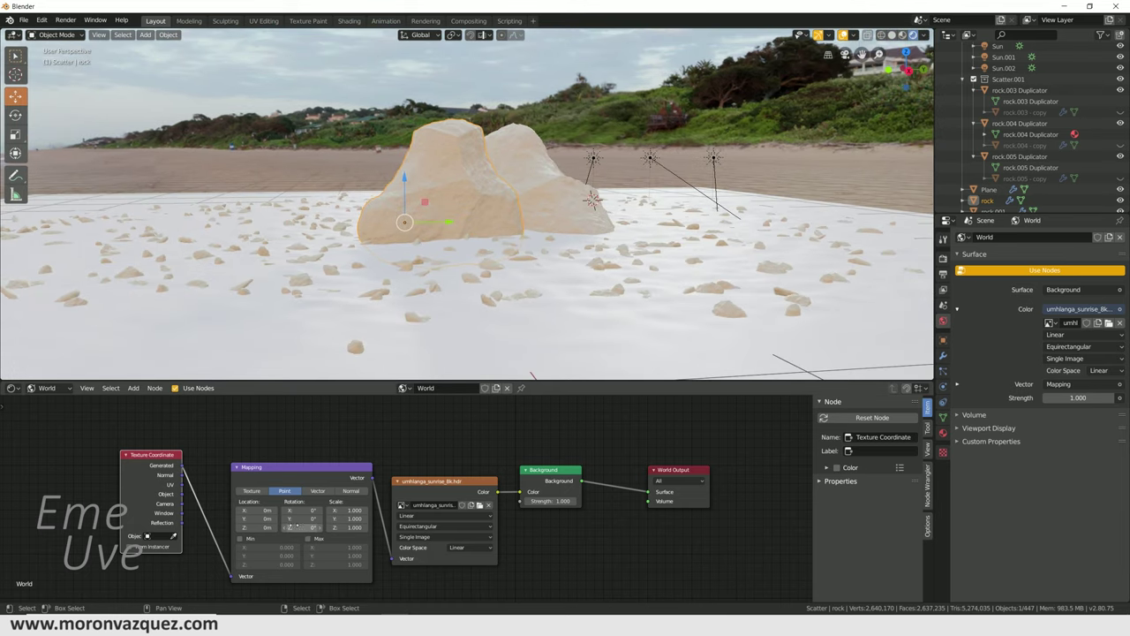
- Set the Mapping node's Z rotation to 167° so the sun rises over the sea
{"action": "scroll", "coordinate": [298, 528], "scroll_direction": "up", "scroll_amount": 1}
{"action": "scroll", "coordinate": [299, 528], "scroll_direction": "up", "scroll_amount": 1}
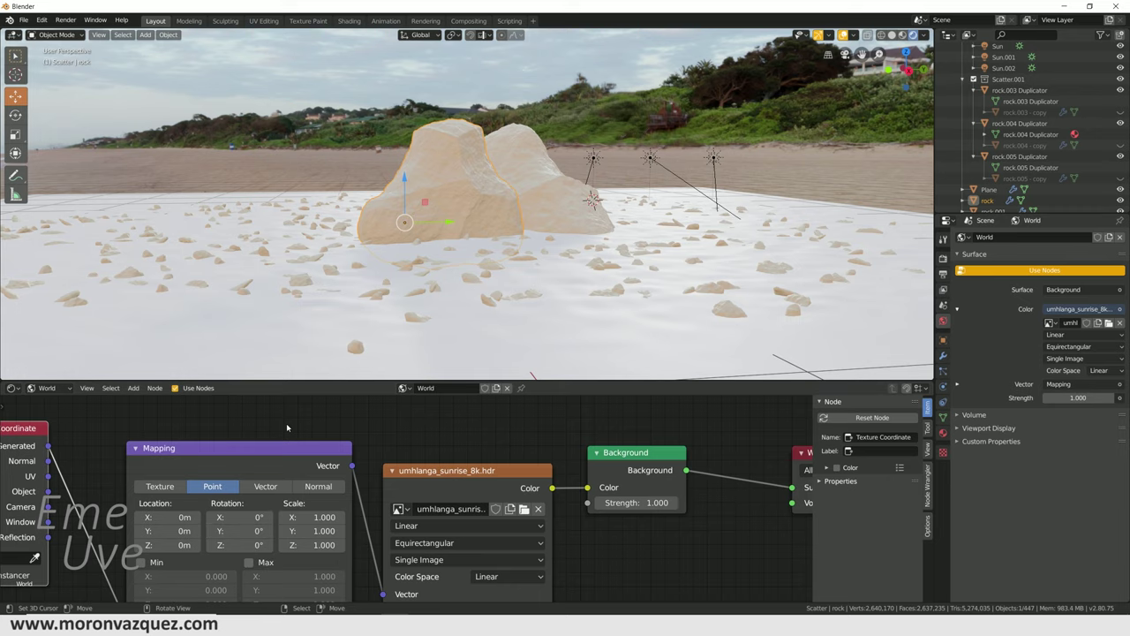
{"action": "left_click_drag", "start_coordinate": [241, 545], "coordinate": [313, 545]}
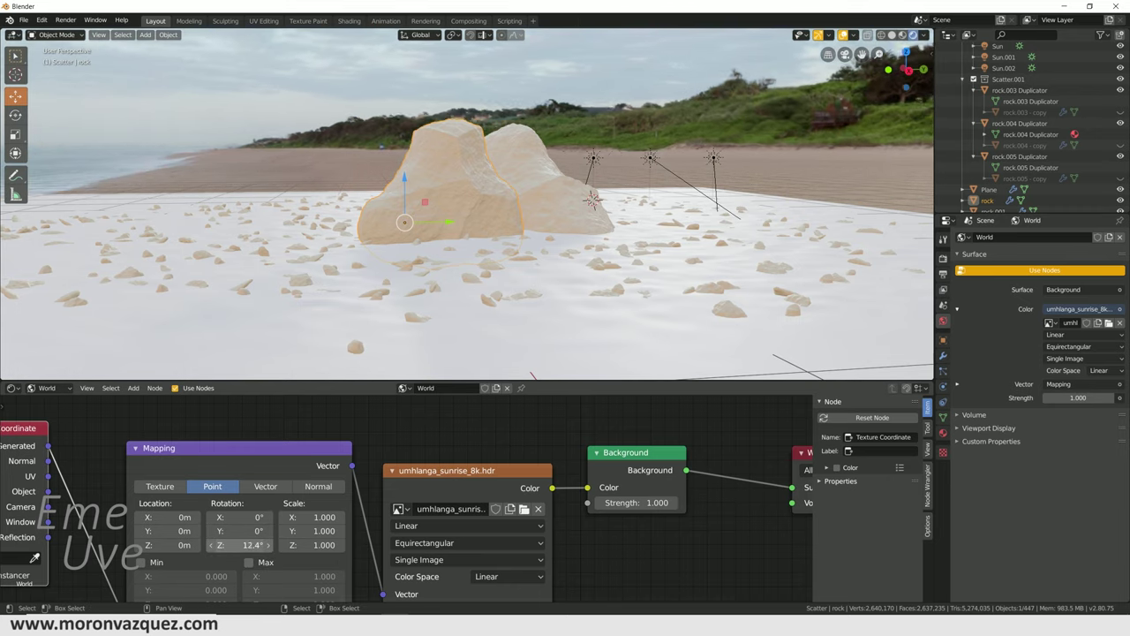
{"action": "left_click_drag", "start_coordinate": [241, 545], "coordinate": [317, 545]}
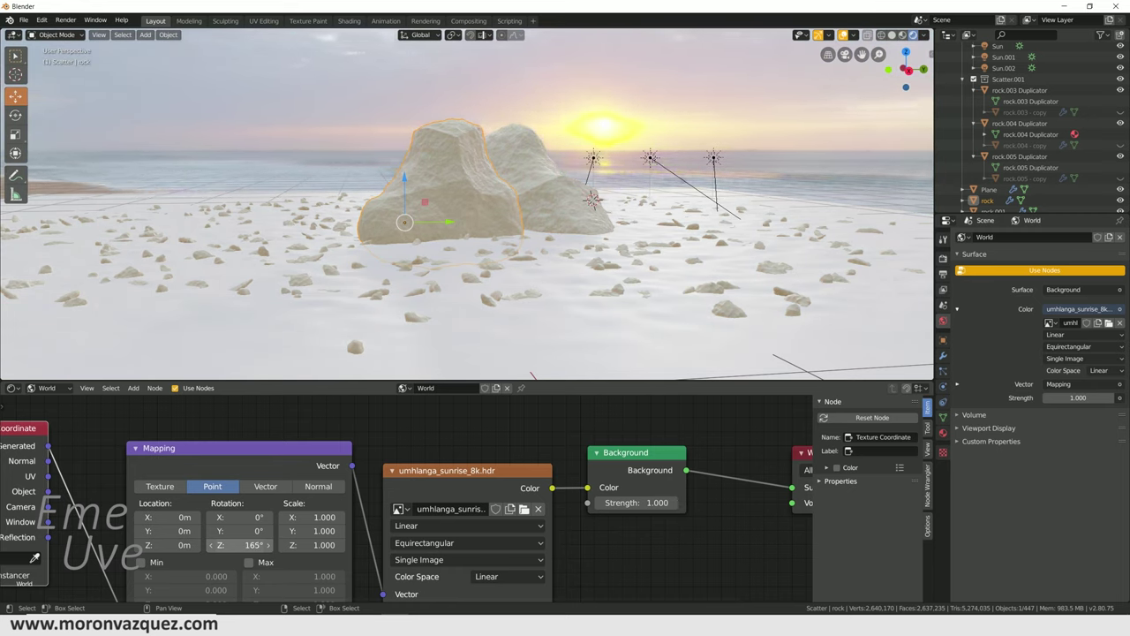
{"action": "left_click_drag", "start_coordinate": [243, 545], "coordinate": [256, 545]}
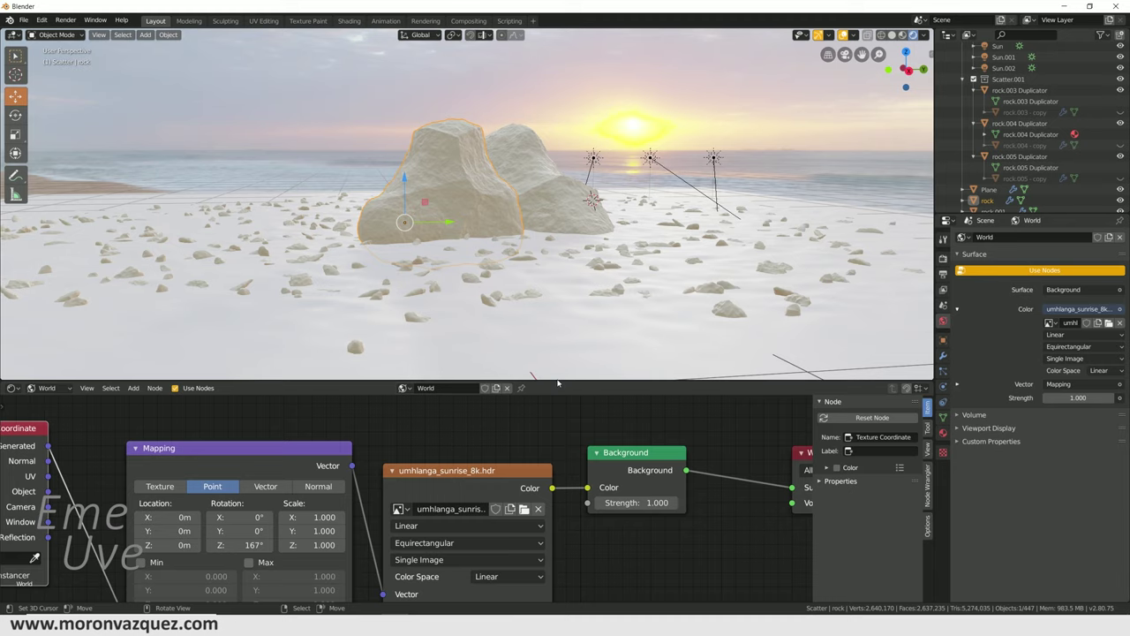
{"action": "left_click_drag", "start_coordinate": [556, 382], "coordinate": [534, 506]}
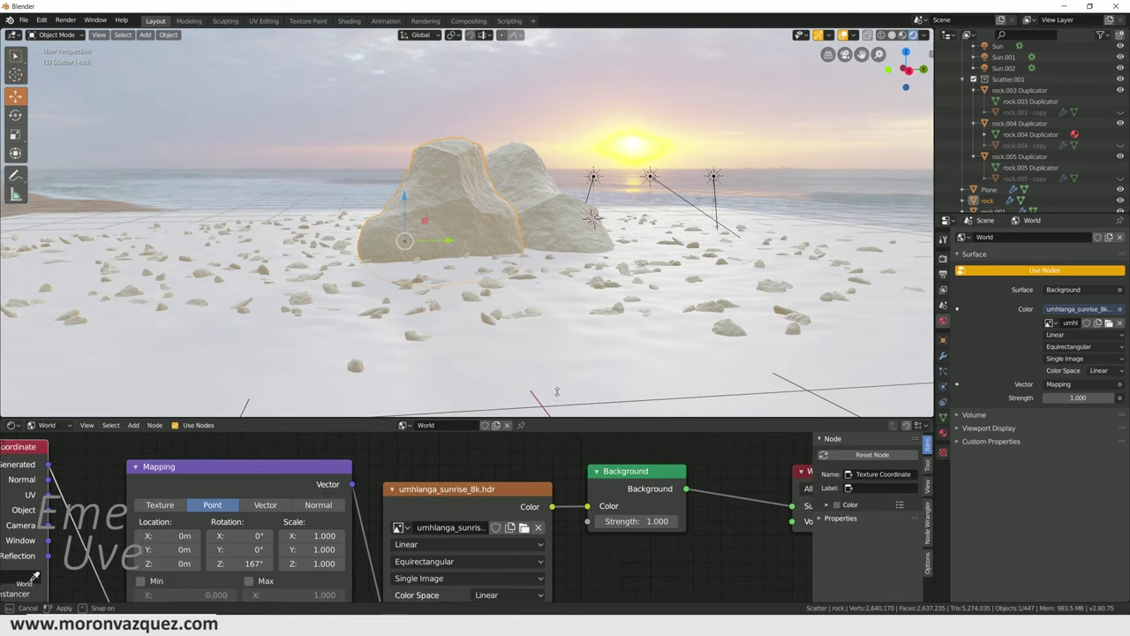
{"action": "left_click_drag", "start_coordinate": [534, 506], "coordinate": [546, 388]}
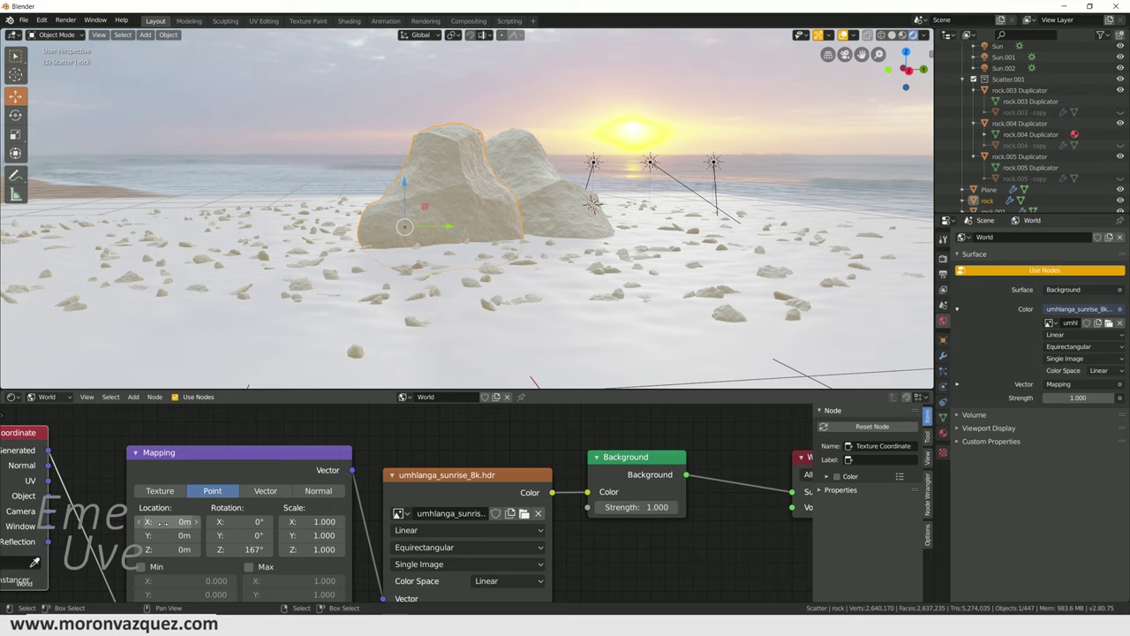
- Try Mapping Location Z values of 0.1 and 0.05, settling on 0.03 m
{"action": "left_click_drag", "start_coordinate": [183, 549], "coordinate": [212, 549]}
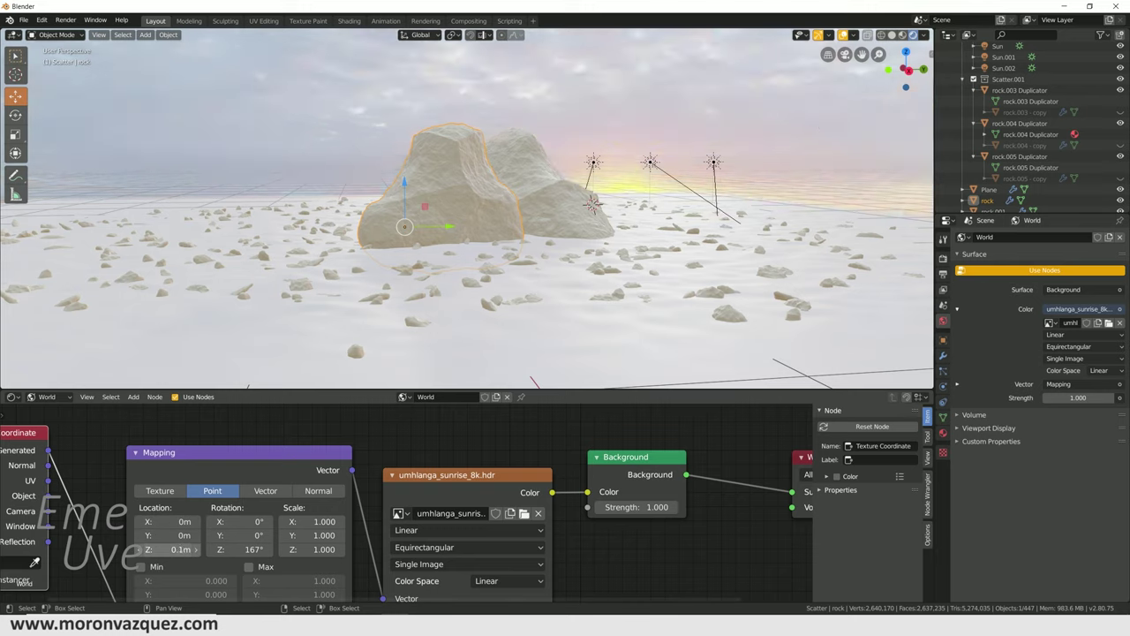
{"action": "key", "text": "ctrl+z"}
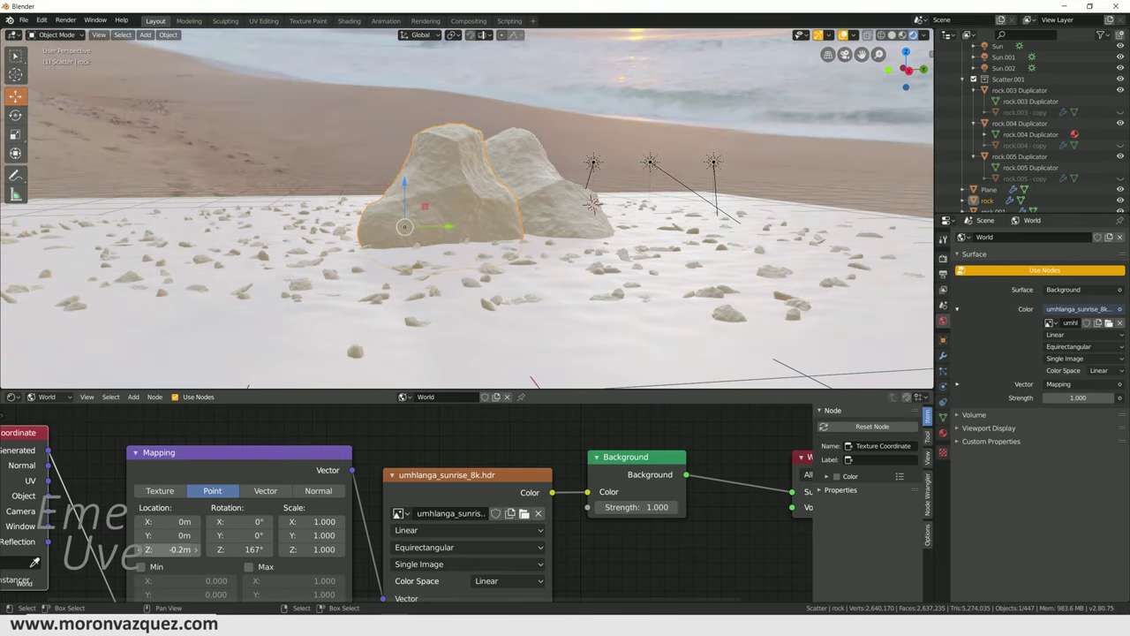
{"action": "left_click_drag", "start_coordinate": [190, 551], "coordinate": [196, 549]}
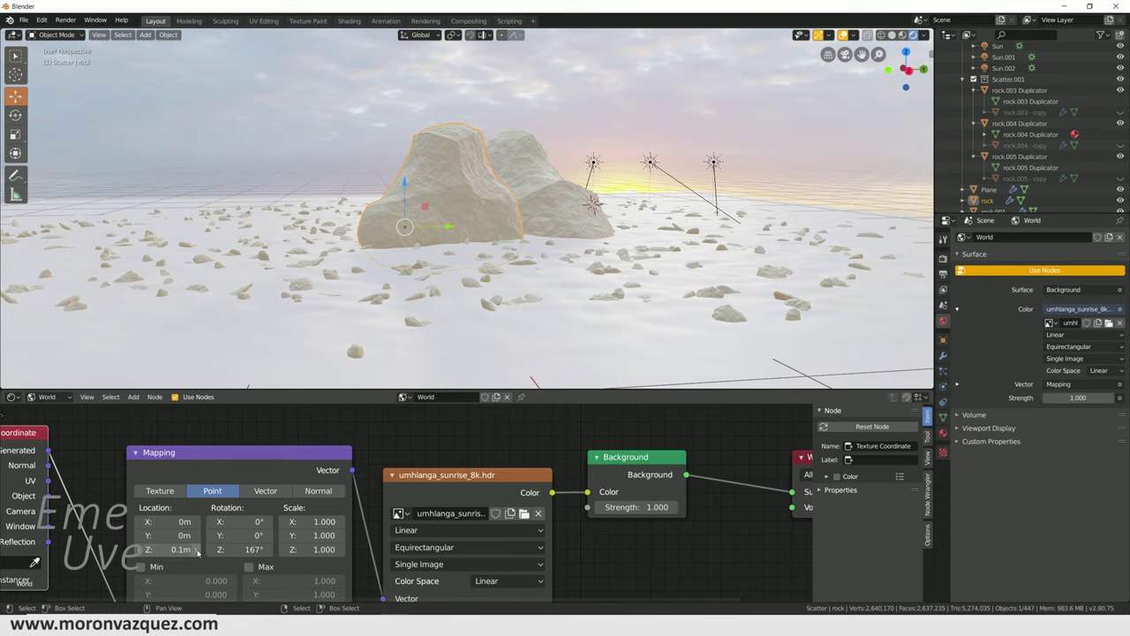
{"action": "left_click", "coordinate": [151, 549]}
{"action": "type", "text": "5"}
{"action": "key", "text": "Return"}
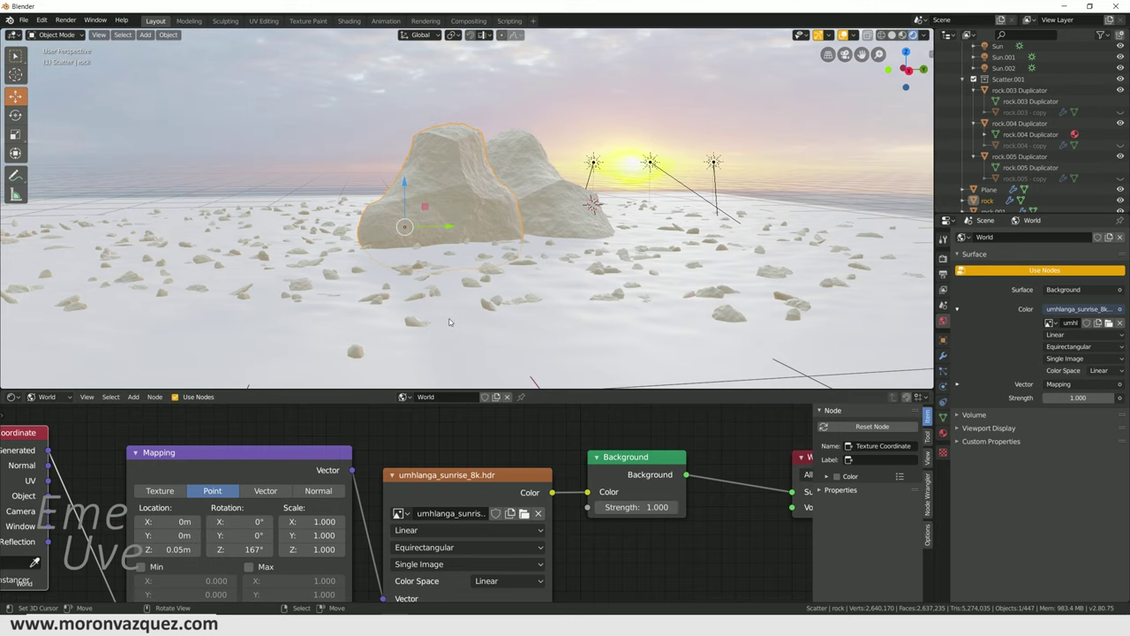
{"action": "left_click", "coordinate": [172, 550]}
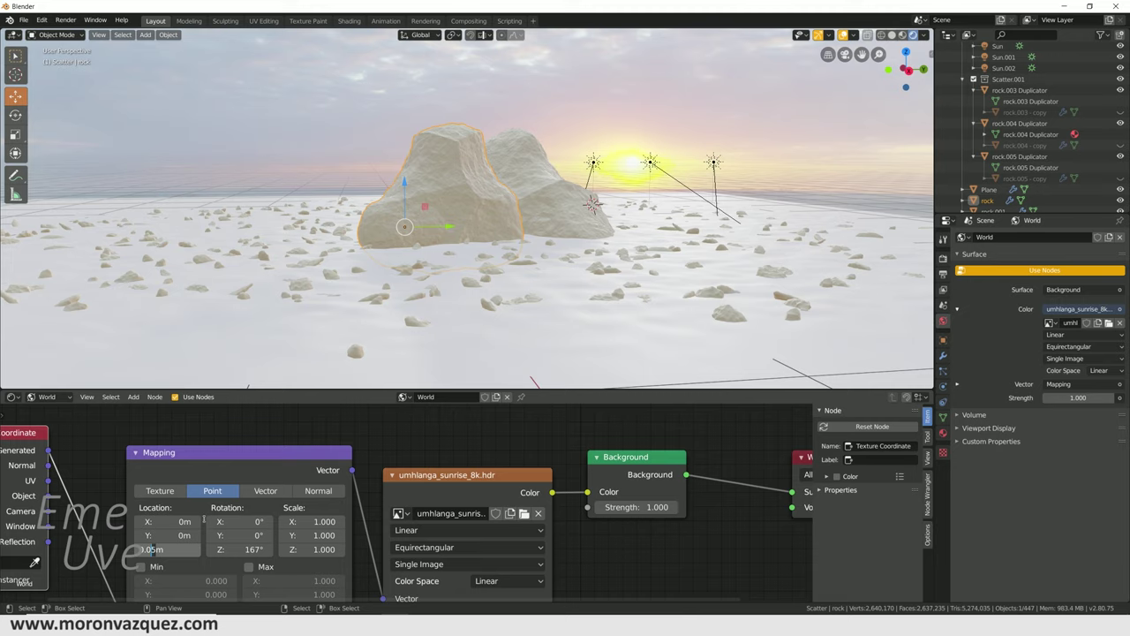
{"action": "type", "text": "3"}
{"action": "key", "text": "Return"}
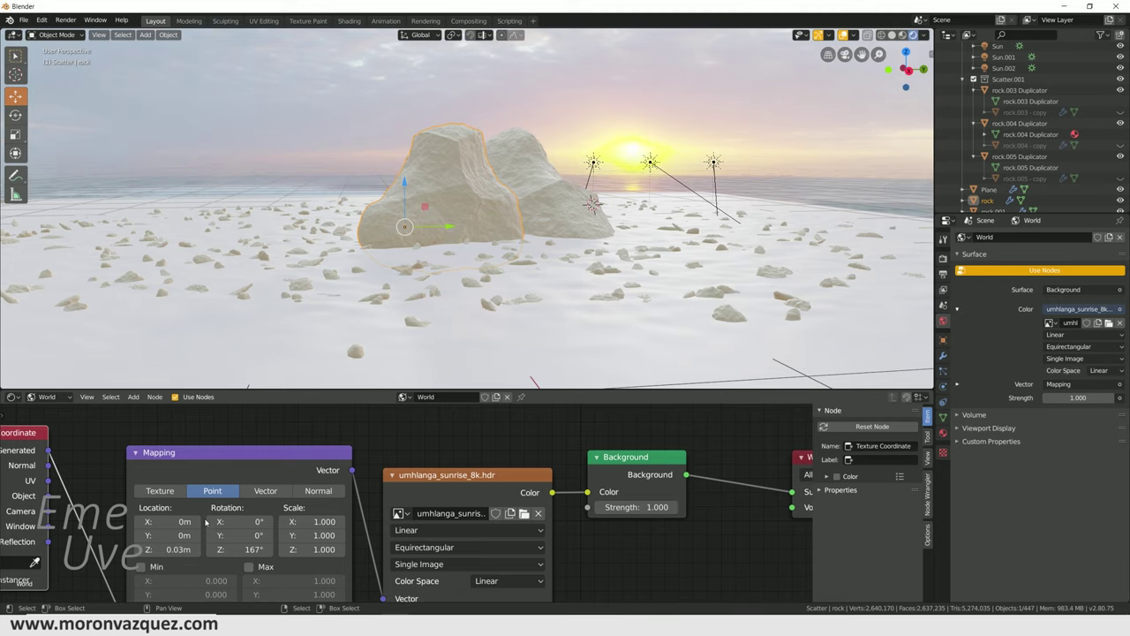
{"action": "mouse_move", "coordinate": [618, 291]}
{"action": "middle_mouse_down"}
{"action": "mouse_move", "coordinate": [701, 296]}
{"action": "mouse_move", "coordinate": [694, 308]}
{"action": "middle_mouse_up"}
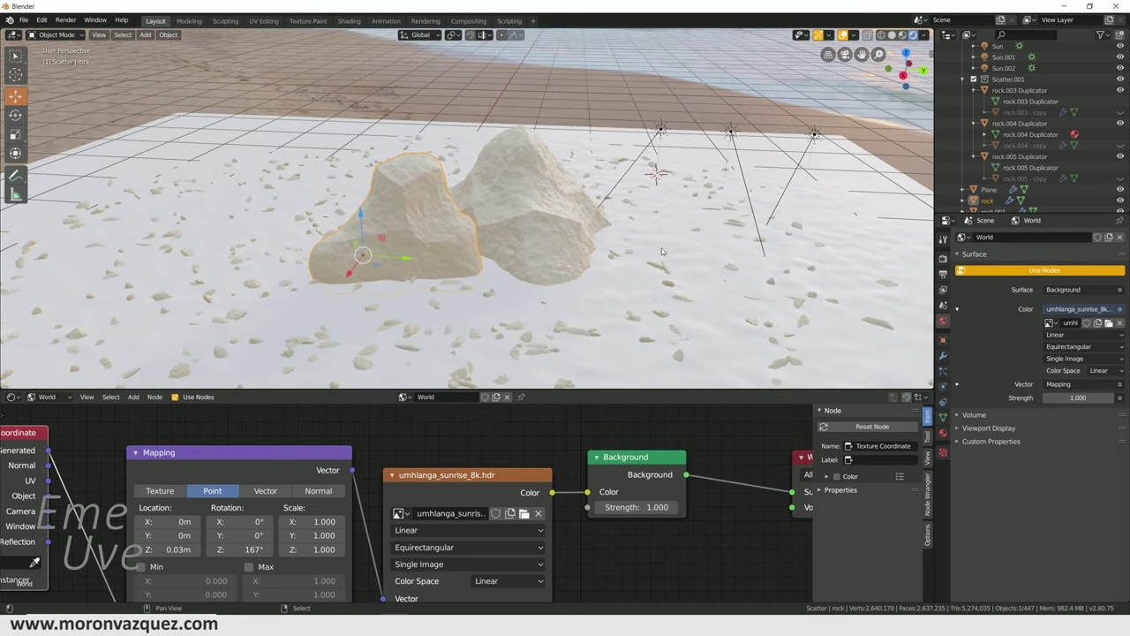
- Lower the World Background strength from 1.0 to 0.6
{"action": "middle_click_drag", "start_coordinate": [662, 252], "coordinate": [669, 212]}
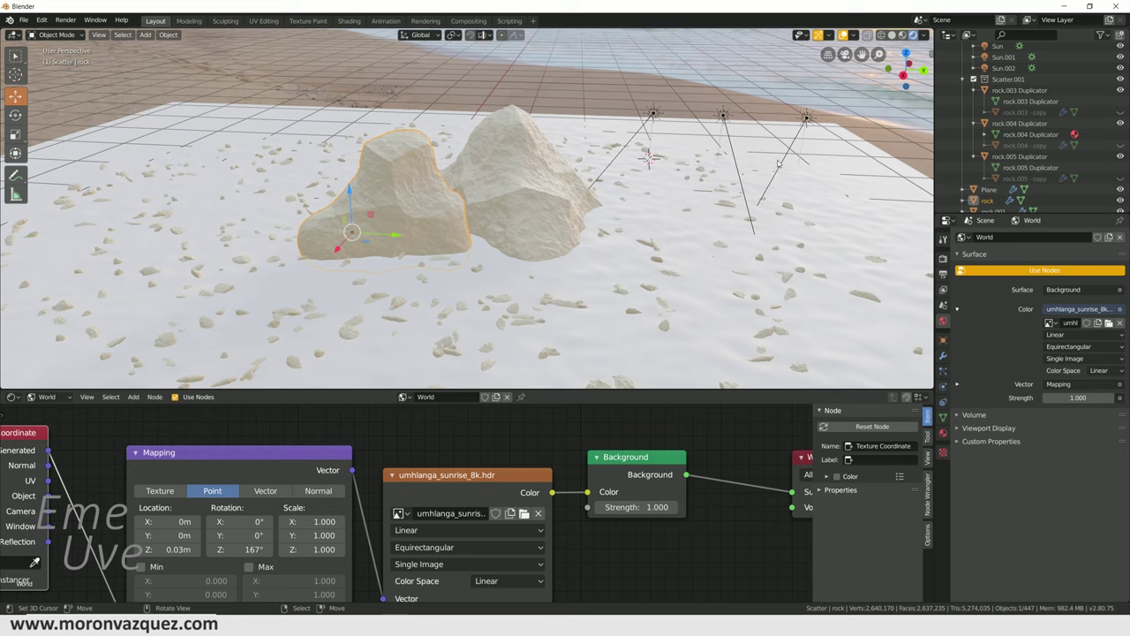
{"action": "middle_click_drag", "start_coordinate": [778, 164], "coordinate": [774, 62]}
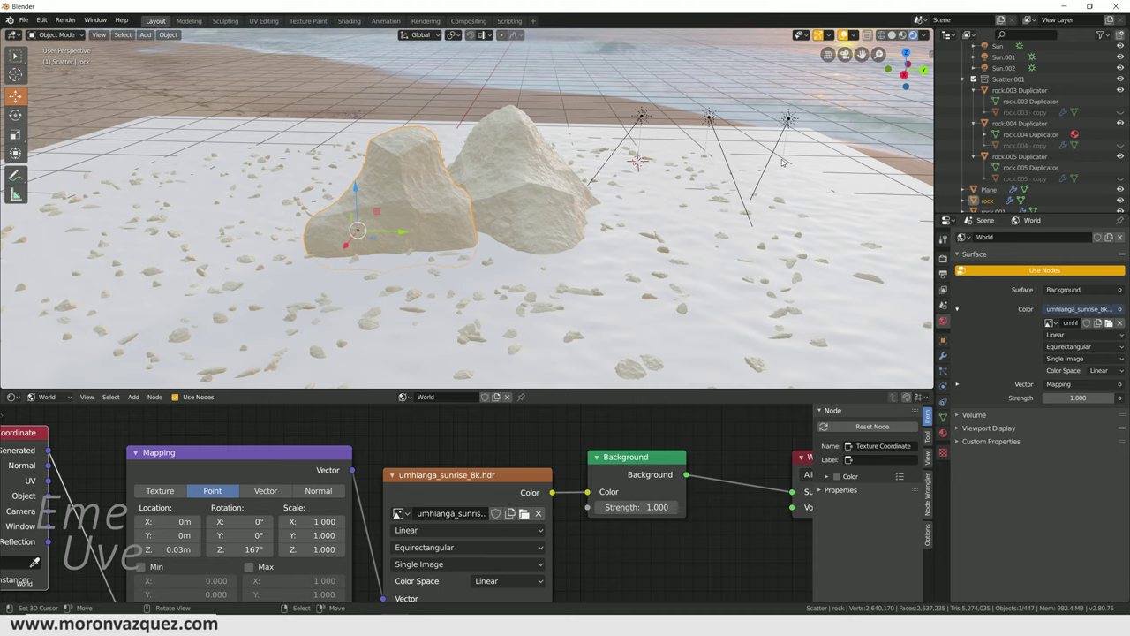
{"action": "mouse_move", "coordinate": [533, 389]}
{"action": "left_mouse_down"}
{"action": "mouse_move", "coordinate": [533, 547]}
{"action": "mouse_move", "coordinate": [533, 502]}
{"action": "left_mouse_up"}
{"action": "left_click", "coordinate": [641, 174]}
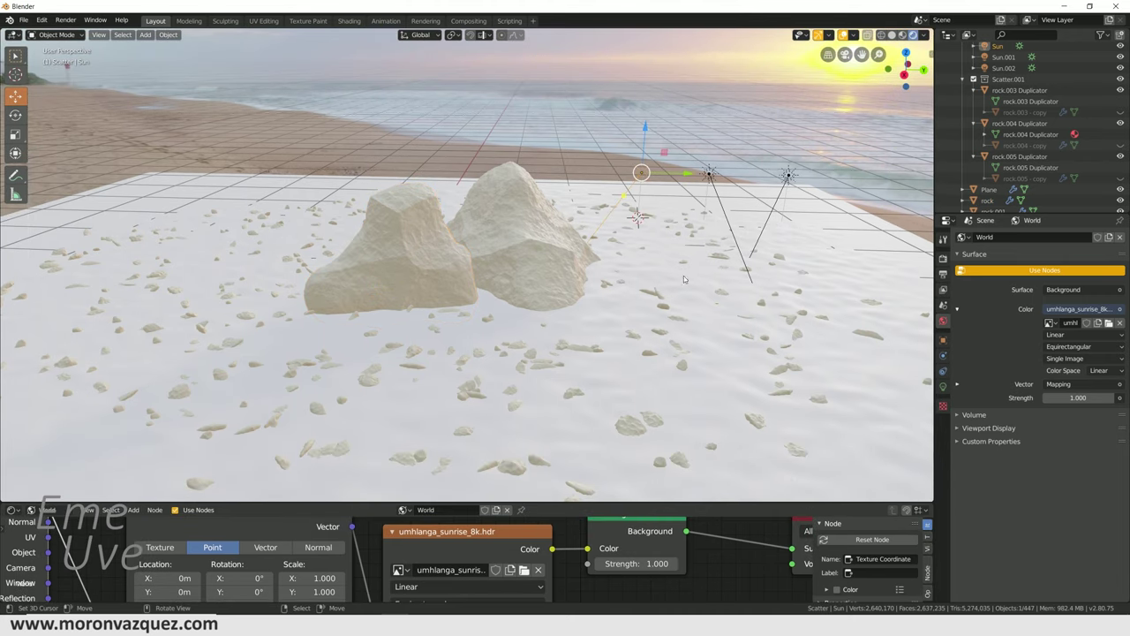
{"action": "middle_click_drag", "start_coordinate": [674, 282], "coordinate": [885, 284]}
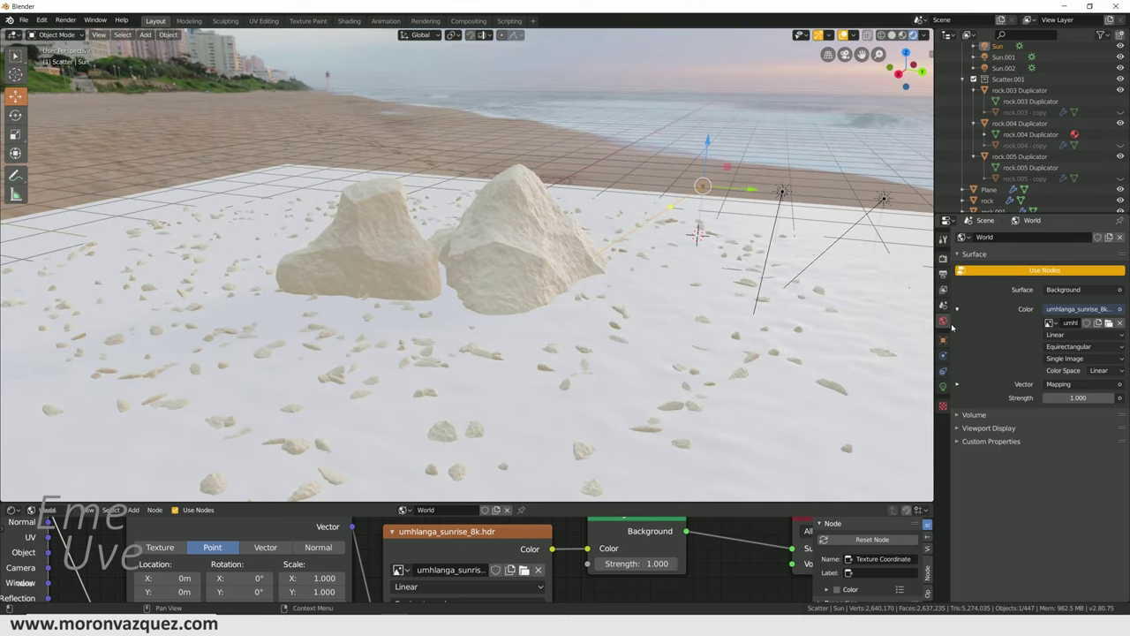
{"action": "mouse_move", "coordinate": [1089, 396]}
{"action": "left_mouse_down"}
{"action": "mouse_move", "coordinate": [1060, 396]}
{"action": "mouse_move", "coordinate": [1072, 395]}
{"action": "left_mouse_up"}
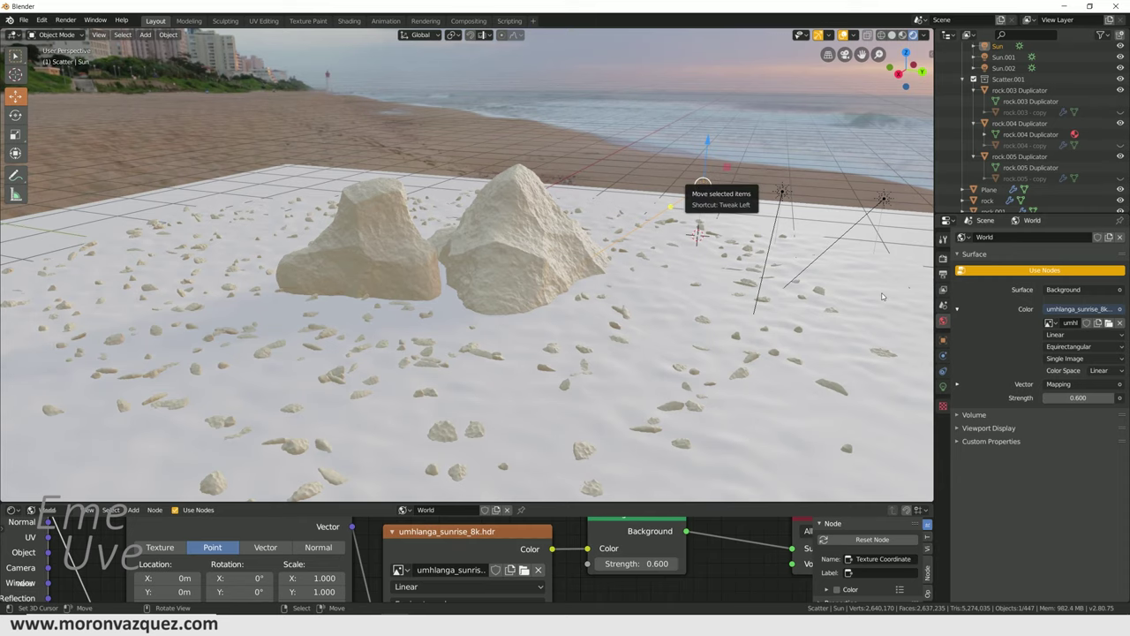
- Tint the Sun lamp yellow-orange and Sun.001 a fully saturated blue
{"action": "left_click", "coordinate": [943, 389]}
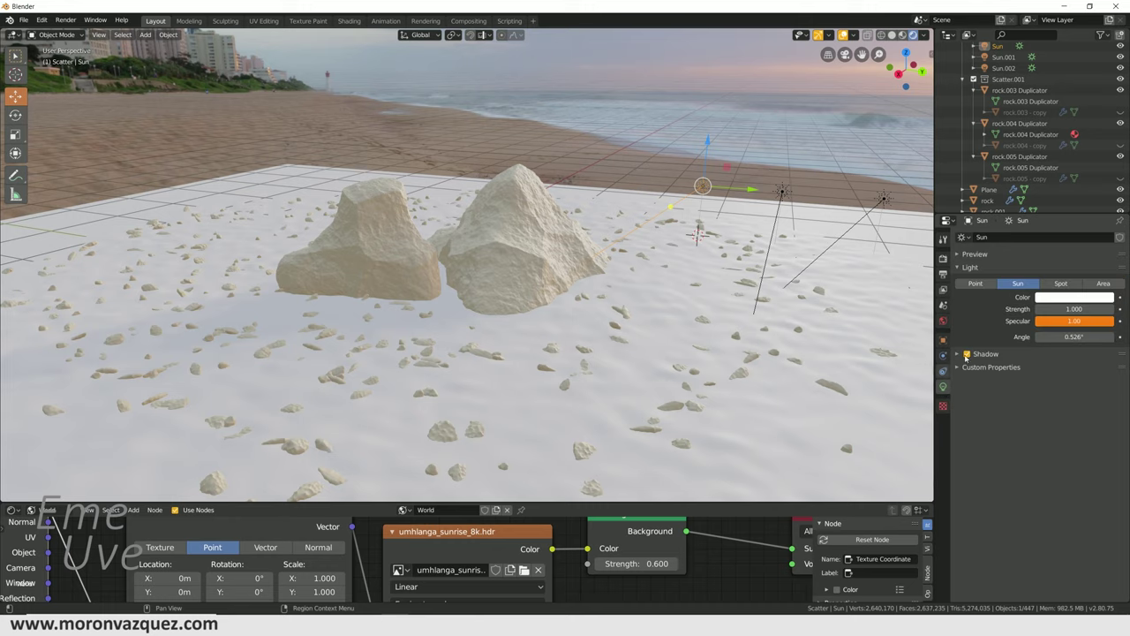
{"action": "left_click", "coordinate": [1073, 296]}
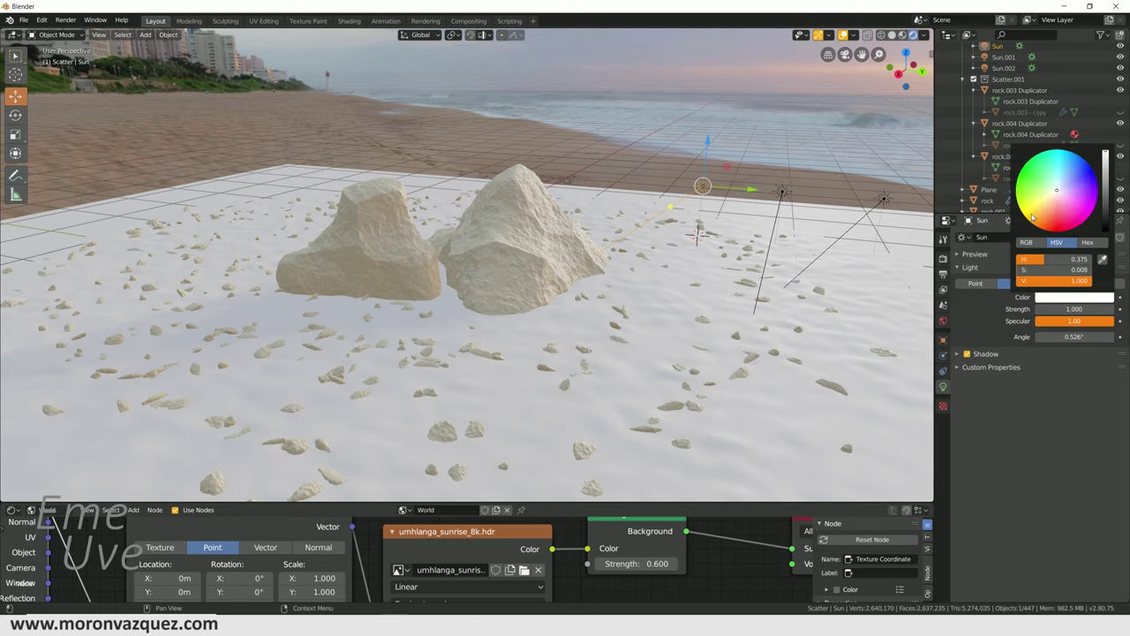
{"action": "left_click", "coordinate": [1035, 217]}
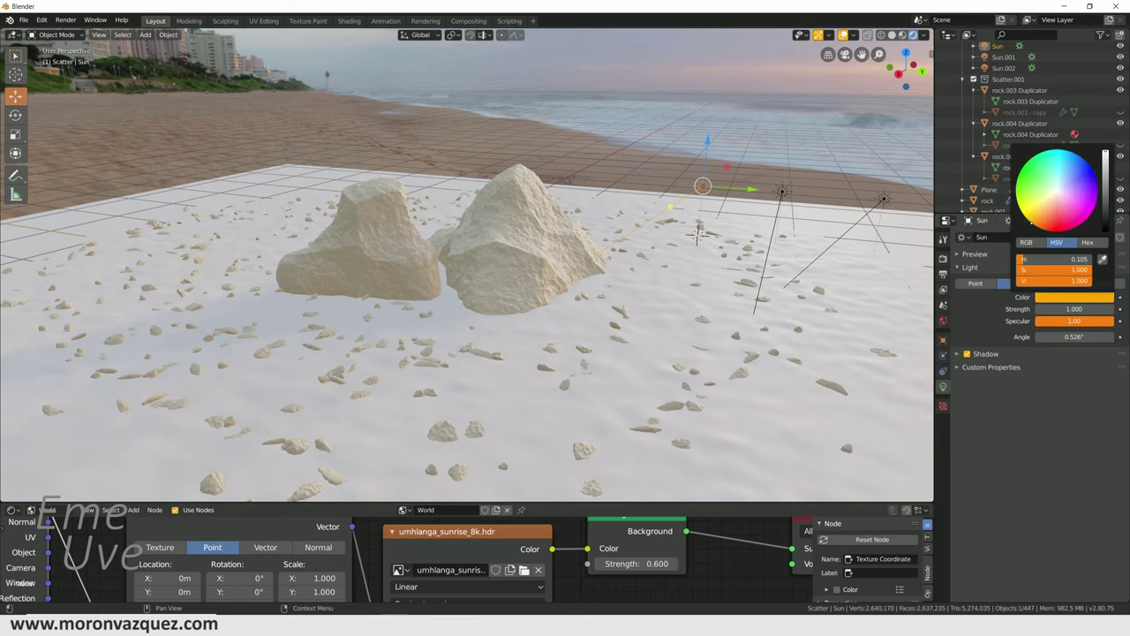
{"action": "left_click", "coordinate": [781, 193]}
{"action": "left_click", "coordinate": [1072, 297]}
{"action": "left_click", "coordinate": [1074, 170]}
{"action": "left_click_drag", "start_coordinate": [1074, 170], "coordinate": [1090, 164]}
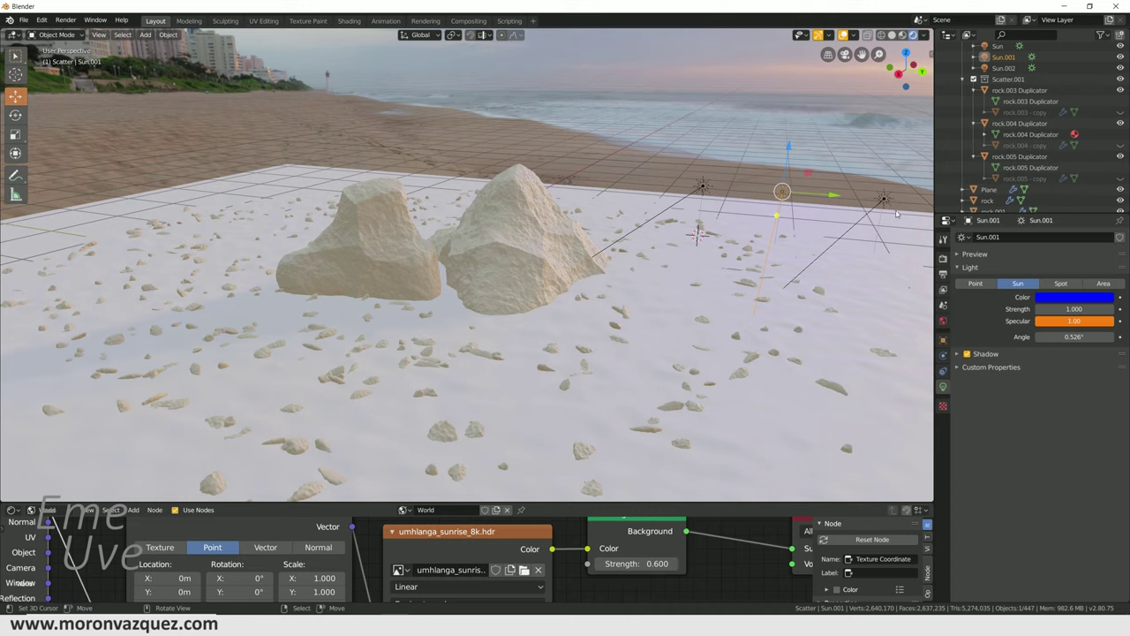
- Tint Sun.002 magenta and adjust its light strength
{"action": "left_click", "coordinate": [881, 201]}
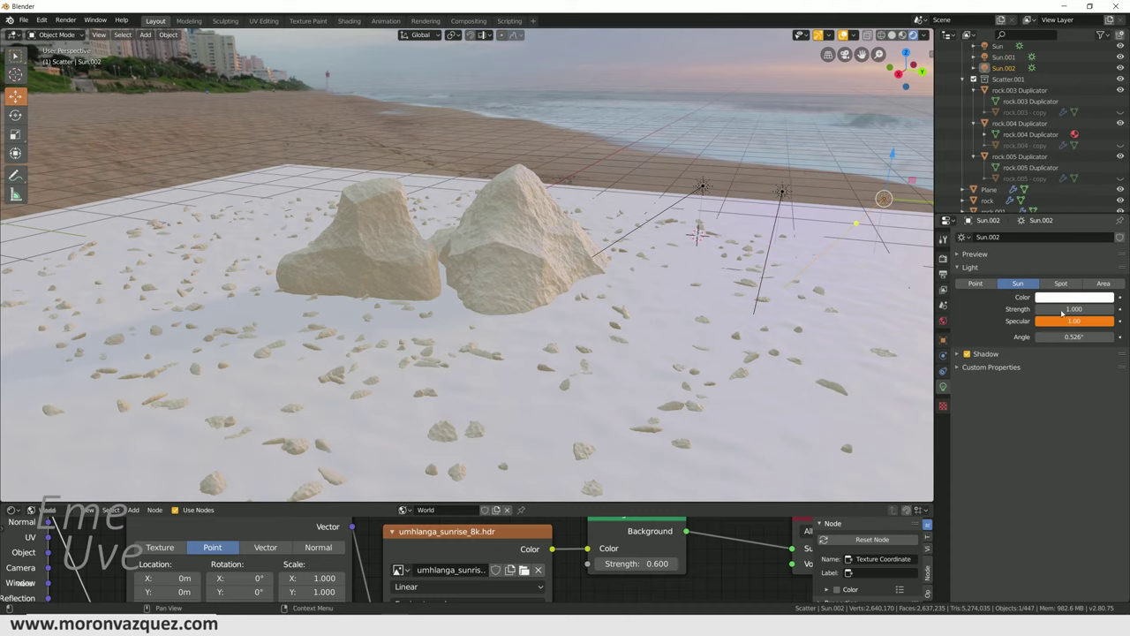
{"action": "left_click", "coordinate": [1070, 299]}
{"action": "left_click_drag", "start_coordinate": [1077, 205], "coordinate": [1093, 212]}
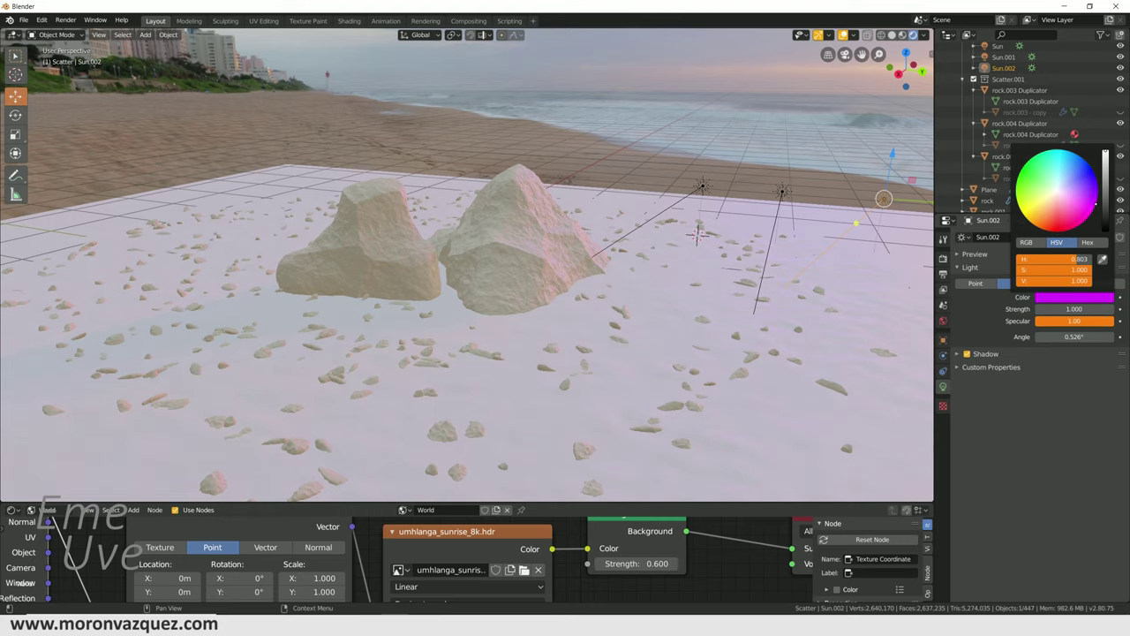
{"action": "middle_click_drag", "start_coordinate": [678, 337], "coordinate": [733, 319]}
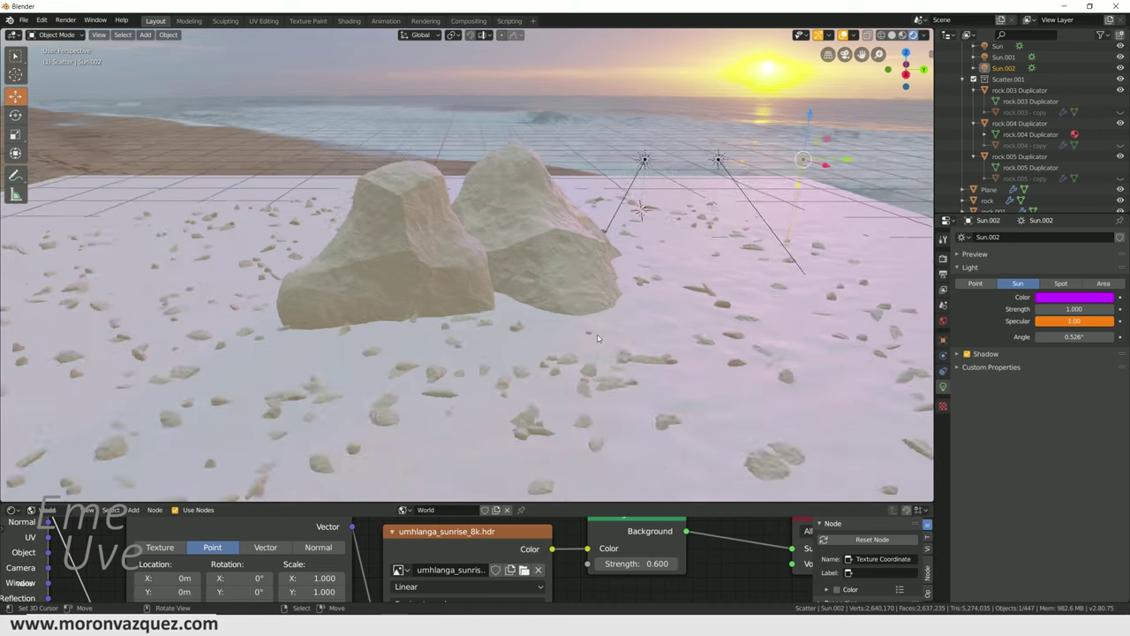
{"action": "scroll", "coordinate": [600, 340], "scroll_direction": "up", "scroll_amount": 3}
{"action": "scroll", "coordinate": [596, 345], "scroll_direction": "down", "scroll_amount": 2}
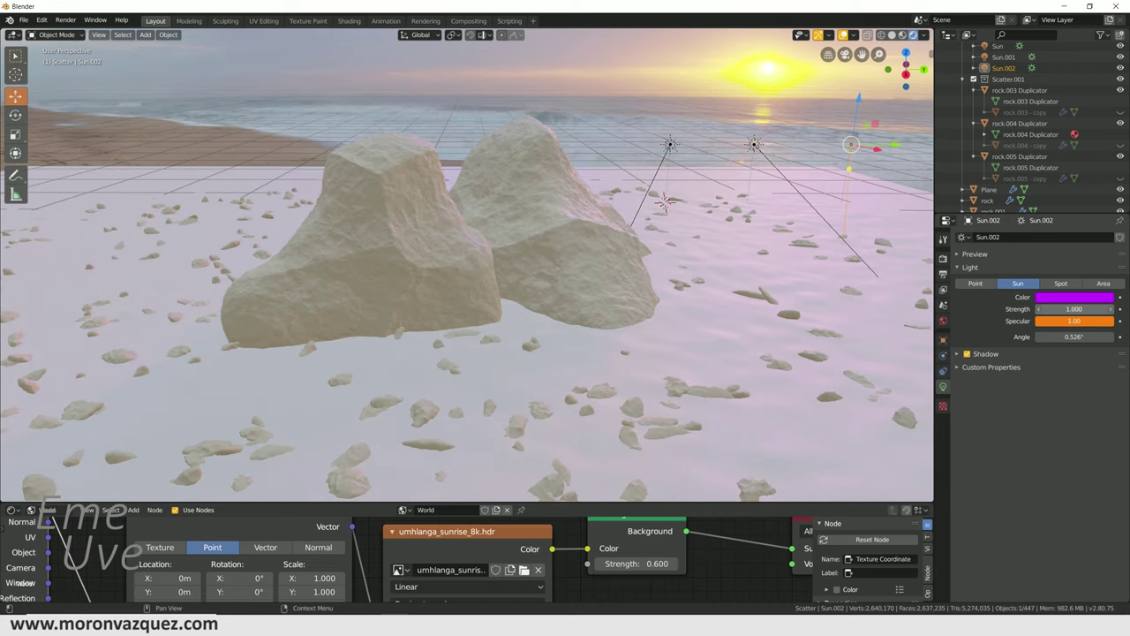
{"action": "key", "text": "BackSpace"}
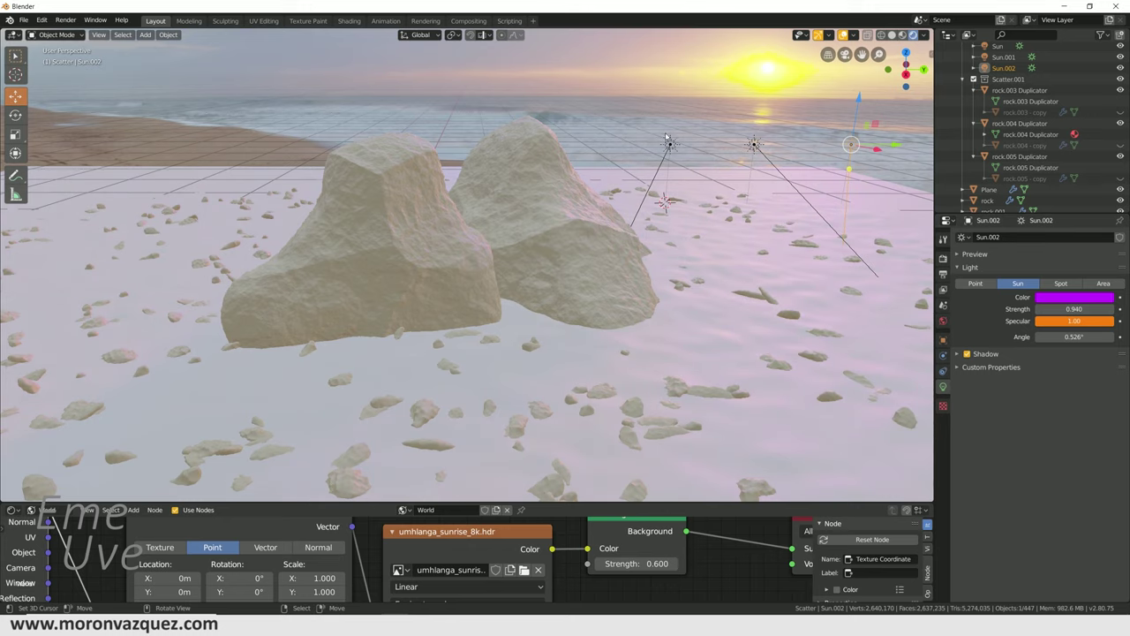
- Set the main Sun lamp's strength to about 8.99
{"action": "left_click", "coordinate": [670, 144]}
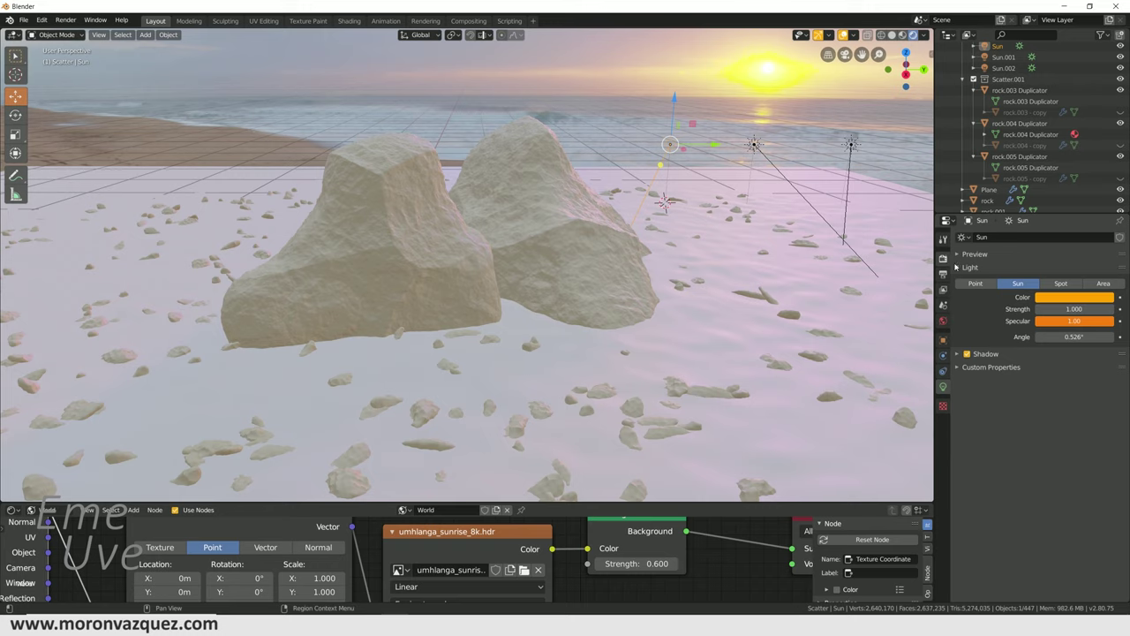
{"action": "left_click_drag", "start_coordinate": [1074, 309], "coordinate": [1103, 309]}
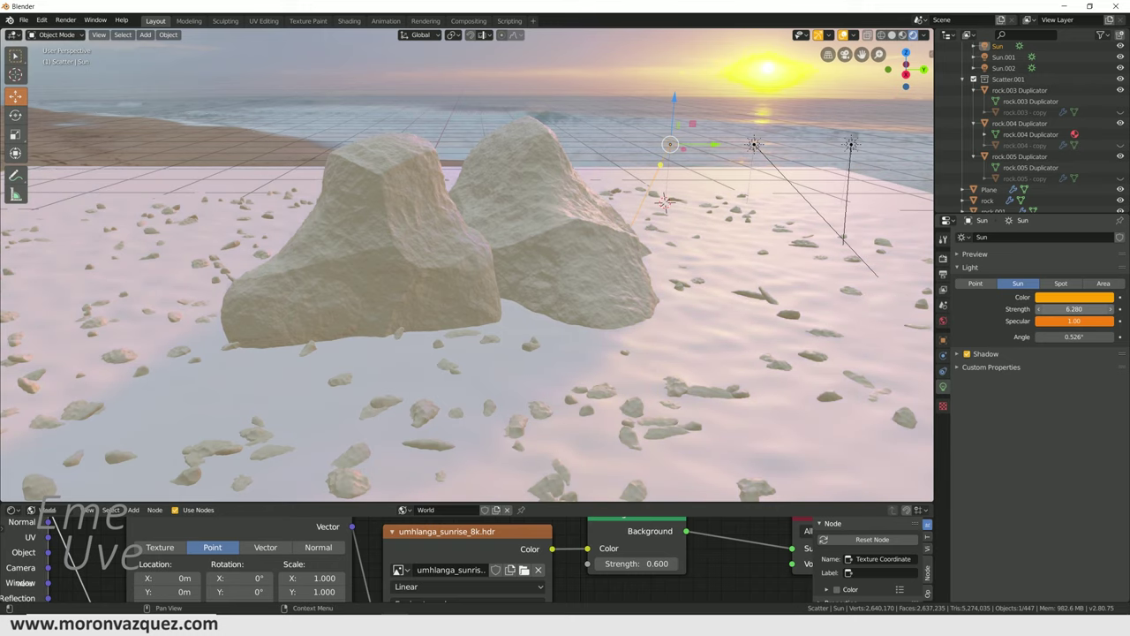
{"action": "left_click_drag", "start_coordinate": [1074, 309], "coordinate": [1086, 309]}
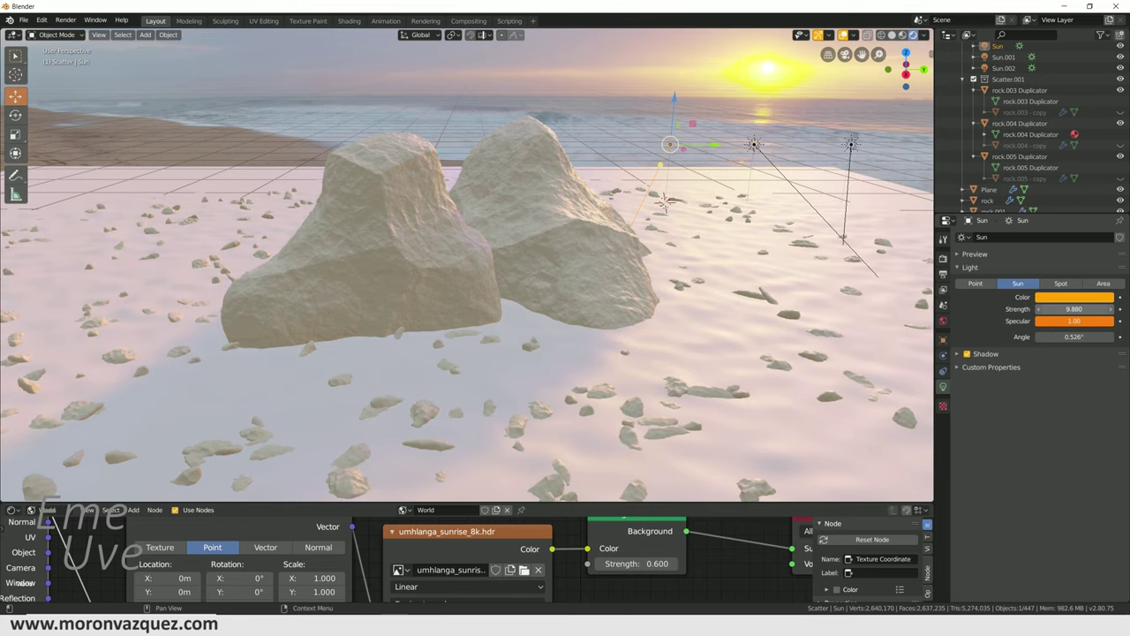
{"action": "middle_click_drag", "start_coordinate": [671, 291], "coordinate": [718, 283]}
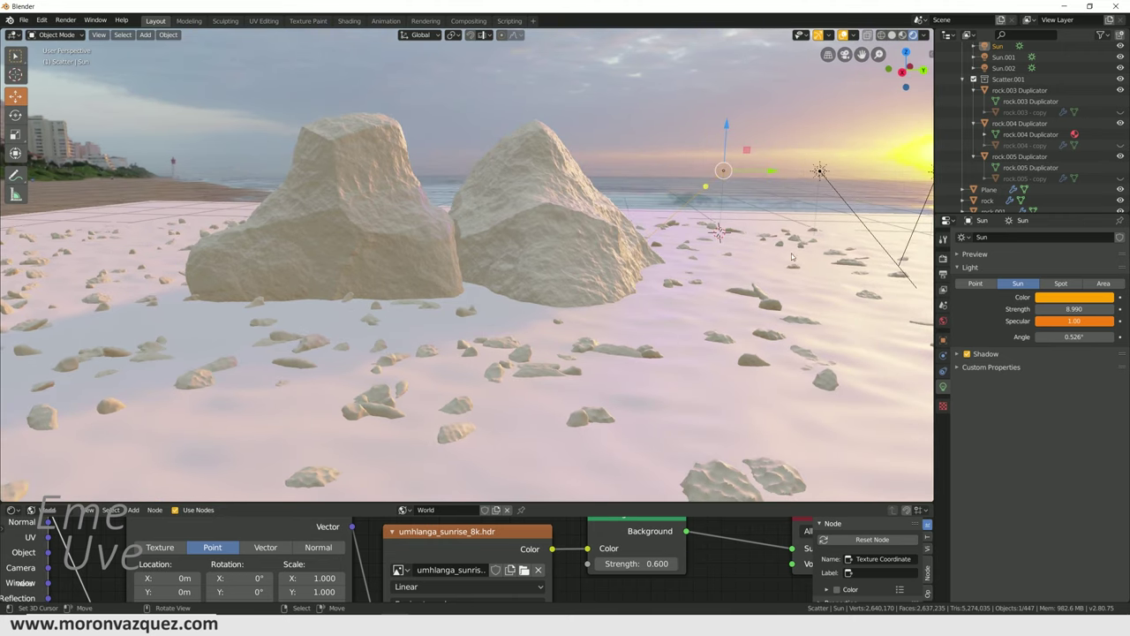
{"action": "middle_click_drag", "start_coordinate": [691, 301], "coordinate": [596, 300], "text": "shift"}
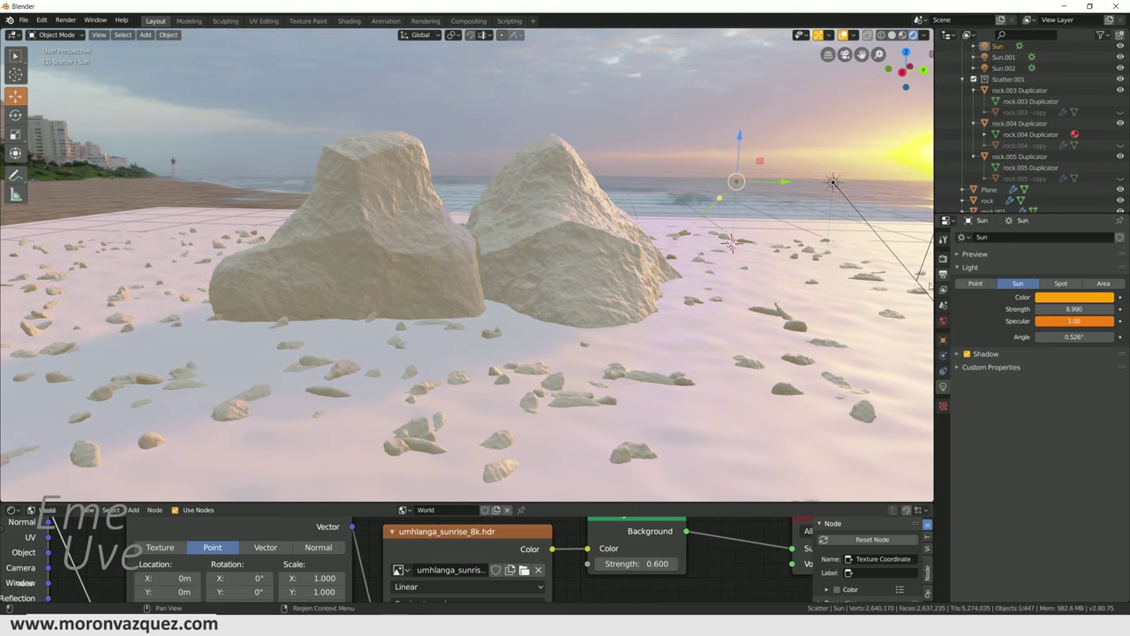
{"action": "left_click", "coordinate": [943, 259]}
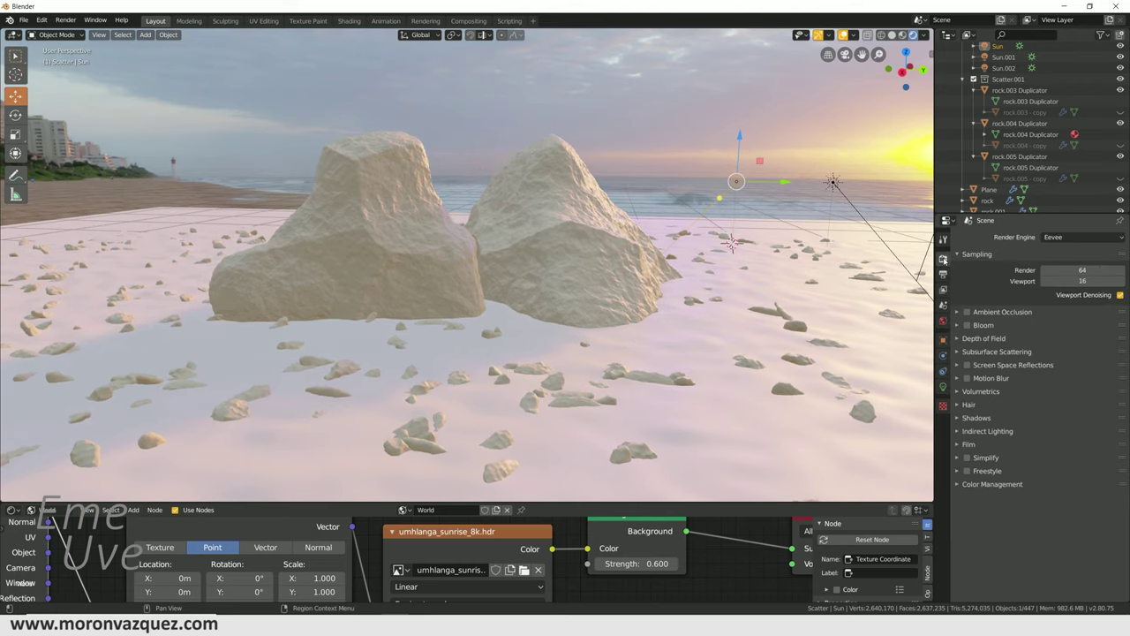
- Enable Eevee Ambient Occlusion with a distance of 0.81 m
{"action": "left_click", "coordinate": [967, 314]}
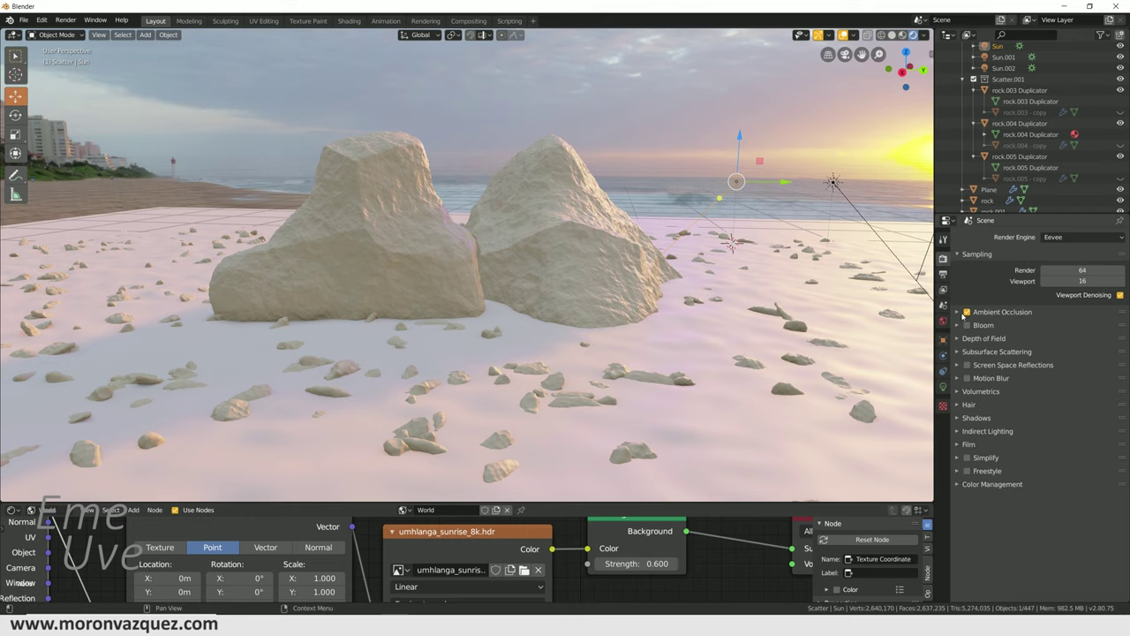
{"action": "left_click", "coordinate": [967, 318]}
{"action": "mouse_move", "coordinate": [1073, 328]}
{"action": "left_mouse_down"}
{"action": "mouse_move", "coordinate": [1095, 328]}
{"action": "mouse_move", "coordinate": [1051, 327]}
{"action": "left_mouse_up"}
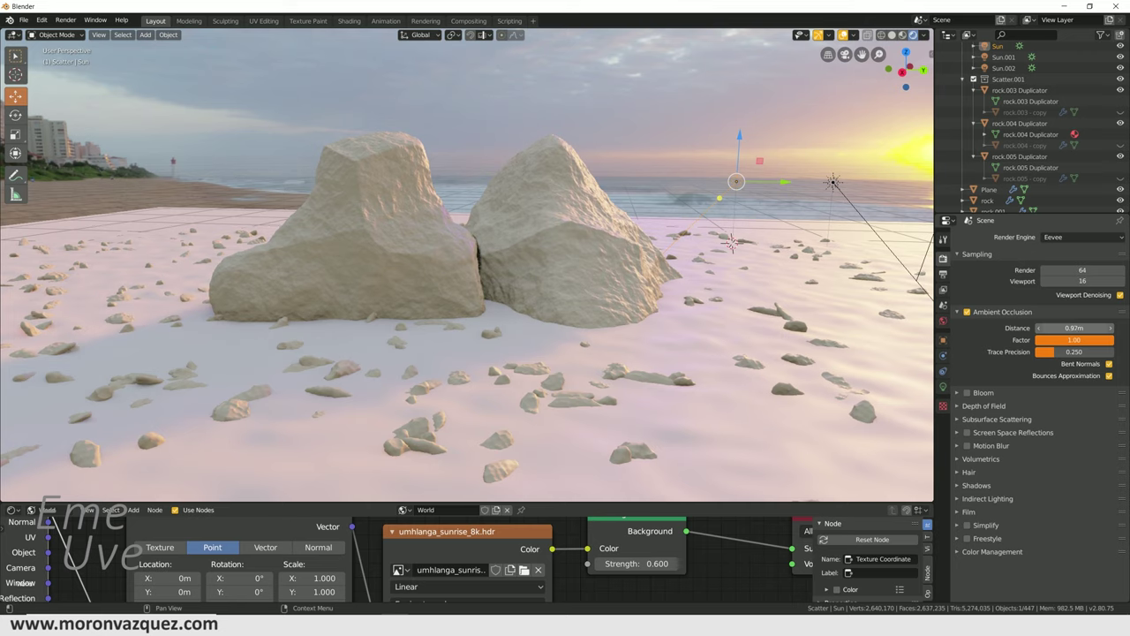
{"action": "mouse_move", "coordinate": [1073, 328]}
{"action": "left_mouse_down"}
{"action": "mouse_move", "coordinate": [1095, 328]}
{"action": "mouse_move", "coordinate": [1073, 352]}
{"action": "left_mouse_up"}
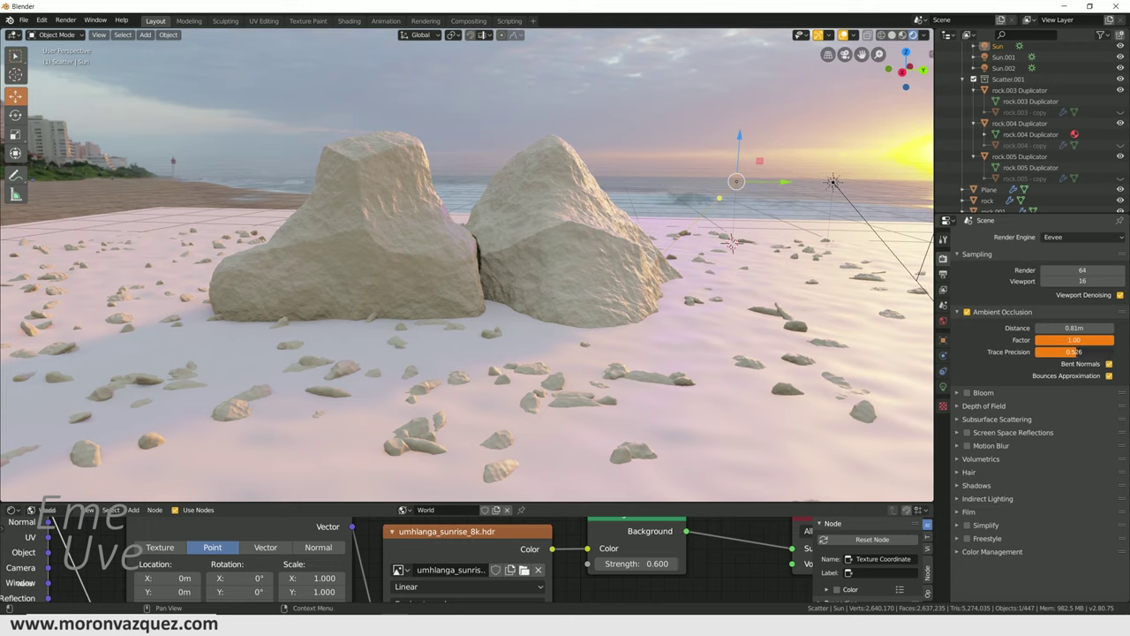
- Enable Bloom in the Eevee render settings
{"action": "left_click", "coordinate": [956, 393]}
{"action": "left_click", "coordinate": [957, 393]}
{"action": "left_click", "coordinate": [967, 393]}
{"action": "middle_click_drag", "start_coordinate": [826, 344], "coordinate": [732, 343]}
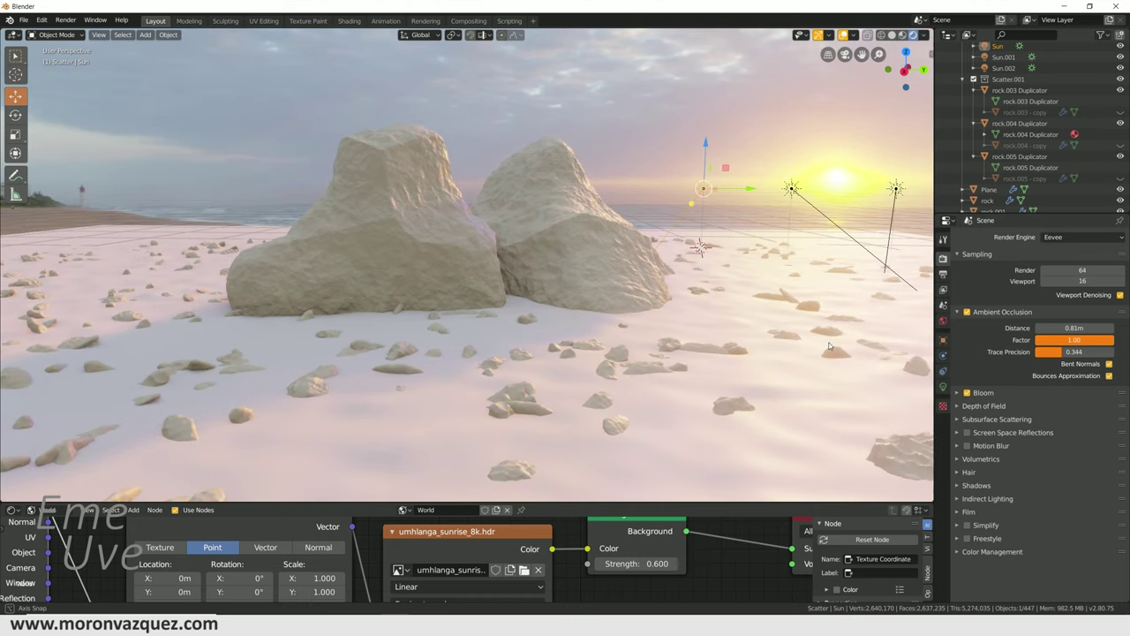
- Enable Screen Space Reflections with trace precision 0.482
{"action": "left_click", "coordinate": [967, 432]}
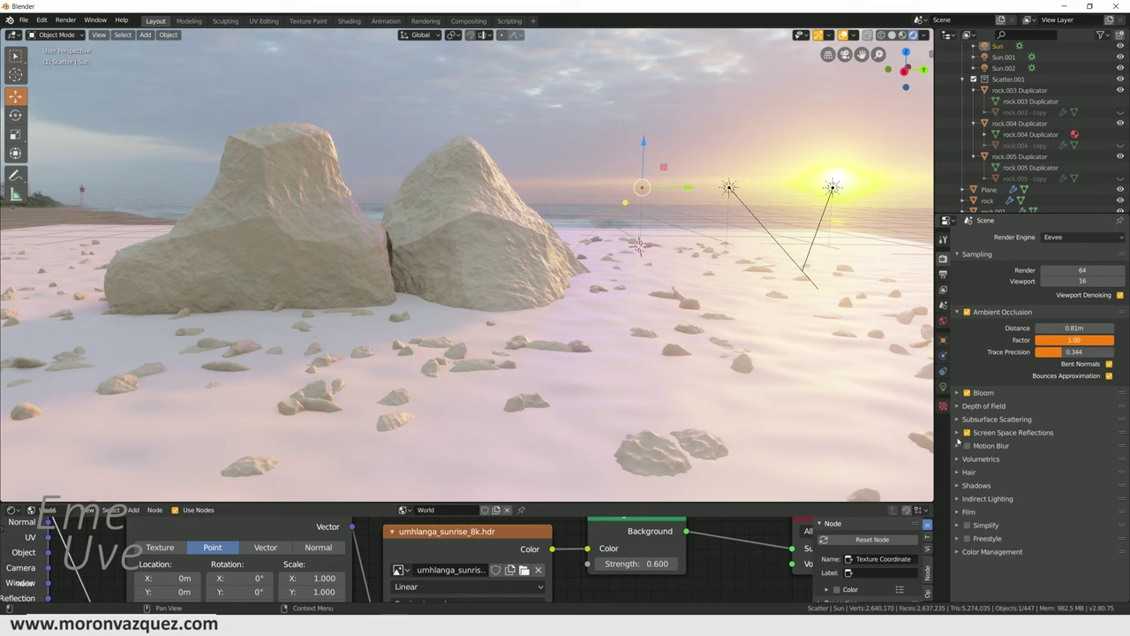
{"action": "left_click", "coordinate": [957, 432]}
{"action": "left_click_drag", "start_coordinate": [1074, 473], "coordinate": [1025, 460]}
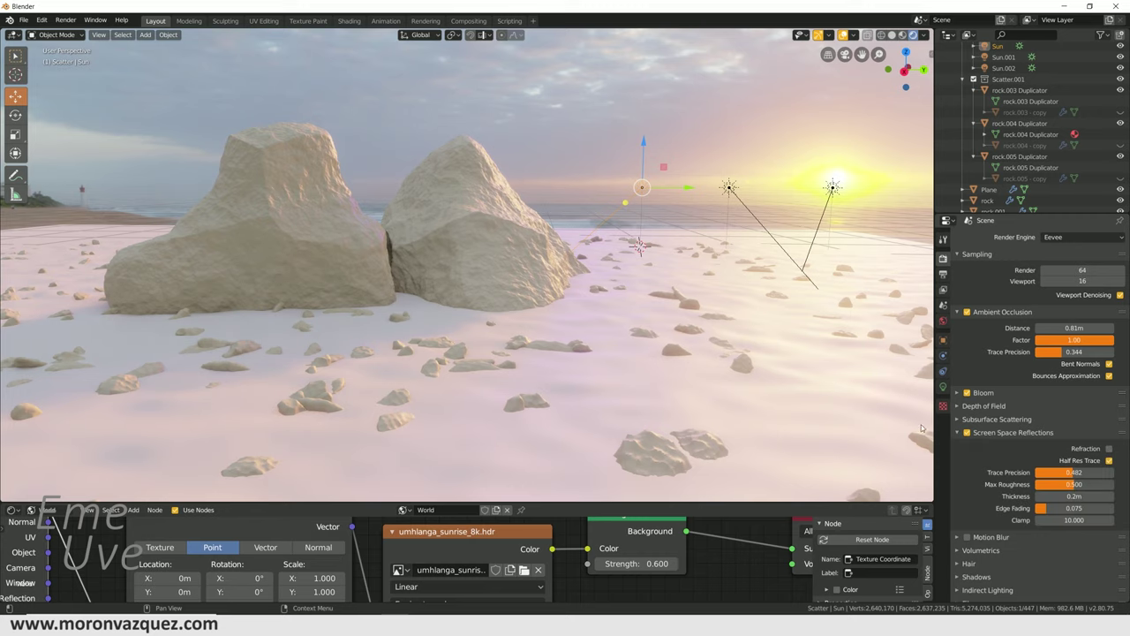
{"action": "mouse_move", "coordinate": [605, 349]}
{"action": "middle_mouse_down"}
{"action": "mouse_move", "coordinate": [564, 365]}
{"action": "mouse_move", "coordinate": [757, 361]}
{"action": "middle_mouse_up"}
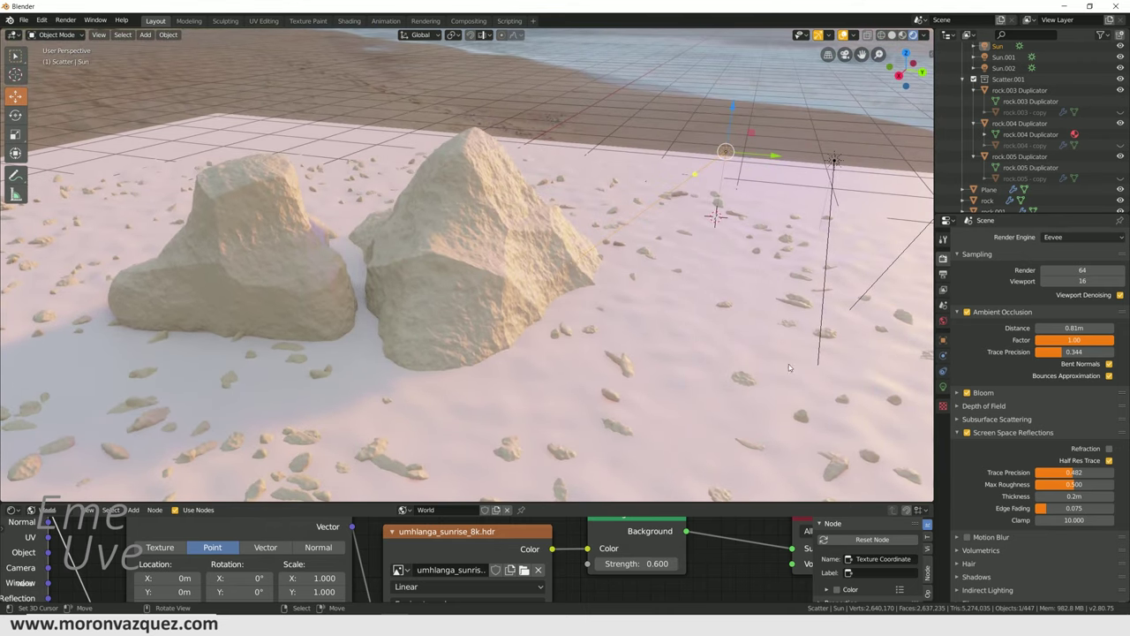
{"action": "mouse_move", "coordinate": [546, 367]}
{"action": "middle_mouse_down"}
{"action": "mouse_move", "coordinate": [581, 288]}
{"action": "mouse_move", "coordinate": [617, 296]}
{"action": "middle_mouse_up"}
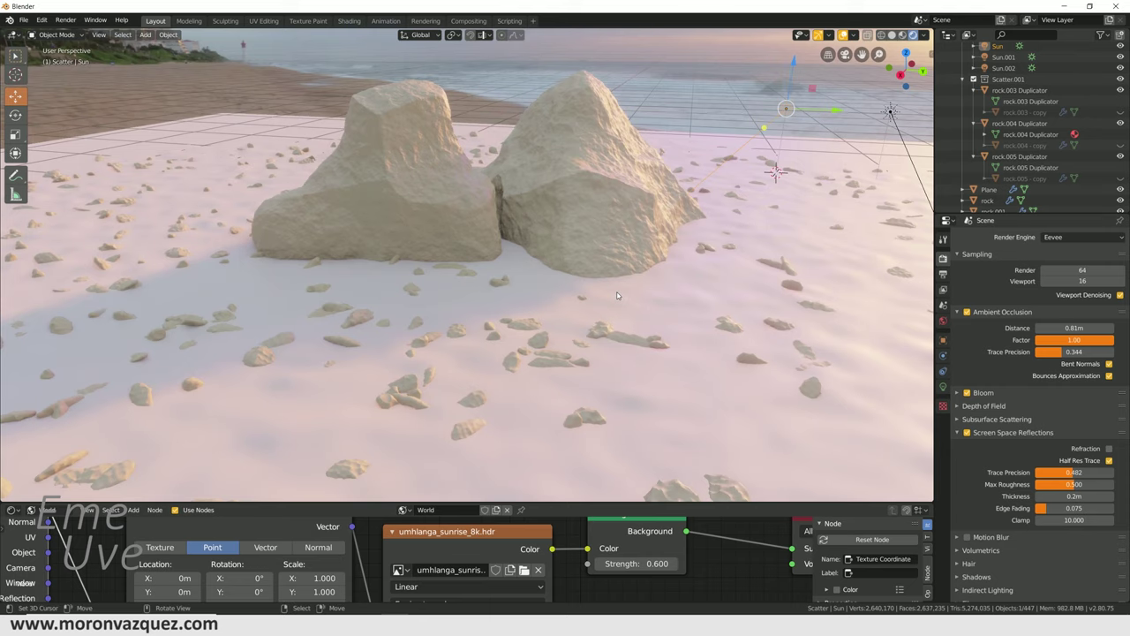
{"action": "key", "text": "shift+a"}
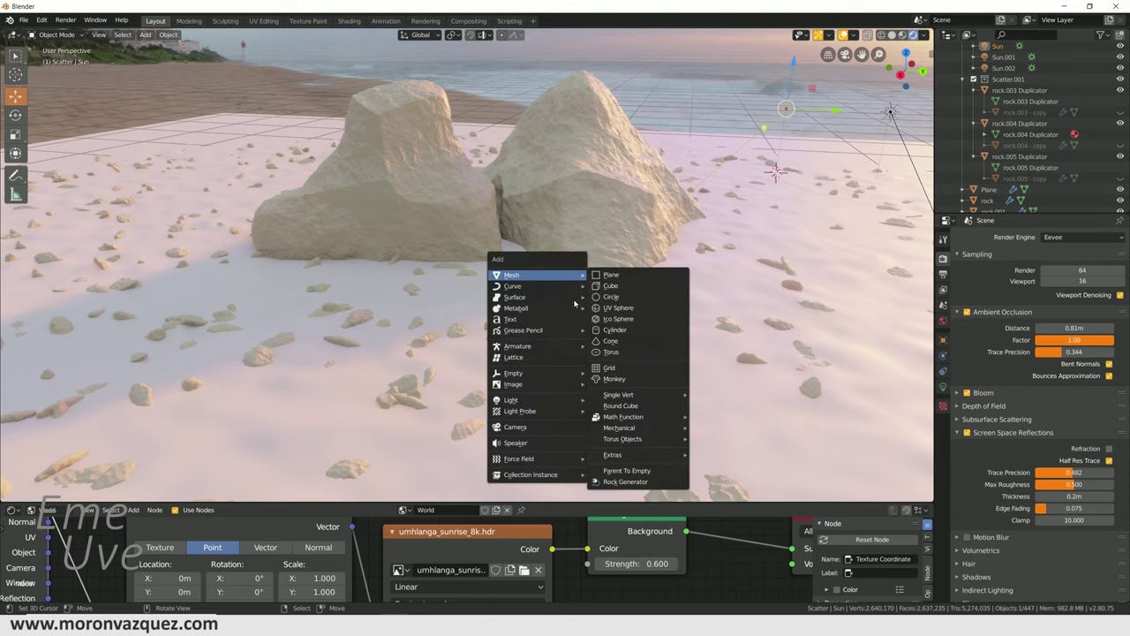
- Add a camera and move it above the ground toward the rocks
{"action": "left_click", "coordinate": [546, 430]}
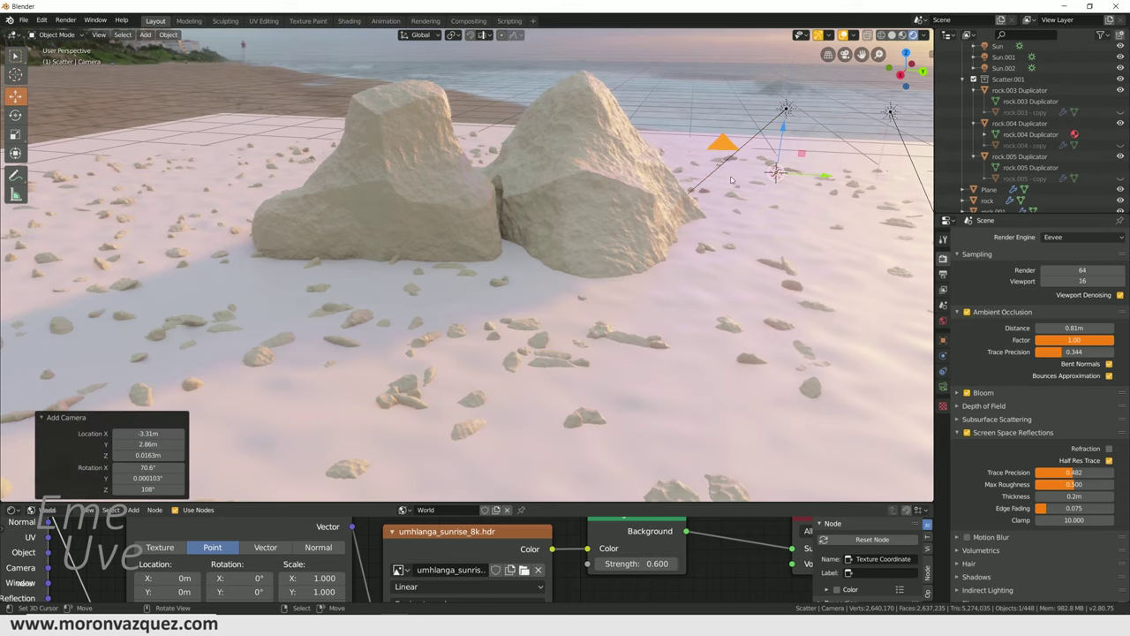
{"action": "mouse_move", "coordinate": [618, 234]}
{"action": "middle_mouse_down"}
{"action": "mouse_move", "coordinate": [572, 244]}
{"action": "mouse_move", "coordinate": [512, 220]}
{"action": "middle_mouse_up"}
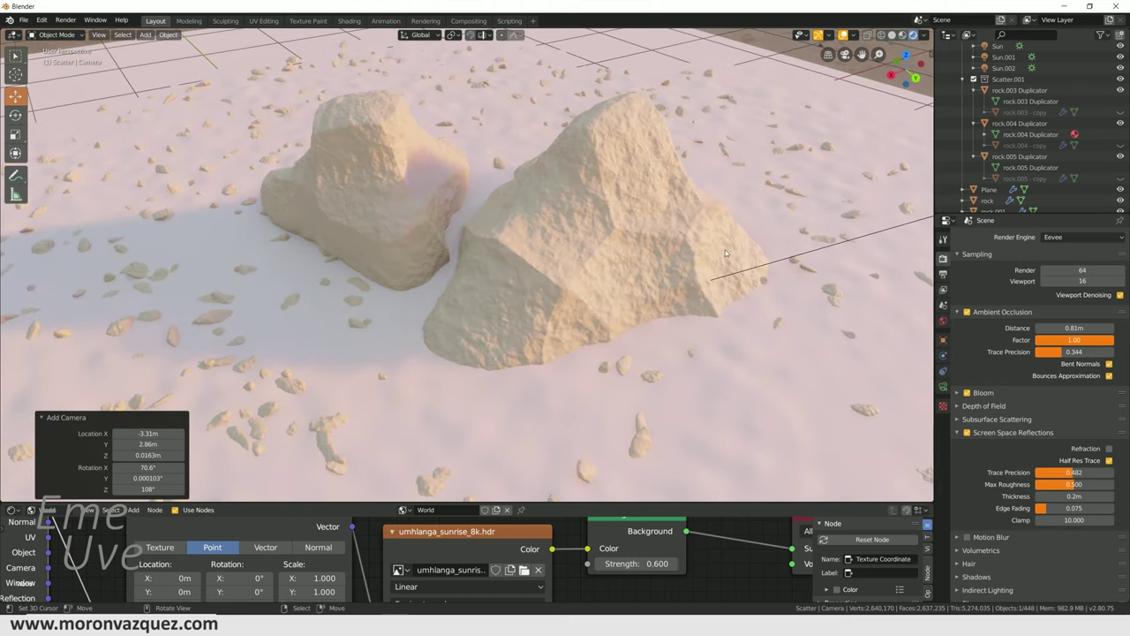
{"action": "scroll", "coordinate": [494, 216], "scroll_direction": "down", "scroll_amount": 3}
{"action": "left_click", "coordinate": [15, 154]}
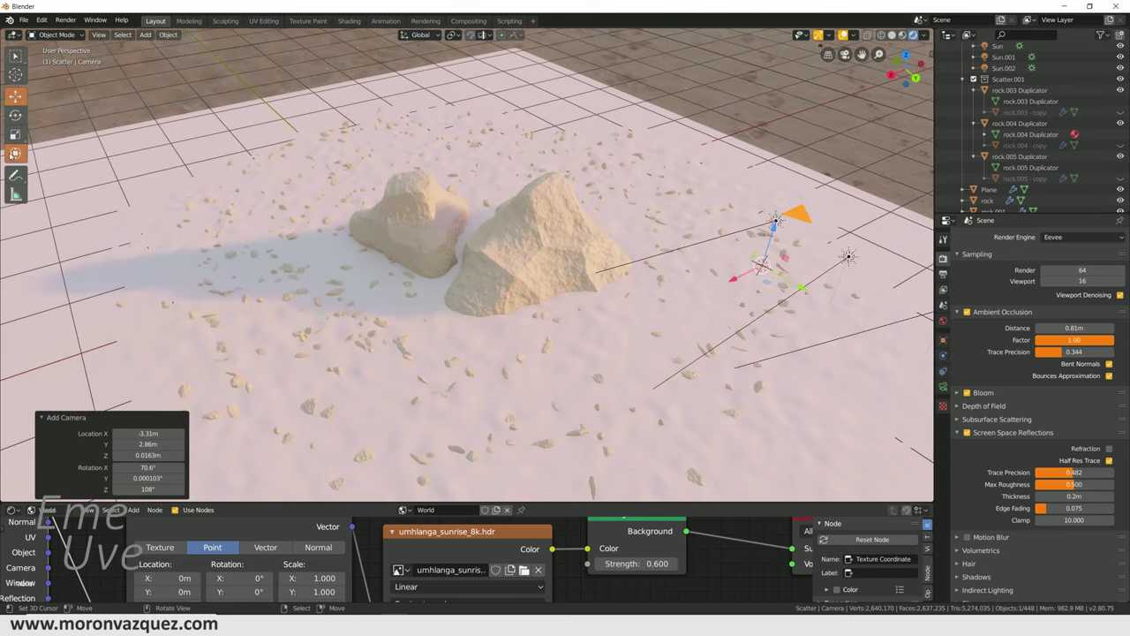
{"action": "left_click_drag", "start_coordinate": [774, 201], "coordinate": [775, 181]}
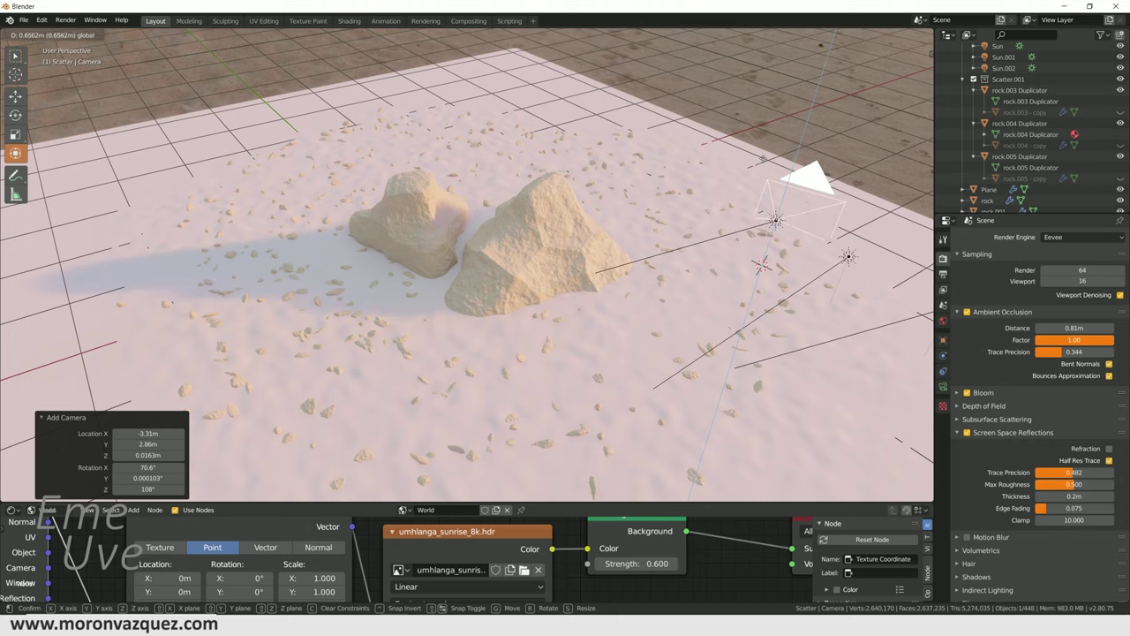
{"action": "key", "text": "g"}
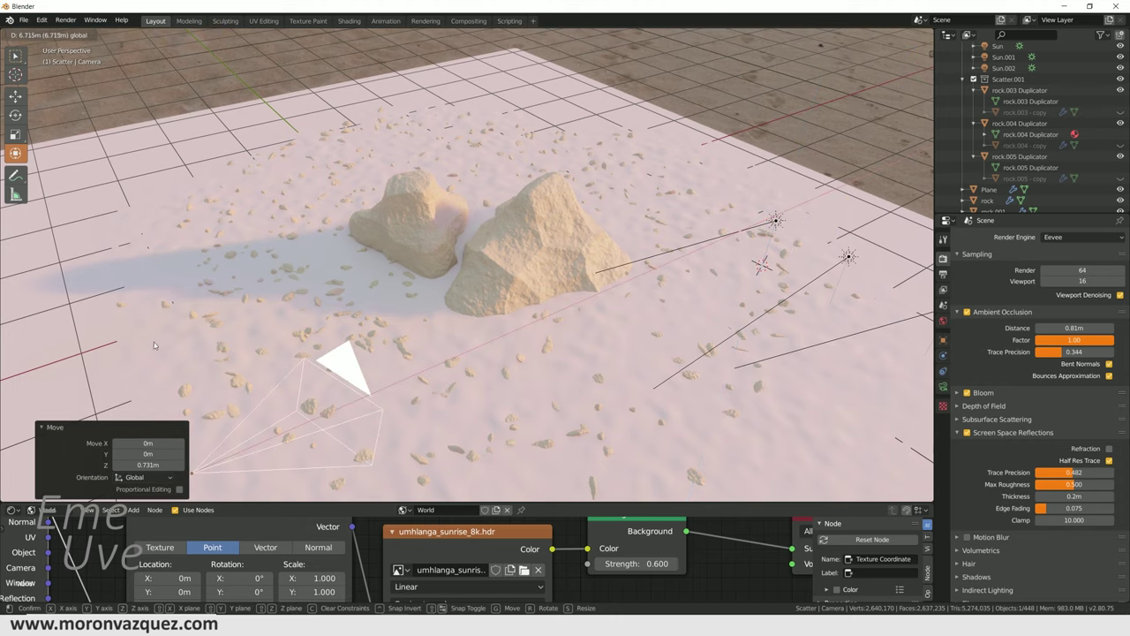
{"action": "left_click", "coordinate": [445, 347]}
{"action": "middle_click_drag", "start_coordinate": [445, 347], "coordinate": [682, 285]}
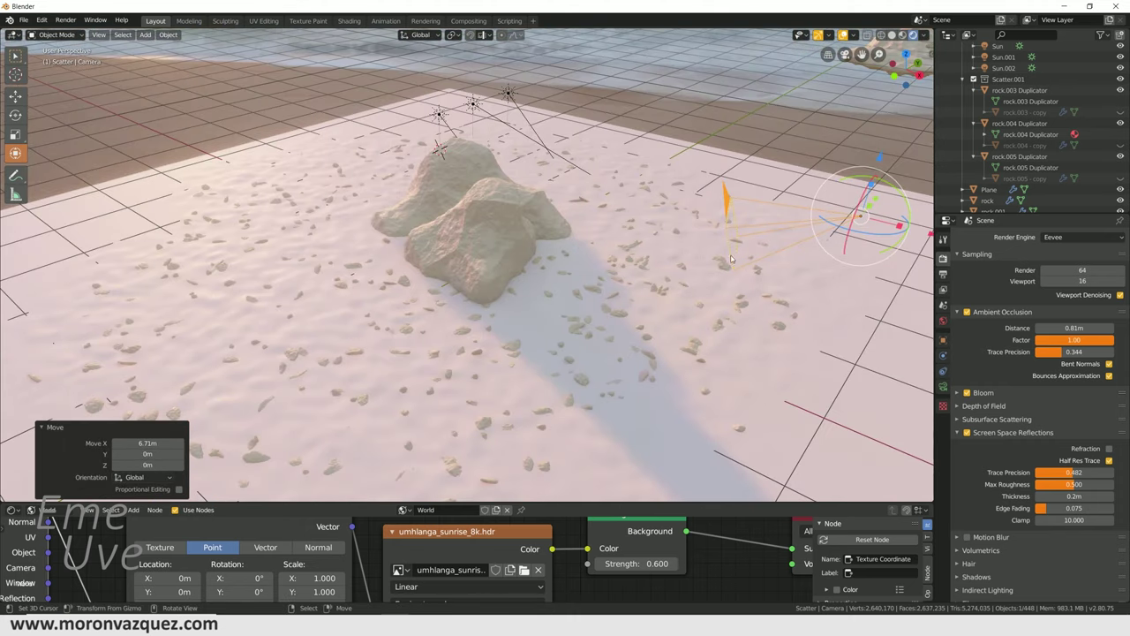
- Look through the camera with Lock Camera to View on, framing both rocks
{"action": "key", "text": "KP_0"}
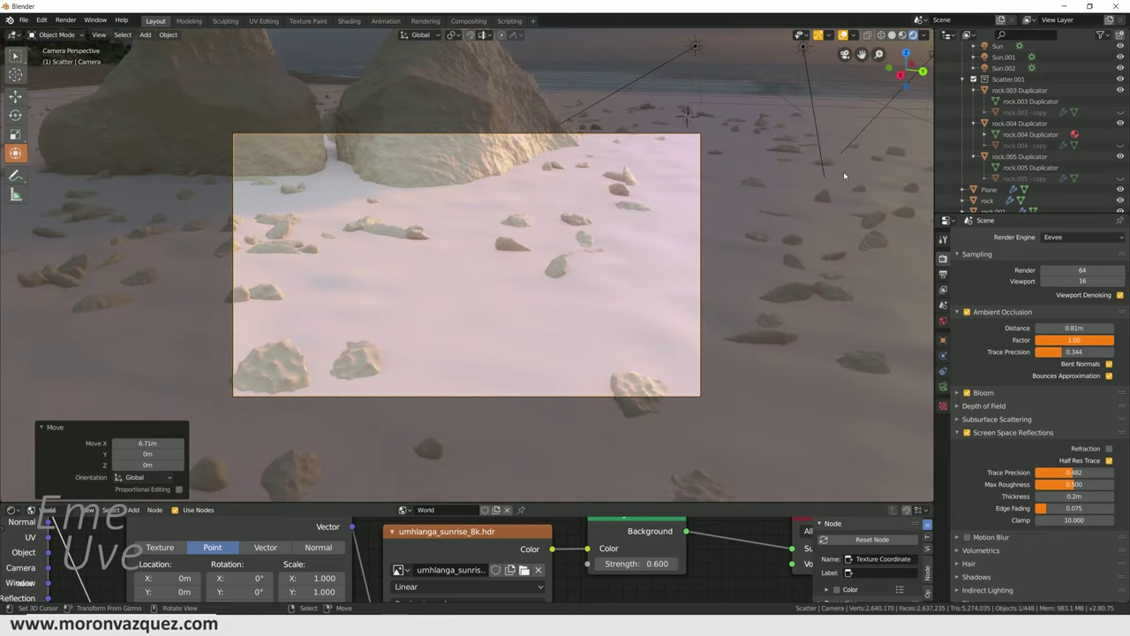
{"action": "key", "text": "n"}
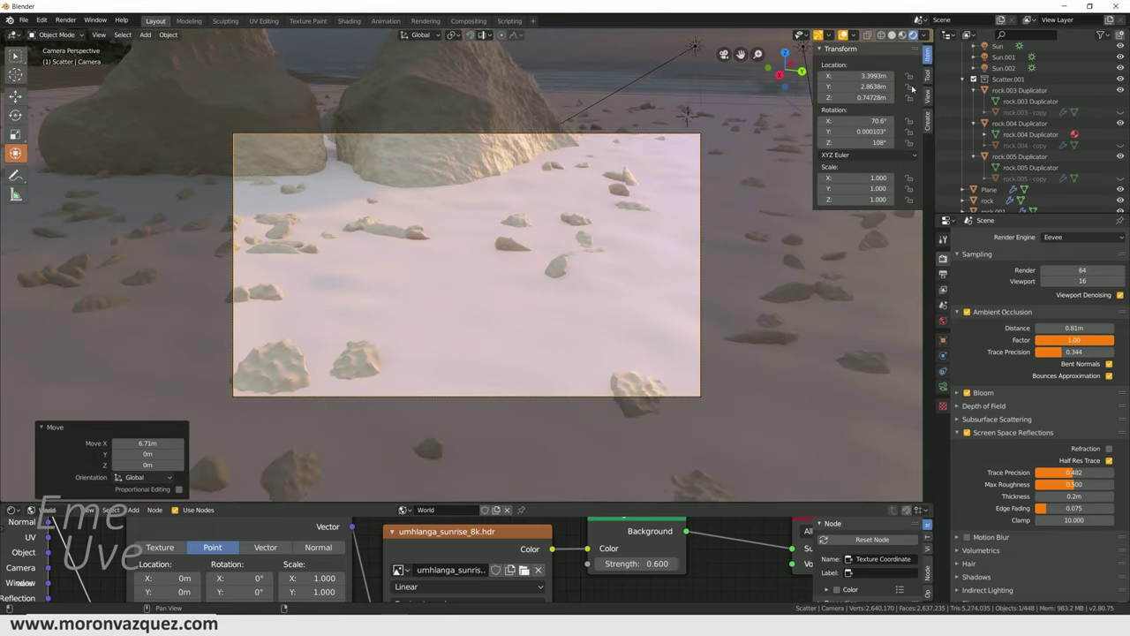
{"action": "left_click", "coordinate": [928, 98]}
{"action": "left_click", "coordinate": [913, 183]}
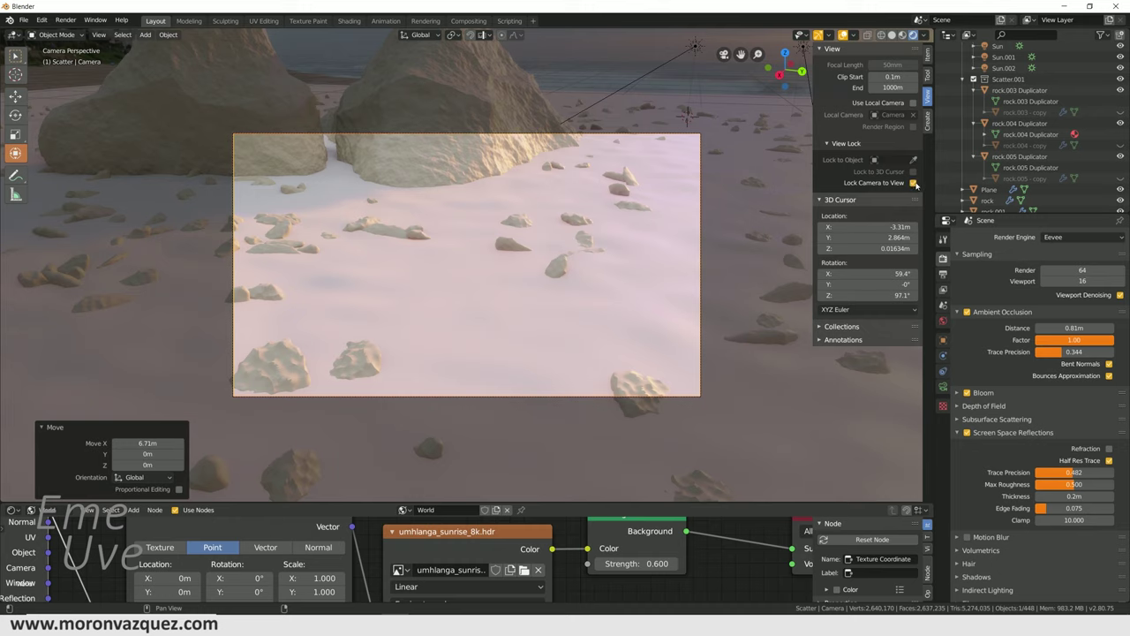
{"action": "mouse_move", "coordinate": [519, 286]}
{"action": "middle_mouse_down"}
{"action": "mouse_move", "coordinate": [617, 395]}
{"action": "mouse_move", "coordinate": [669, 362]}
{"action": "middle_mouse_up"}
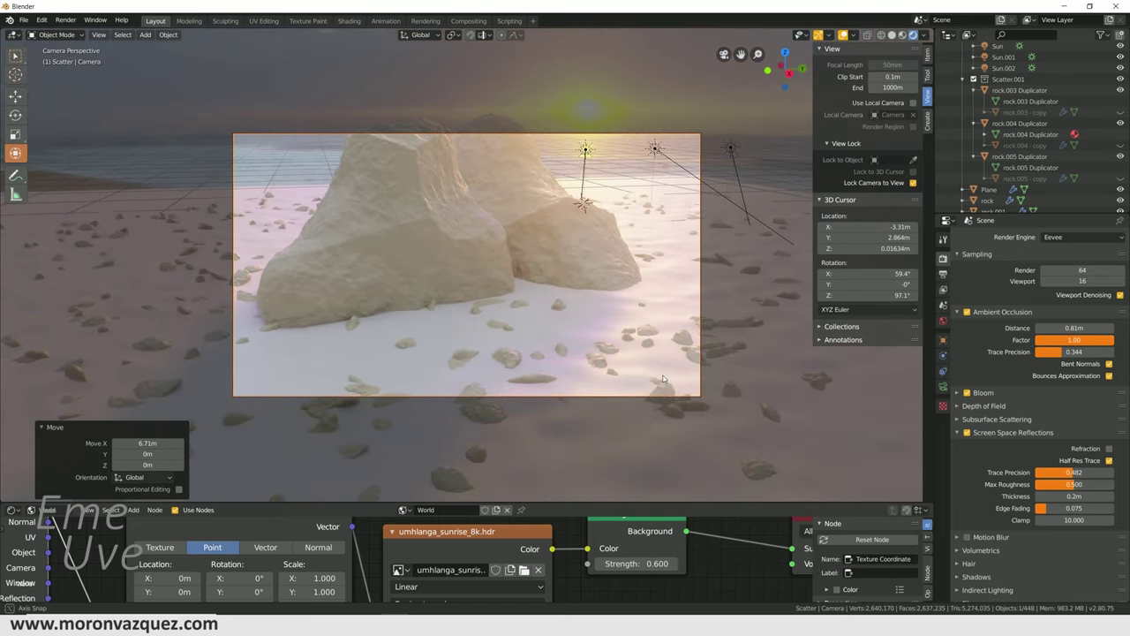
{"action": "left_click", "coordinate": [679, 235]}
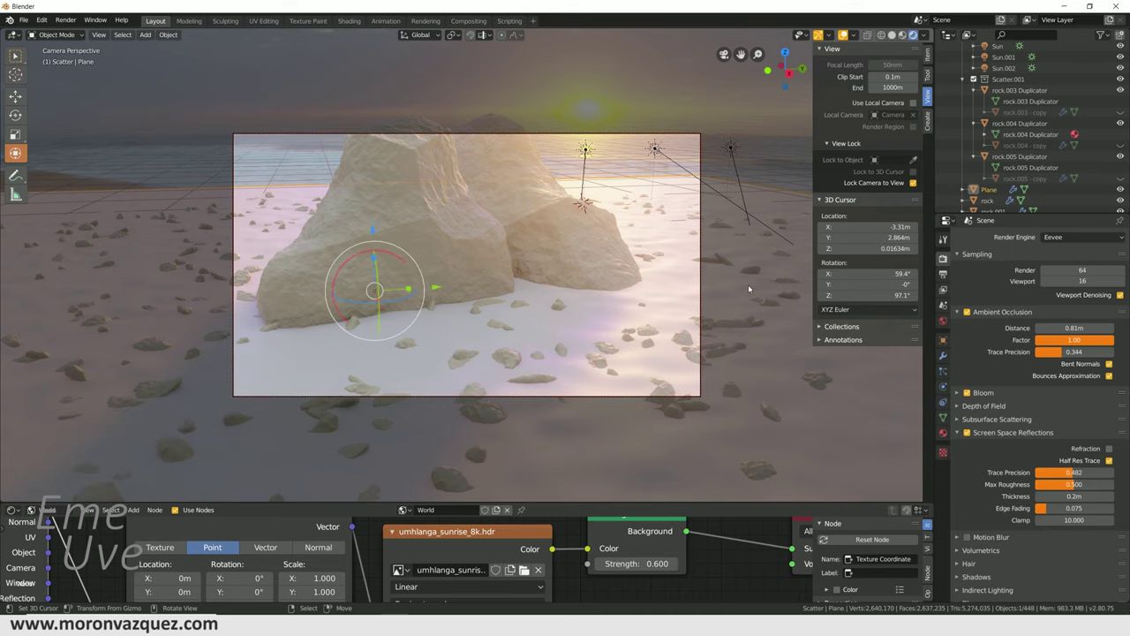
- Scale the ground plane to about 1.481 and shift it along X
{"action": "mouse_move", "coordinate": [751, 288]}
{"action": "middle_mouse_down"}
{"action": "mouse_move", "coordinate": [727, 286]}
{"action": "mouse_move", "coordinate": [694, 313]}
{"action": "mouse_move", "coordinate": [715, 317]}
{"action": "middle_mouse_up"}
{"action": "key", "text": "s"}
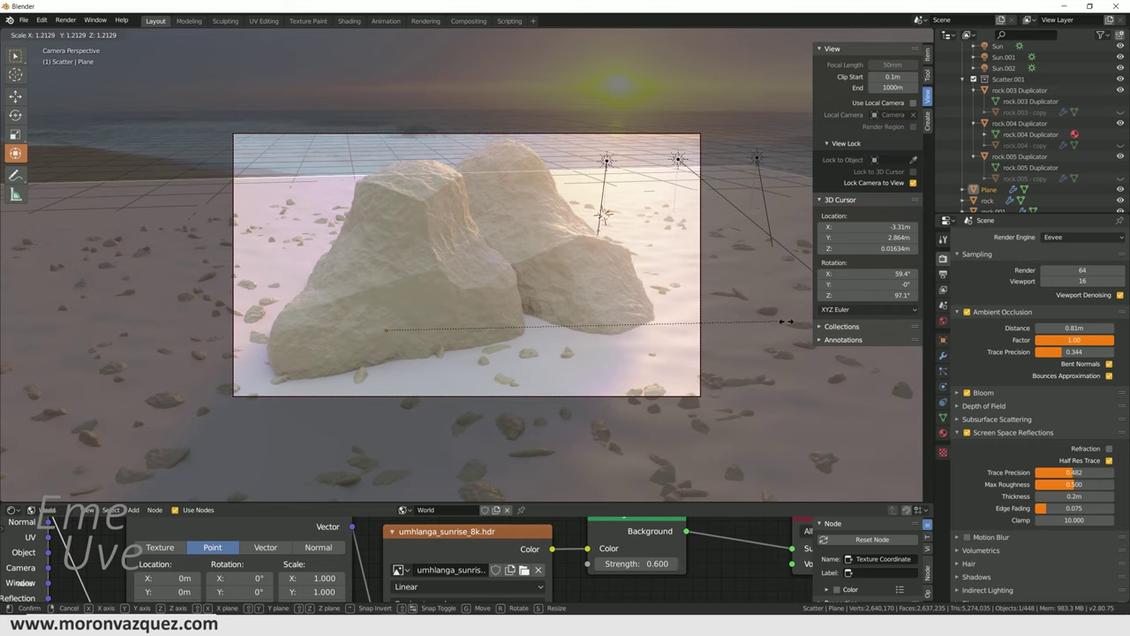
{"action": "left_click", "coordinate": [870, 323]}
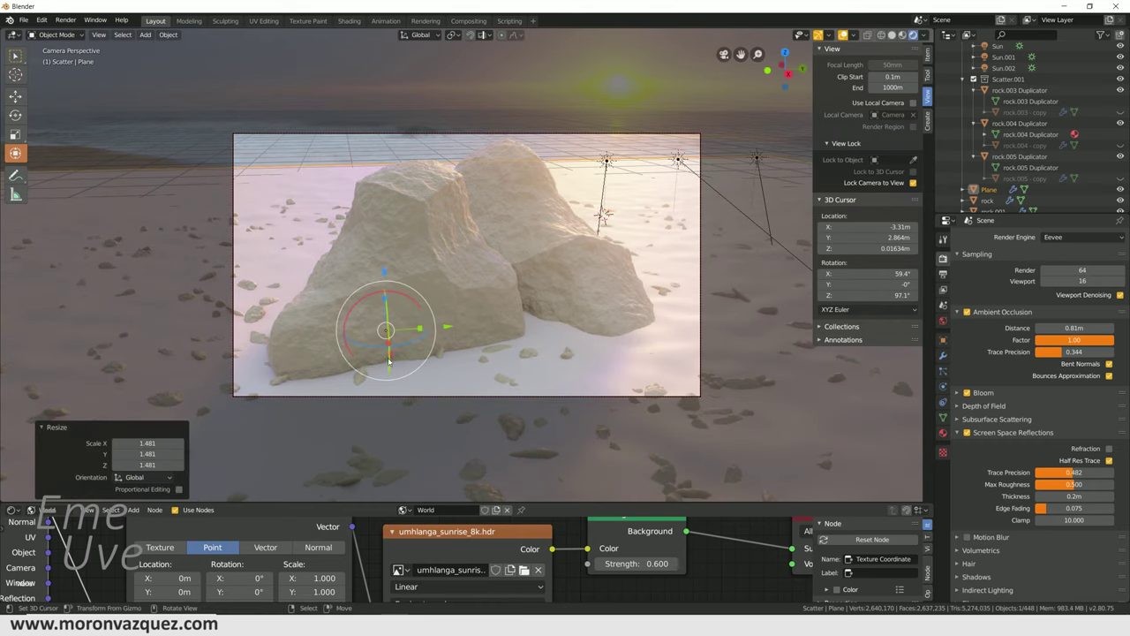
{"action": "left_click_drag", "start_coordinate": [388, 360], "coordinate": [330, 281]}
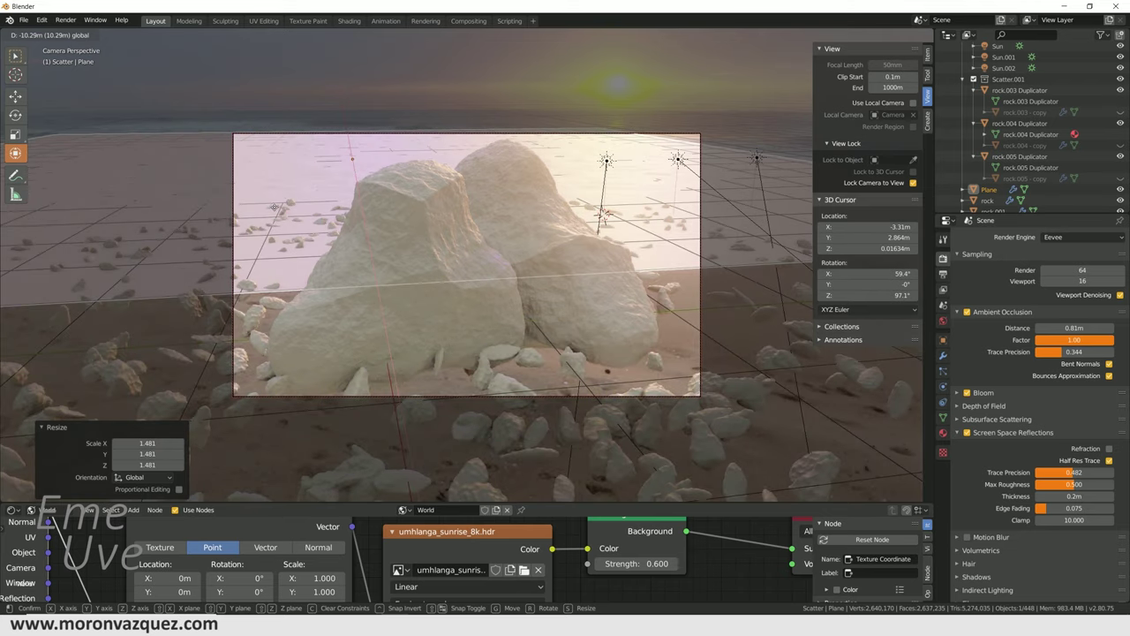
{"action": "left_click", "coordinate": [410, 344]}
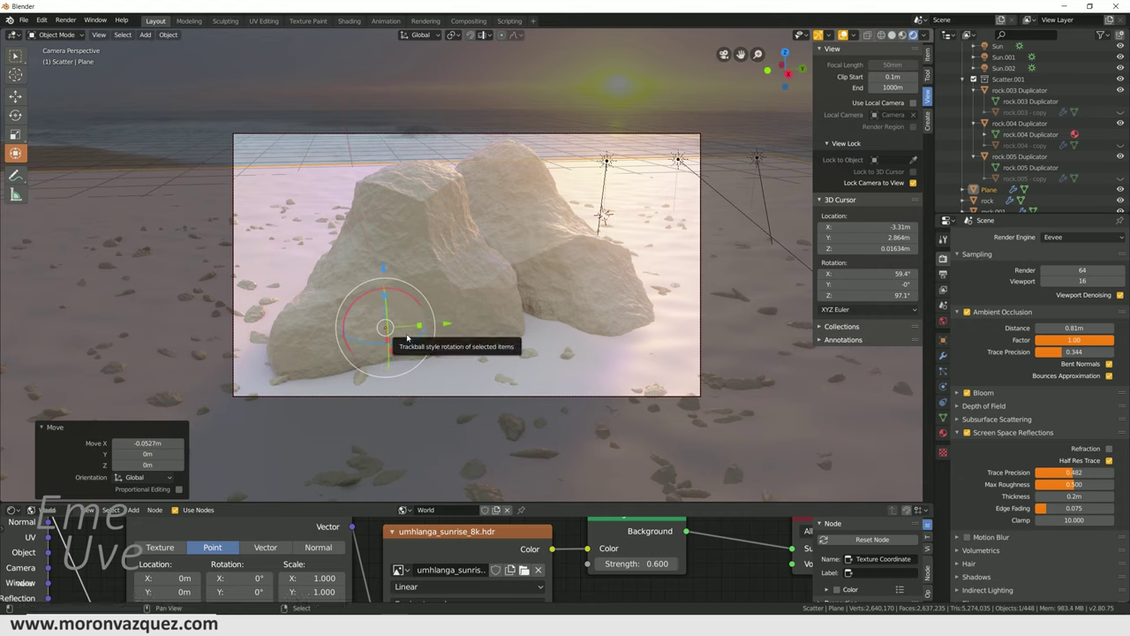
- Duplicate the ground plane and move the copy -12.3 m on X and 2.84 m on Y
{"action": "key", "text": "shift+d"}
{"action": "key", "text": "Escape"}
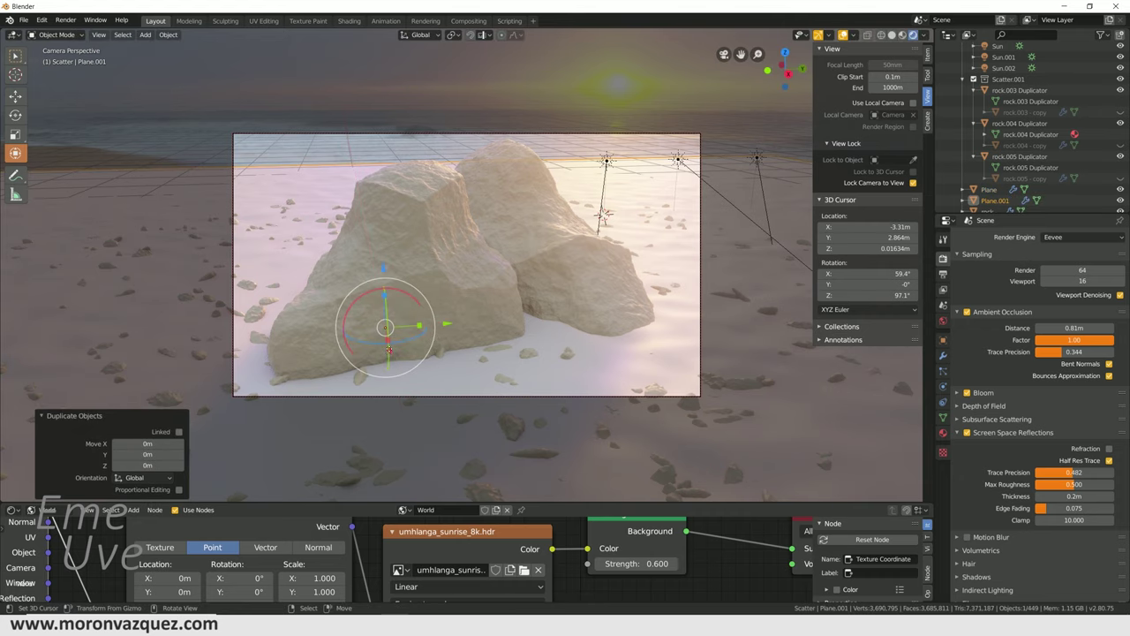
{"action": "key", "text": "g"}
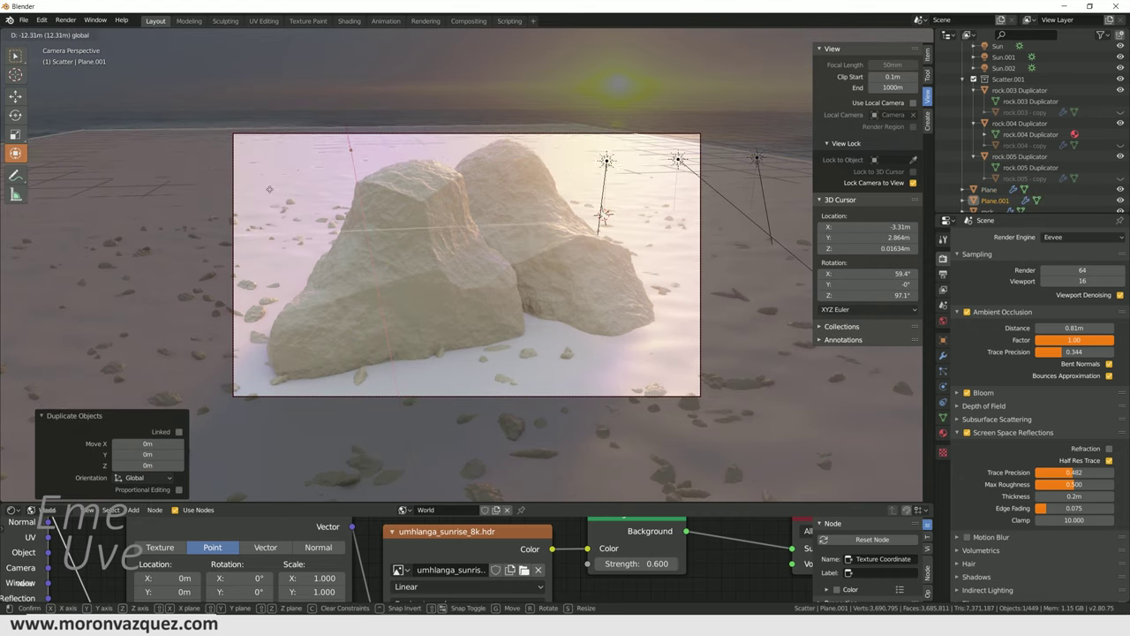
{"action": "left_click", "coordinate": [269, 188]}
{"action": "key", "text": "g"}
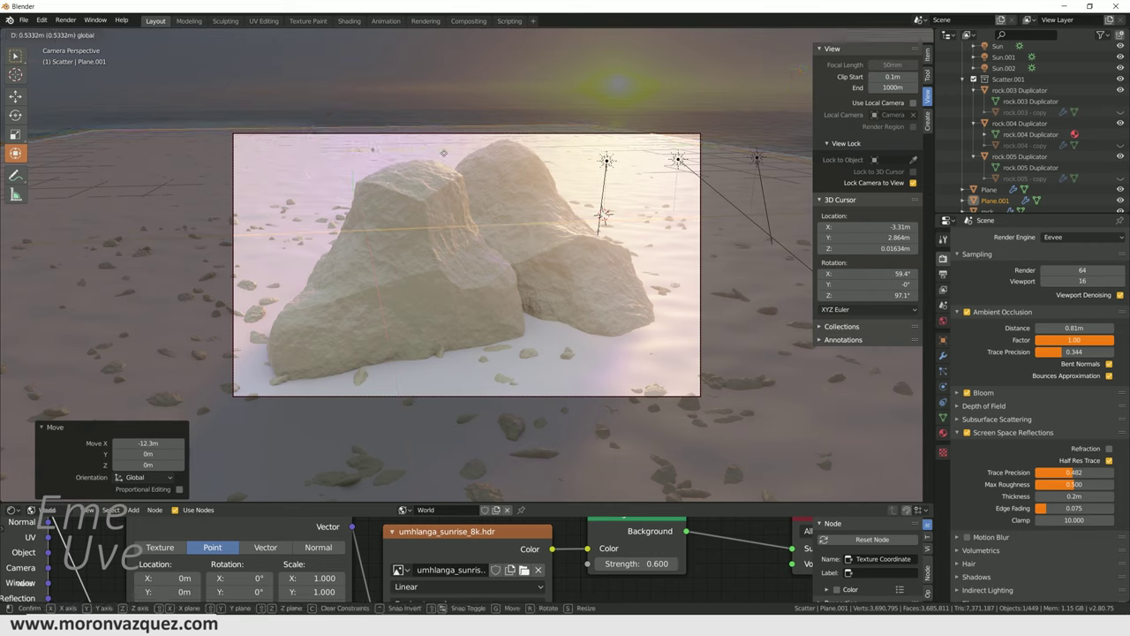
{"action": "left_click", "coordinate": [527, 147]}
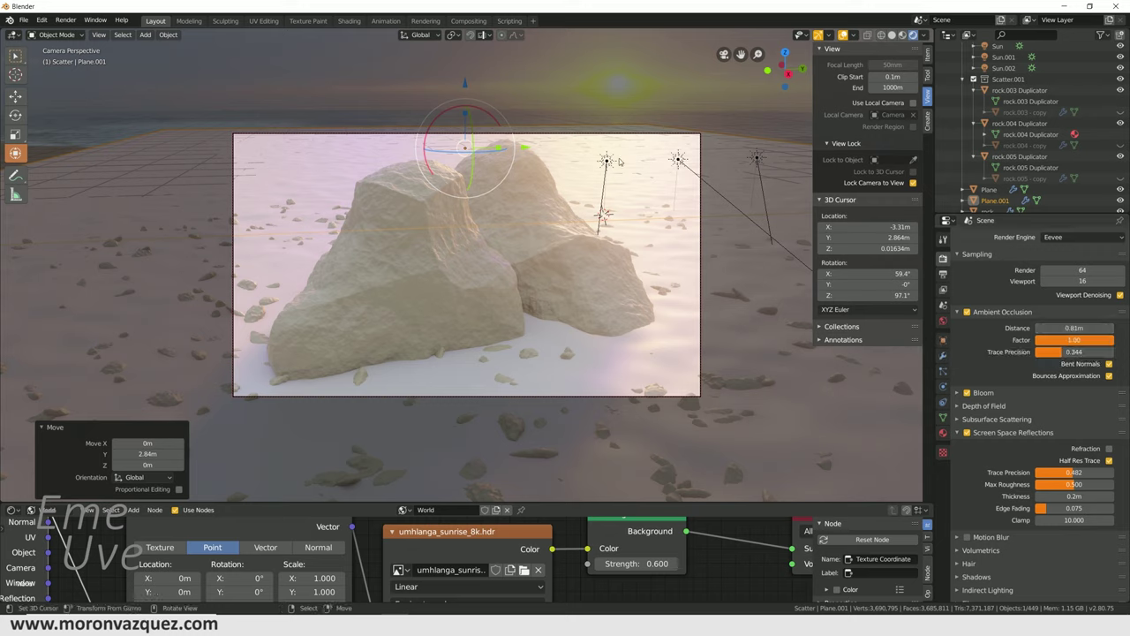
{"action": "left_click", "coordinate": [276, 261]}
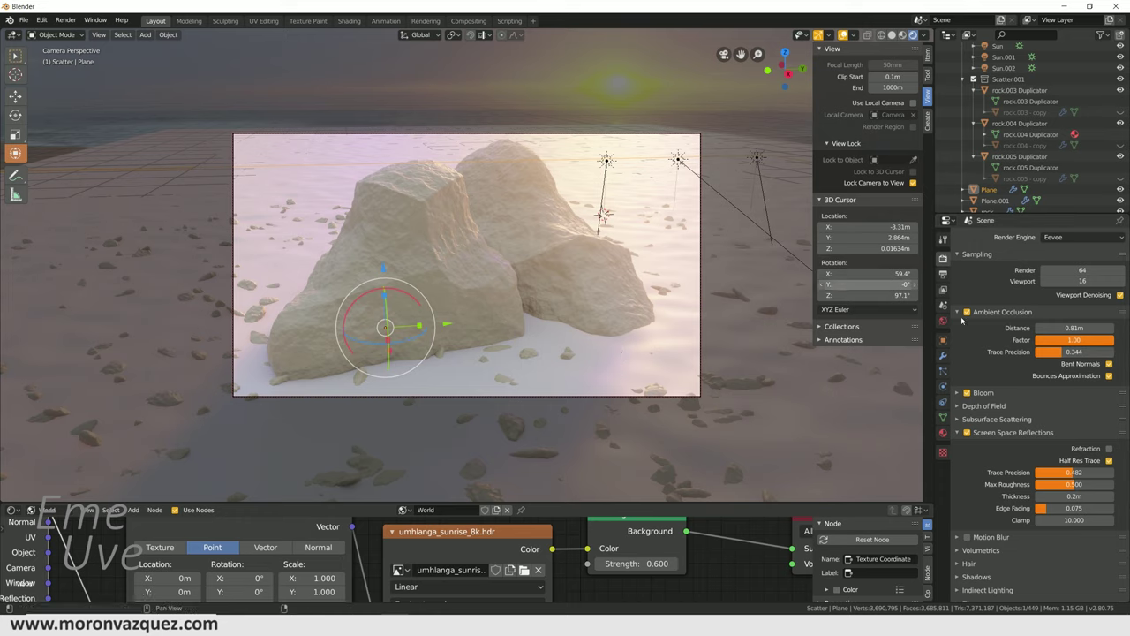
{"action": "left_click", "coordinate": [942, 433]}
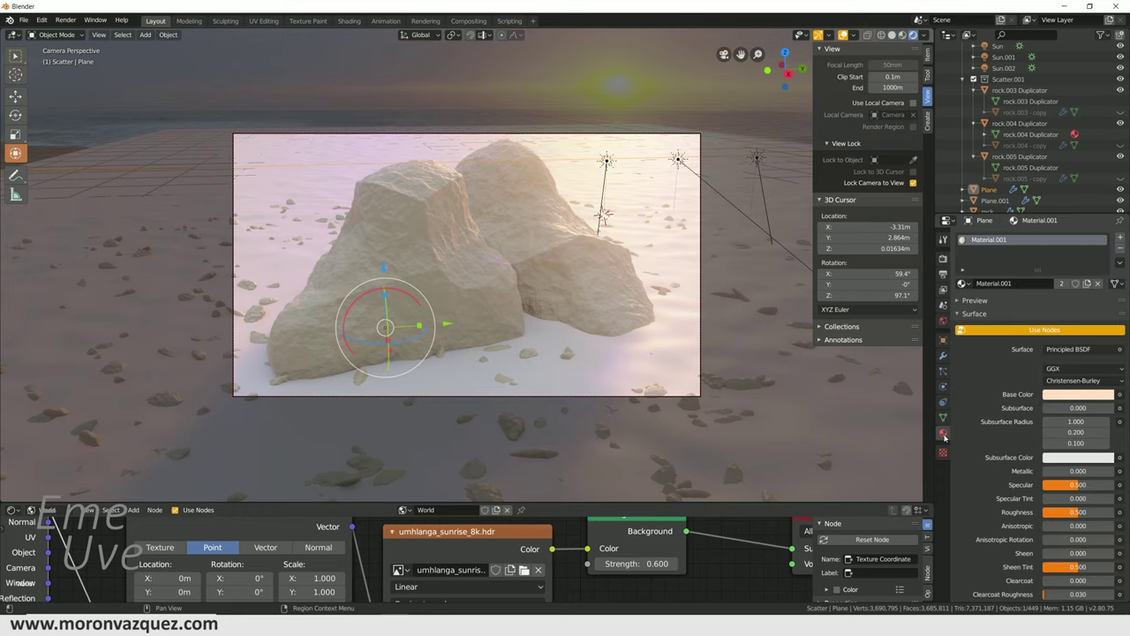
- Try driving Material.001's Base Color with an Image Texture, then undo it
{"action": "left_click", "coordinate": [1119, 395]}
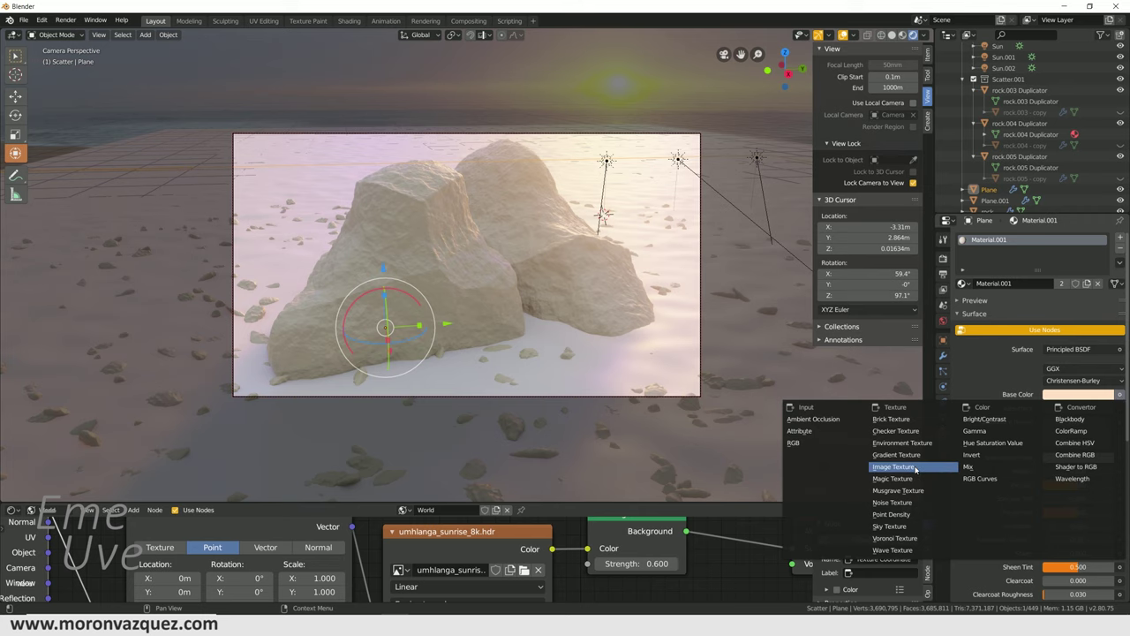
{"action": "left_click", "coordinate": [915, 467]}
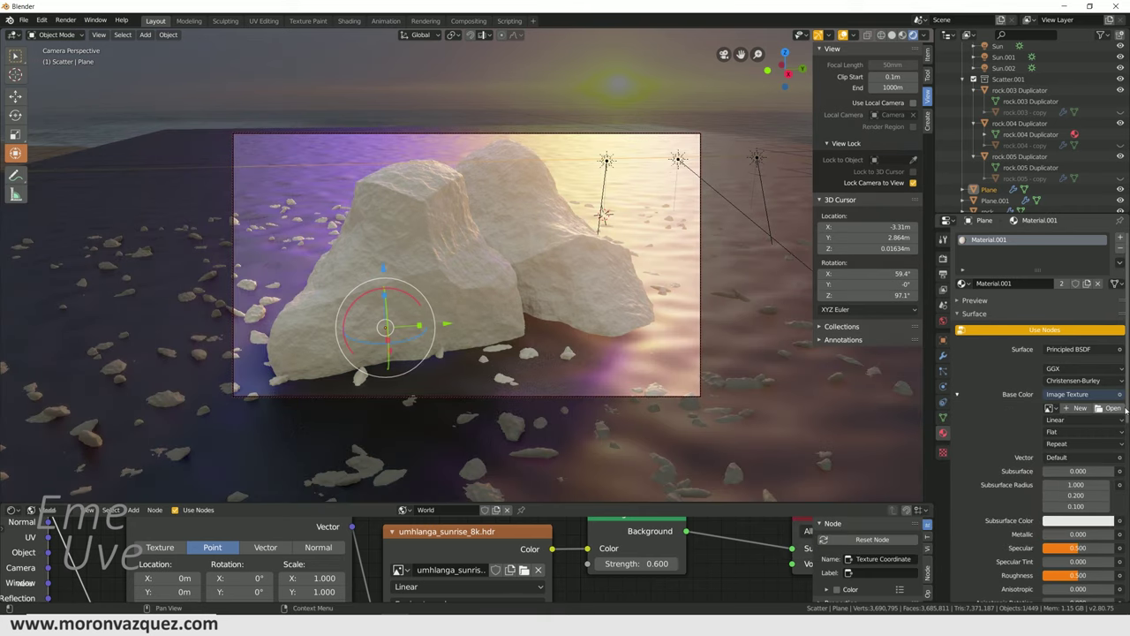
{"action": "key", "text": "ctrl"}
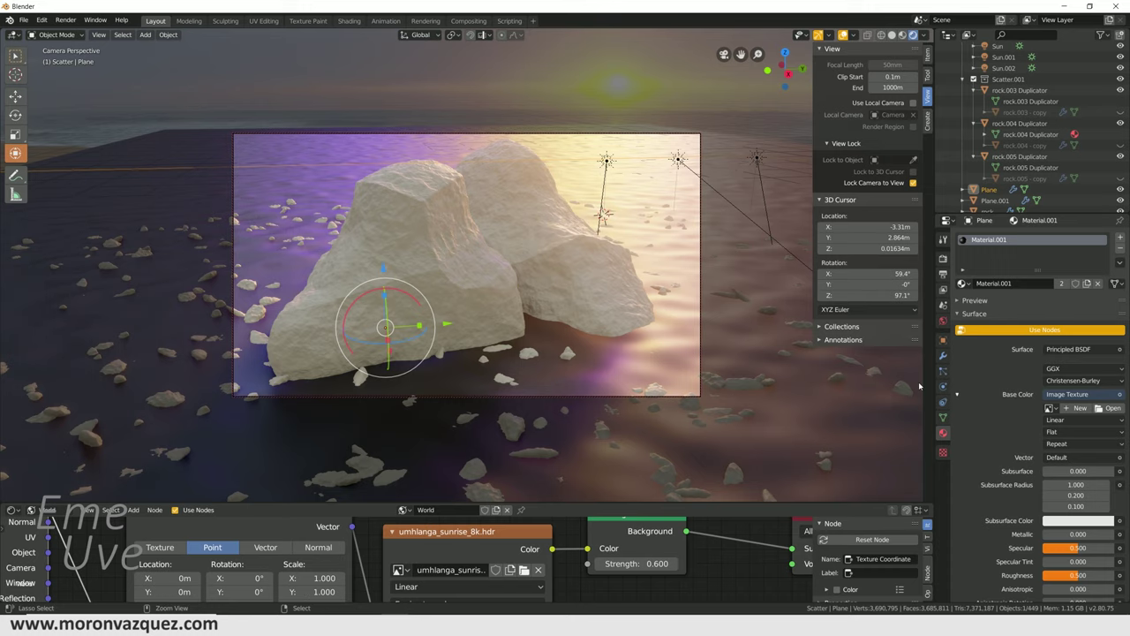
{"action": "key", "text": "ctrl+z"}
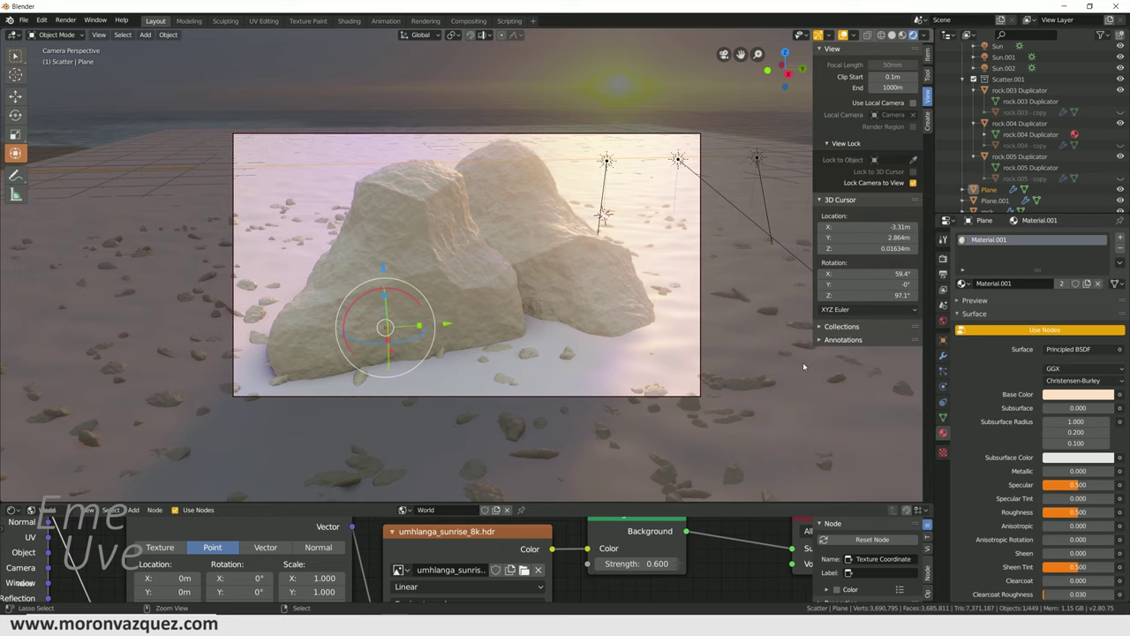